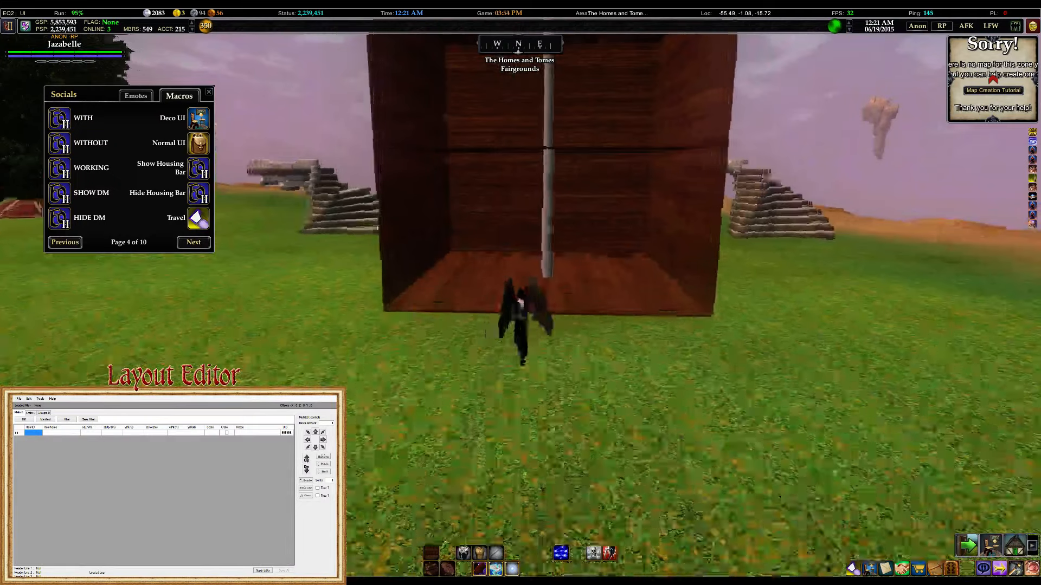
Examine the front of the two-storey wooden box and its ground floor around the white column
key("e")
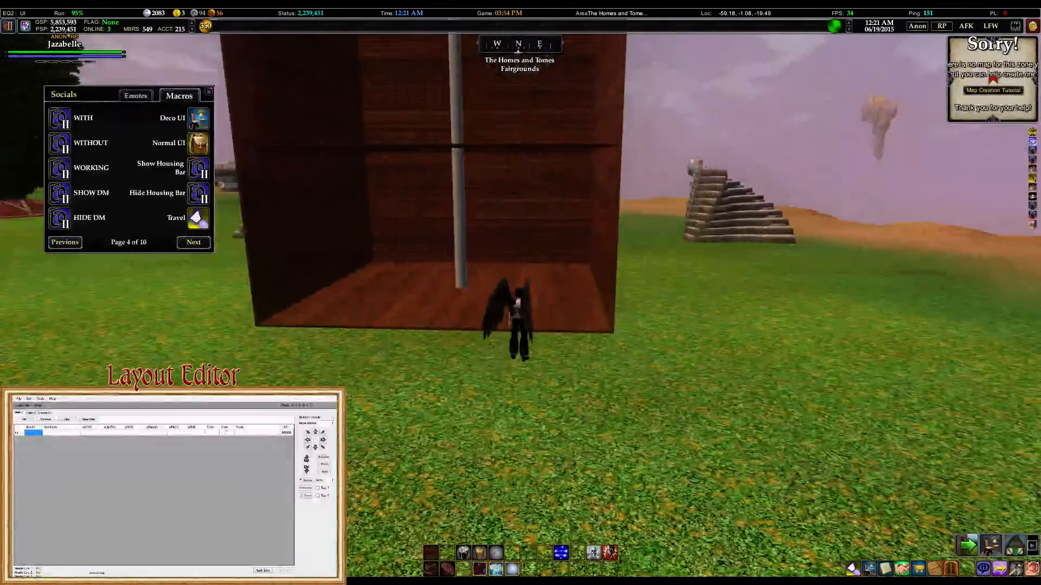
right_click_drag(520, 292, 512, 336)
key("q")
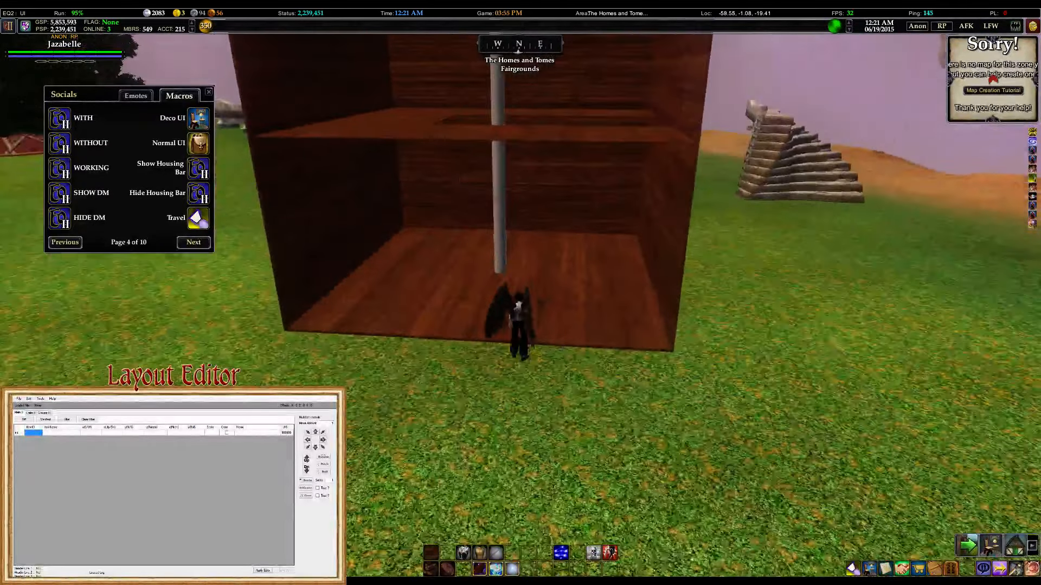
key("s")
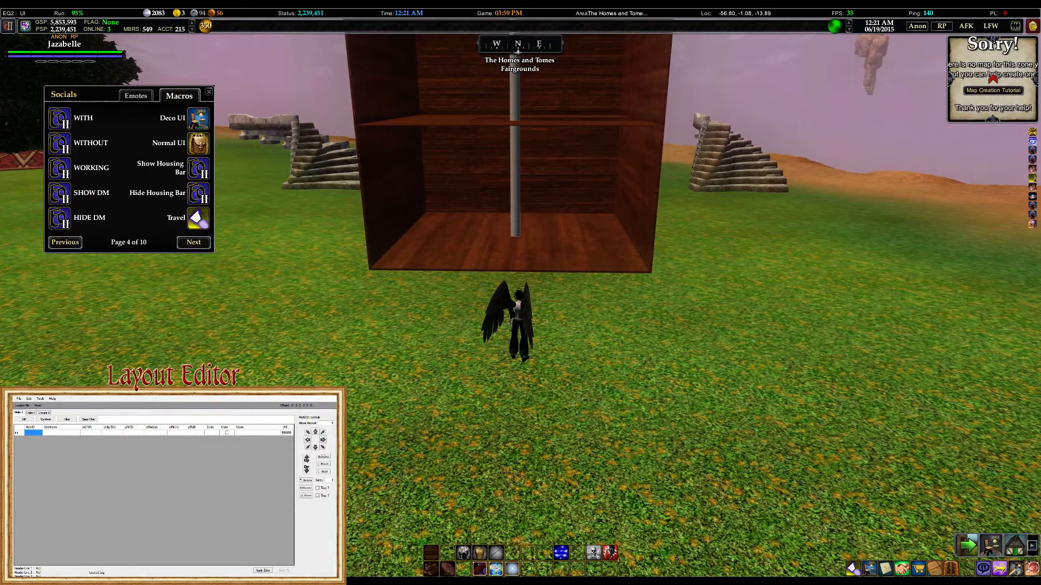
key("a")
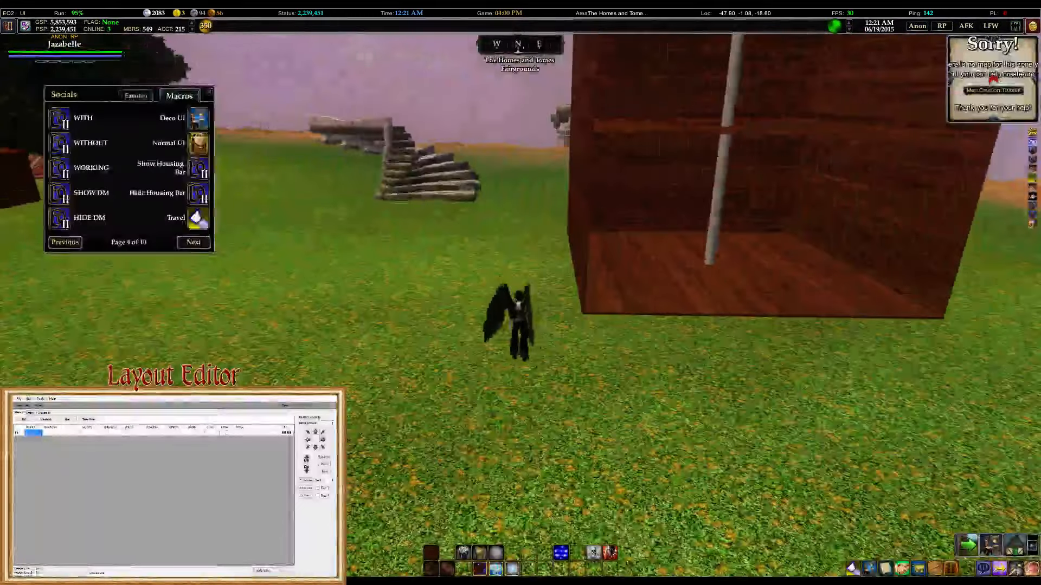
key("w")
key("d")
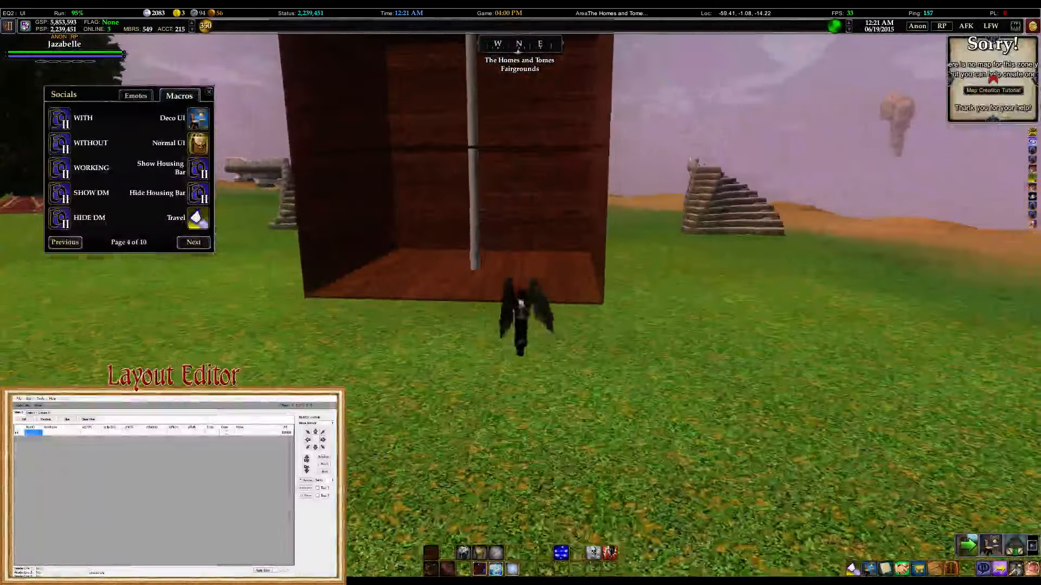
key("a")
key("w")
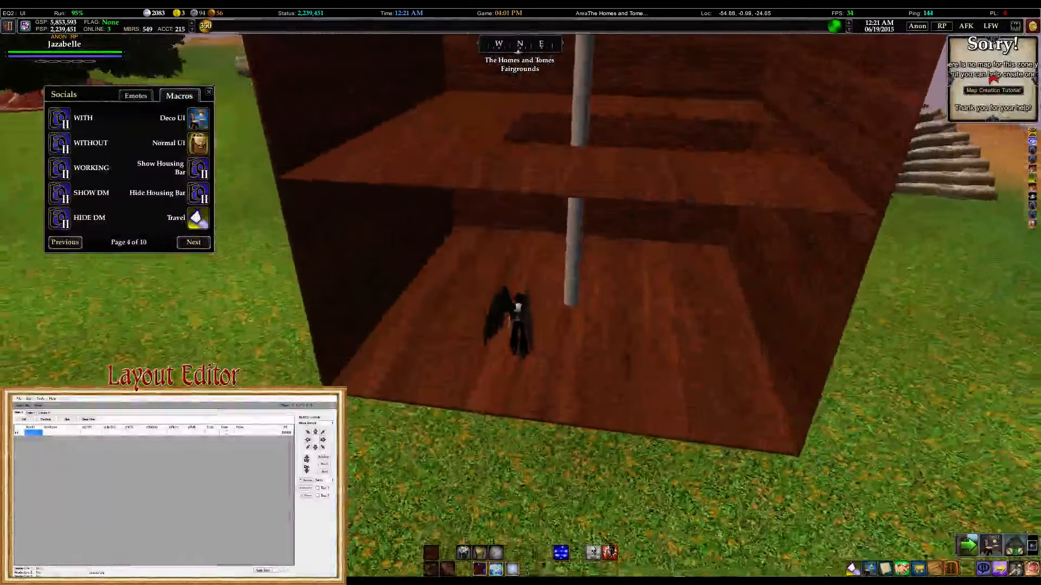
key("s")
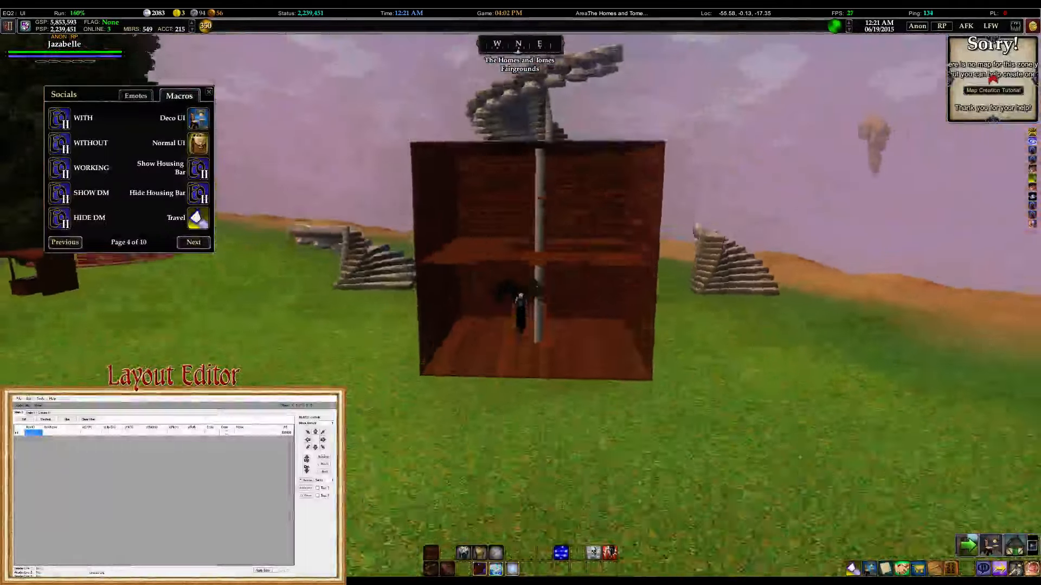
Fly up to the box's upper floor and examine the rectangular floor opening beside the column
key("w")
key("a")
key("w")
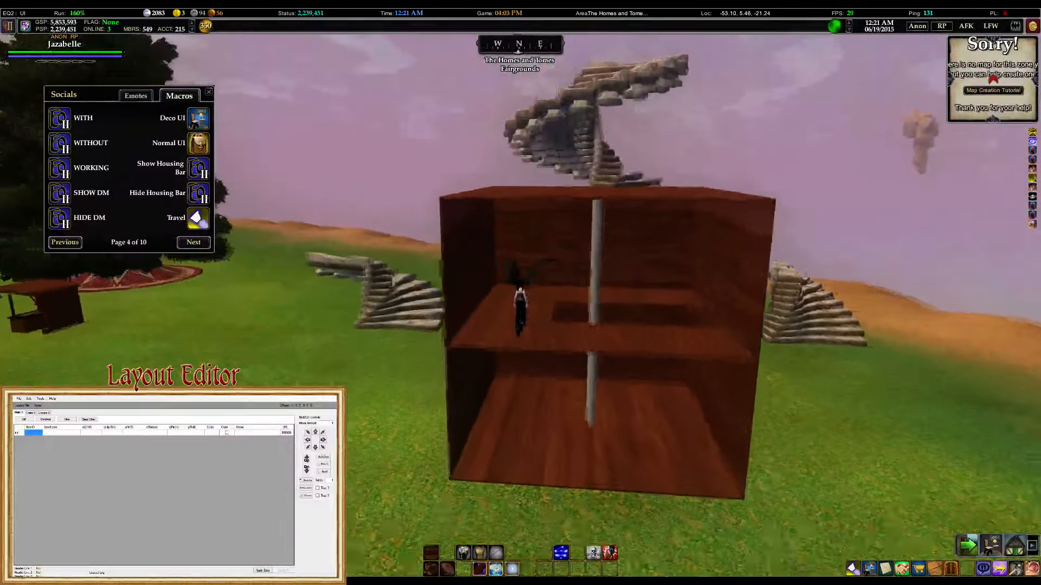
key("w")
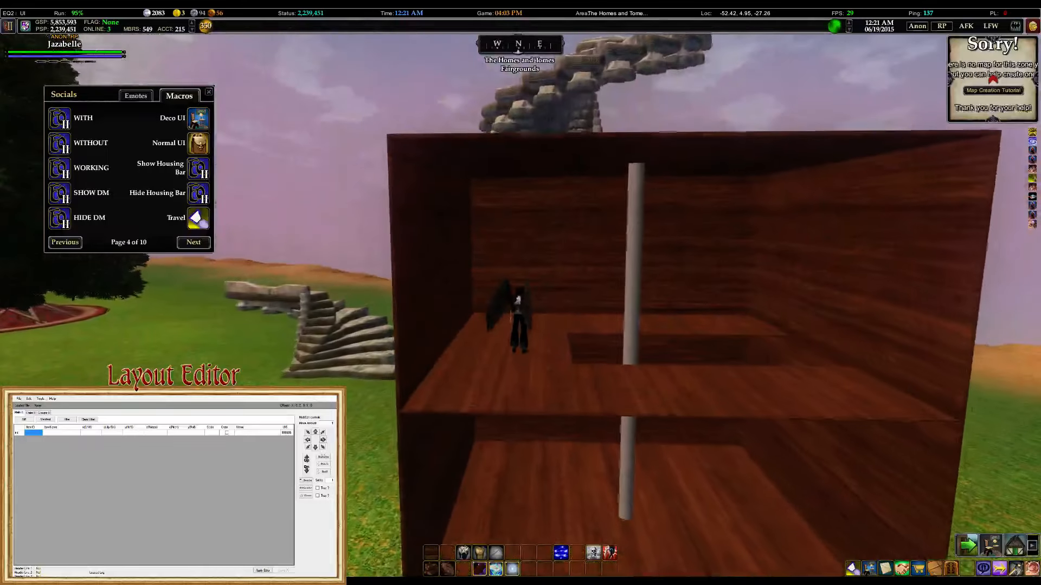
key("s")
key("d")
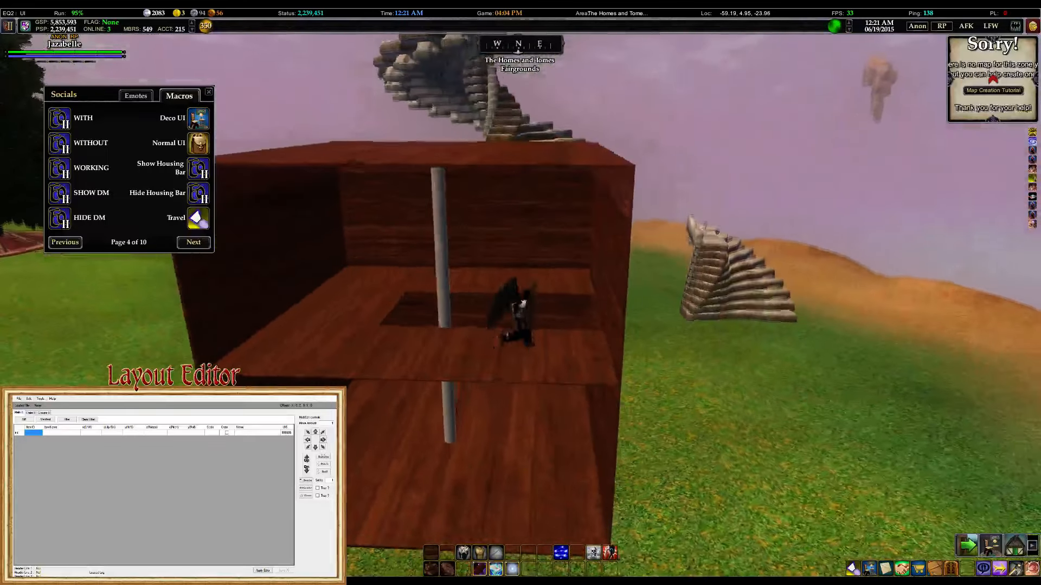
key("a")
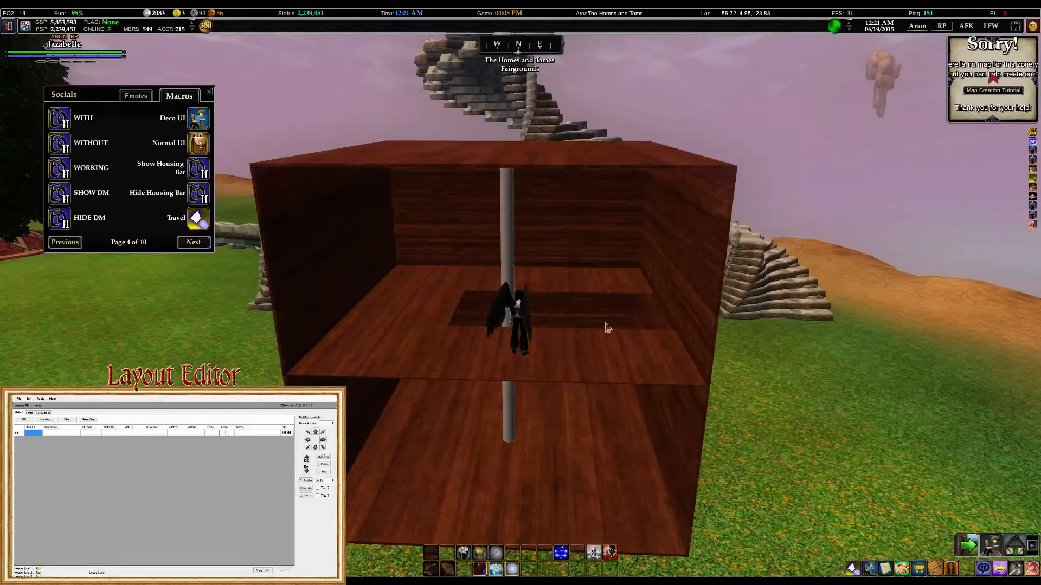
key("d")
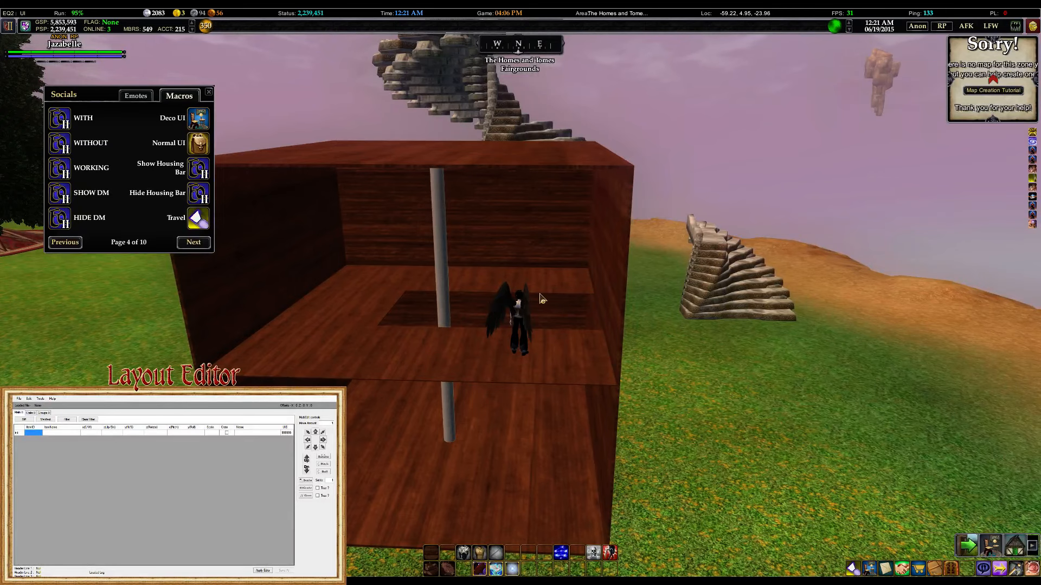
key("a")
right_click_drag(543, 310, 552, 312)
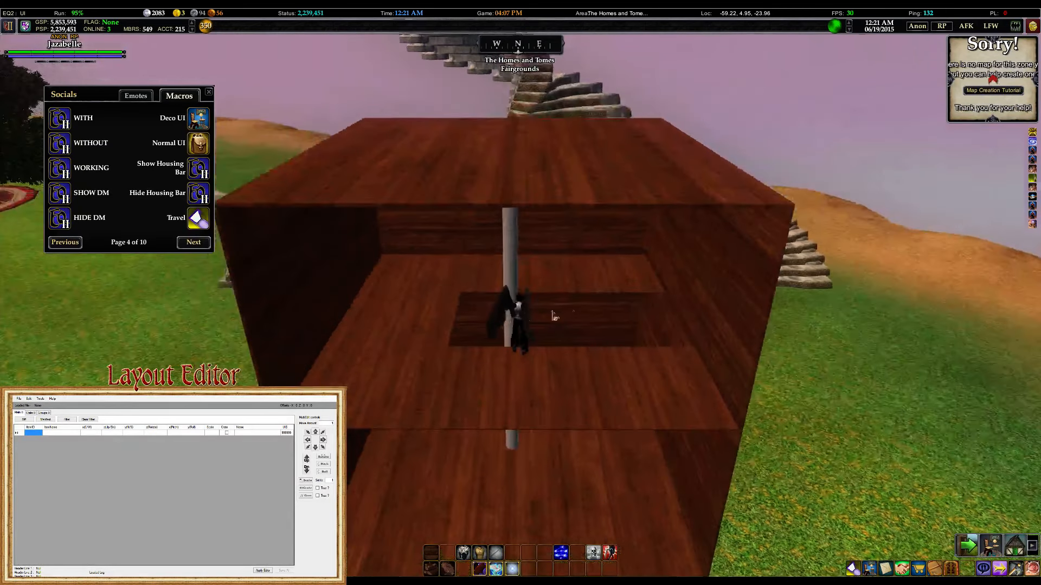
mouse_move(658, 334)
right_mouse_down()
mouse_move(658, 304)
mouse_move(658, 319)
right_mouse_up()
key("s")
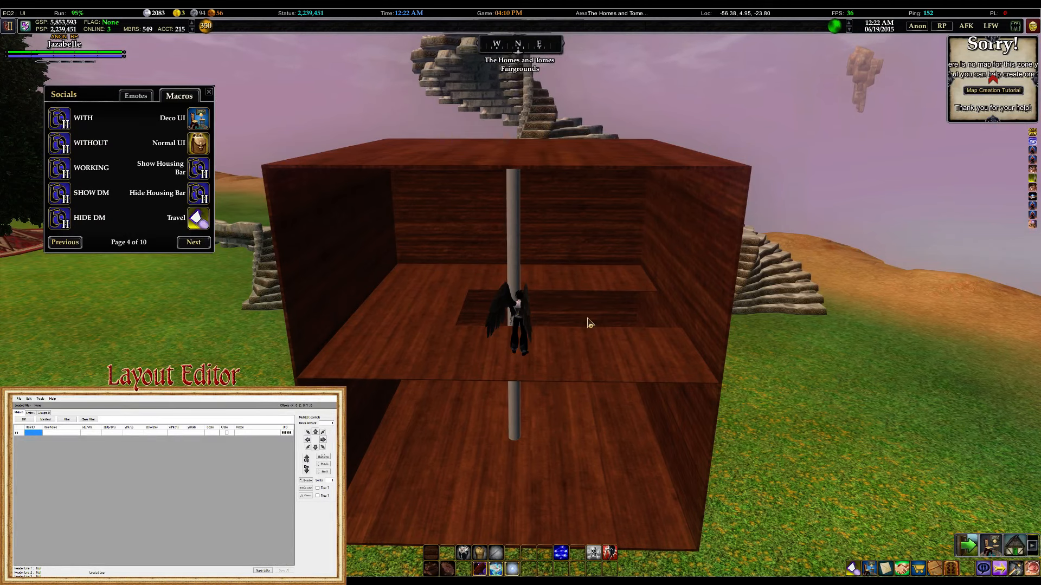
Fly over to the spiral staircase made of benches and examine its upper steps up close
right_click_drag(519, 303, 494, 277)
key("d")
key("w")
key("a")
scroll(494, 277, "up", 4)
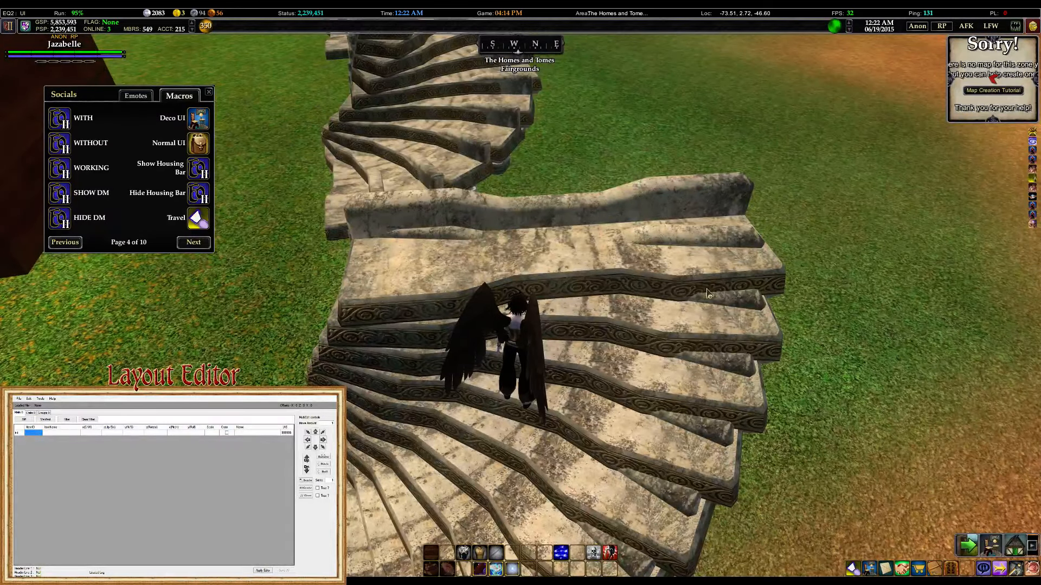
Return to the front of the wooden box and inspect the ground floor around the column
right_click_drag(463, 312, 570, 294)
key("w")
key("a")
key("a")
key("a")
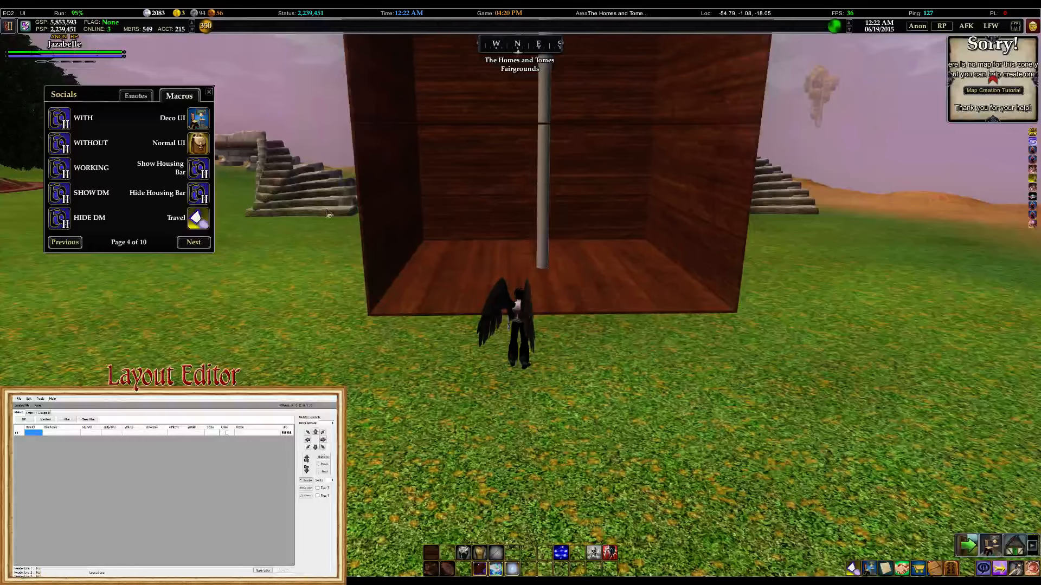
key("w")
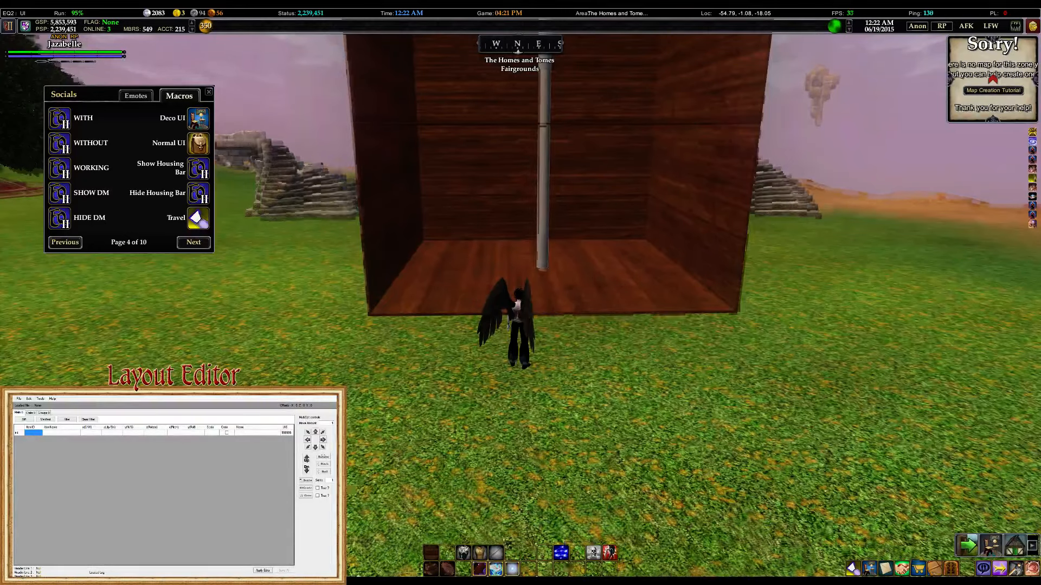
scroll(592, 312, "up", 2)
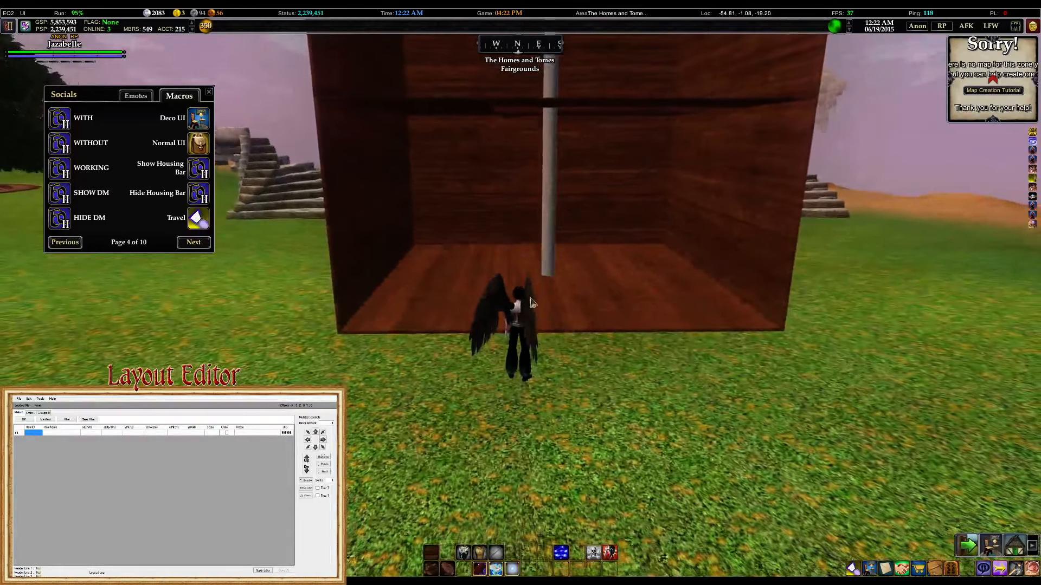
key("w")
mouse_move(608, 255)
right_mouse_down()
mouse_move(631, 303)
mouse_move(614, 265)
right_mouse_up()
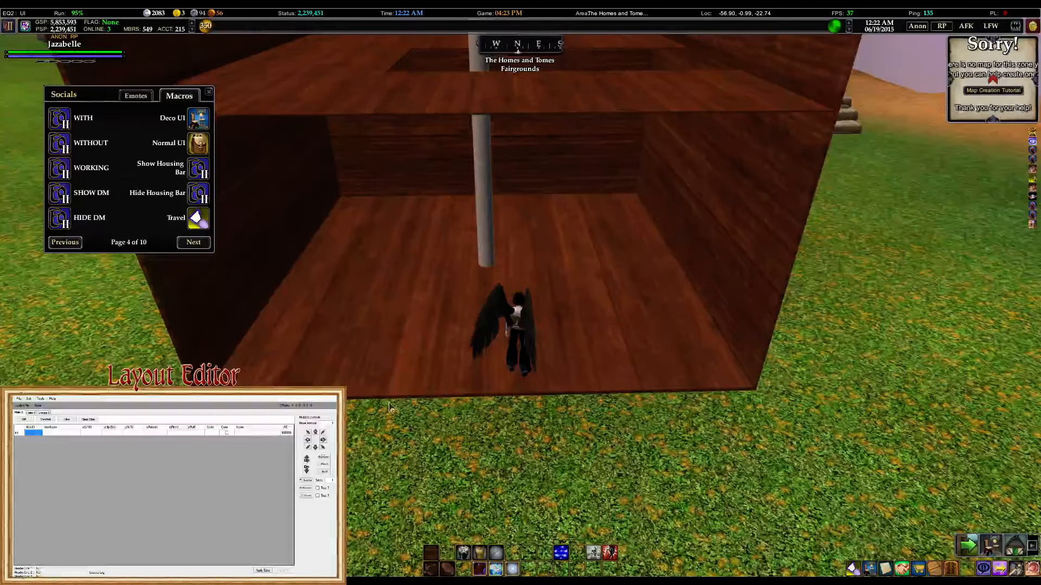
Open the Moving Crate on the lawn and look through its list of Bench of the Befallen items
right_click_drag(541, 256, 379, 231)
key("w")
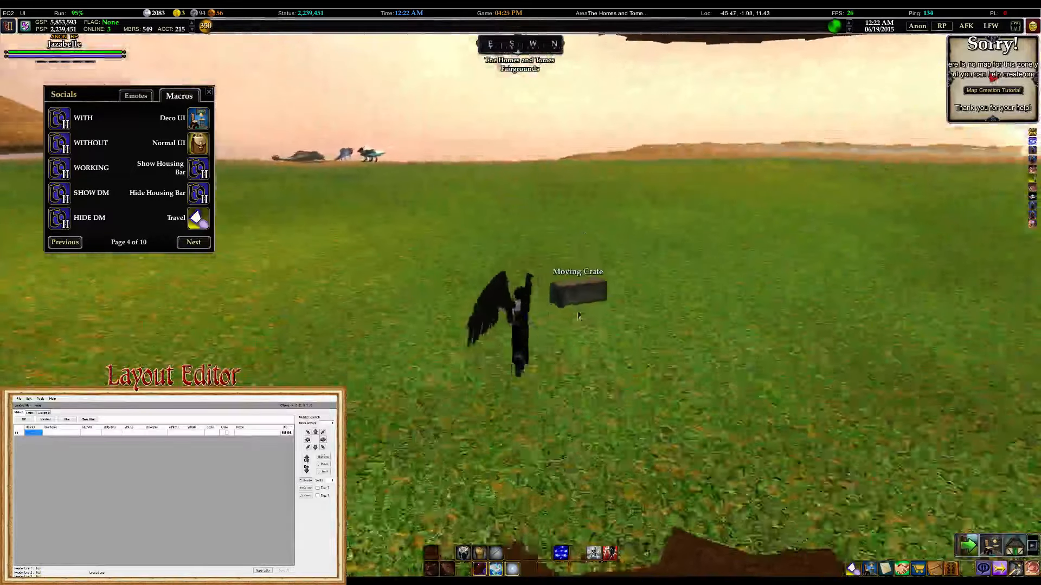
left_click(594, 340)
right_click_drag(463, 316, 261, 298)
left_click_drag(261, 297, 261, 434)
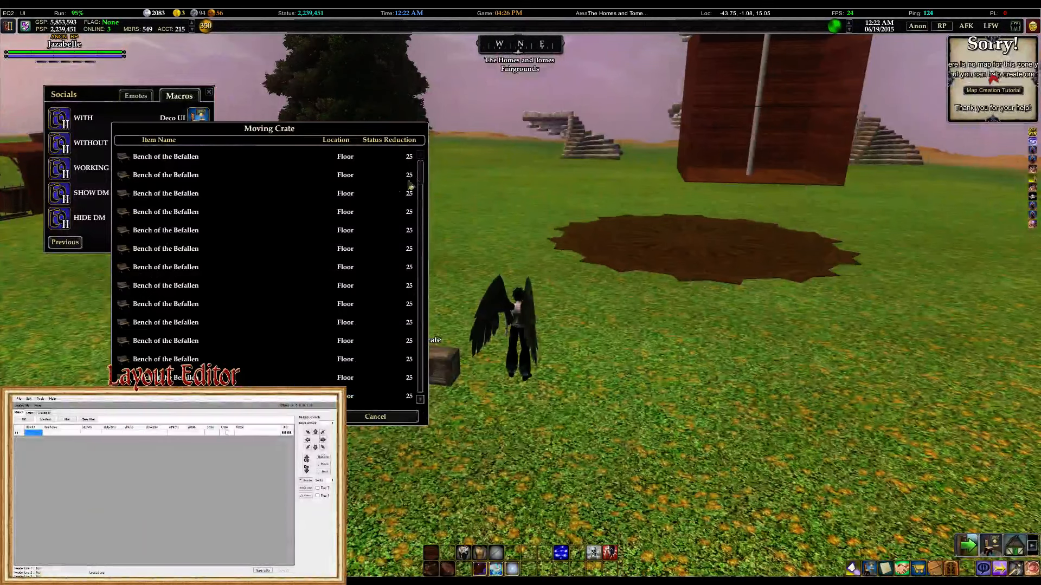
left_click_drag(420, 190, 415, 164)
scroll(184, 247, "down", 5)
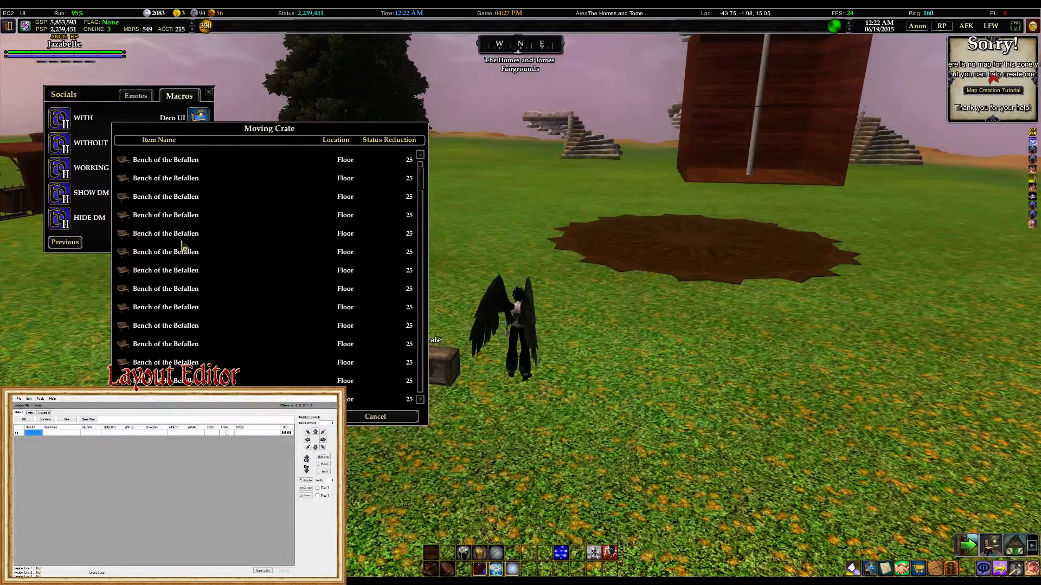
scroll(174, 290, "up", 3)
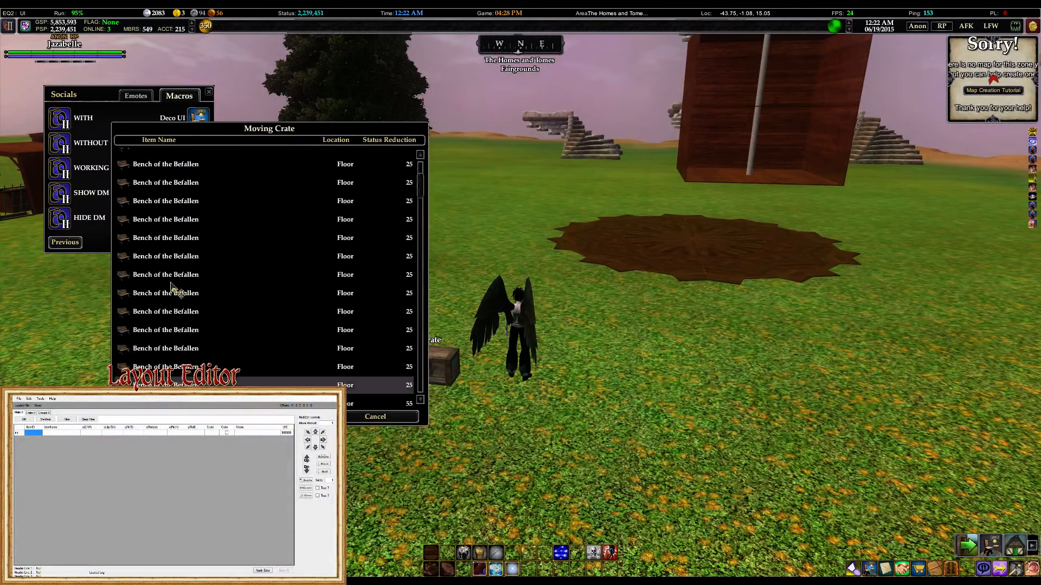
left_click(163, 157)
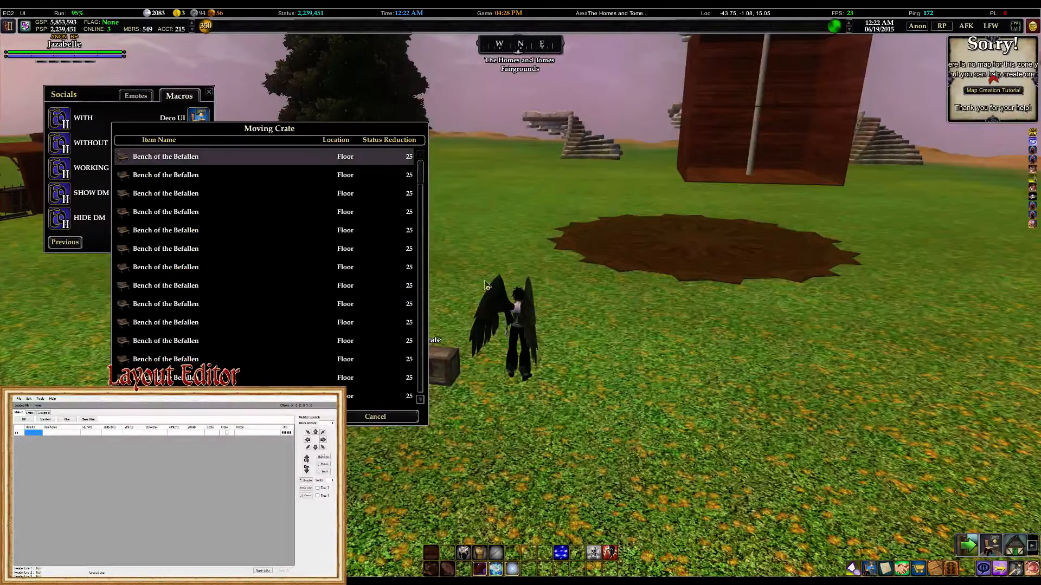
Close the Moving Crate window and walk back to the front of the wooden box
key("w")
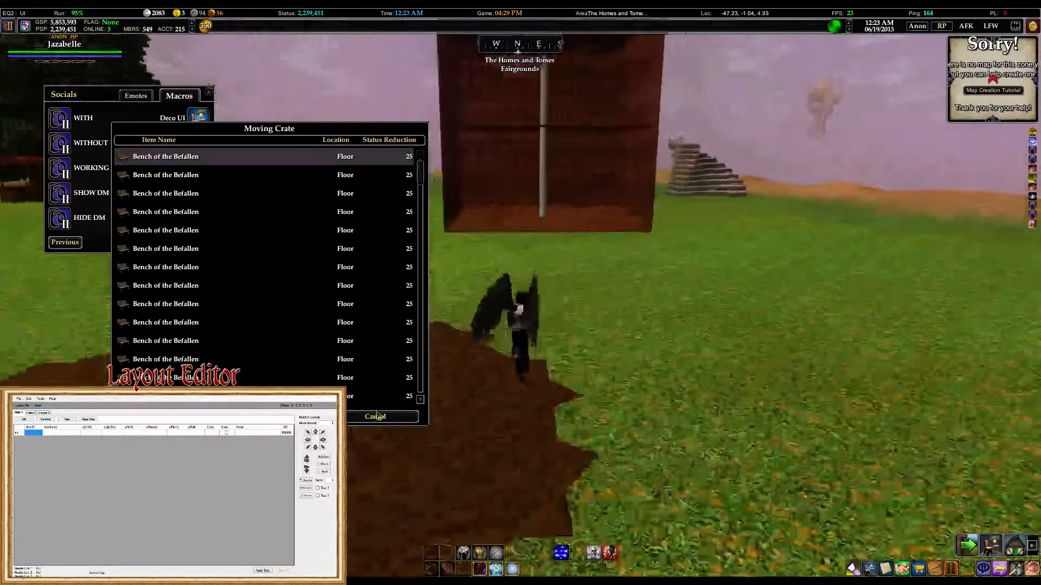
left_click(377, 418)
key("w")
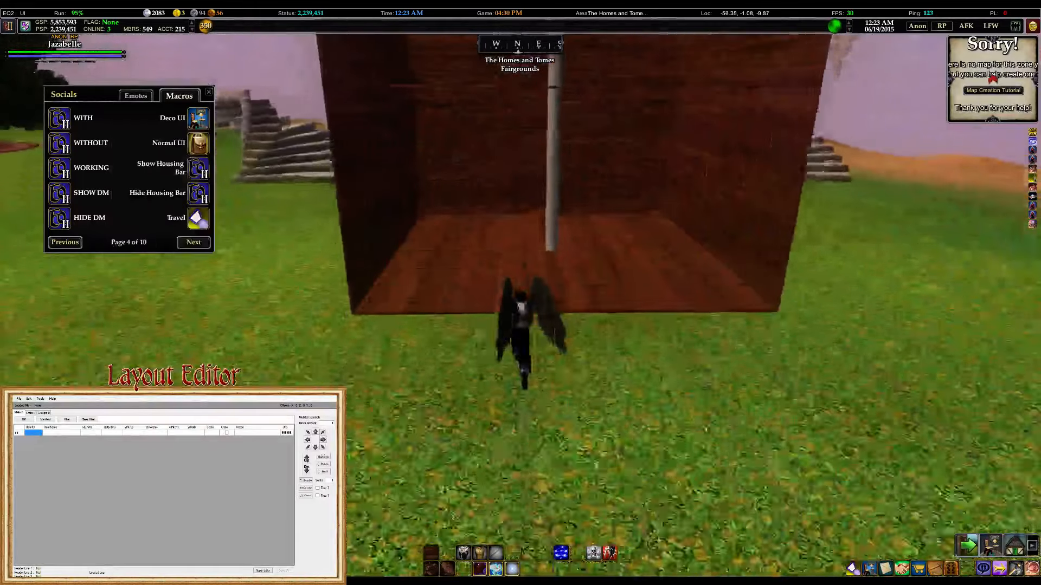
key("w")
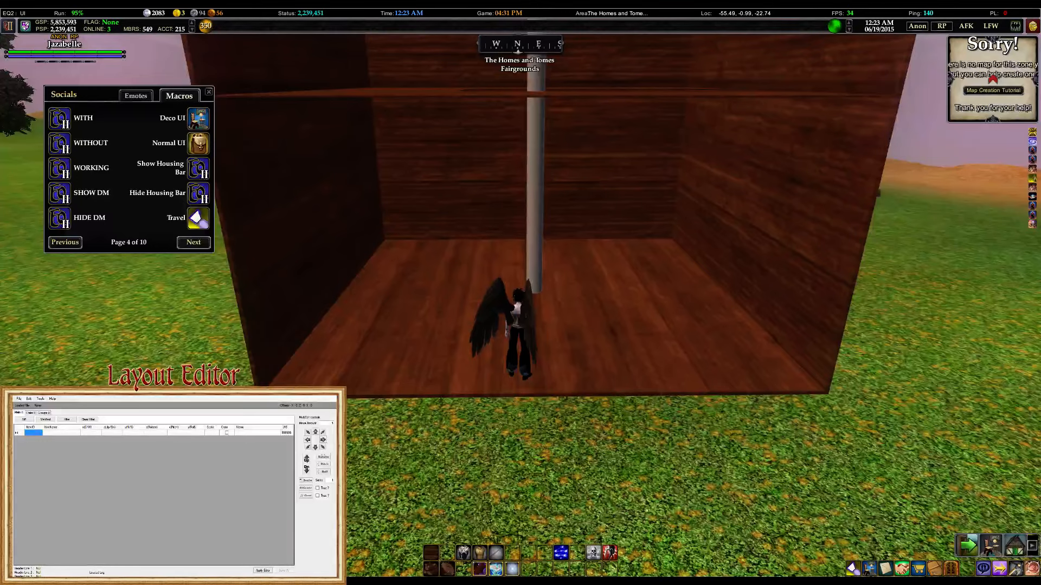
Reopen the Moving Crate, move its window clear of the macros list, and run the WITH macro
right_click_drag(444, 299, 444, 300)
key("w")
key("w")
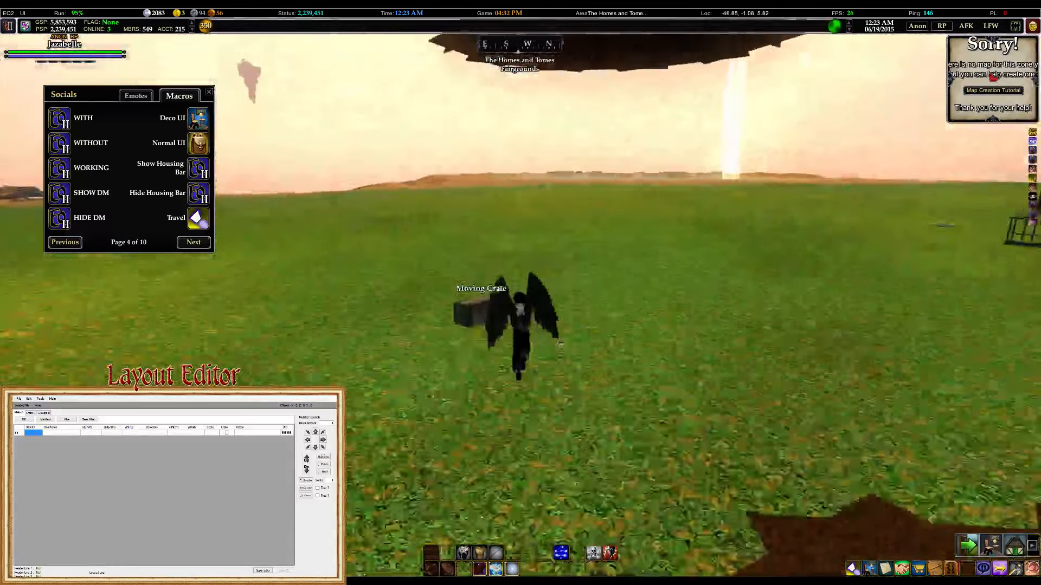
double_click(458, 332)
right_click_drag(458, 332, 459, 333)
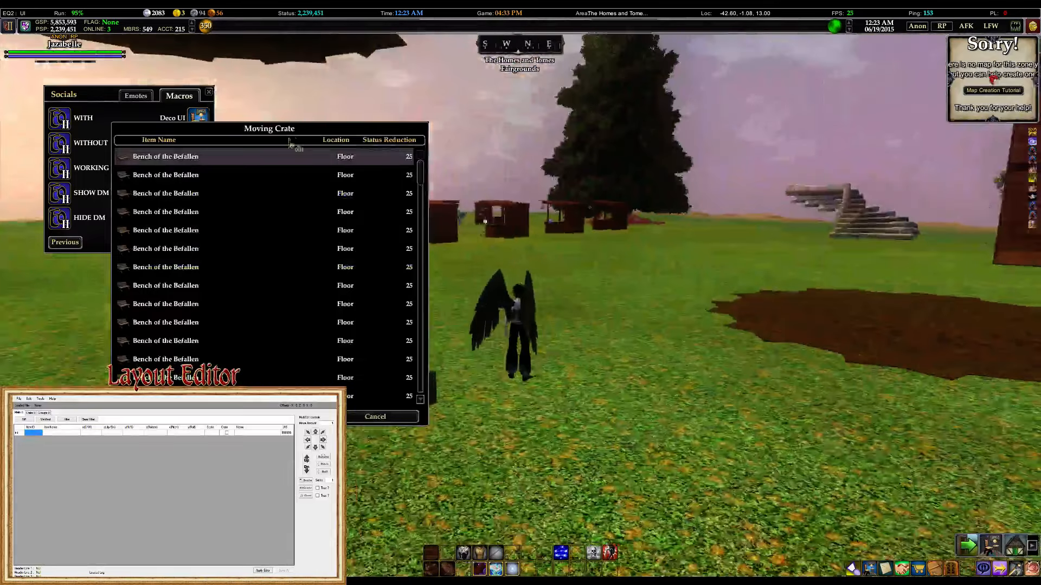
left_click_drag(298, 128, 466, 122)
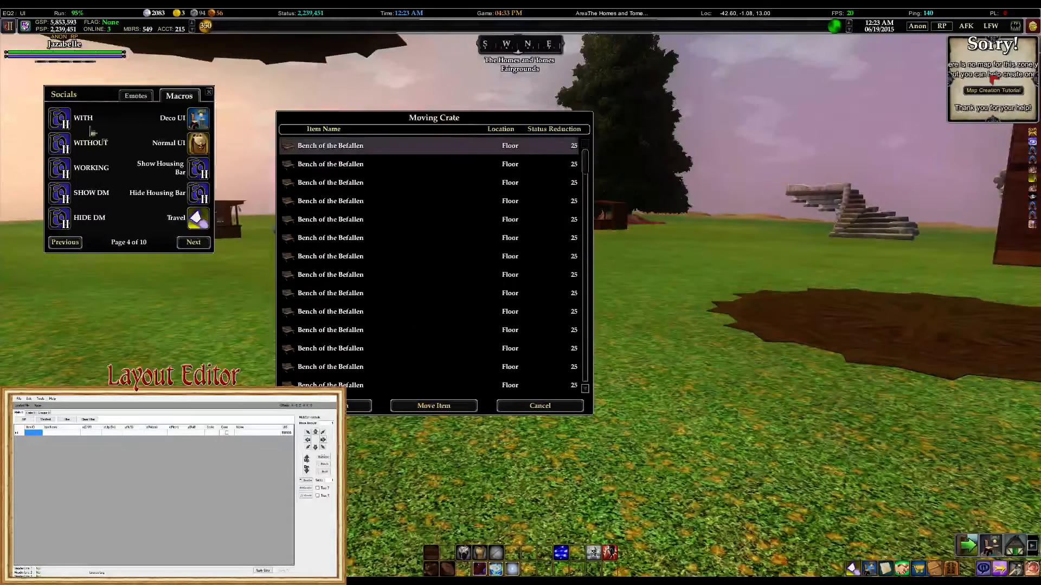
left_click(63, 115)
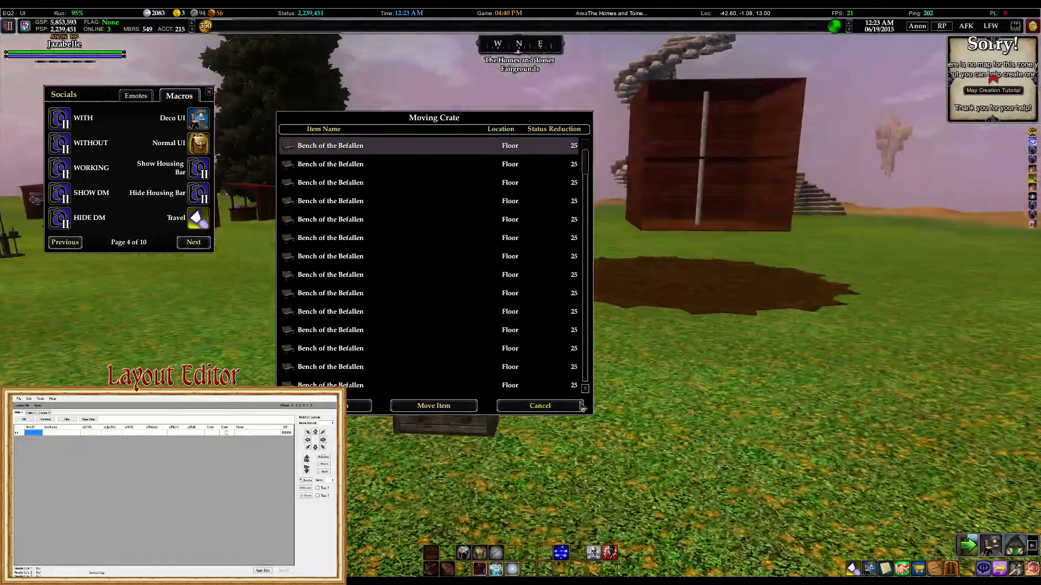
Close the Moving Crate window and face the front of the wooden box from the lawn
left_click(581, 407)
key("w")
mouse_move(572, 308)
right_mouse_down()
mouse_move(616, 309)
mouse_move(572, 314)
right_mouse_up()
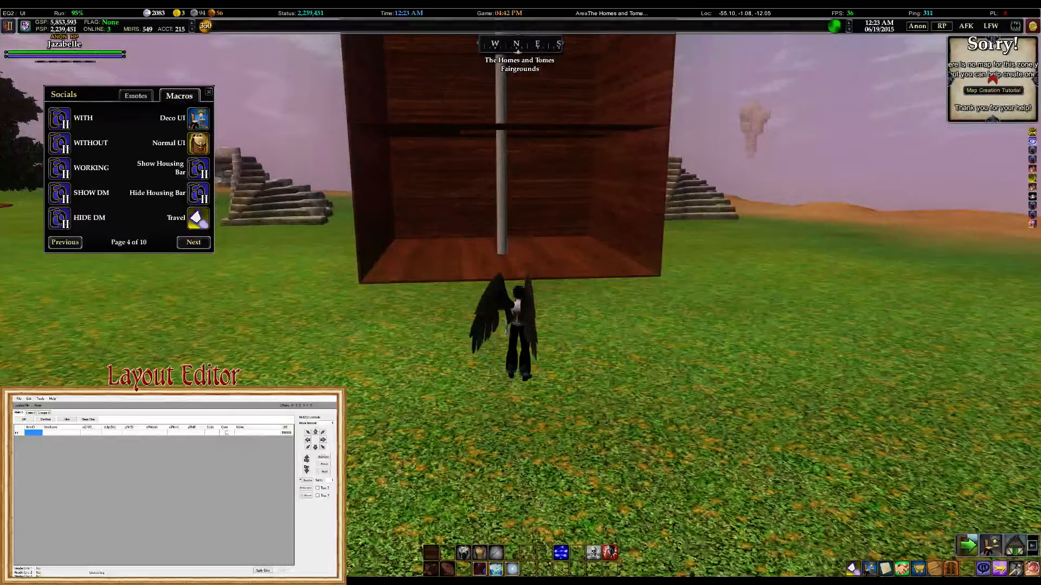
key("a")
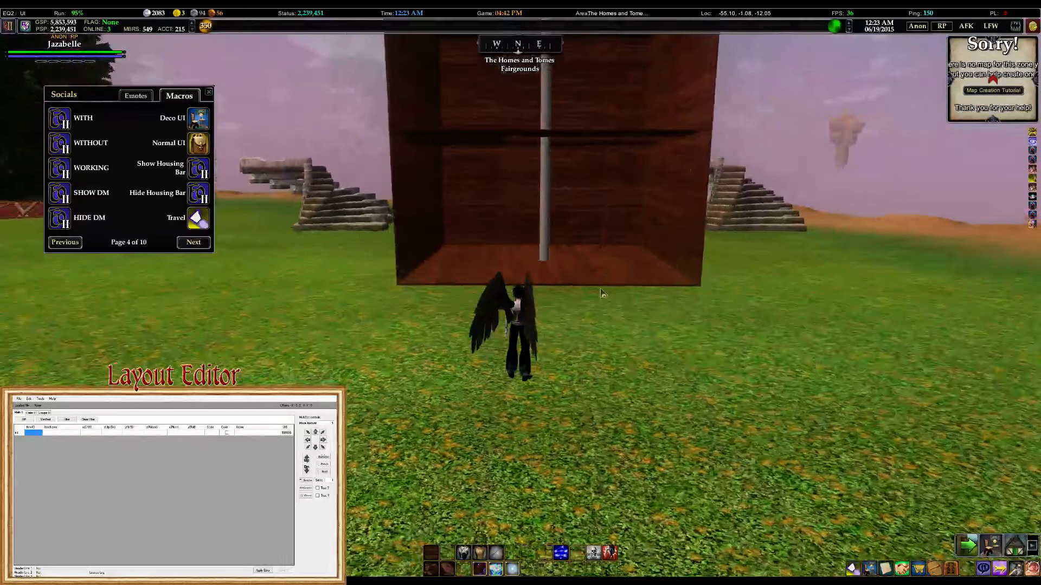
Run the WITH macro and show the crated items of the "with" layout in Layout Editor
left_click(64, 123)
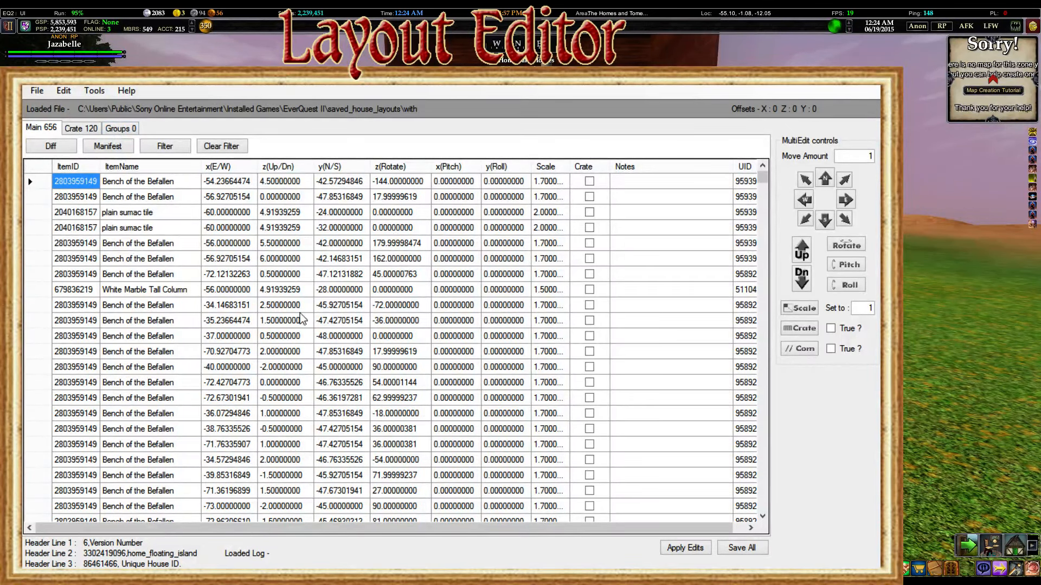
left_click(80, 128)
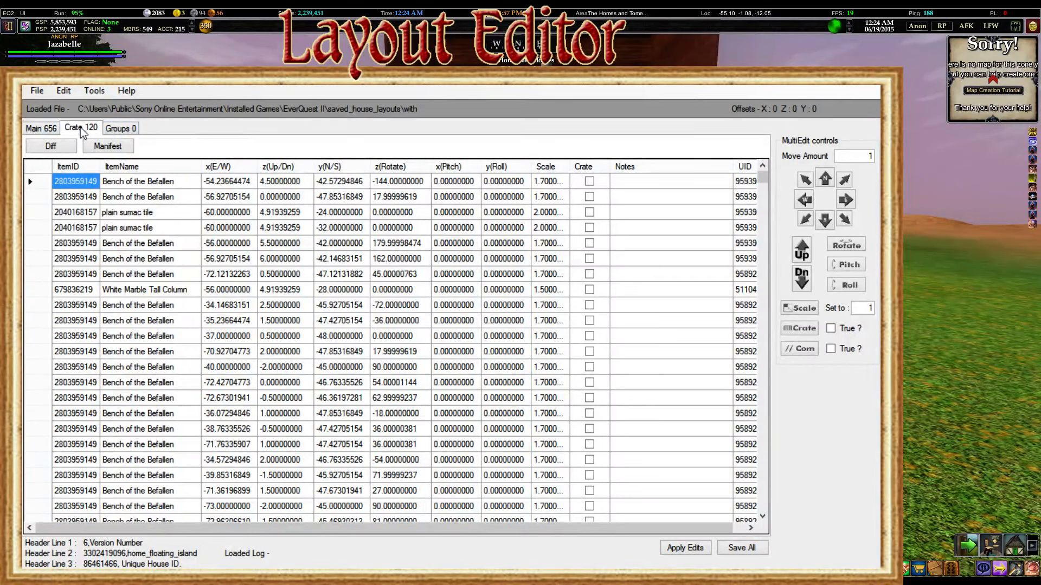
Open the manifest of the crated items and copy the item ID of the Bench of the Befallen
left_click(108, 149)
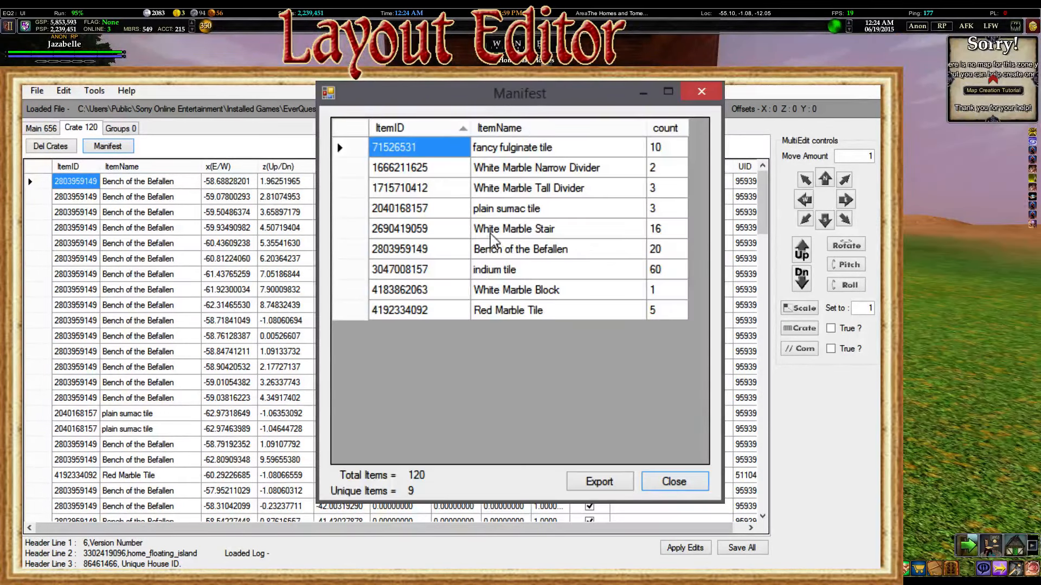
left_click(510, 248)
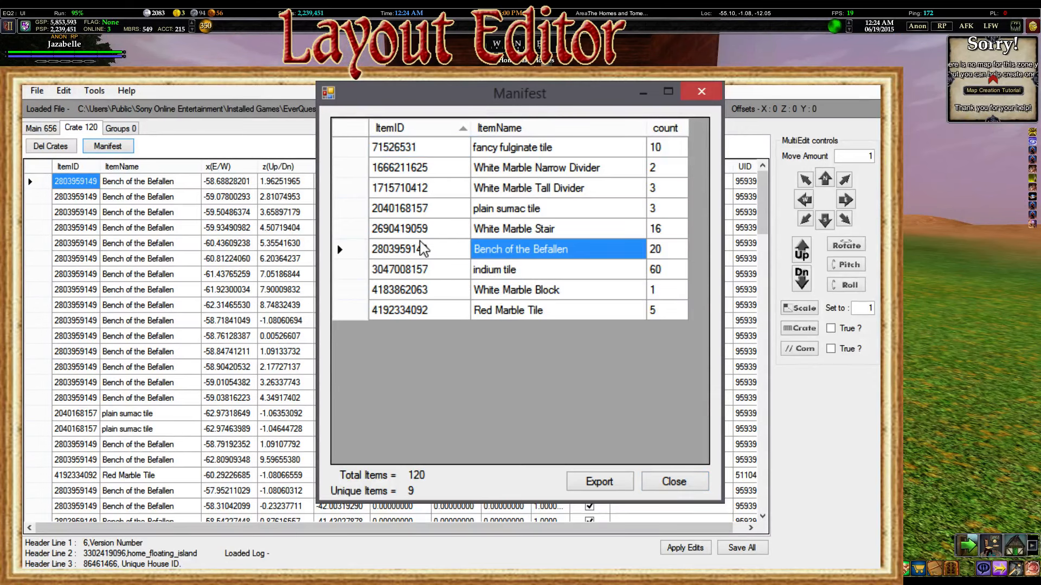
left_click(360, 251)
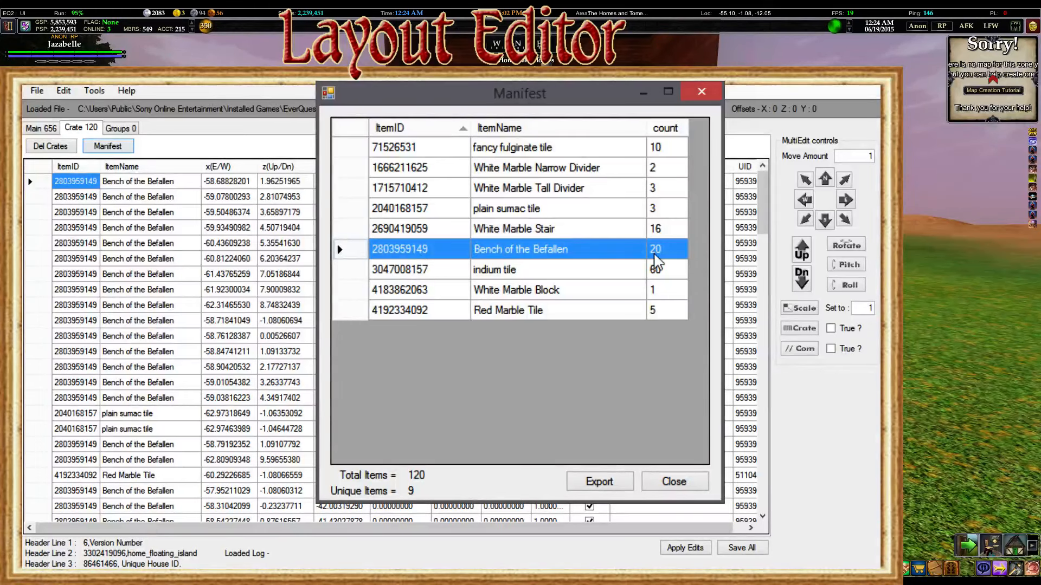
left_click(408, 249)
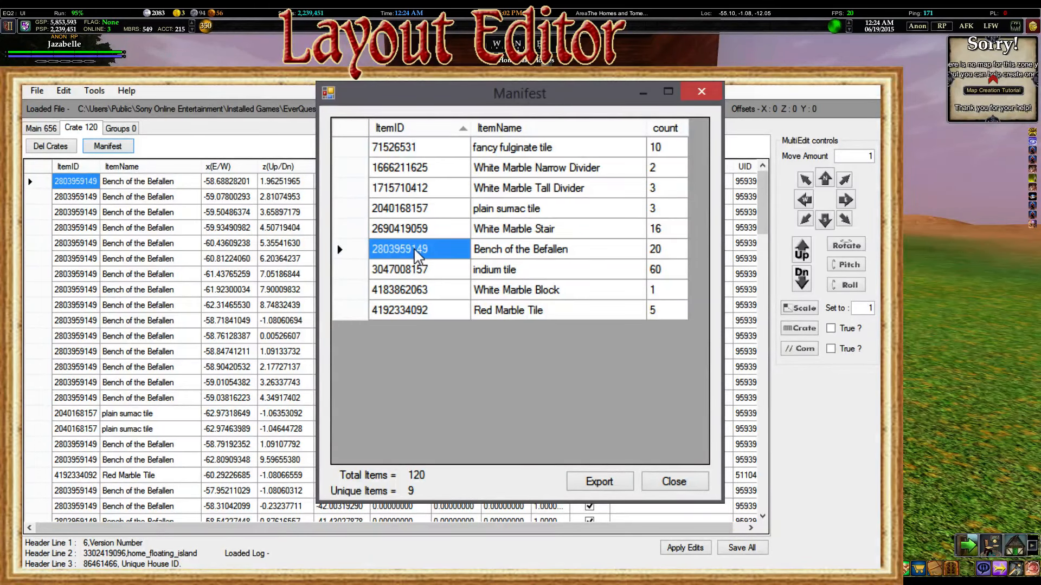
left_click(408, 250)
key("ctrl+c")
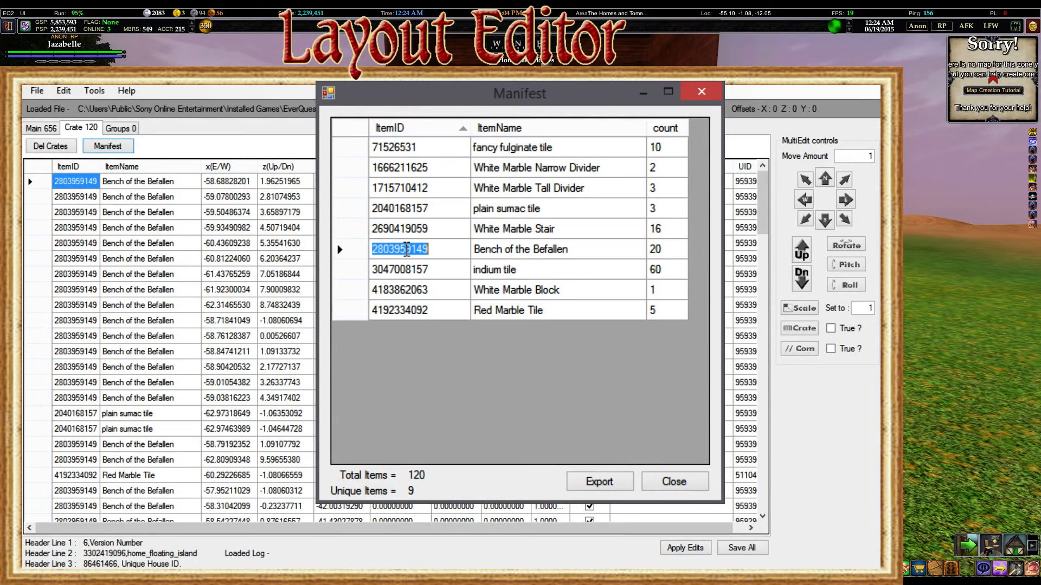
left_click(674, 482)
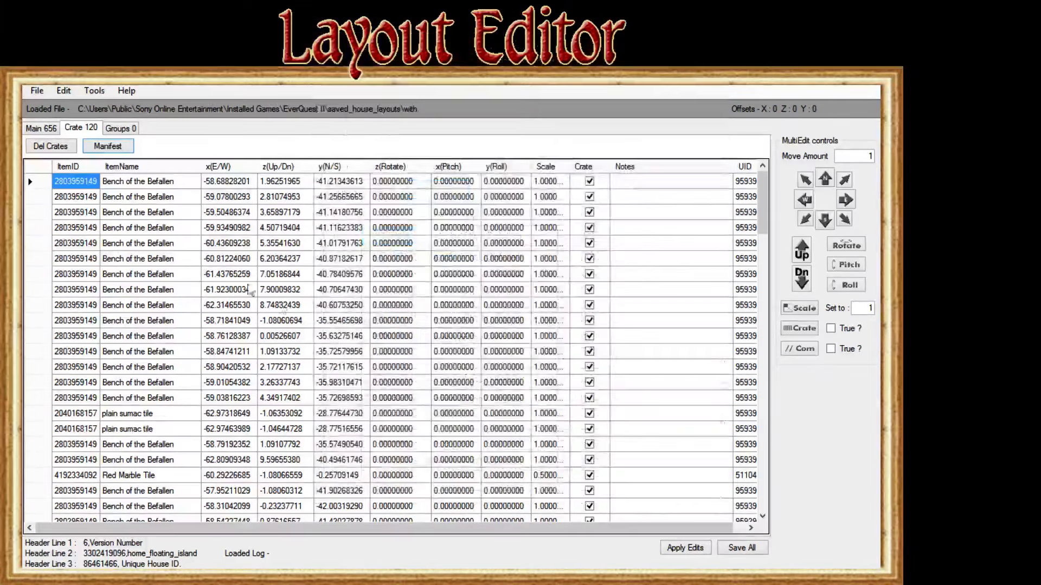
Delete the unneeded saved groups one after another, keeping the Center Point group
left_click(120, 128)
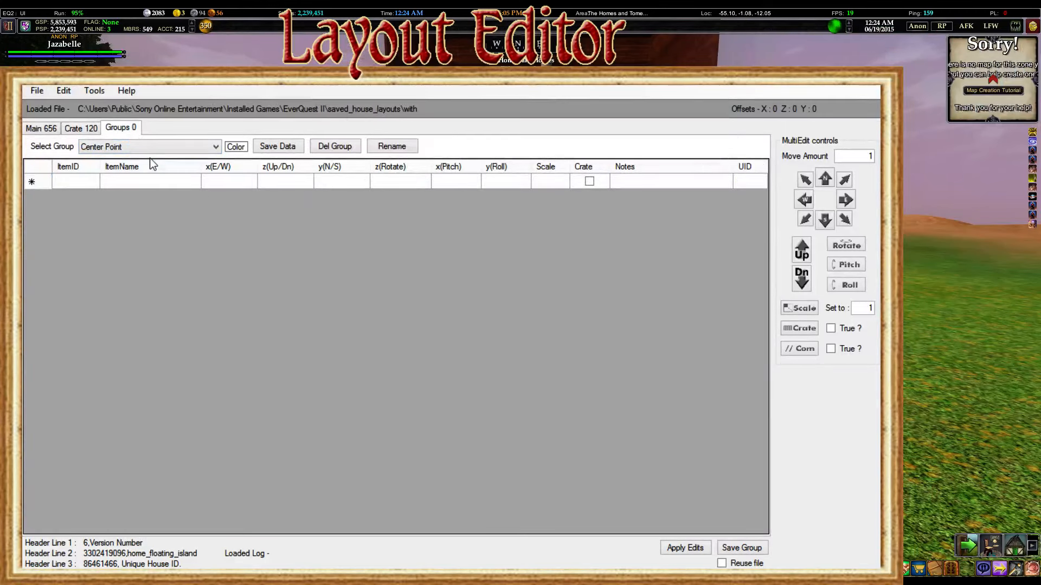
left_click(150, 148)
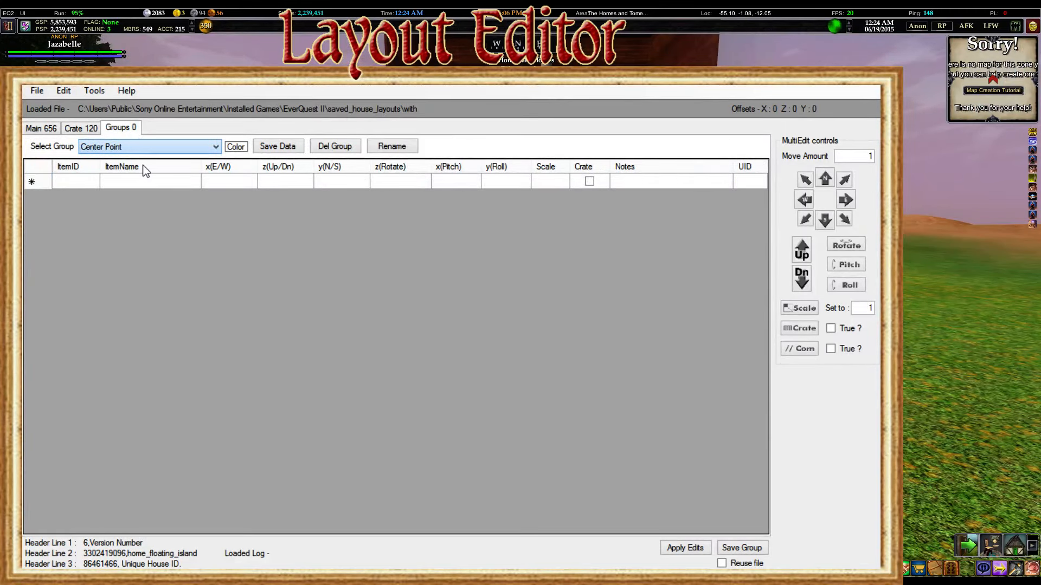
left_click(142, 165)
left_click(332, 145)
left_click(156, 149)
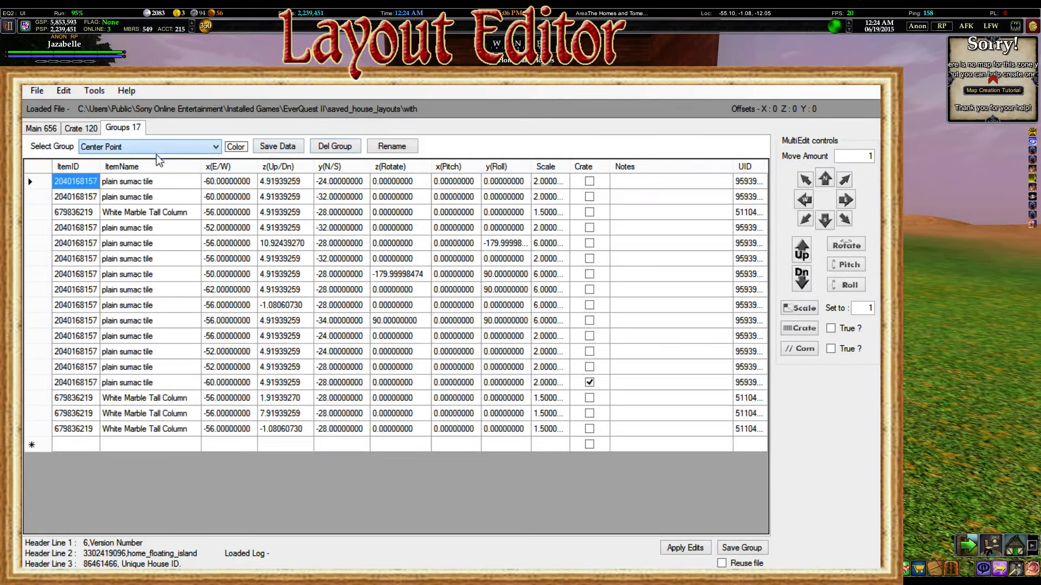
left_click(145, 167)
left_click(332, 148)
left_click(157, 147)
left_click(164, 173)
left_click(333, 147)
left_click(157, 147)
left_click(199, 165)
left_click(334, 146)
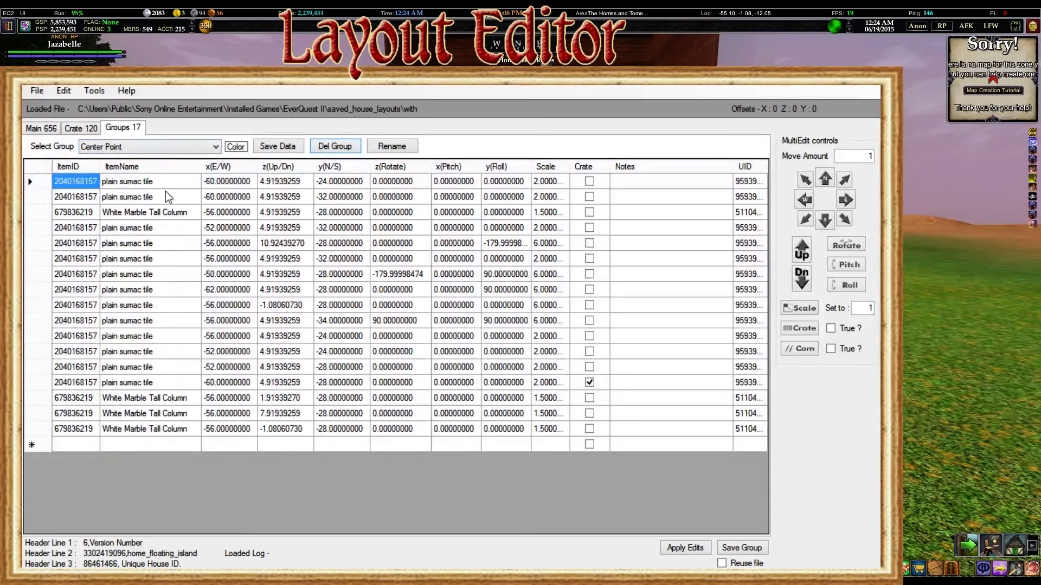
Delete the plain sumac tile marked as crated from the Center Point group
left_click(43, 386)
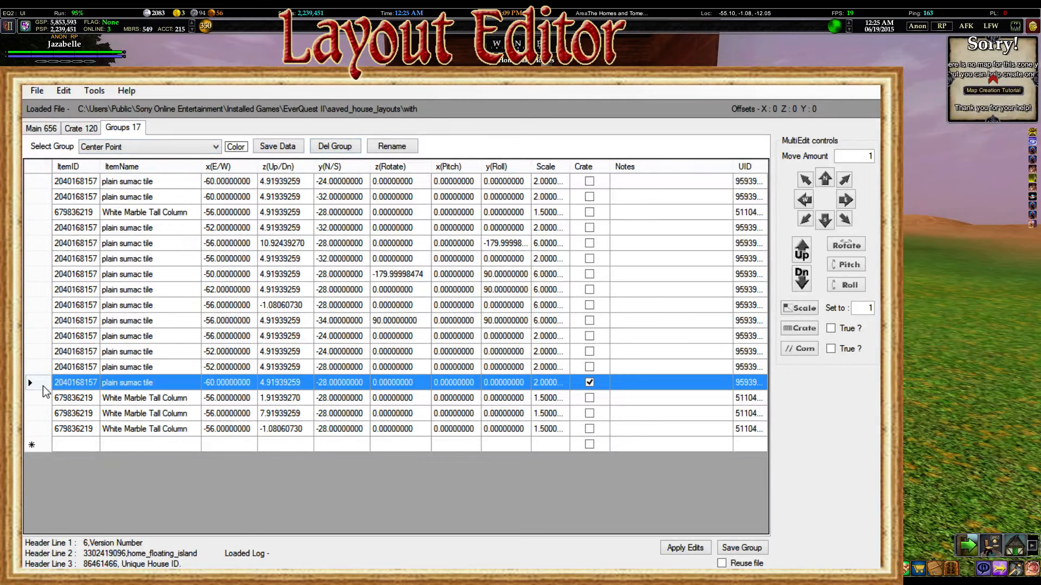
key("Delete")
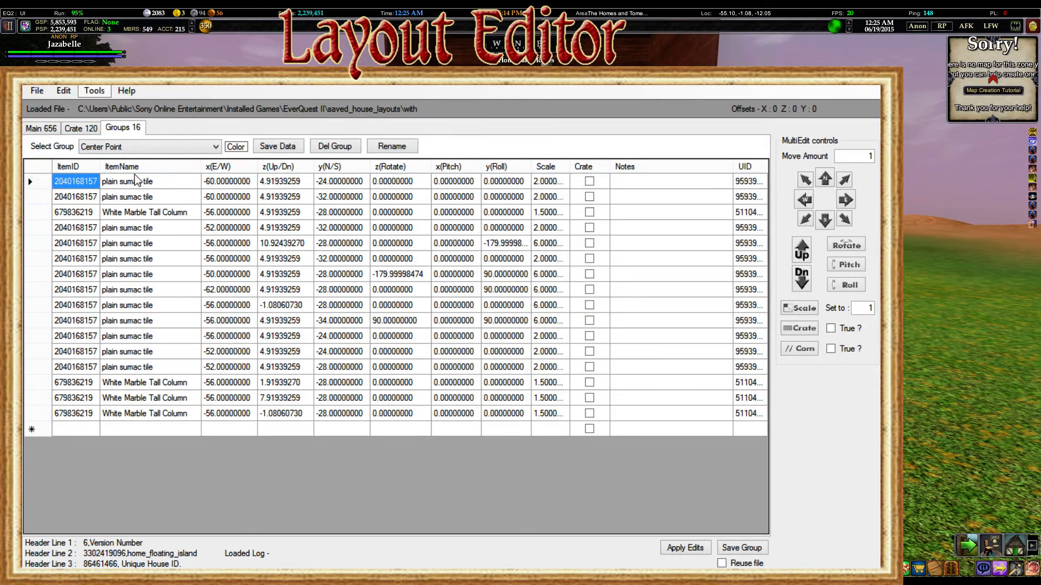
left_click(253, 172)
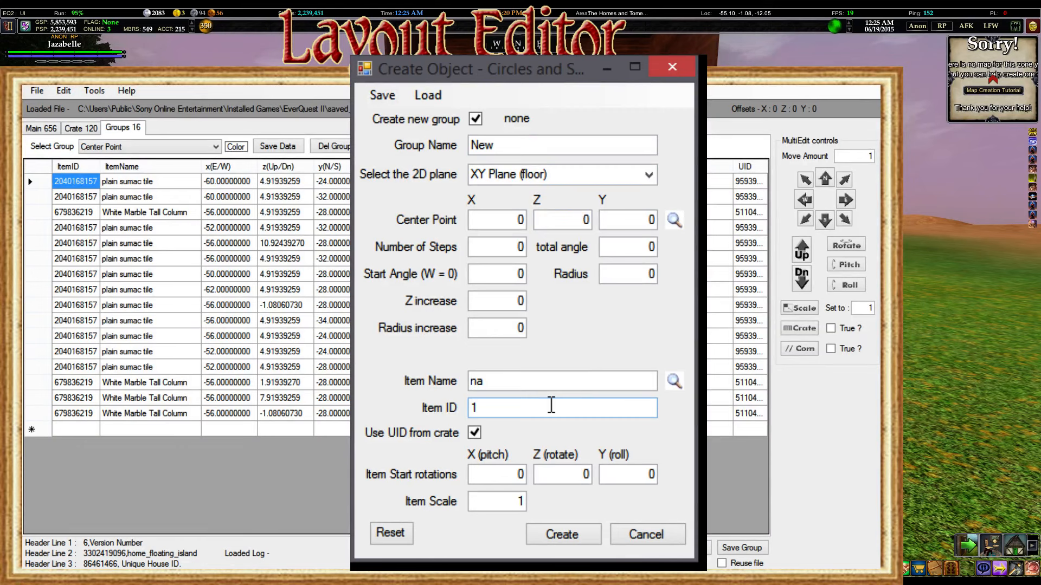
left_click(508, 407)
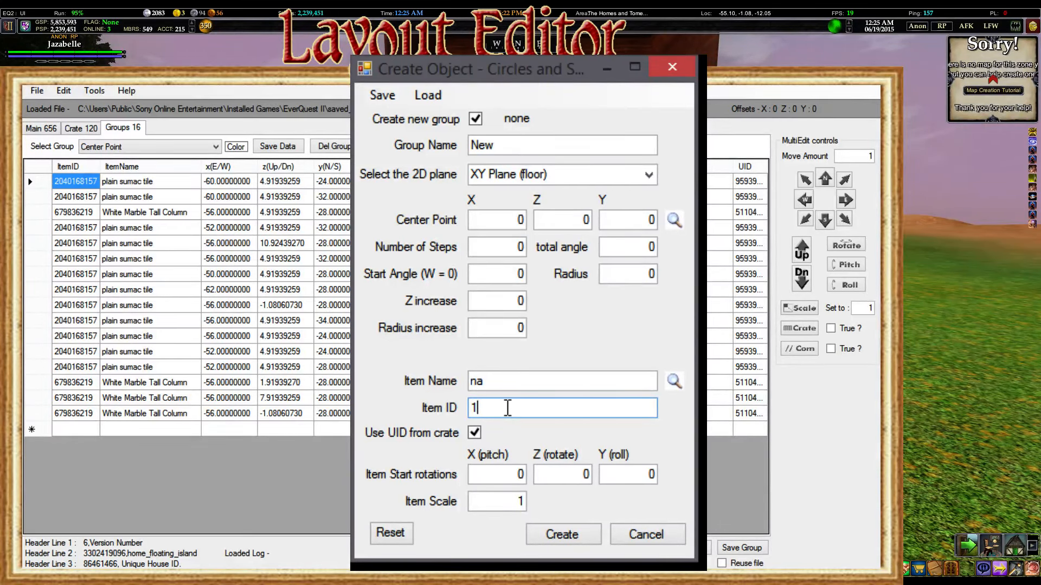
key("BackSpace")
key("ctrl+v")
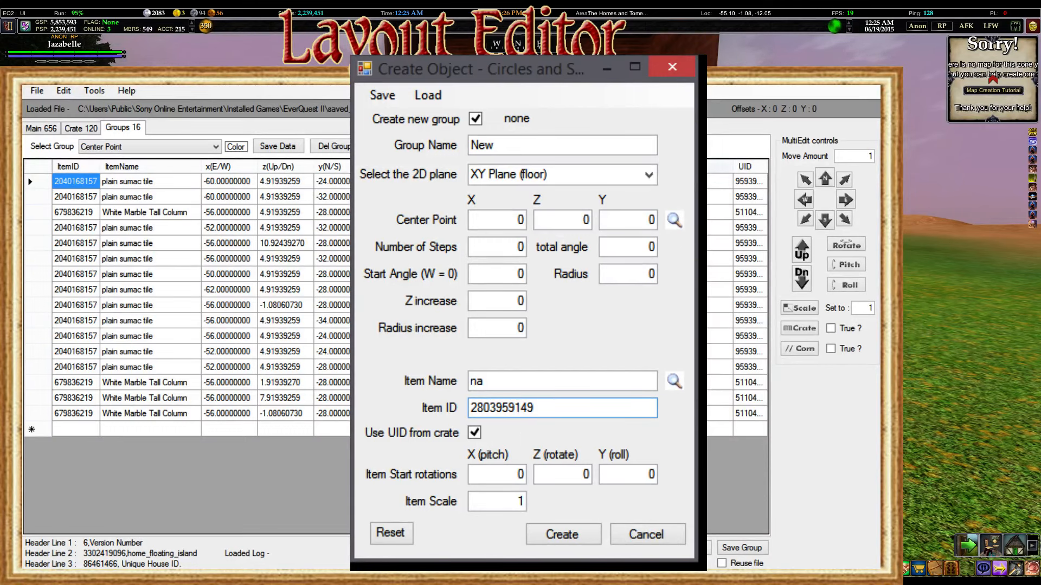
Fit the UID column of the group table to its full values and enlarge the Create Object window slightly
left_click_drag(732, 167, 727, 167)
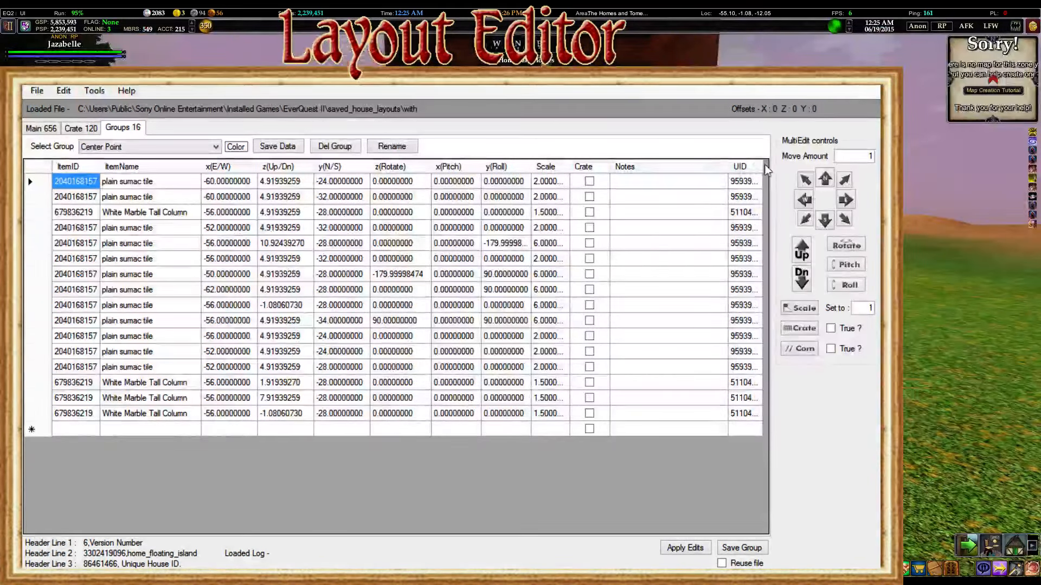
double_click(764, 166)
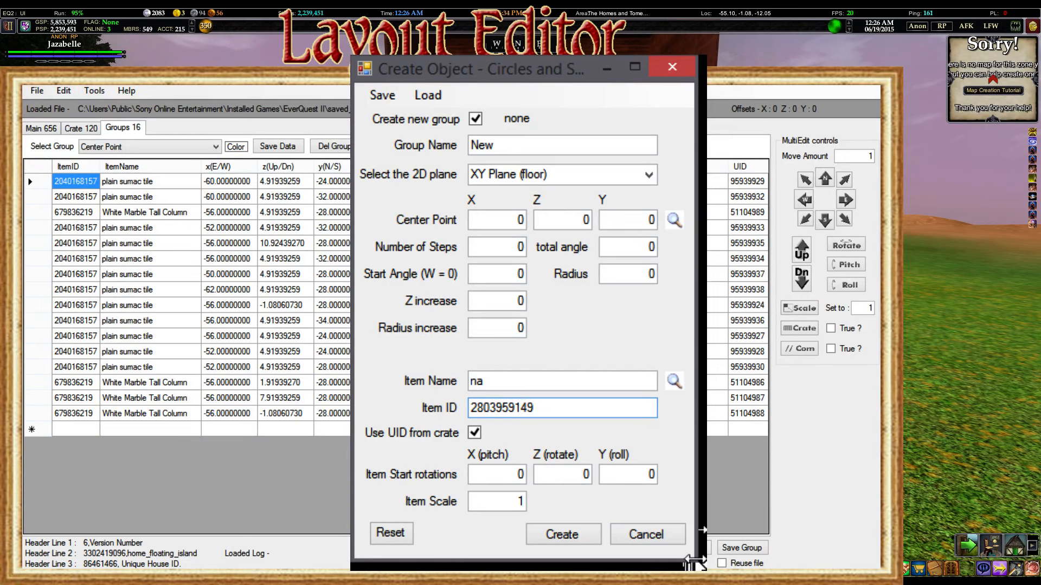
left_click_drag(691, 561, 702, 556)
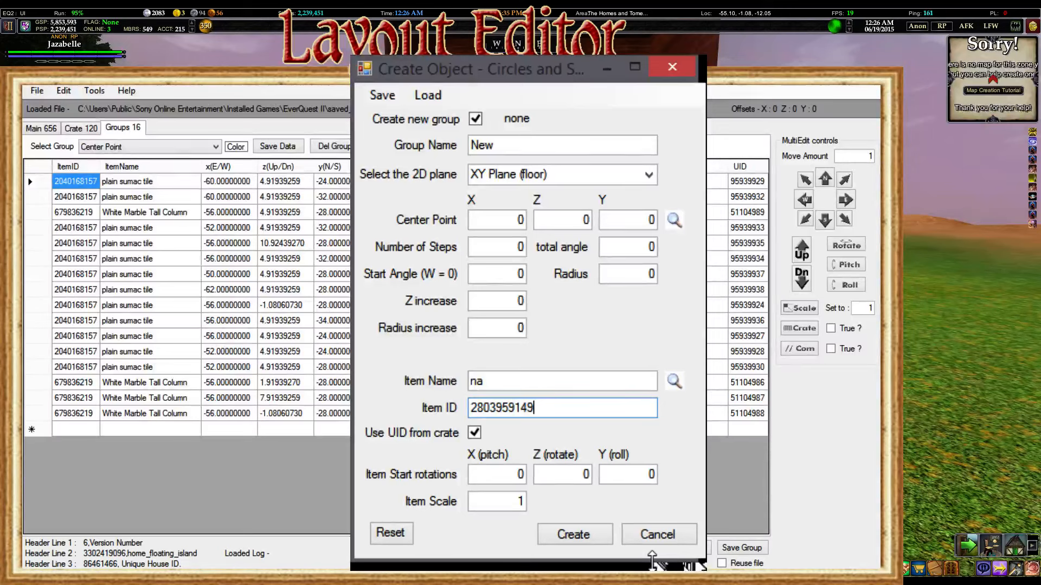
left_click_drag(652, 559, 657, 570)
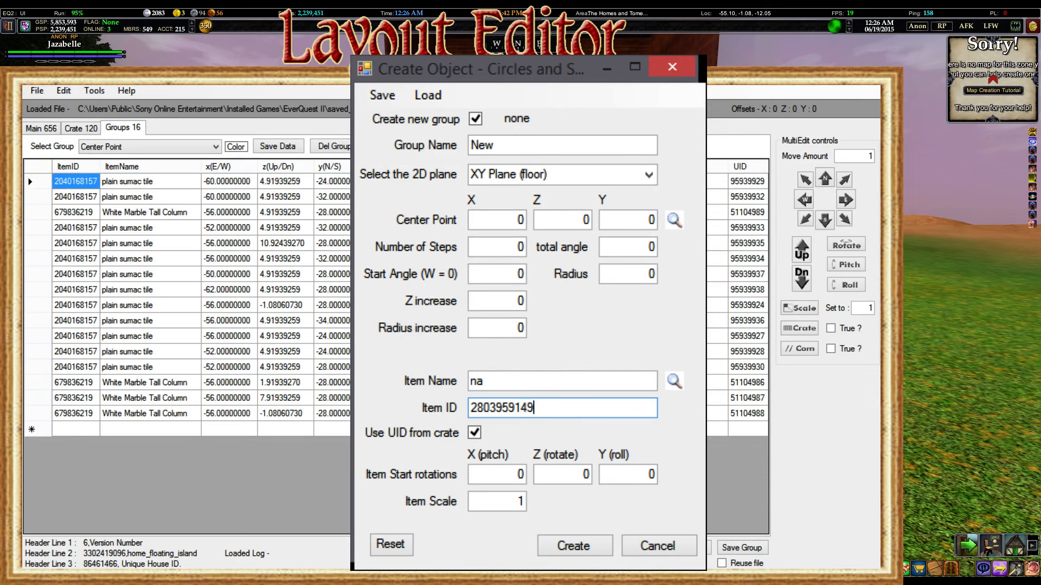
Set the new object's item name to "Bench of the Befallen"
left_click(521, 382)
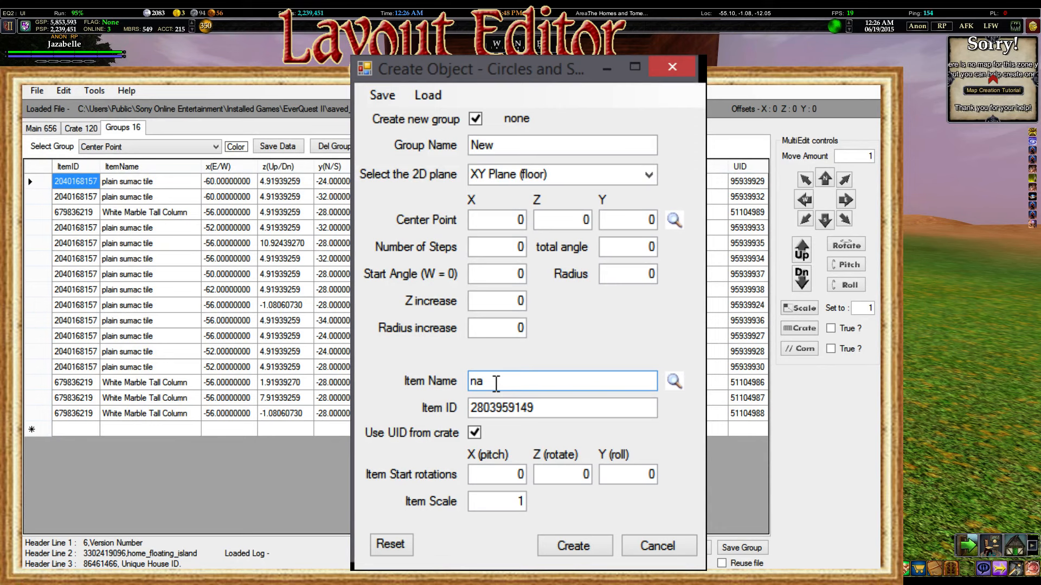
key("BackSpace")
key("BackSpace")
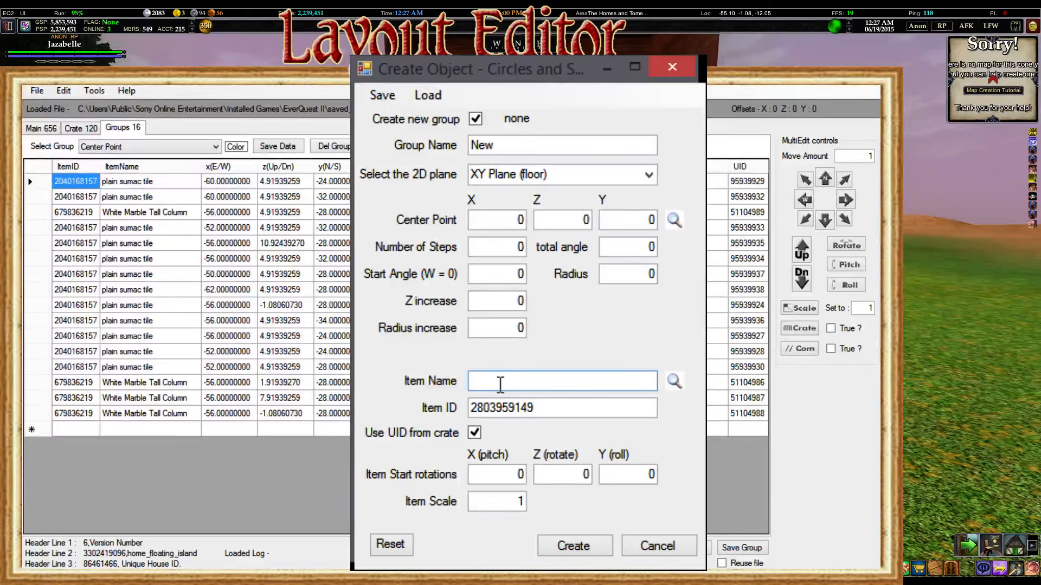
type("Bench of the Bef")
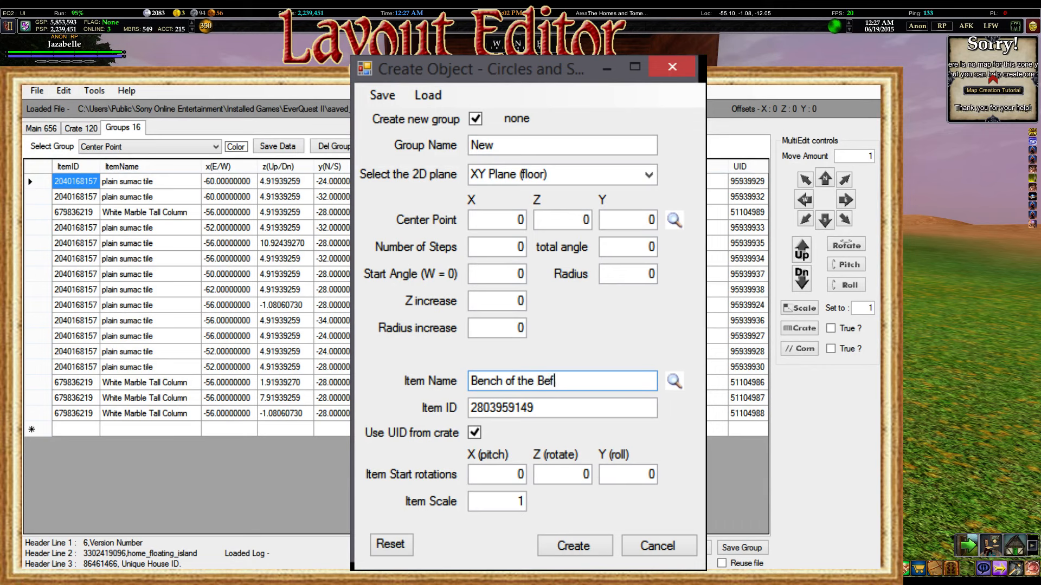
type("allen")
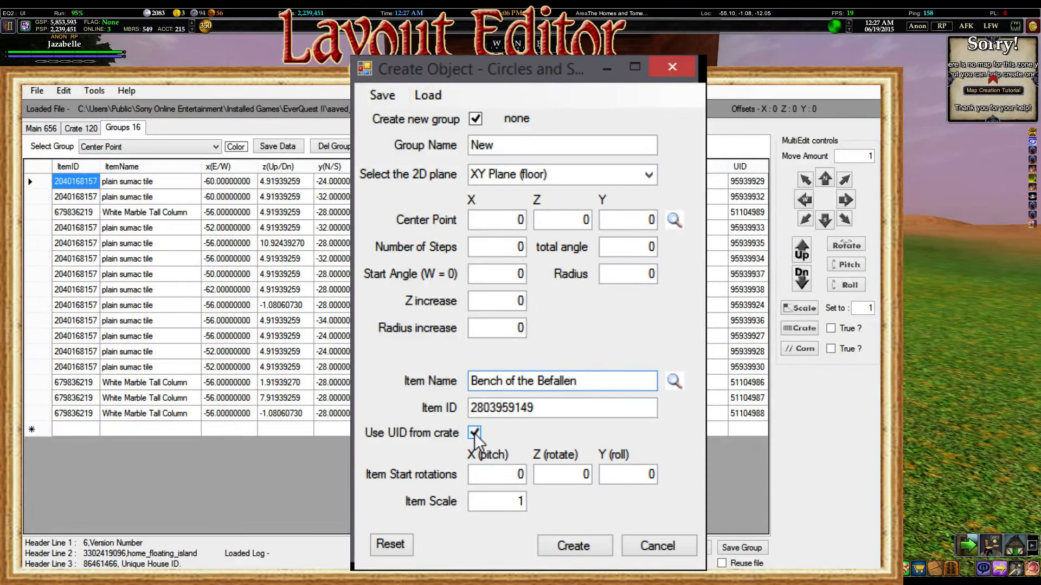
left_click(593, 402)
left_click(608, 377)
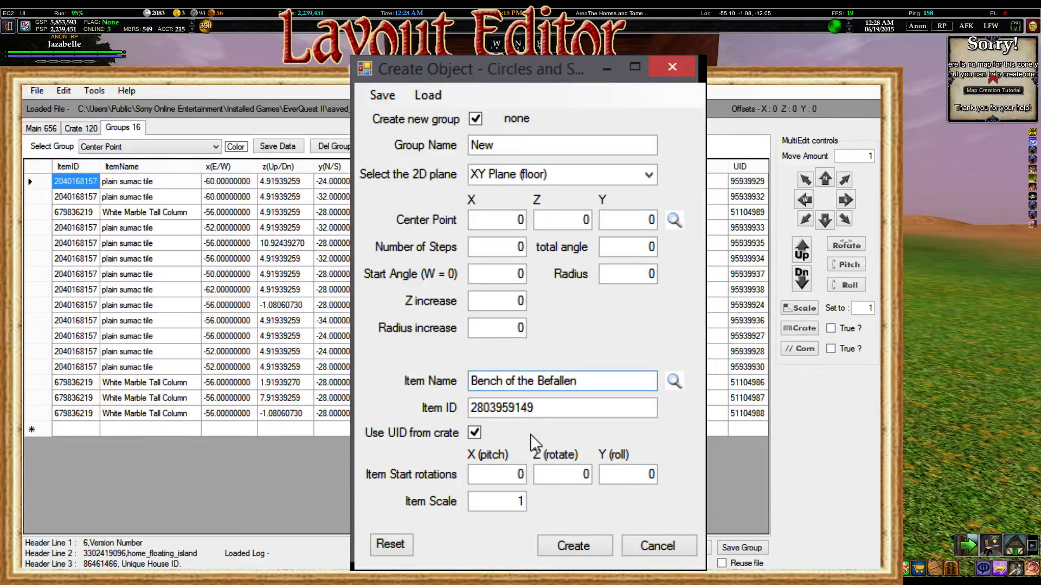
left_click(534, 407)
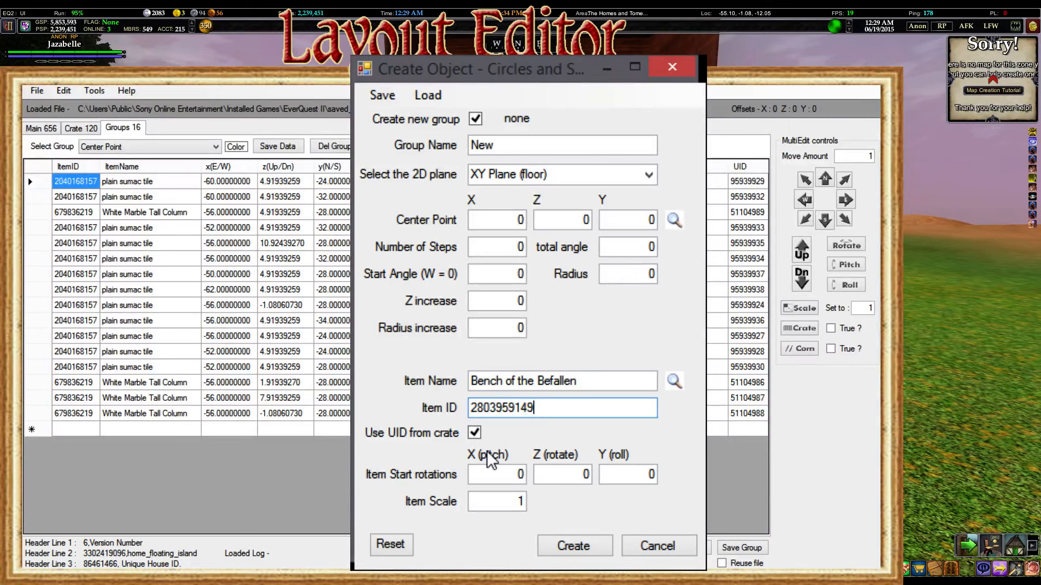
Examine the item start rotation and scale settings and compare them with the group table's rotate, pitch and roll values
left_click(506, 474)
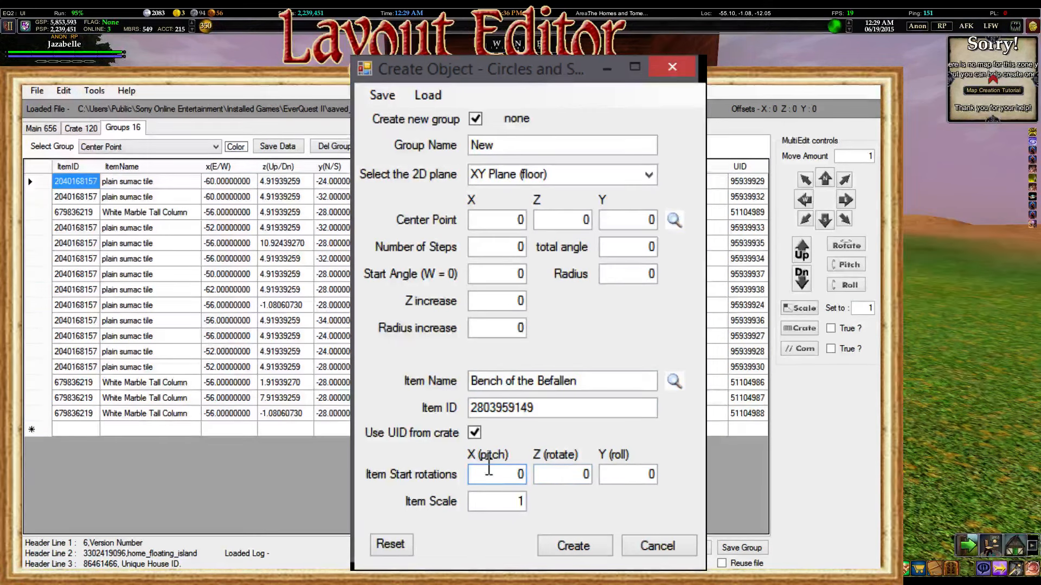
left_click(575, 473)
left_click(630, 476)
left_click(517, 503)
left_click(498, 476)
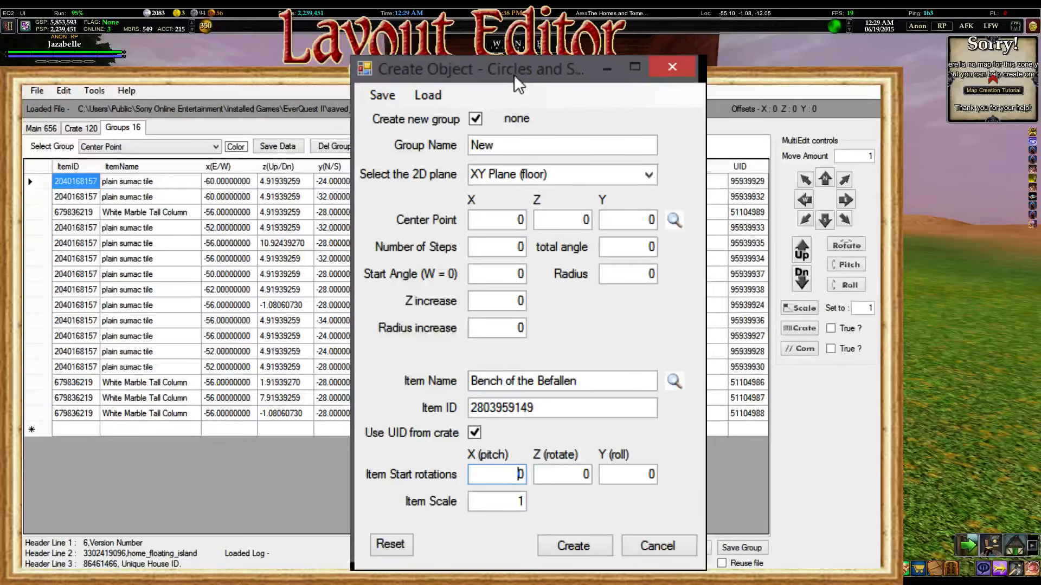
key("Escape")
left_click(392, 181)
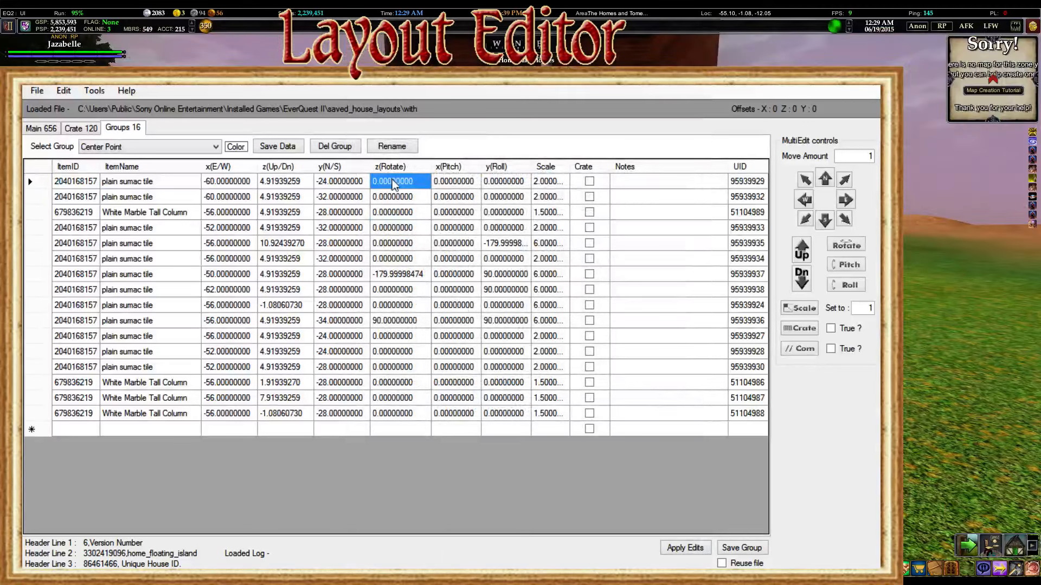
left_click(445, 181)
left_click(515, 181)
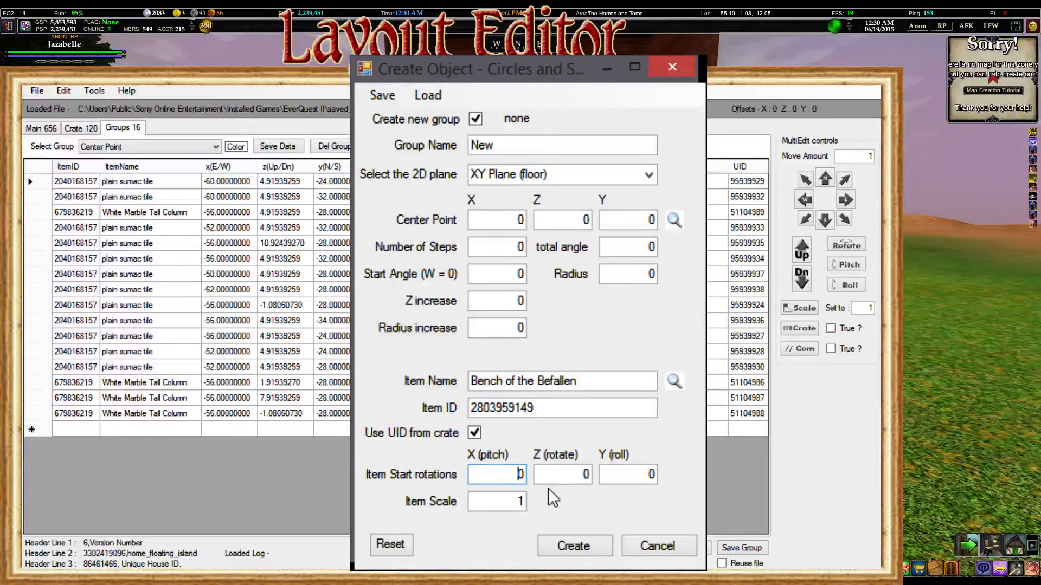
left_click(648, 473)
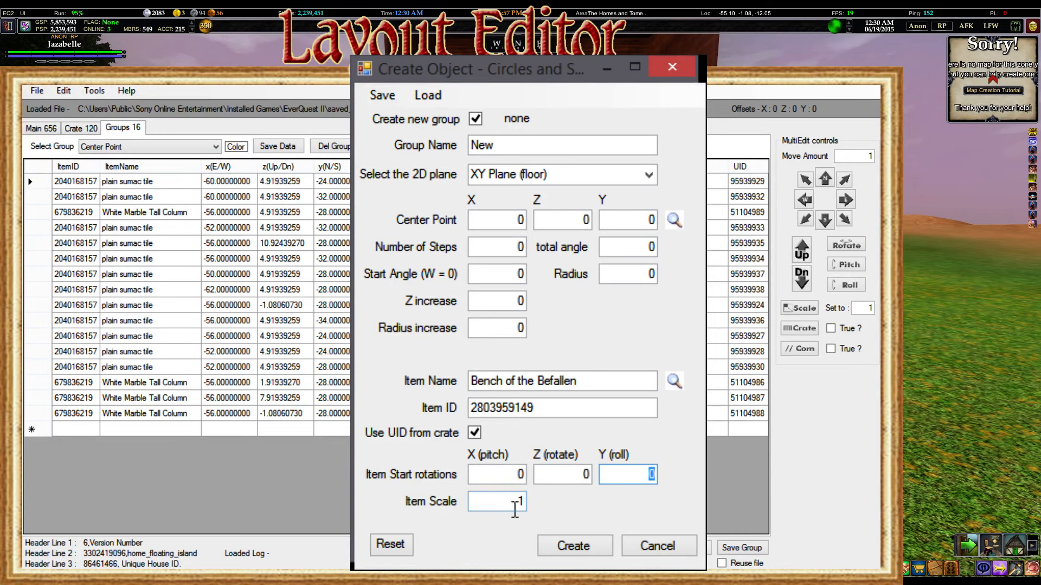
key("Tab")
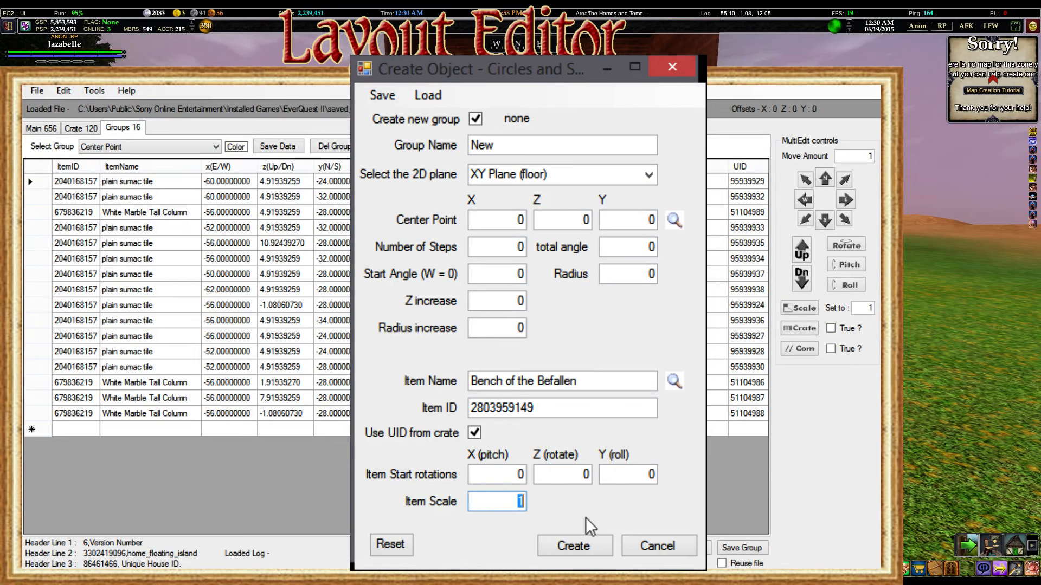
type("1.7")
key("BackSpace")
key("BackSpace")
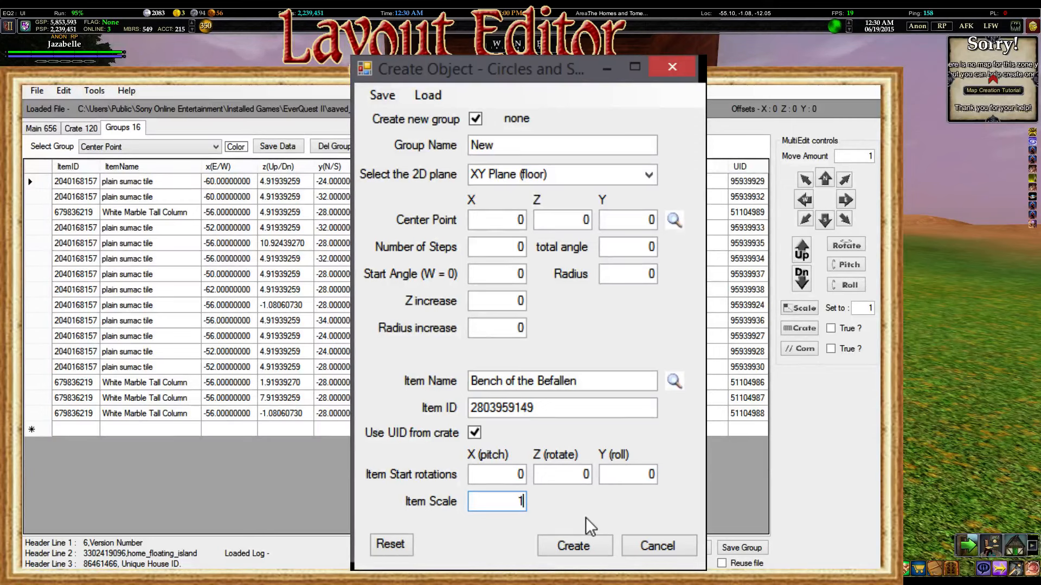
left_click(515, 220)
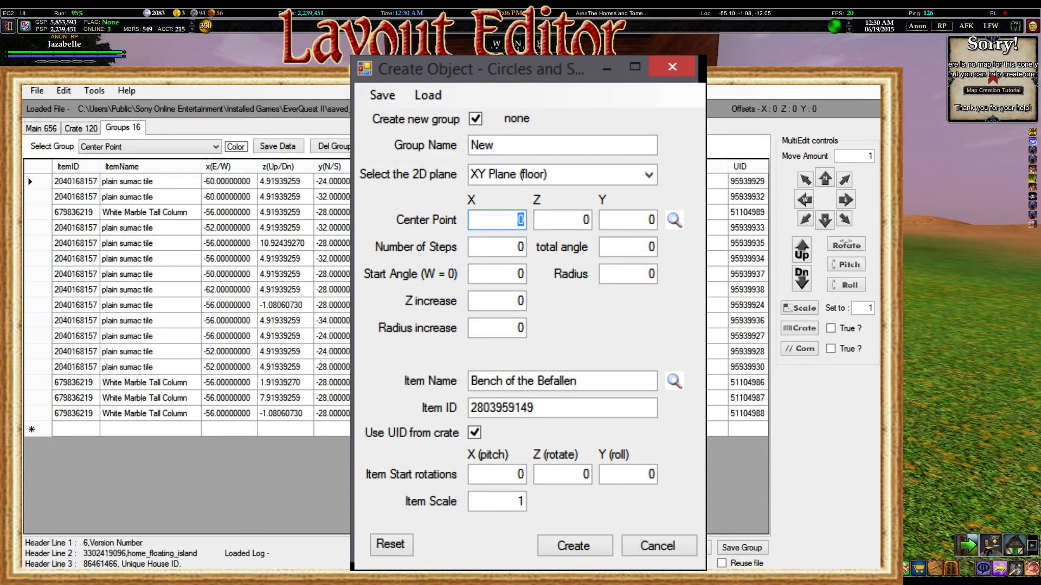
left_click(515, 219)
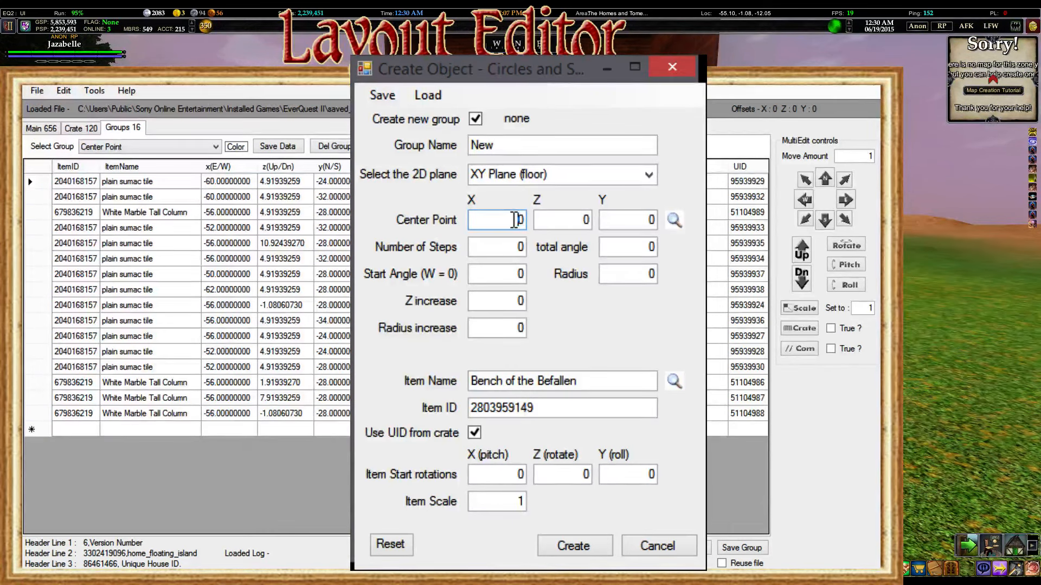
left_click(581, 220)
left_click(633, 219)
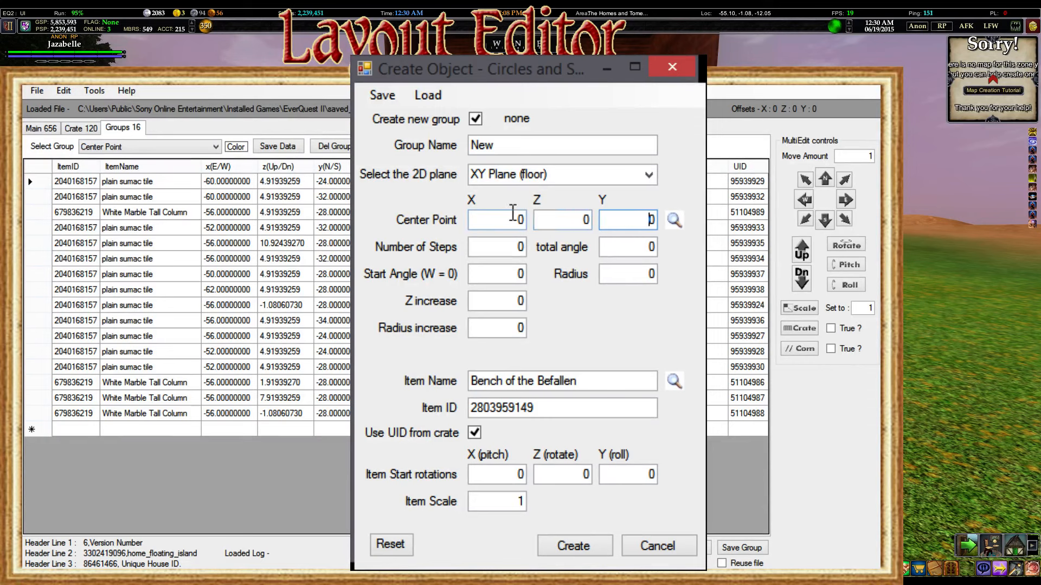
key("shift+Tab")
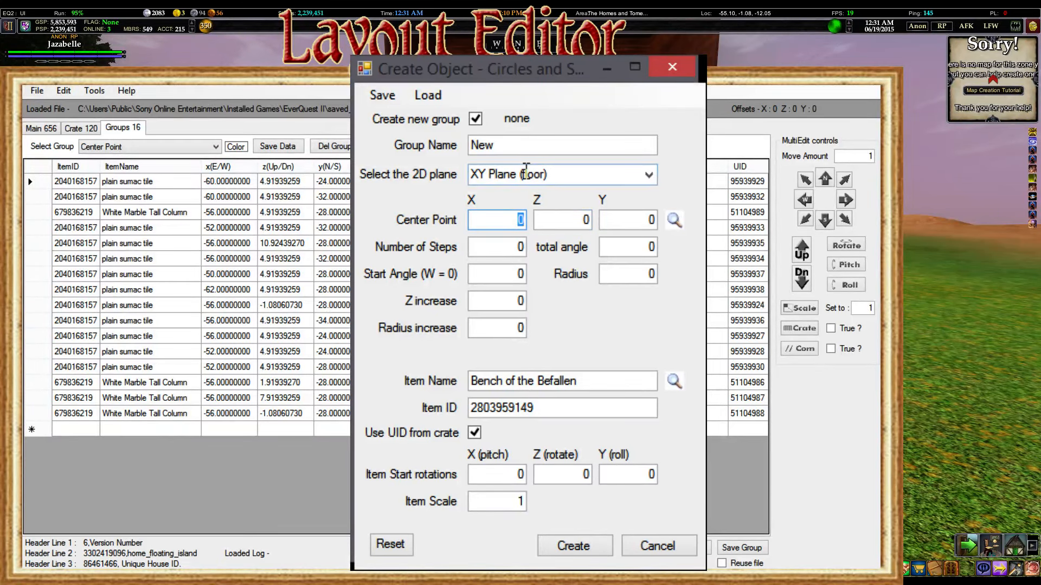
Name the new group "StaircaseTutorial1"
left_click(518, 144)
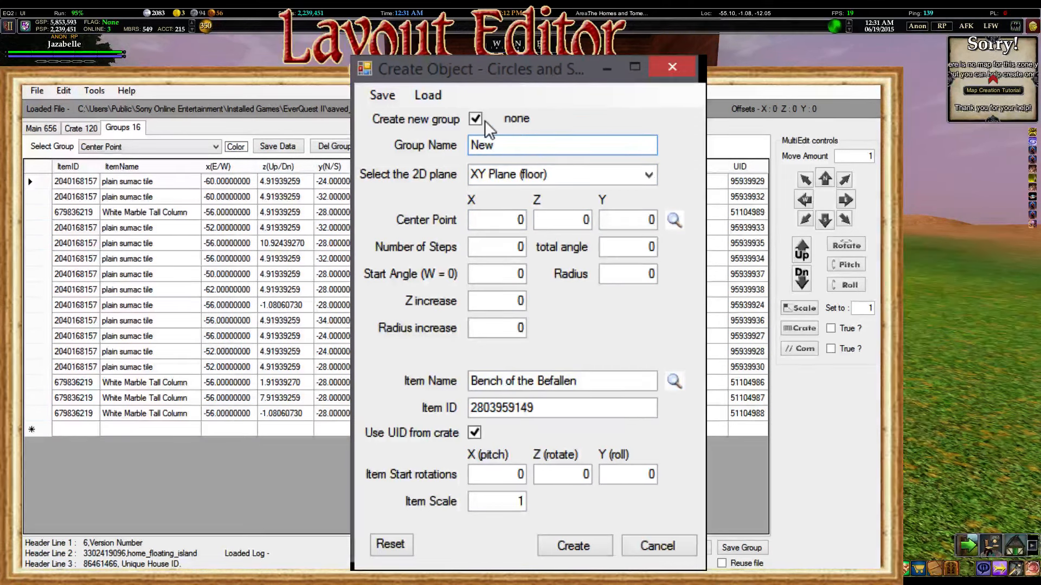
left_click_drag(544, 152, 462, 147)
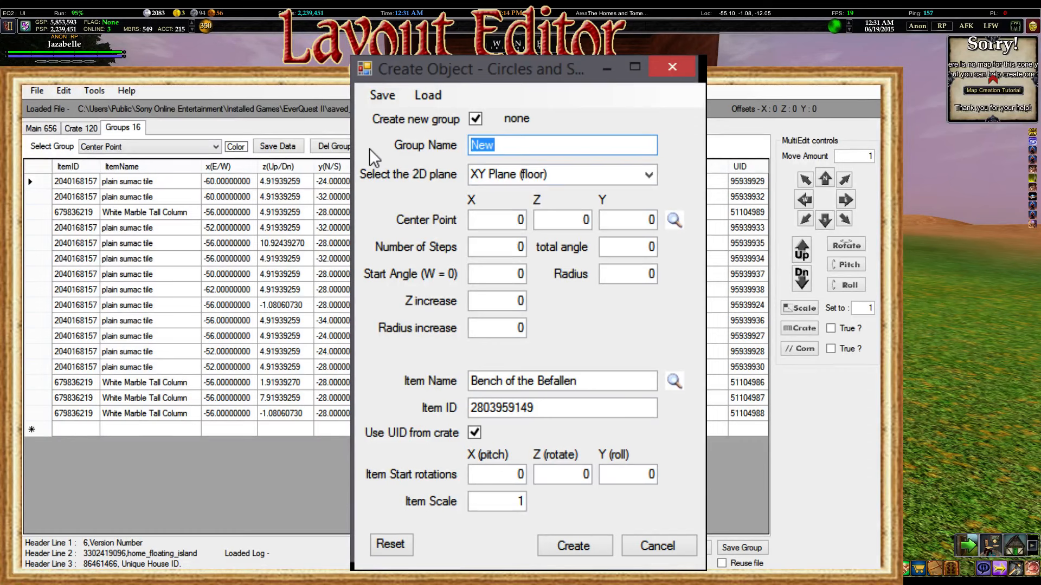
key("BackSpace")
type("StaircaseTutorial1")
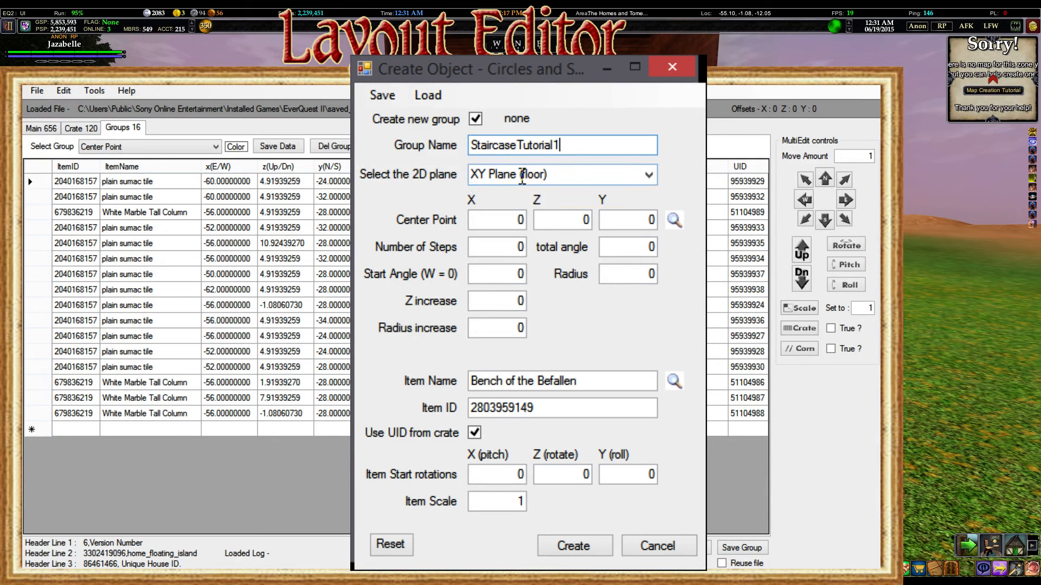
key("Tab")
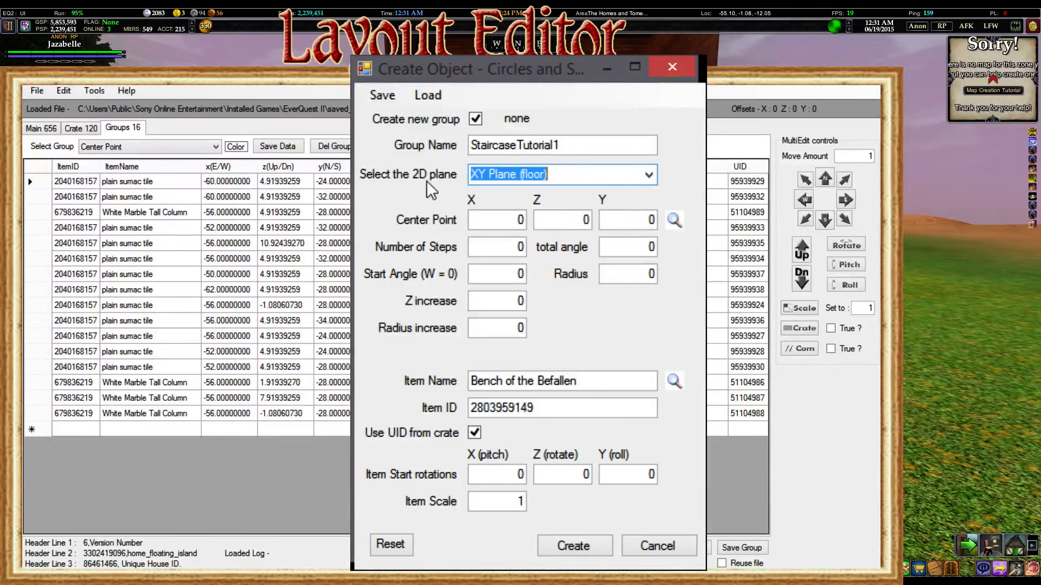
Try the XZ Plane (East/West) and YZ Plane (North/South) options and return the 2D plane to XY Plane (floor)
left_click(490, 175)
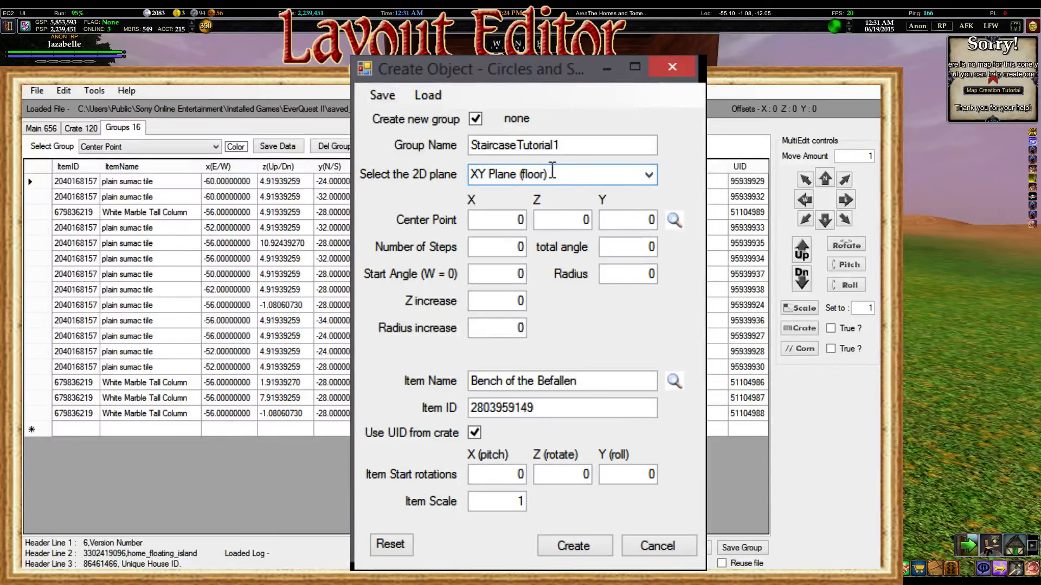
left_click(646, 181)
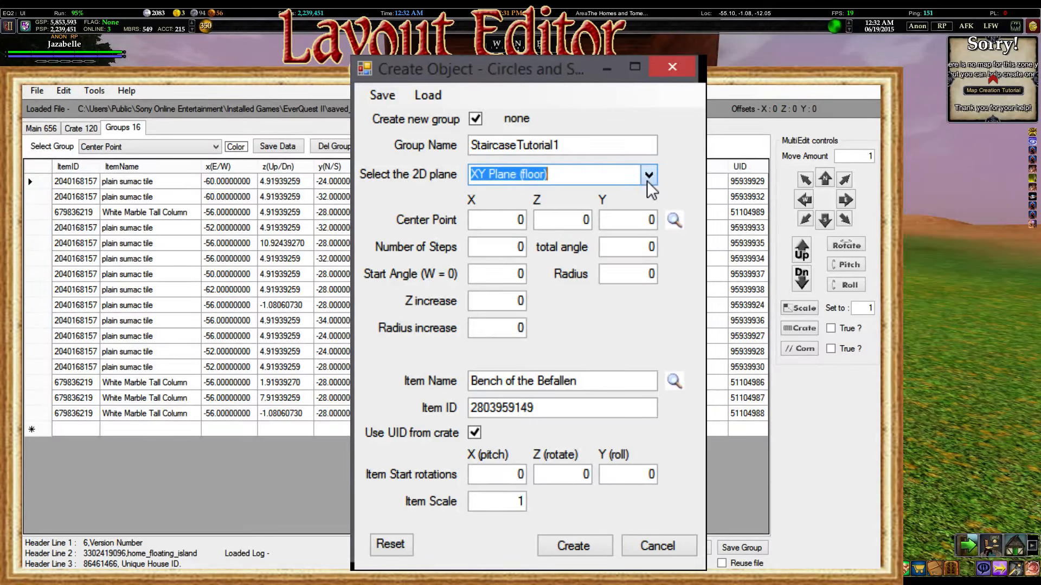
key("Down")
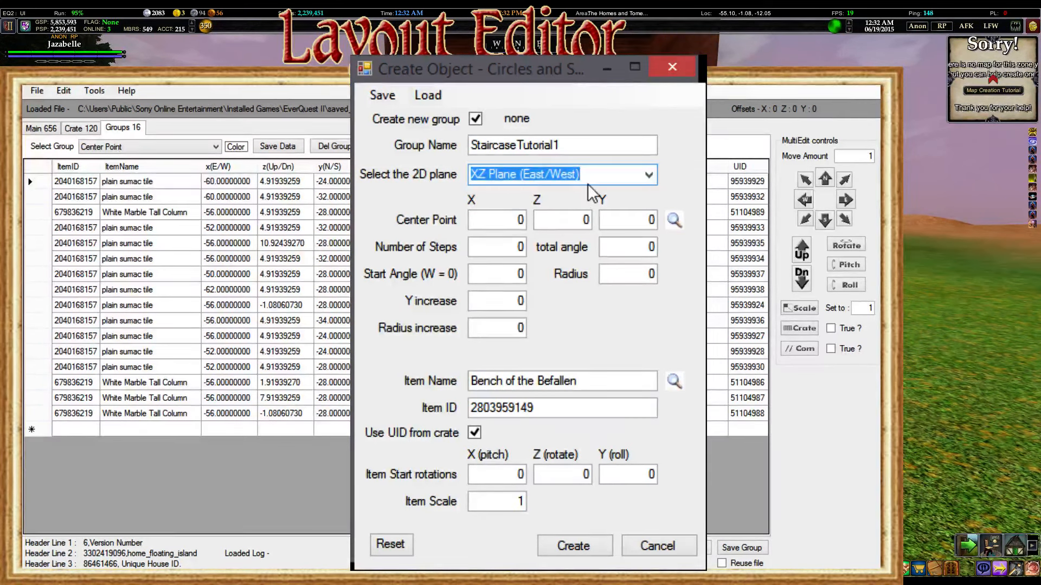
left_click(573, 172)
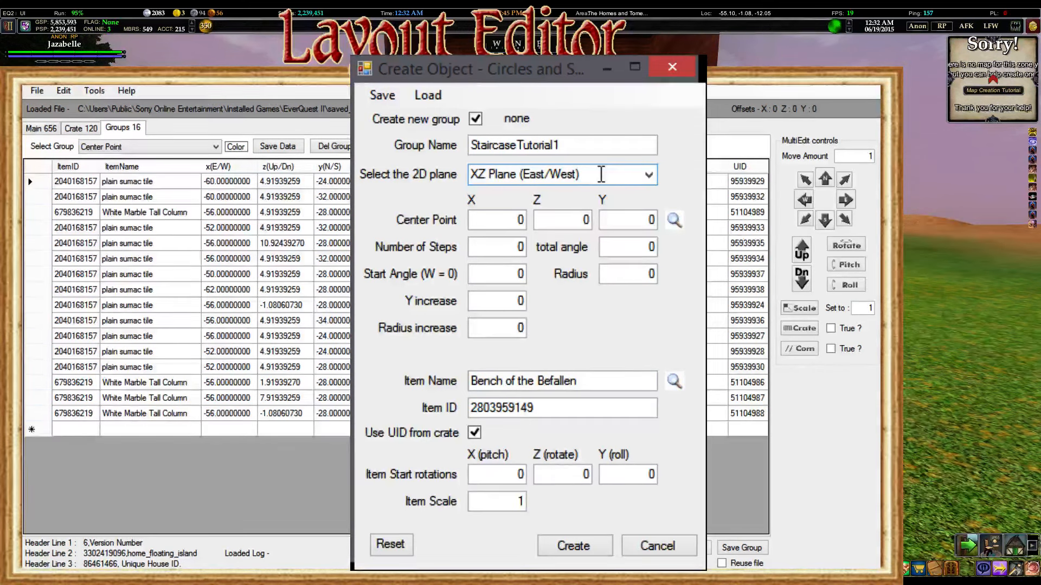
left_click(644, 172)
left_click(578, 221)
left_click(533, 175)
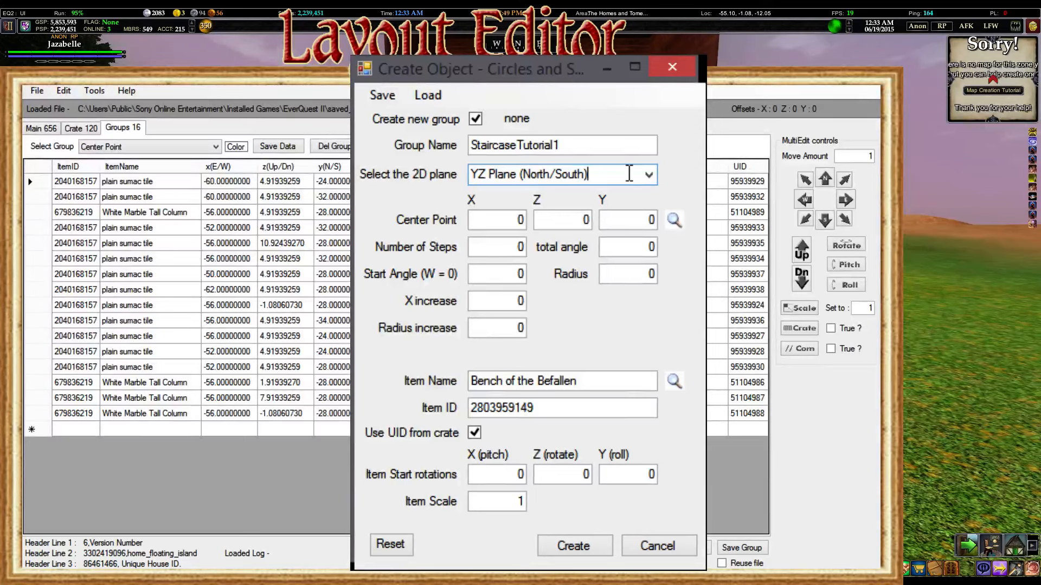
left_click(652, 176)
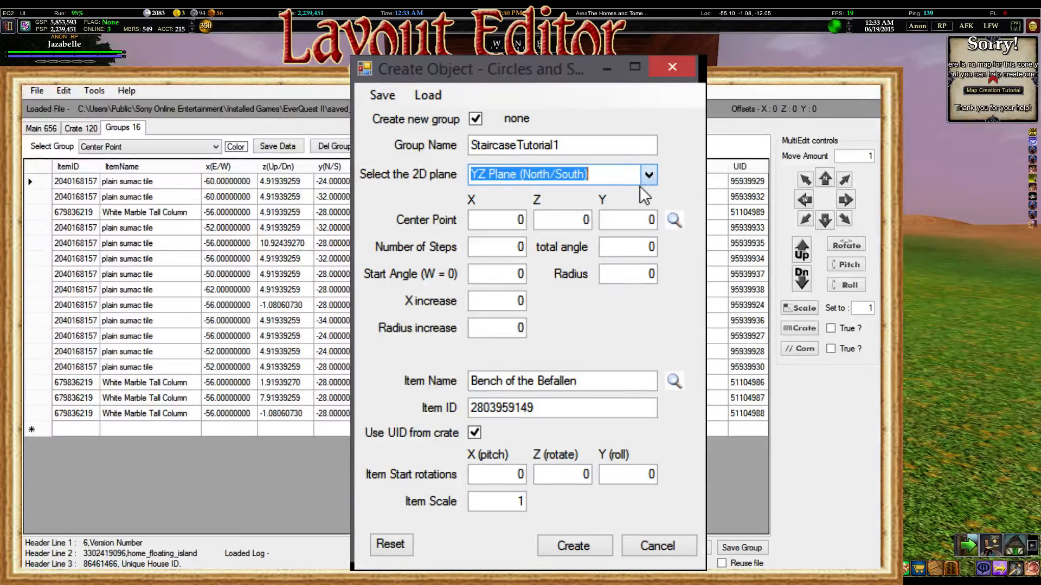
left_click(600, 195)
Set the spiral's center point to X -56, Z -1.08 and Y -28
left_click(510, 220)
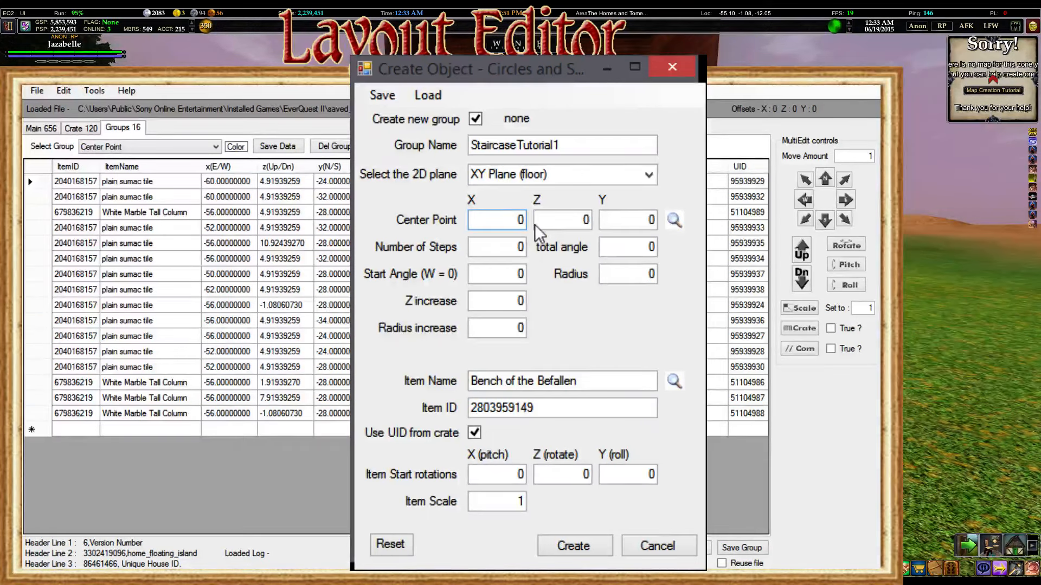
double_click(515, 221)
type("-56")
key("Tab")
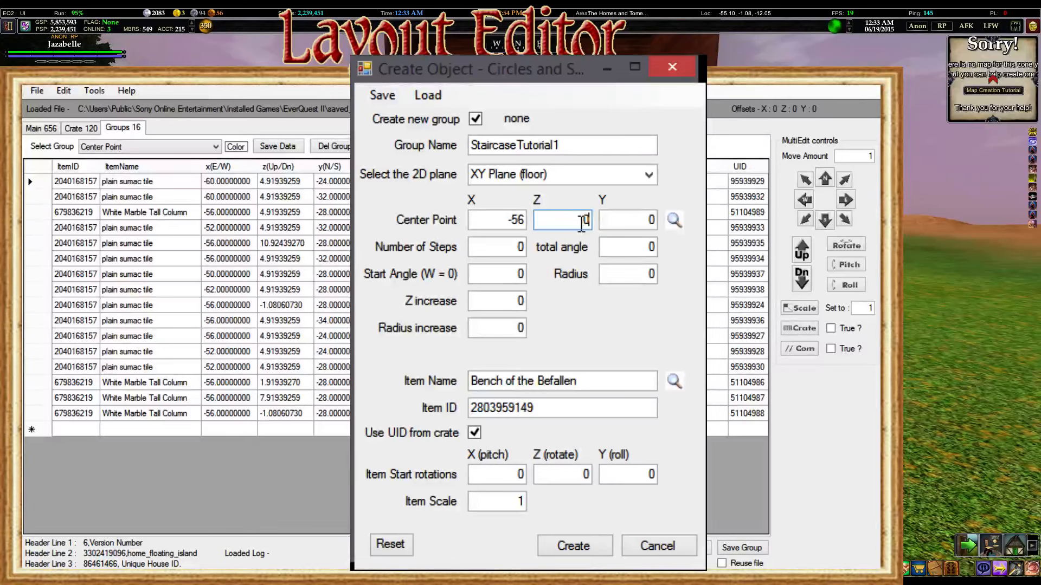
key("BackSpace")
type("1.08")
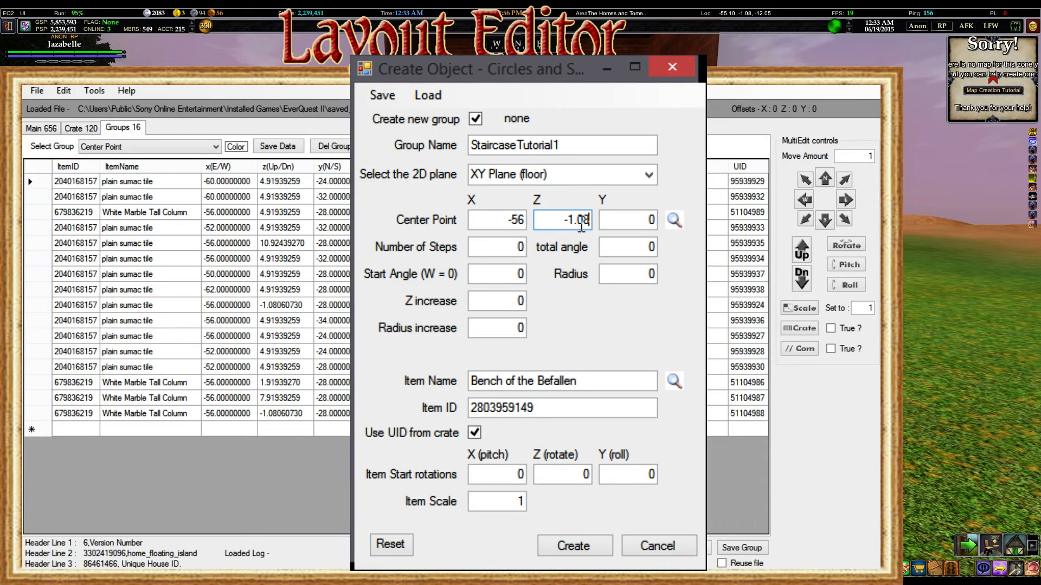
double_click(640, 222)
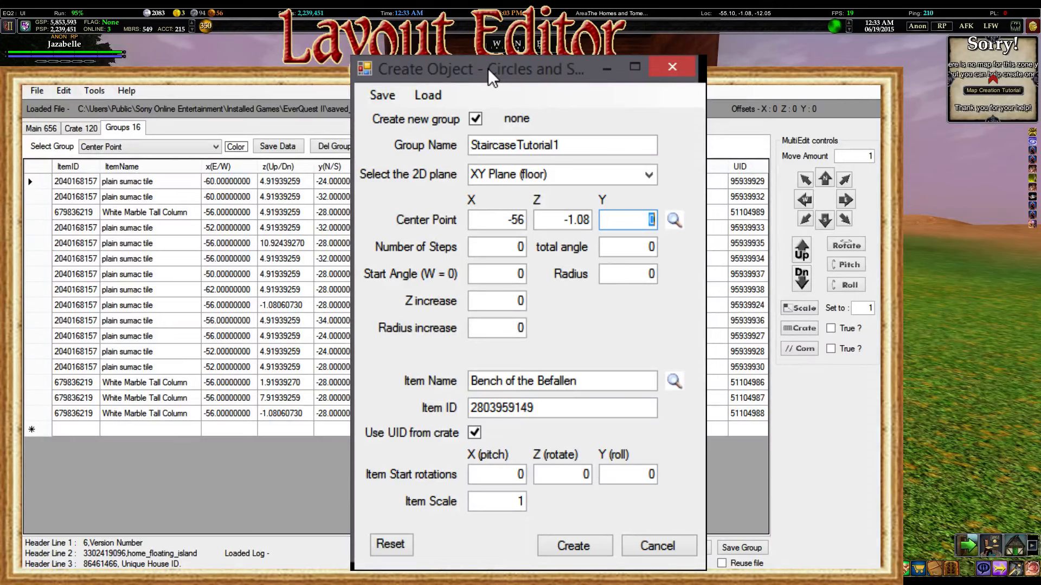
type("-28")
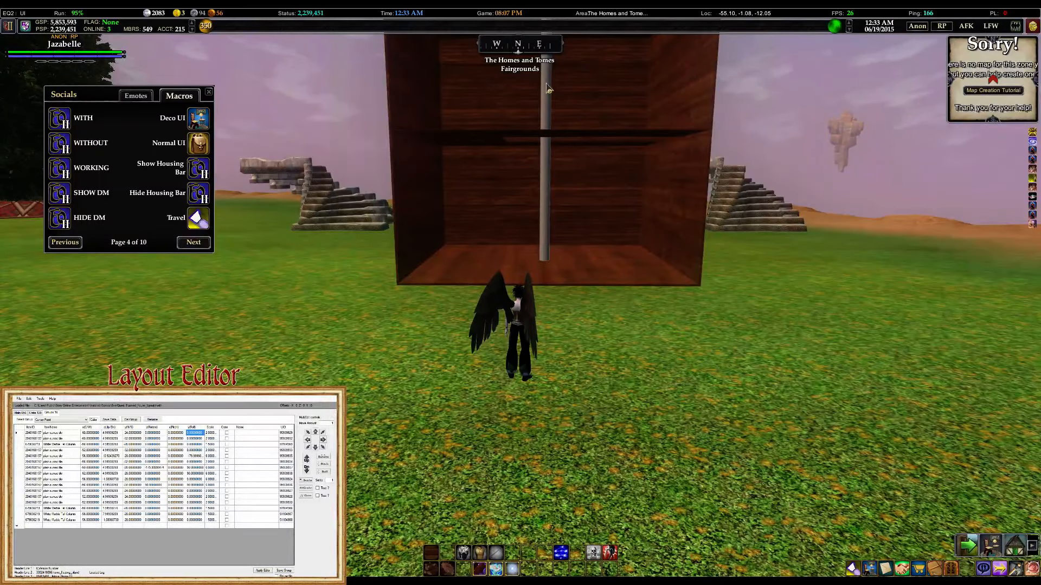
Switch to EverQuest II and examine where the central column stands on the box's ground floor
key("w")
mouse_move(547, 248)
right_mouse_down()
mouse_move(550, 304)
mouse_move(546, 262)
right_mouse_up()
key("w")
key("w")
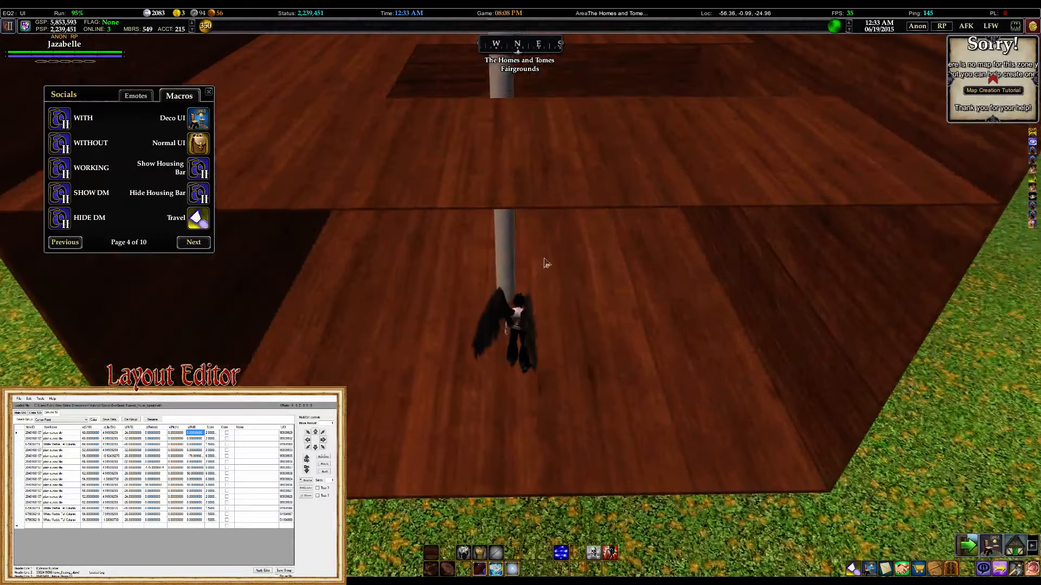
key("q")
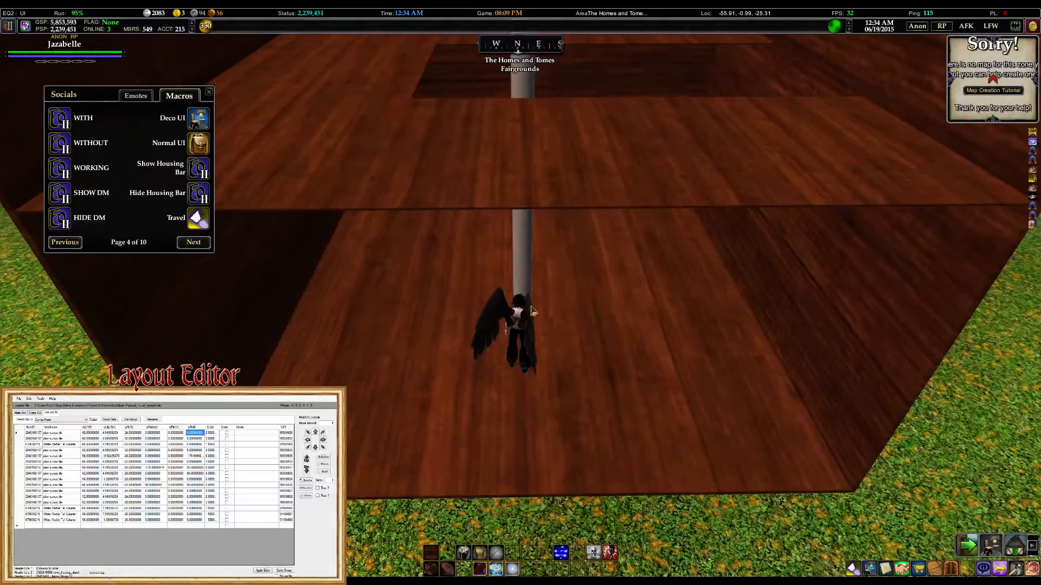
right_click_drag(534, 311, 557, 238)
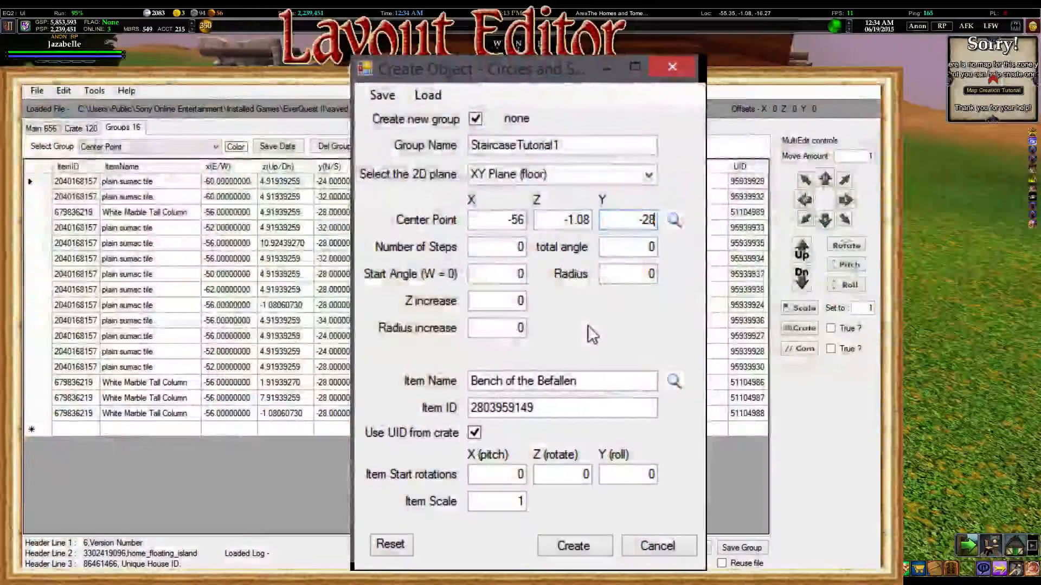
In Layout Editor's Create Object window, set the number of steps to 13
double_click(488, 249)
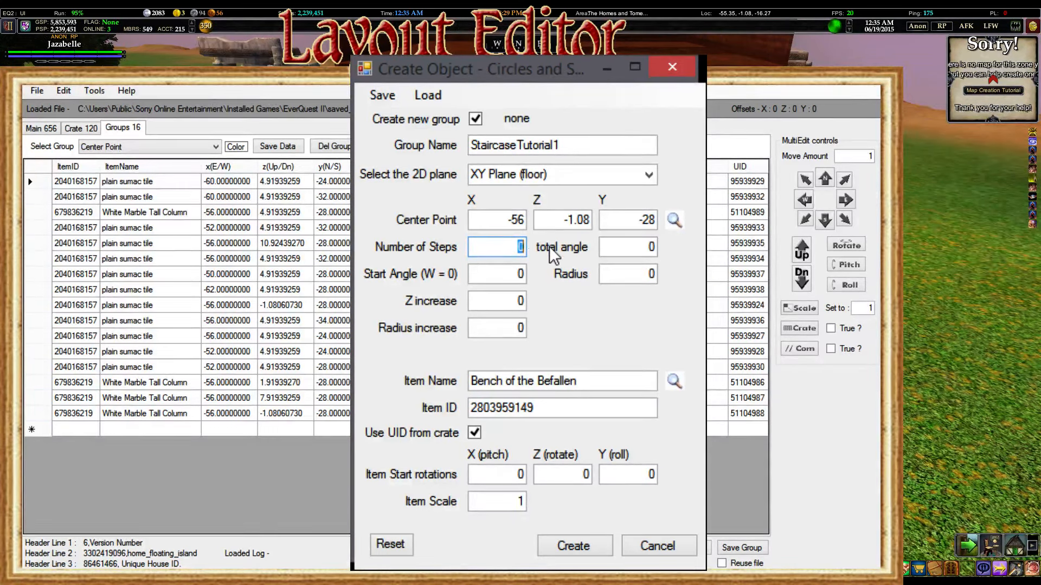
type("13")
key("Tab")
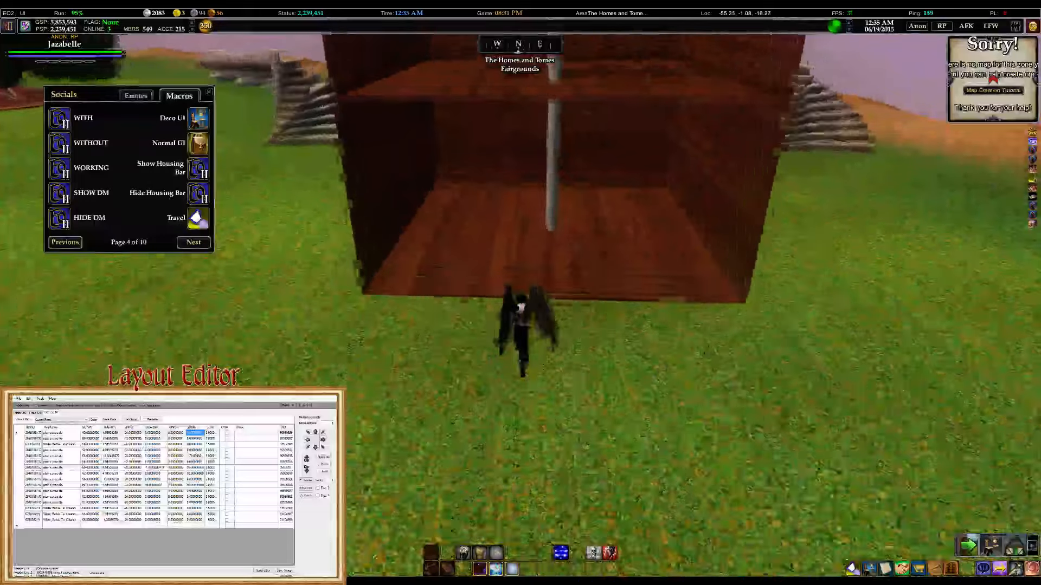
Switch to EverQuest II and examine the box's lower floor, the upper-floor opening and the column to judge the staircase's turn
key("w")
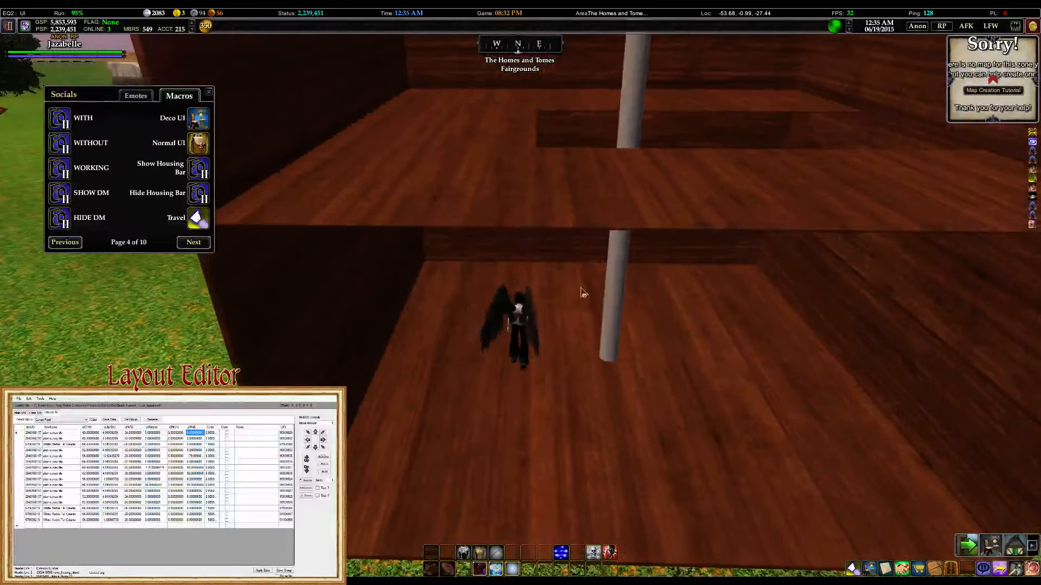
key("s")
key("w")
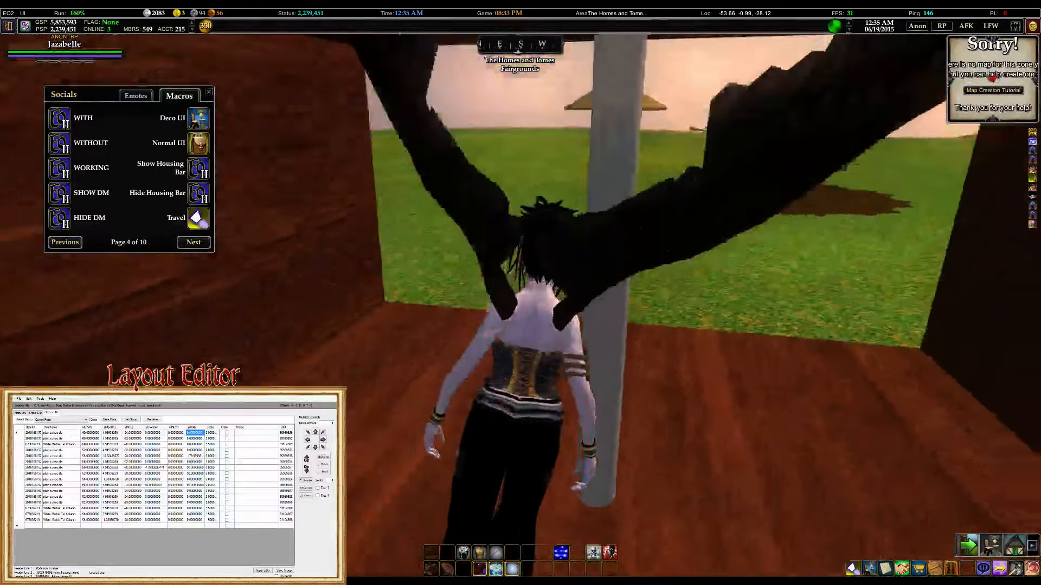
key("w")
key("w")
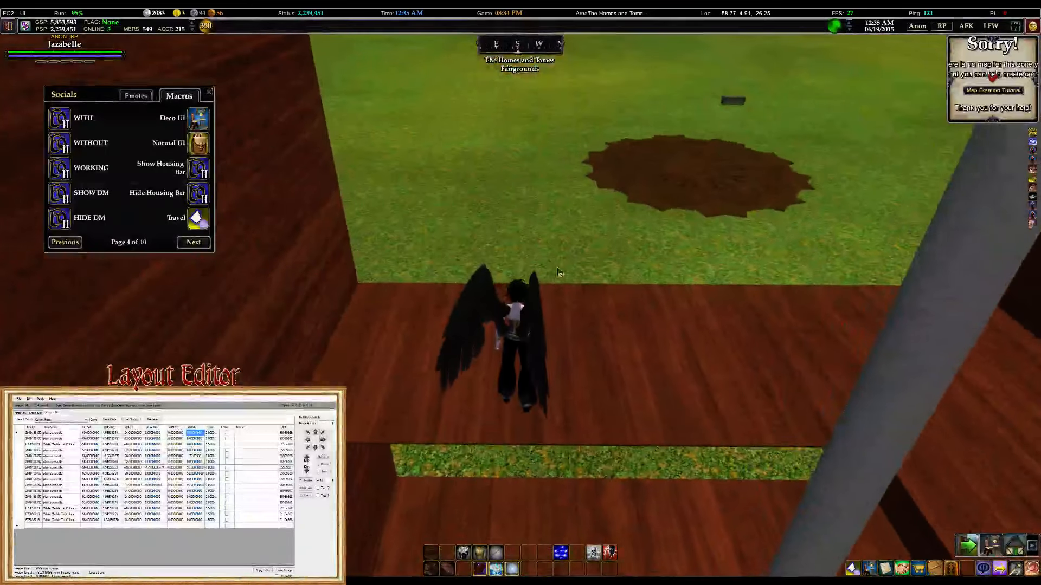
right_click_drag(560, 273, 621, 270)
key("w")
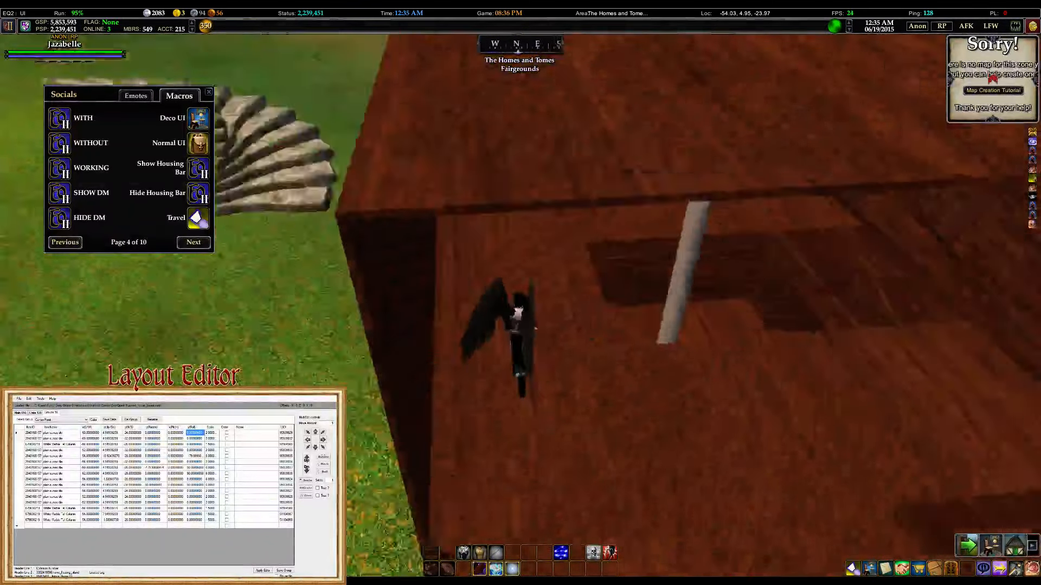
right_click_drag(620, 270, 331, 233)
key("w")
scroll(520, 293, "down", 5)
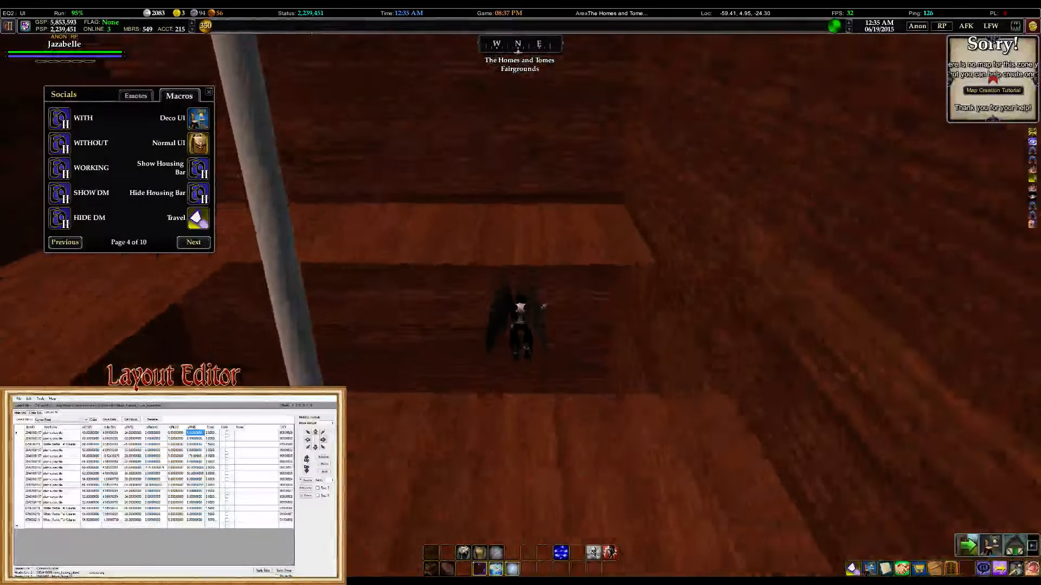
key("w")
key("w")
key("w")
mouse_move(520, 233)
right_mouse_down()
mouse_move(423, 277)
mouse_move(480, 268)
mouse_move(525, 236)
right_mouse_up()
scroll(521, 292, "down", 5)
key("s")
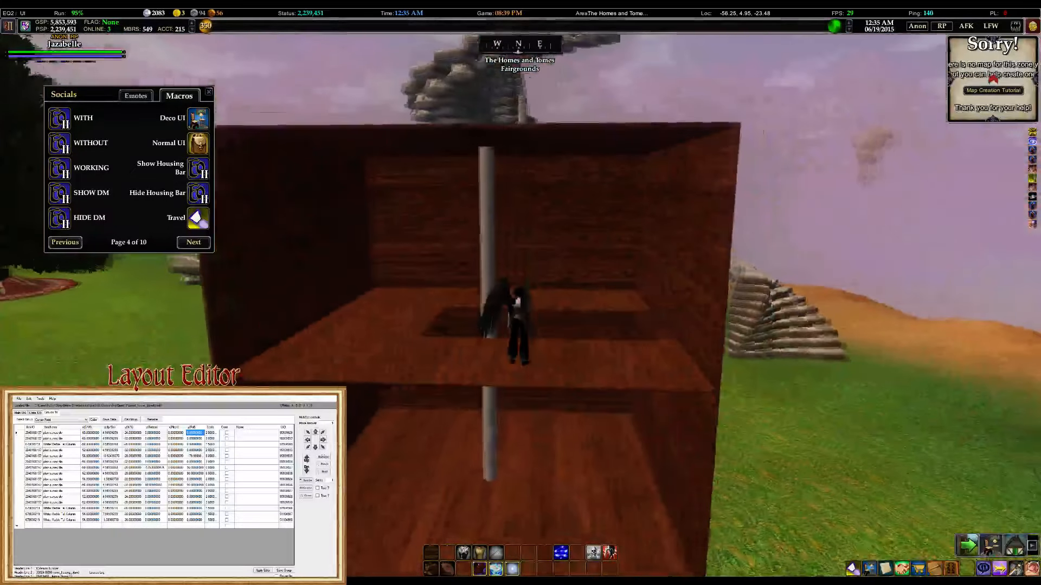
key("d")
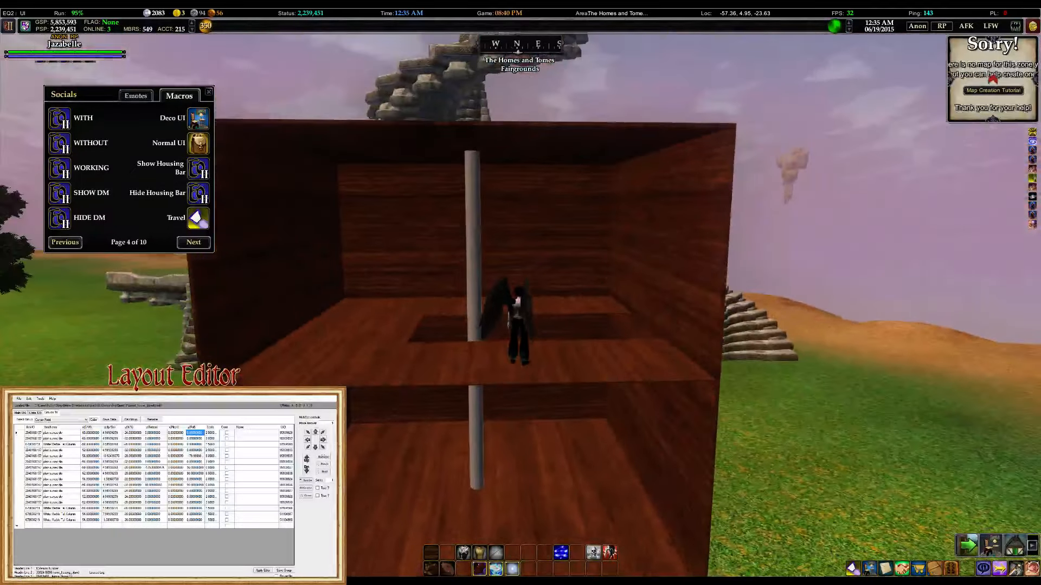
key("w")
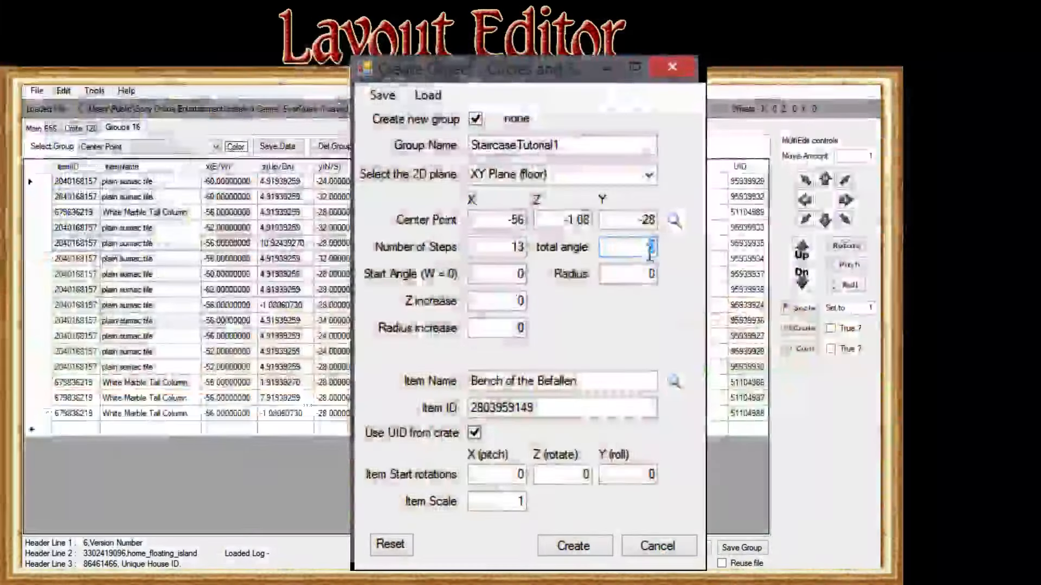
In Layout Editor's Create Object window, set the spiral's total angle to 360
type("3")
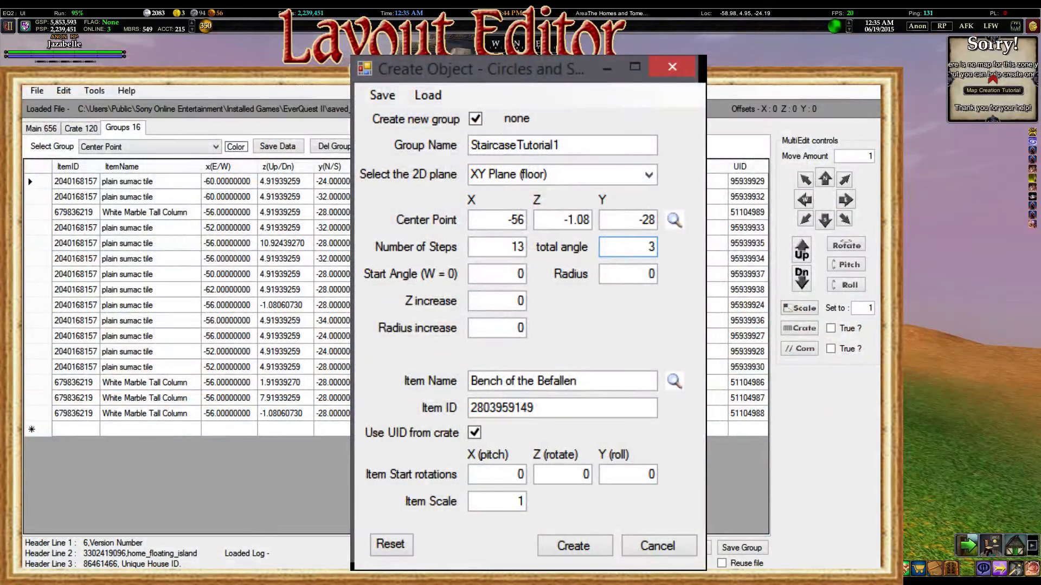
type("60")
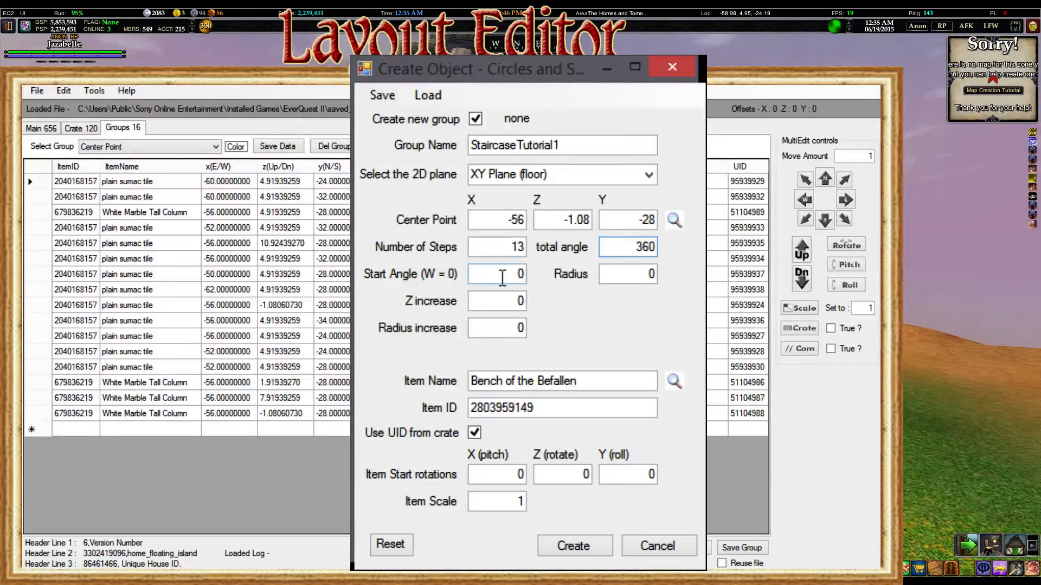
left_click(502, 279)
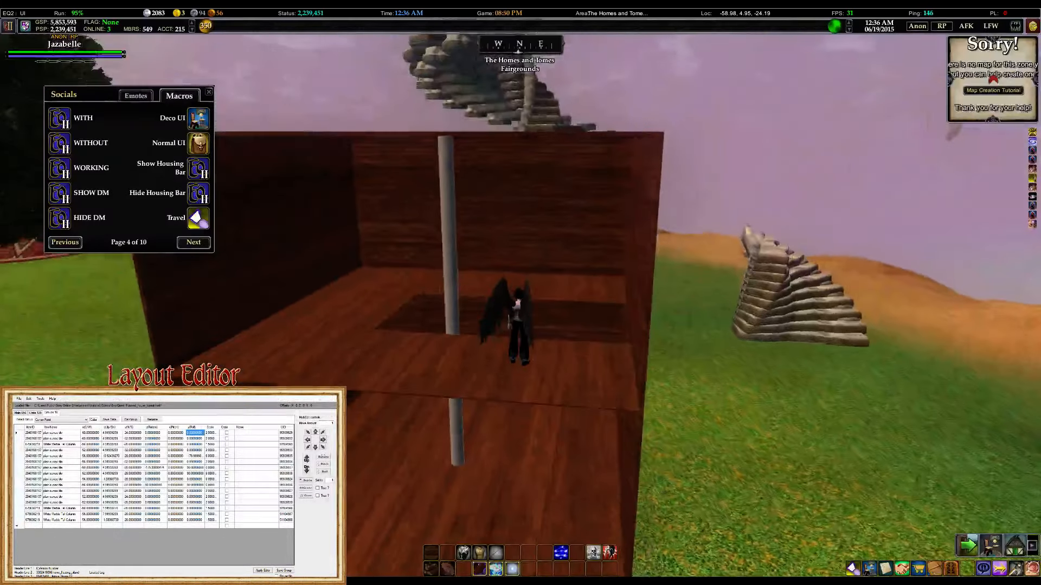
Switch to EverQuest II and examine the ground floor around the central column to judge the direction in which the staircase should start
key("w")
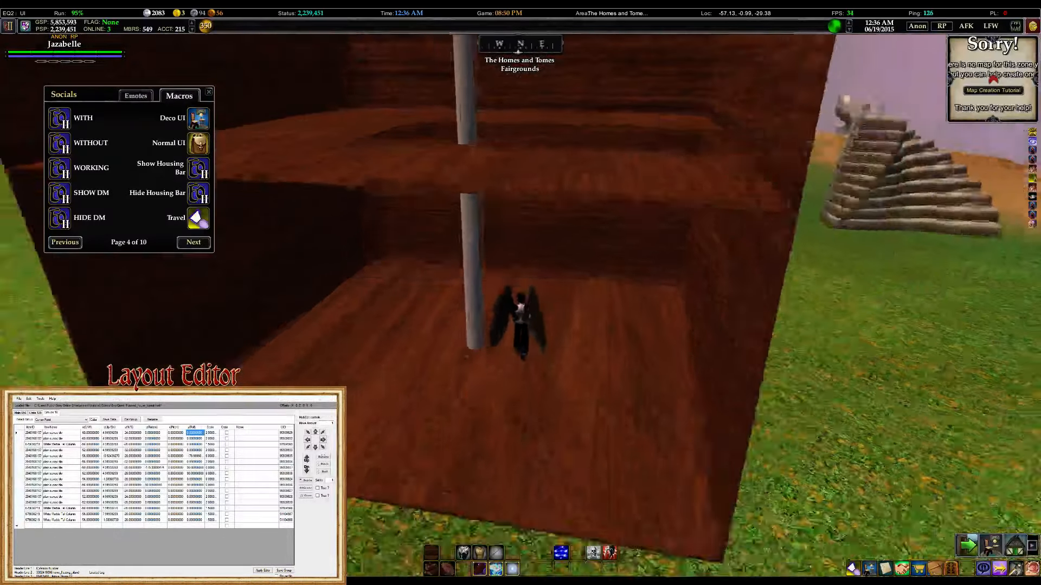
key("w")
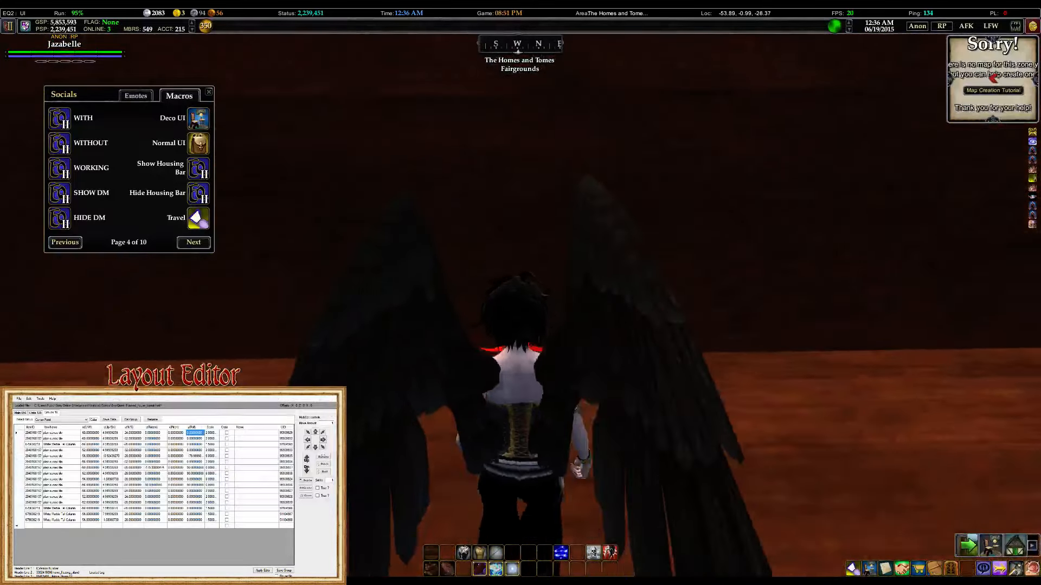
key("w")
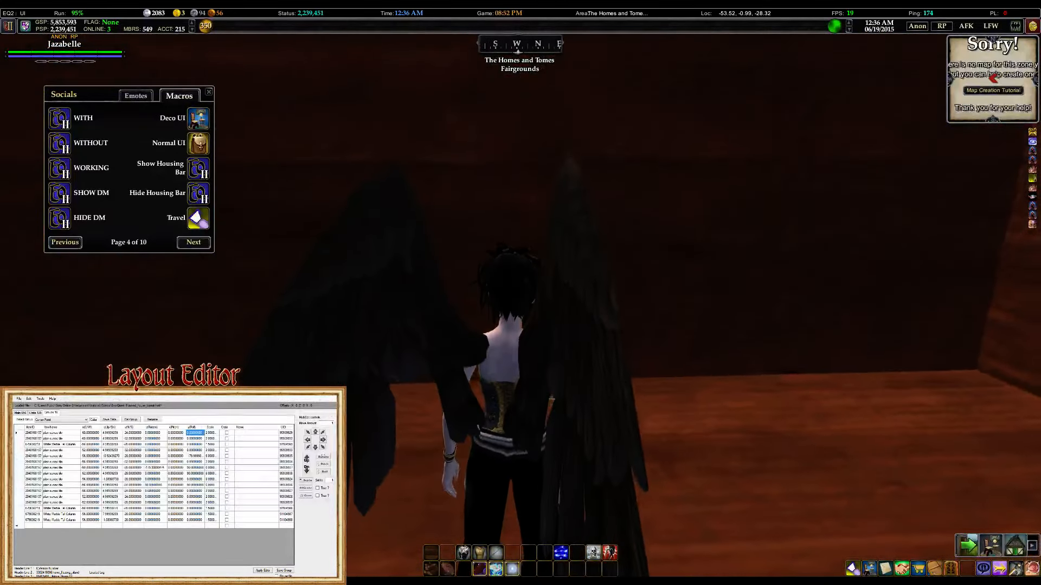
key("w")
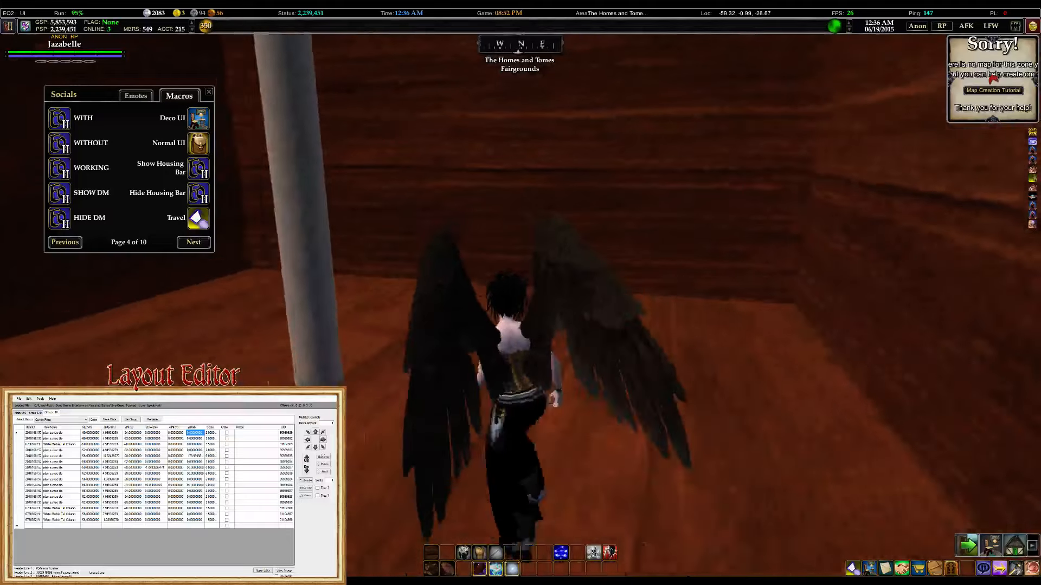
key("a")
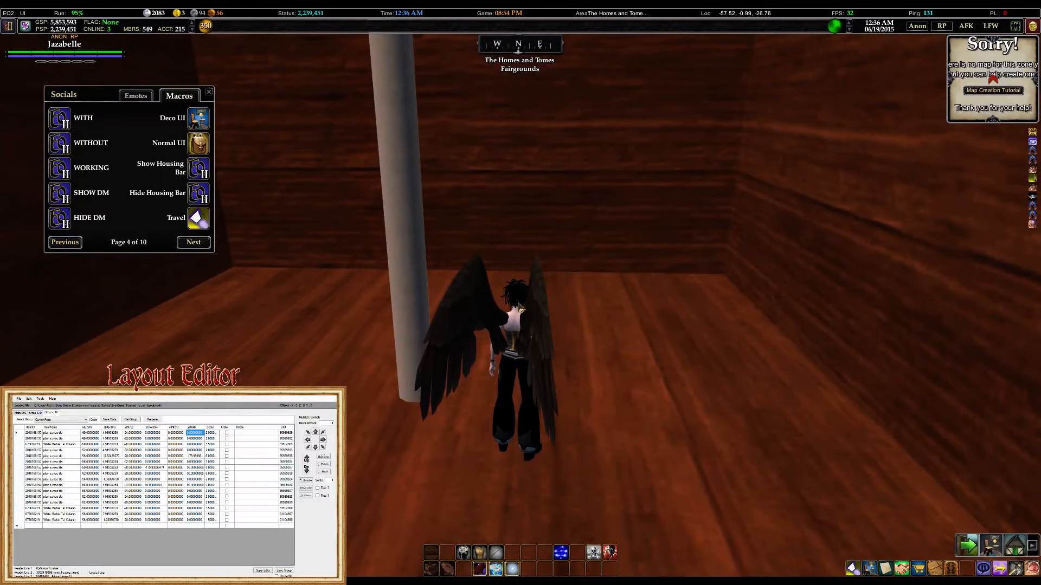
right_click_drag(529, 313, 529, 259)
key("s")
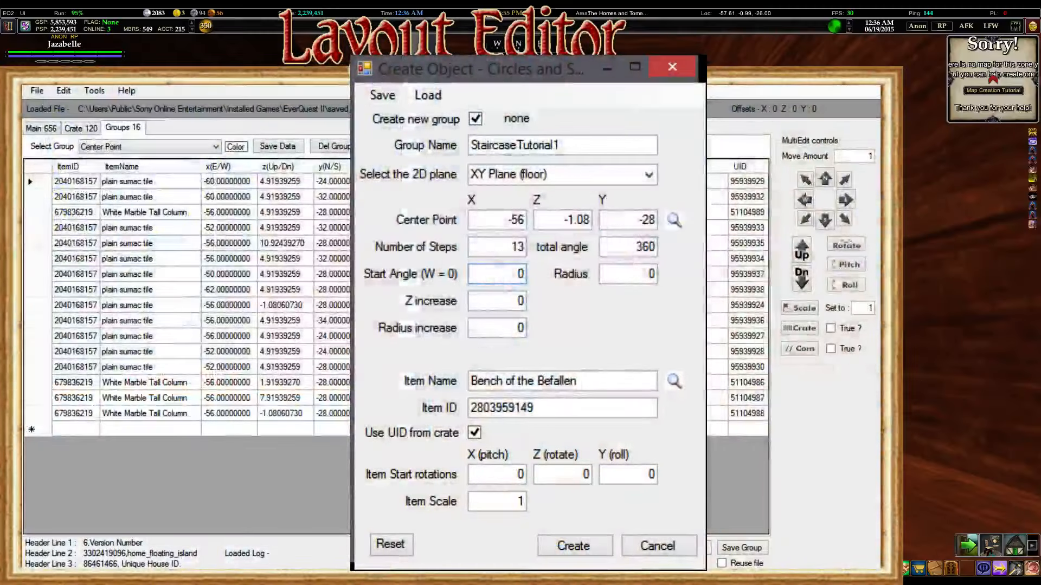
In Layout Editor's Create Object window, set the spiral's start angle to 180
type("180")
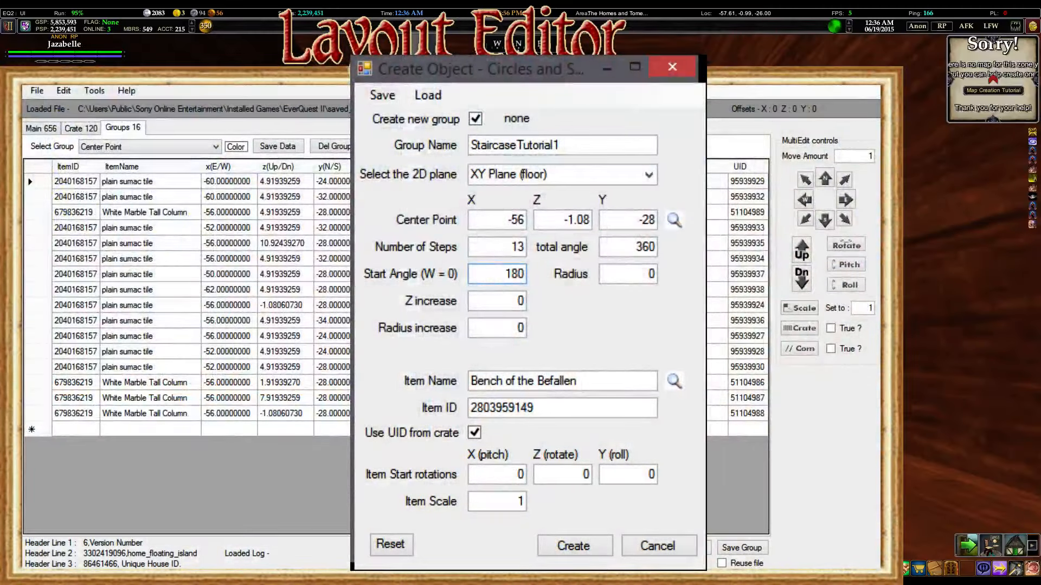
left_click(637, 274)
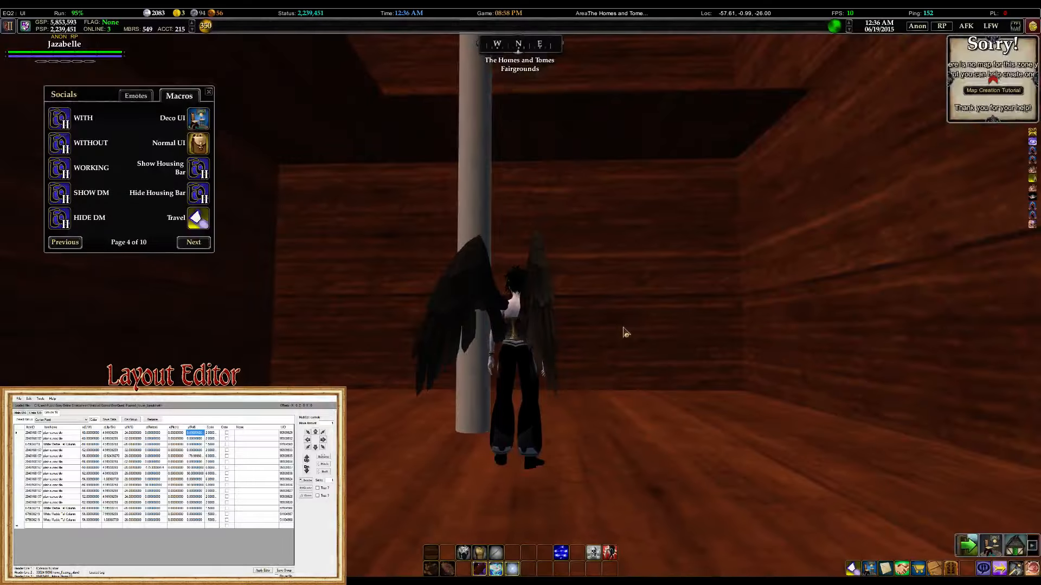
Switch to EverQuest II and examine the upper-floor opening and its distance from the central column to judge the staircase's radius
right_click_drag(535, 313, 542, 202)
key("w")
right_click_drag(551, 285, 407, 278)
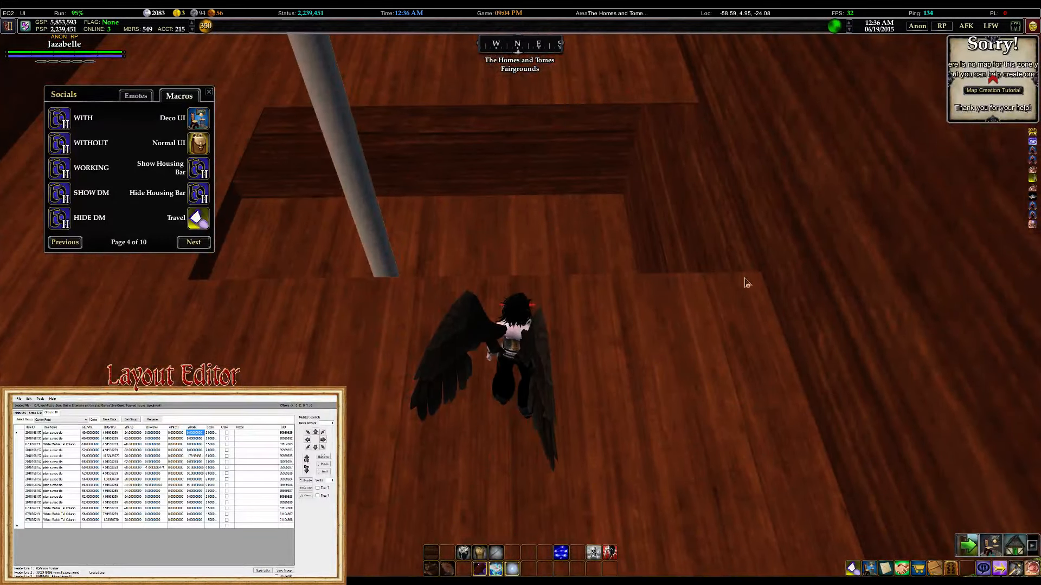
key("e")
key("w")
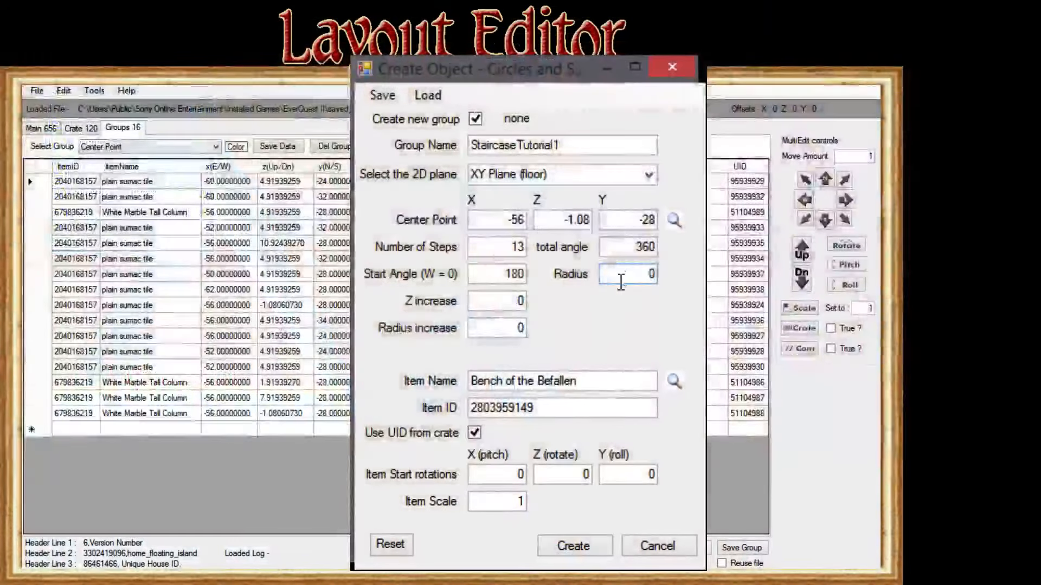
In Layout Editor's Create Object window, set the spiral's radius to 3.25
left_click(623, 276)
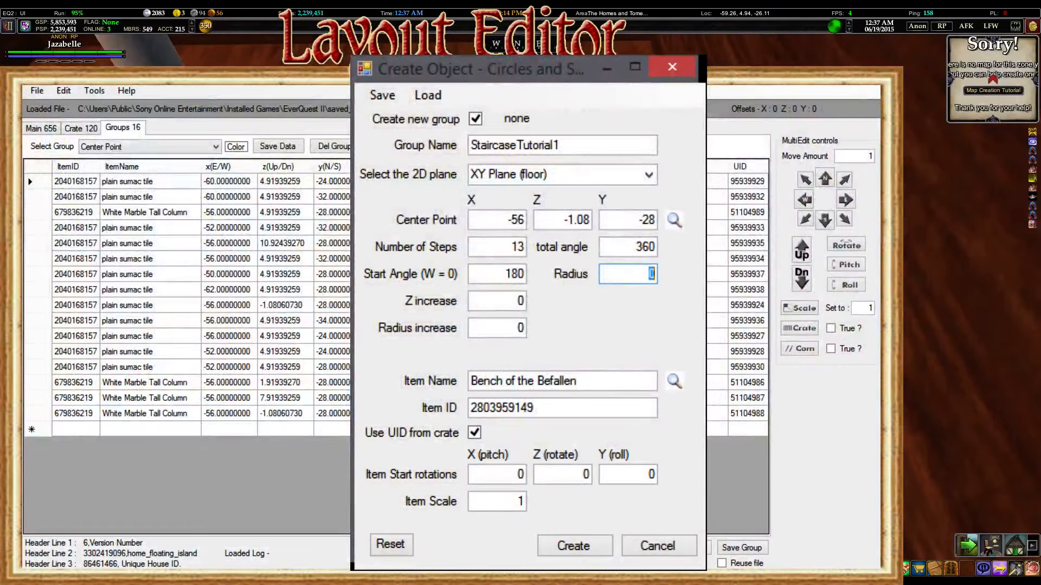
type("3.25")
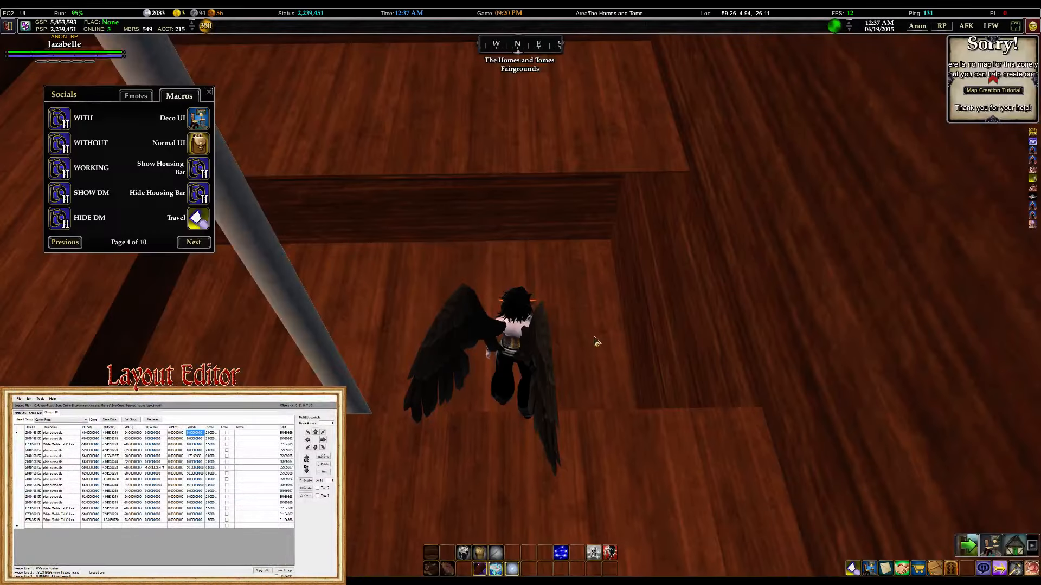
Switch to EverQuest II and compare the location's height on the ground floor and the upper floor to judge the staircase's total rise
key("w")
right_click_drag(618, 344, 618, 344)
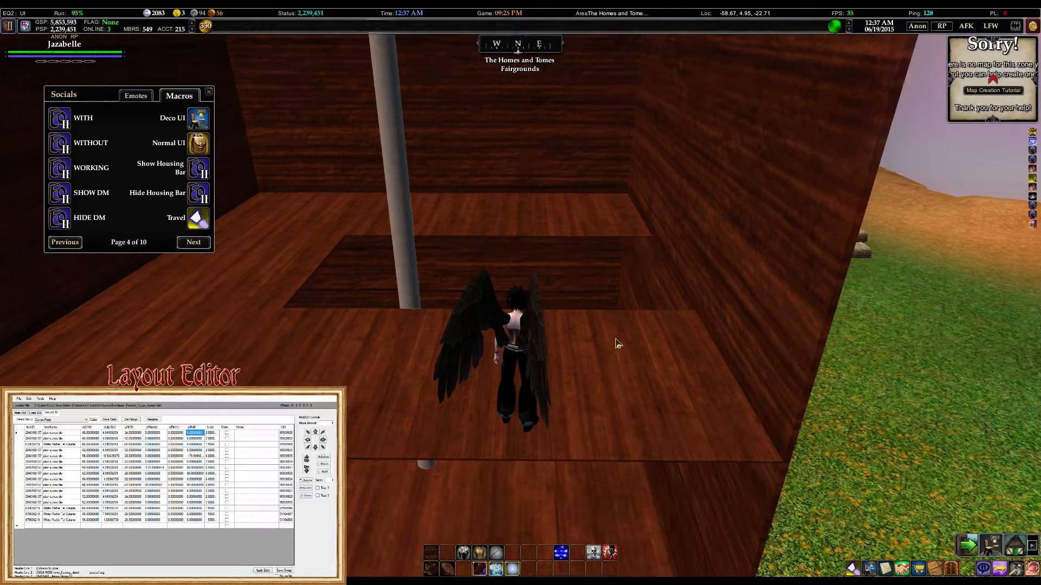
key("w")
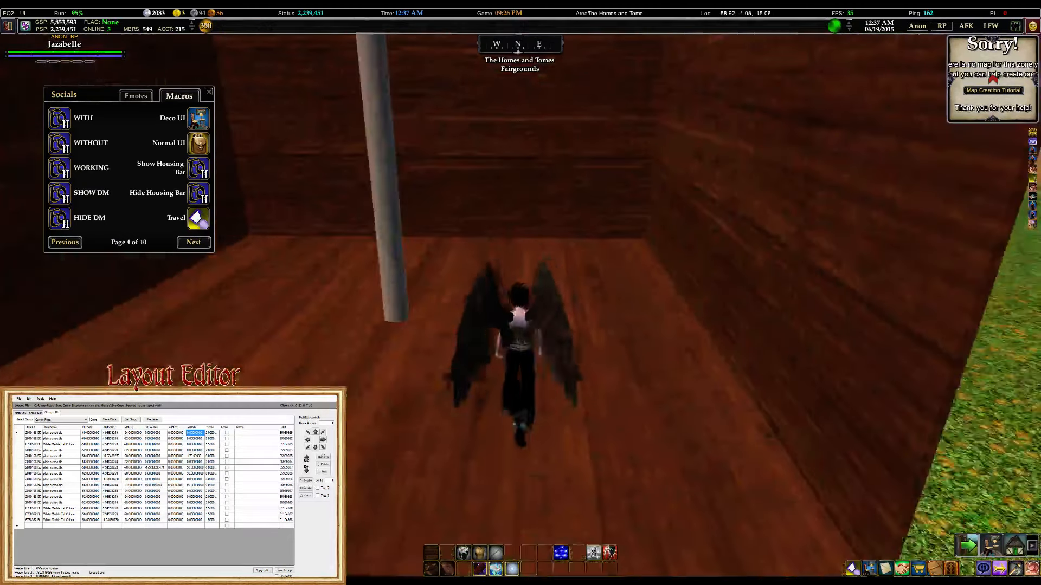
key("s")
key("space")
key("w")
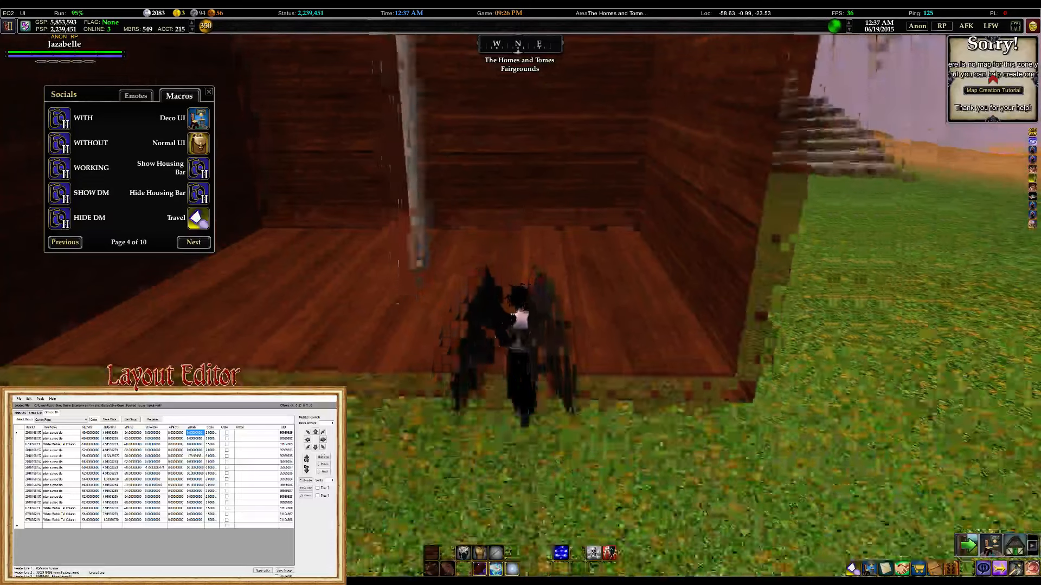
key("w")
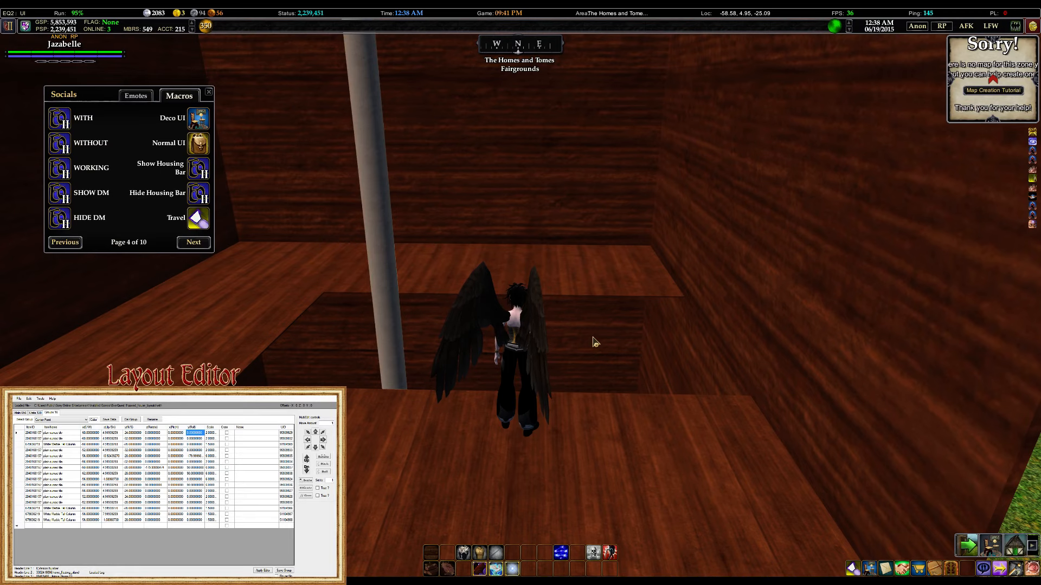
key("s")
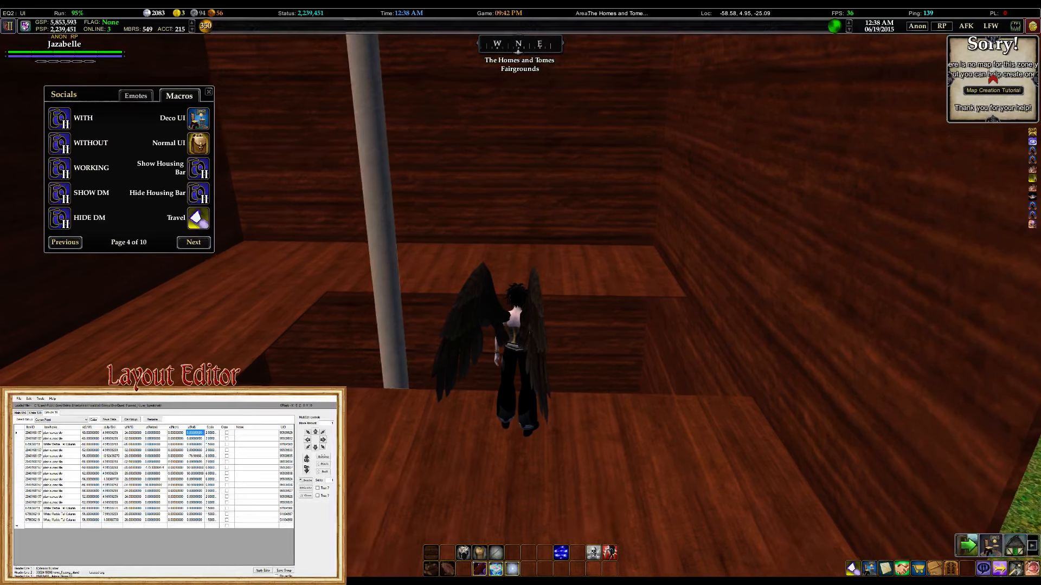
key("s")
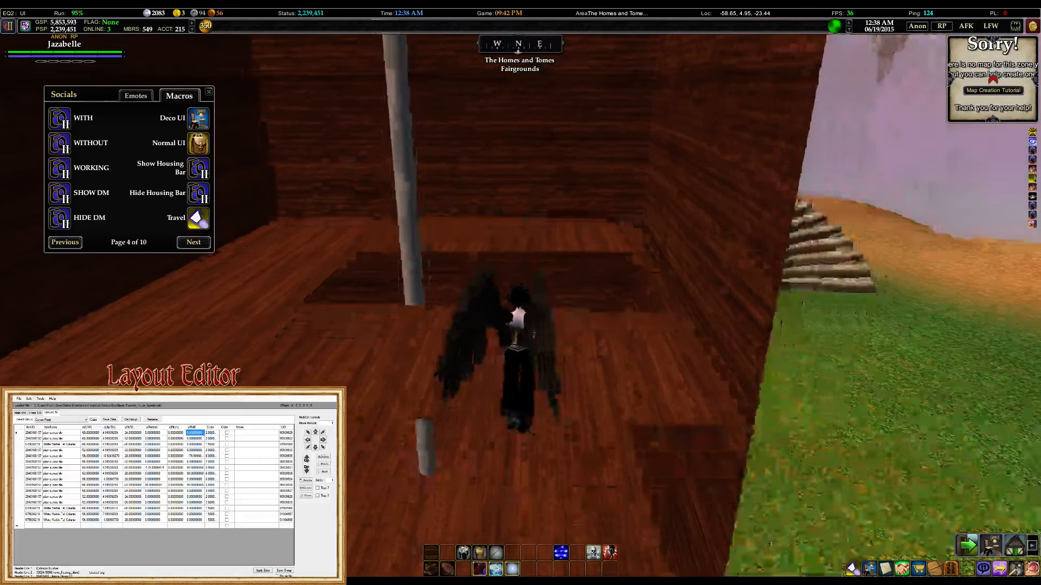
key("w")
key("w")
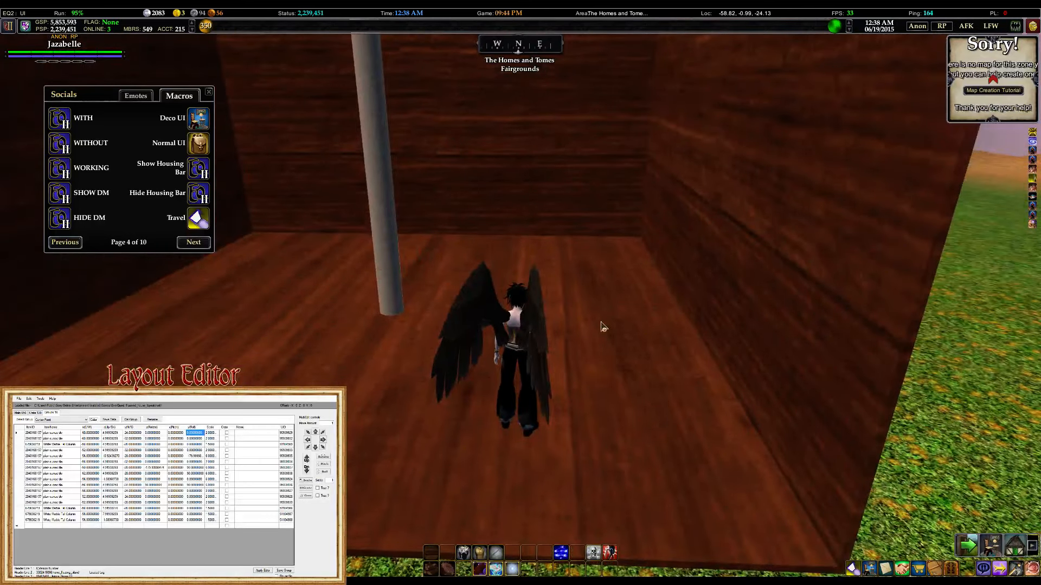
key("s")
key("space")
key("w")
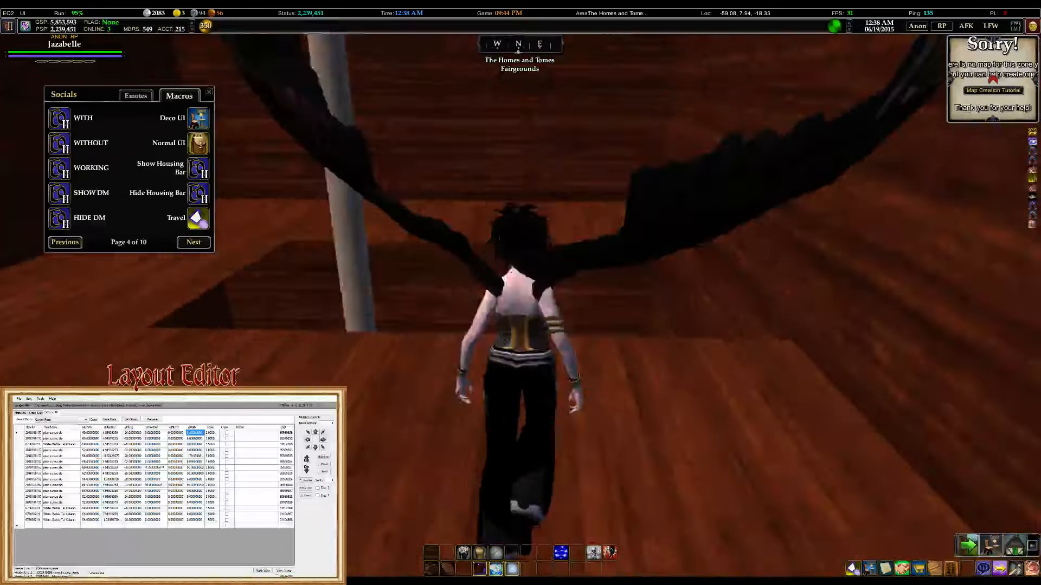
key("w")
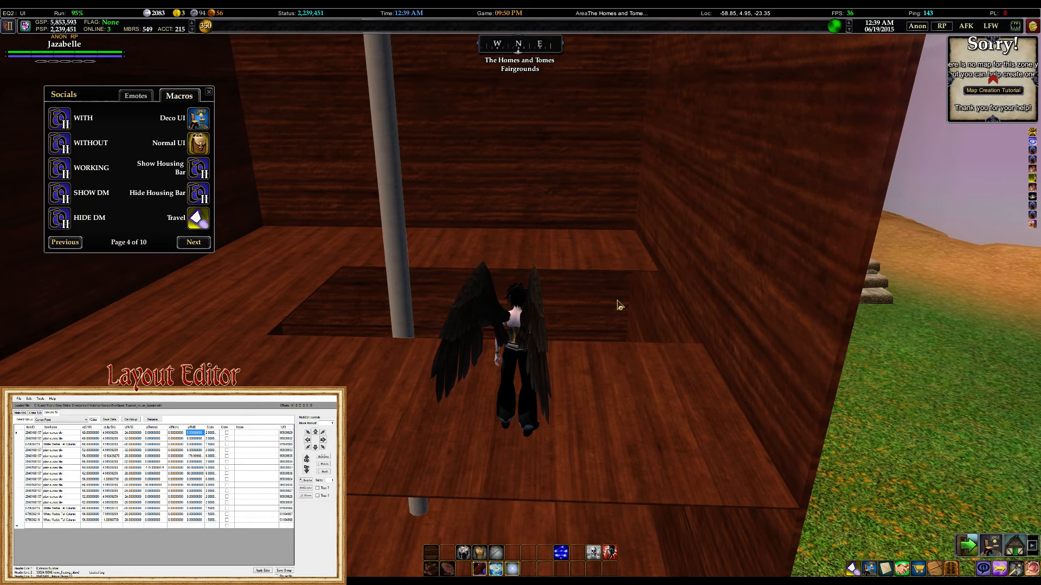
scroll(464, 455, "down", 5)
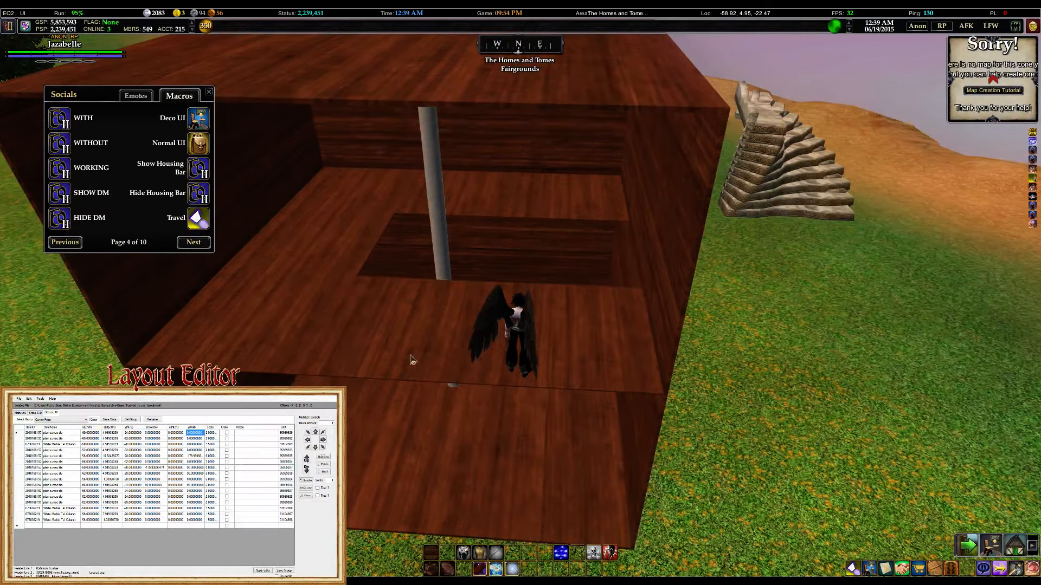
left_click_drag(532, 322, 536, 304)
key("w")
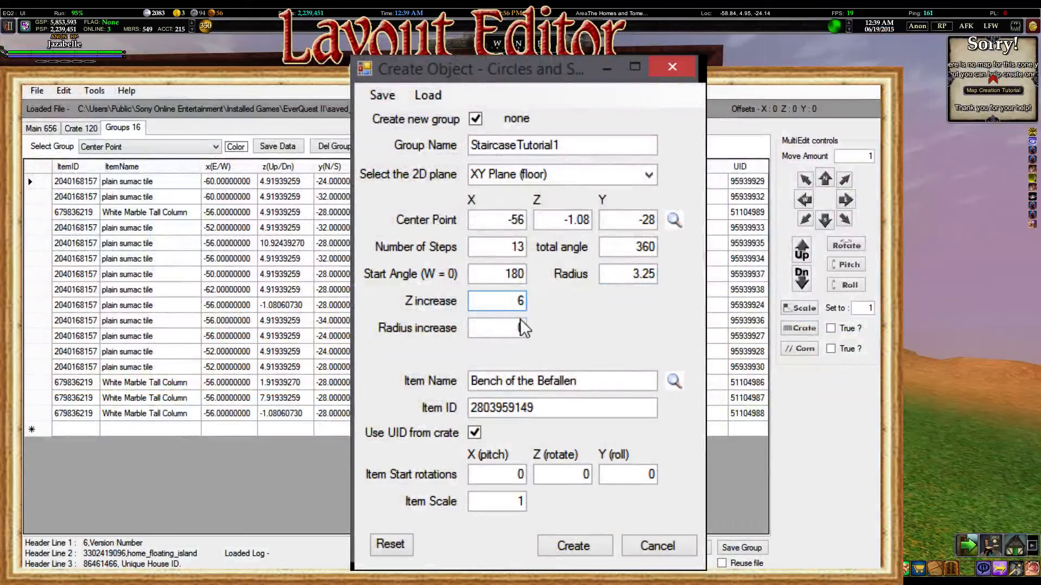
In Layout Editor's Create Object window, set the Z increase to 6 for the whole spiral, leaving Per Step off
type("6")
left_click(507, 335)
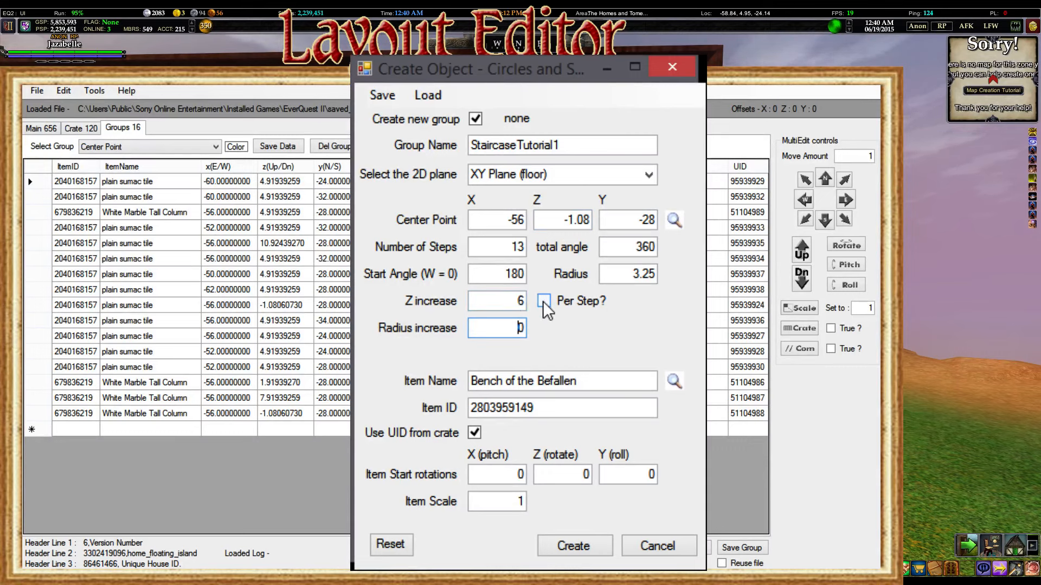
left_click(515, 300)
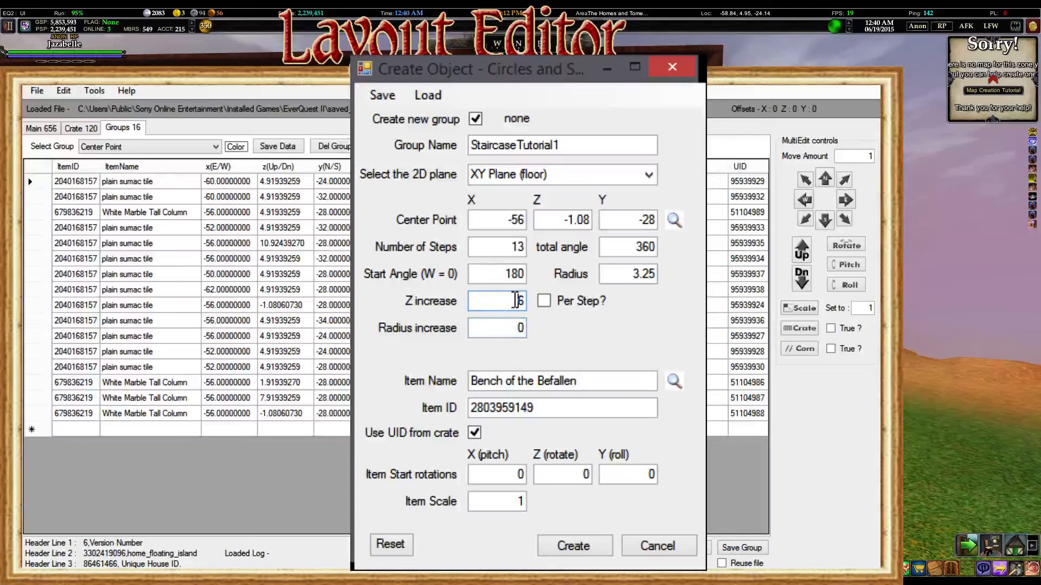
left_click(498, 329)
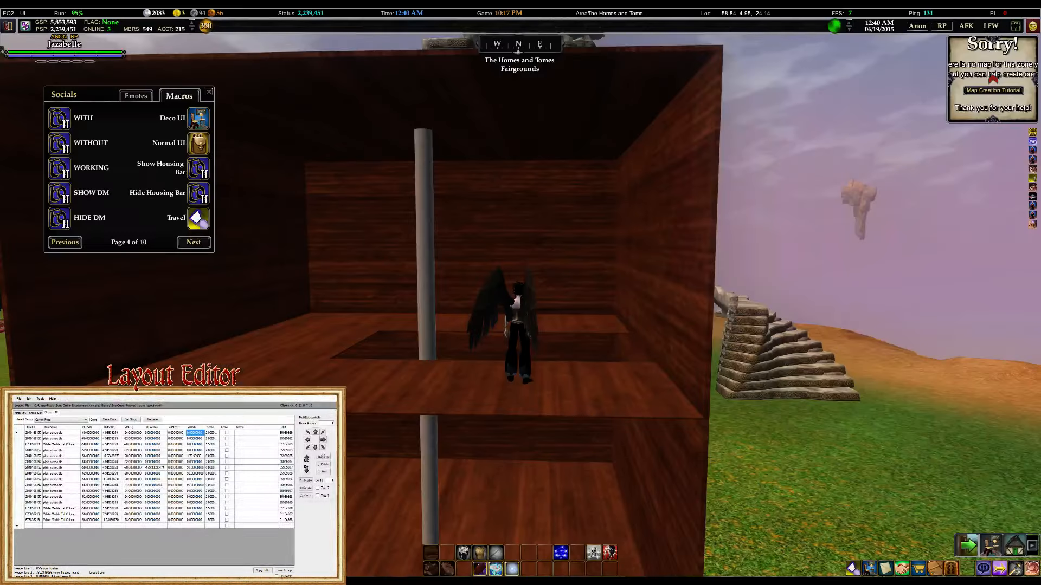
Switch to EverQuest II and examine the box and its column from outside and above to judge whether the staircase's radius should increase
key("s")
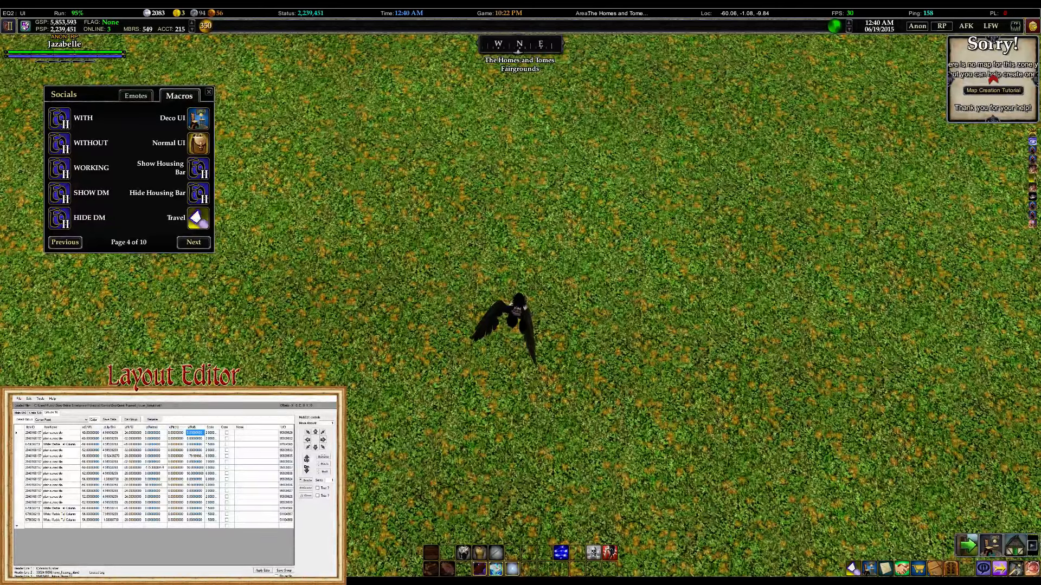
right_click_drag(663, 298, 664, 263)
key("w")
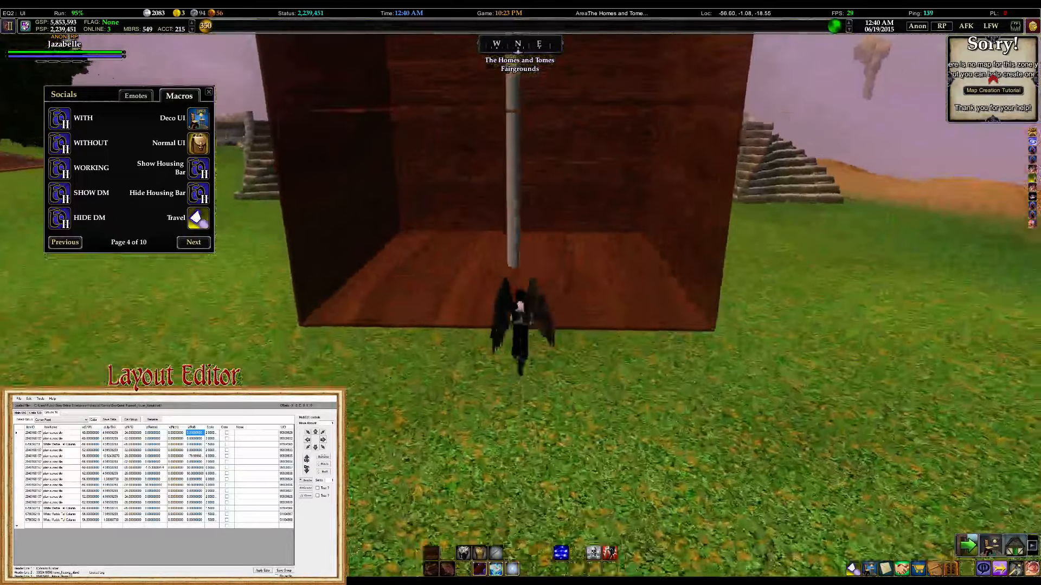
key("w")
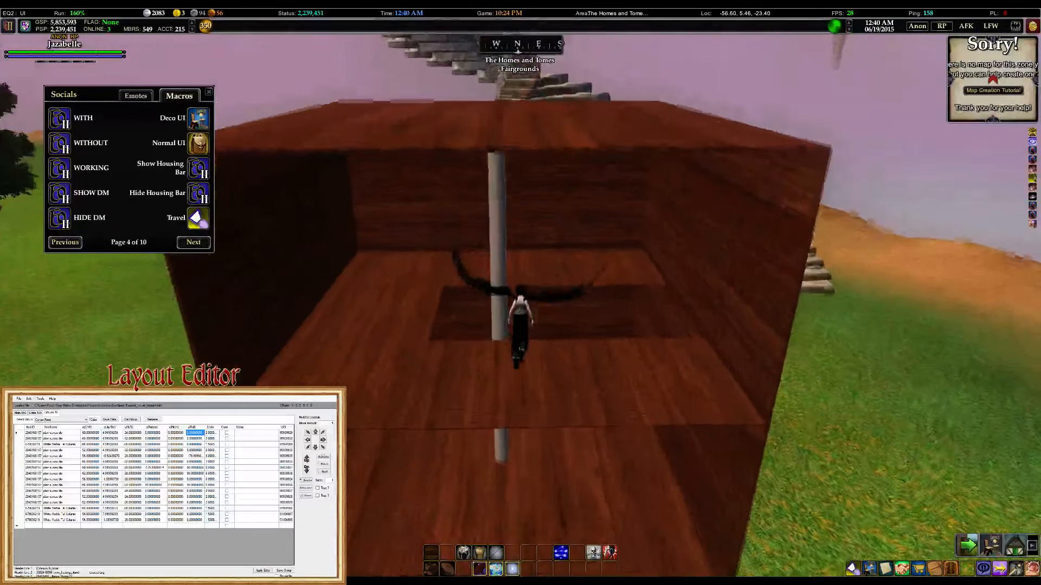
key("d")
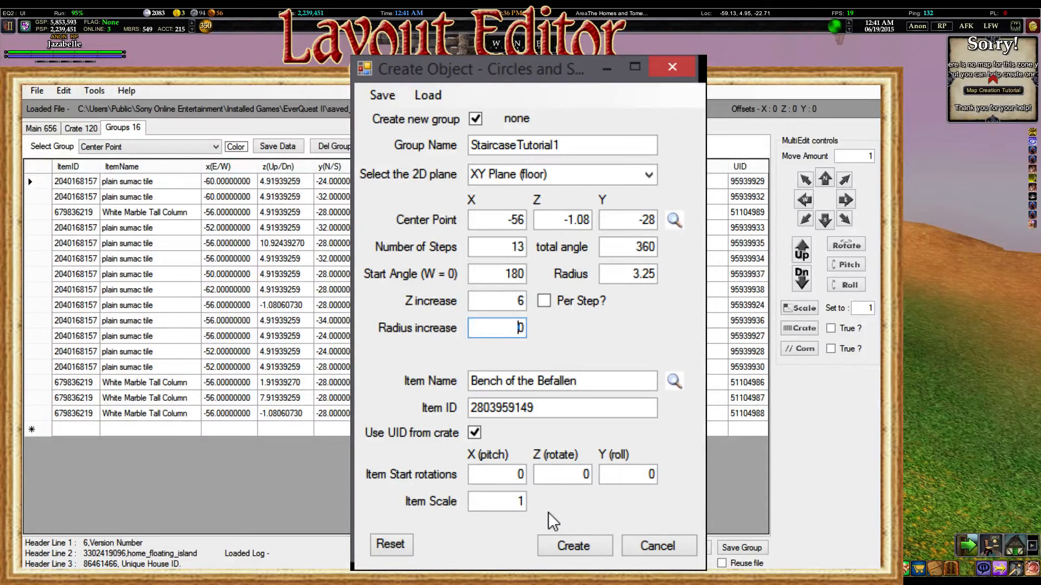
In Layout Editor, create the StaircaseTutorial1 group from these settings and save it to the layout file working in saved_house_layouts
left_click(565, 547)
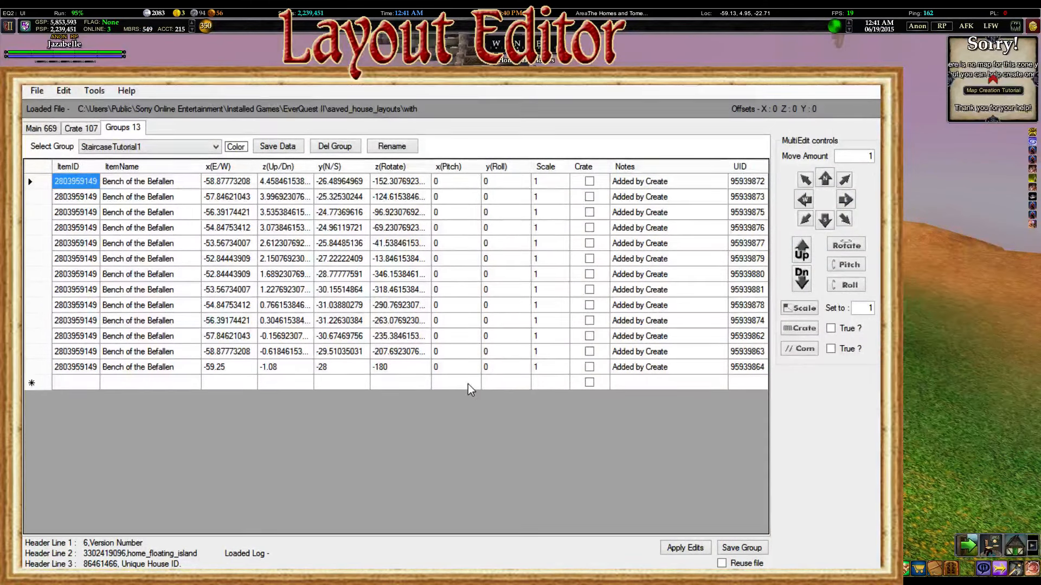
left_click(740, 548)
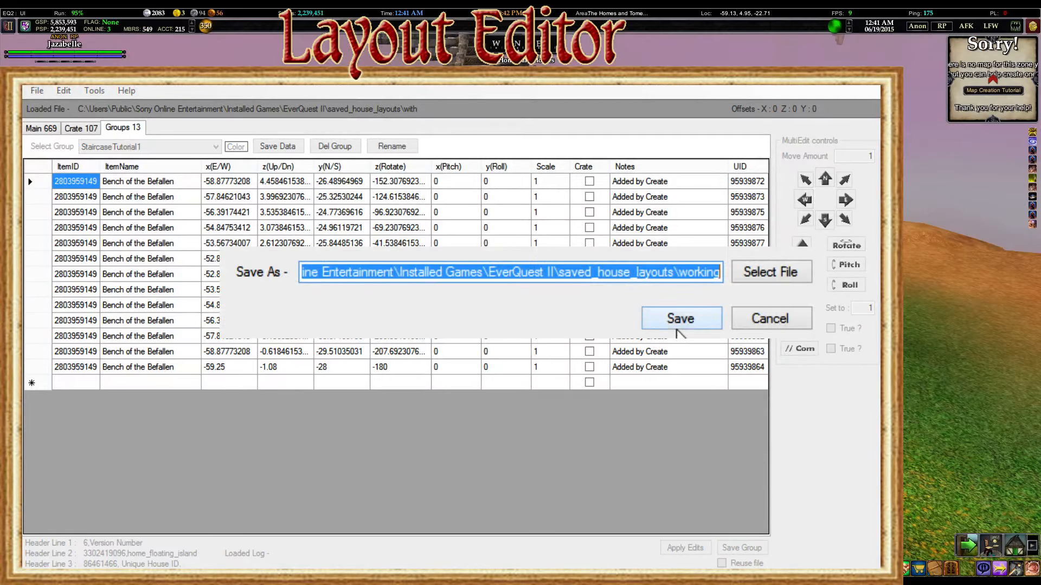
left_click(679, 320)
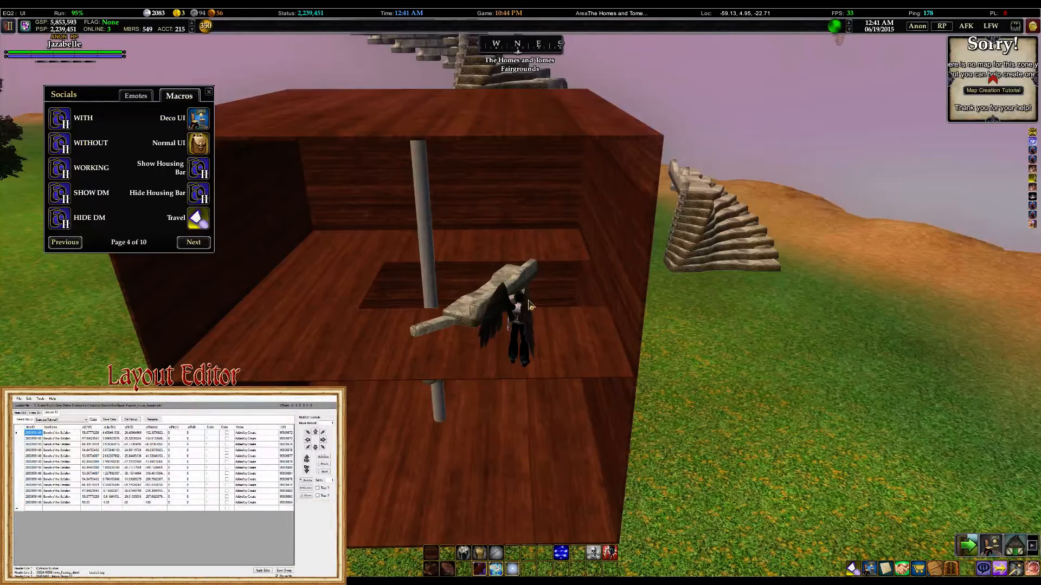
Switch to EverQuest II and examine how the bench staircase winds around the column from the ground floor to the upper-floor opening
mouse_move(507, 271)
right_mouse_down()
mouse_move(506, 215)
mouse_move(507, 265)
mouse_move(496, 266)
right_mouse_up()
key("s")
key("w")
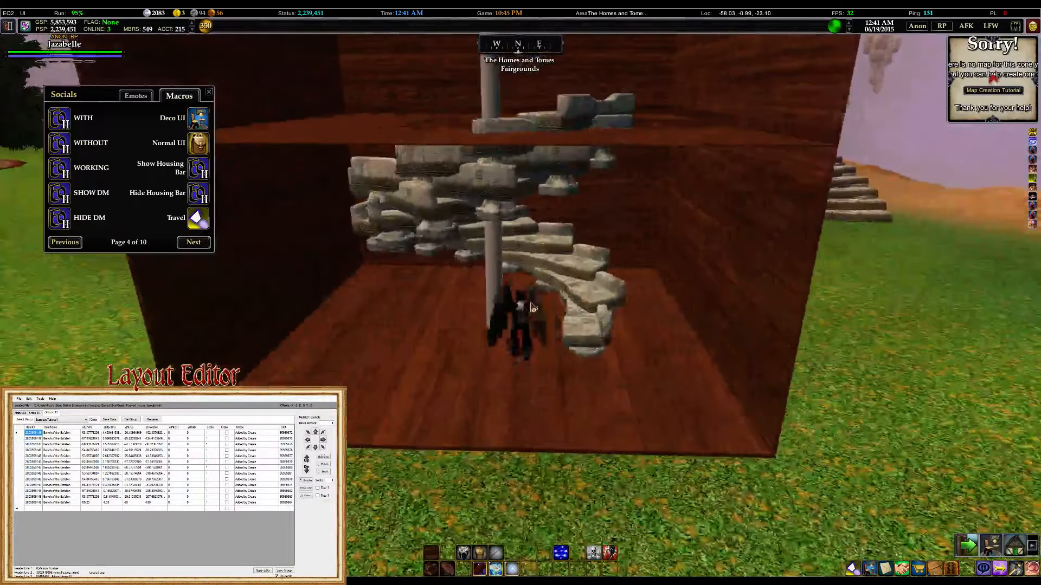
right_click_drag(572, 346, 534, 258)
key("d")
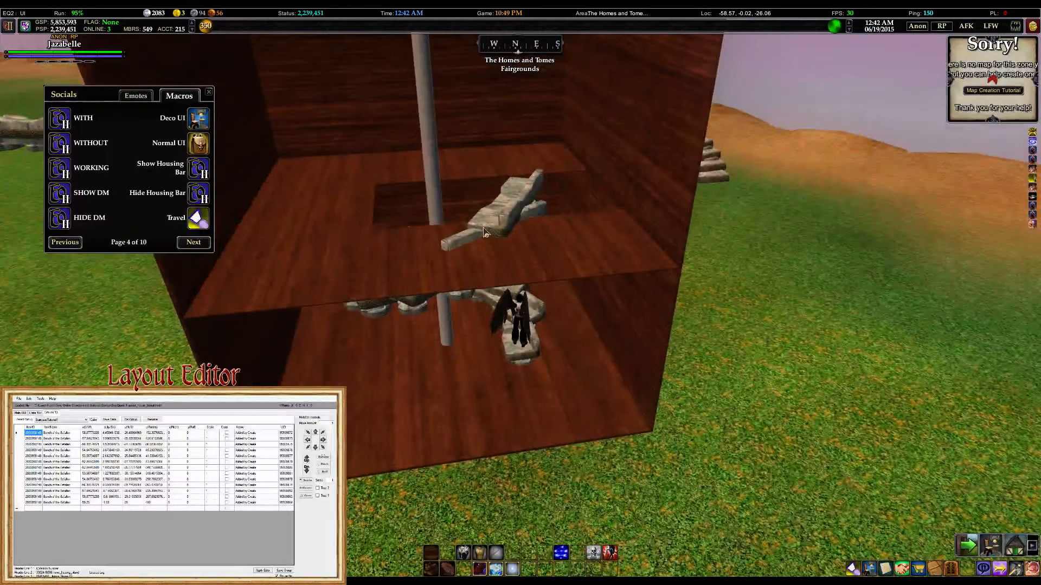
Examine the top bench at the upper-floor opening and the height of the lowest bench above the ground floor
right_click_drag(627, 324, 496, 333)
scroll(493, 274, "up", 6)
scroll(496, 333, "down", 6)
key("a")
key("w")
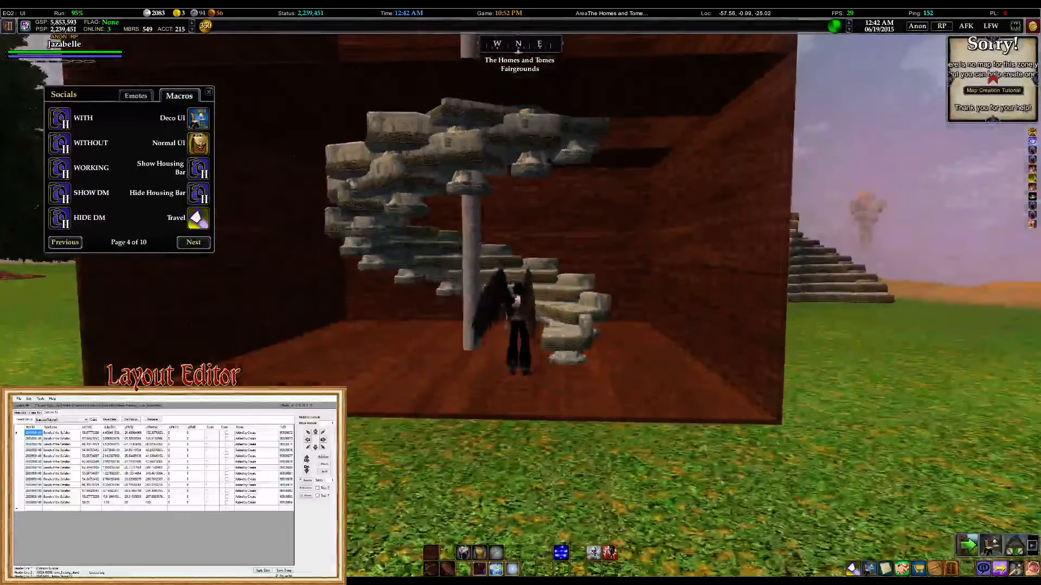
key("d")
mouse_move(550, 310)
right_mouse_down()
mouse_move(610, 309)
mouse_move(552, 319)
right_mouse_up()
key("s")
key("a")
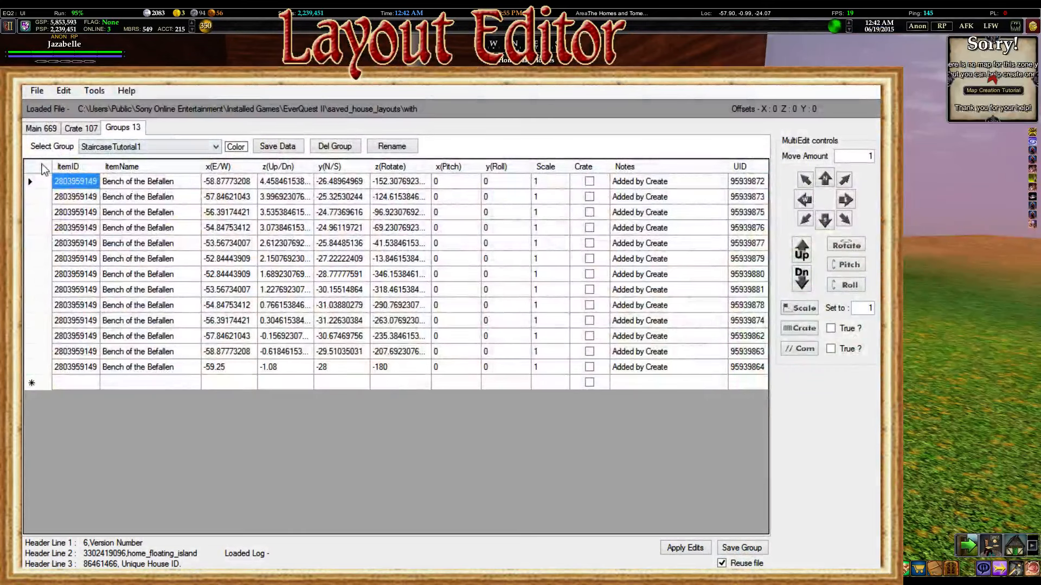
Switch to Layout Editor, mark all benches in the StaircaseTutorial1 group as crated, and delete the group
left_click(38, 166)
left_click(830, 328)
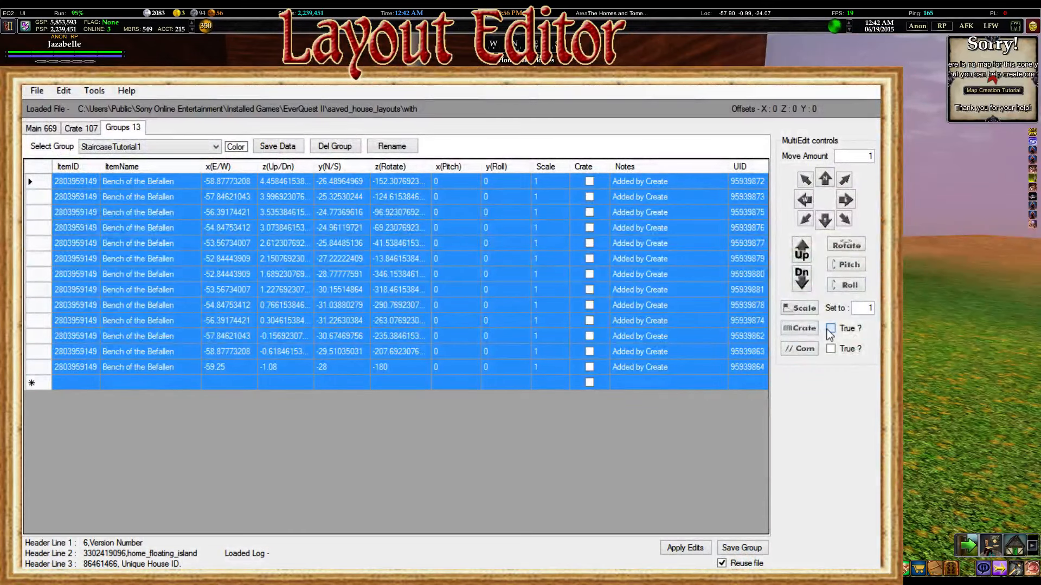
left_click(799, 329)
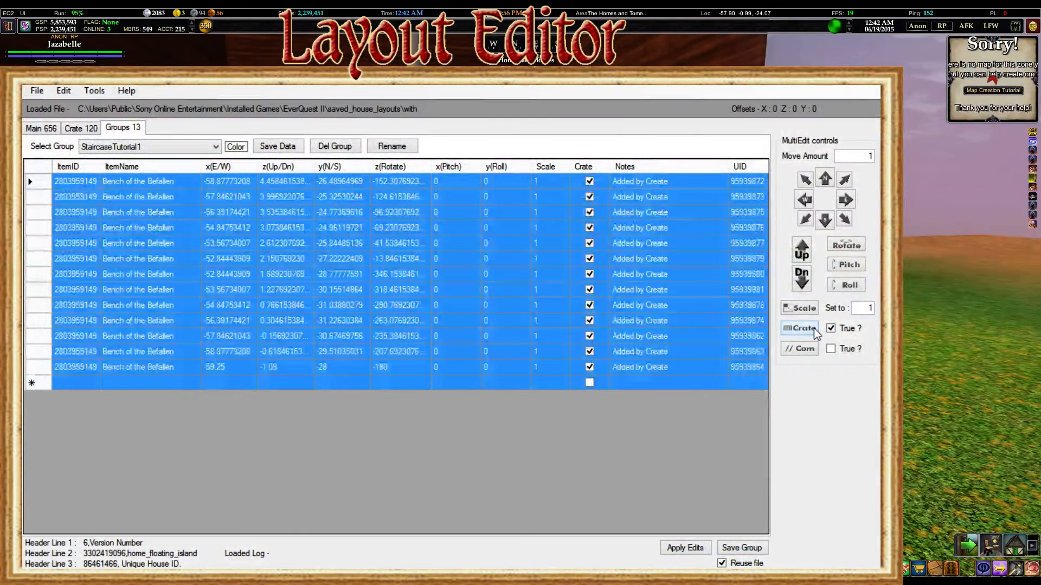
left_click(329, 147)
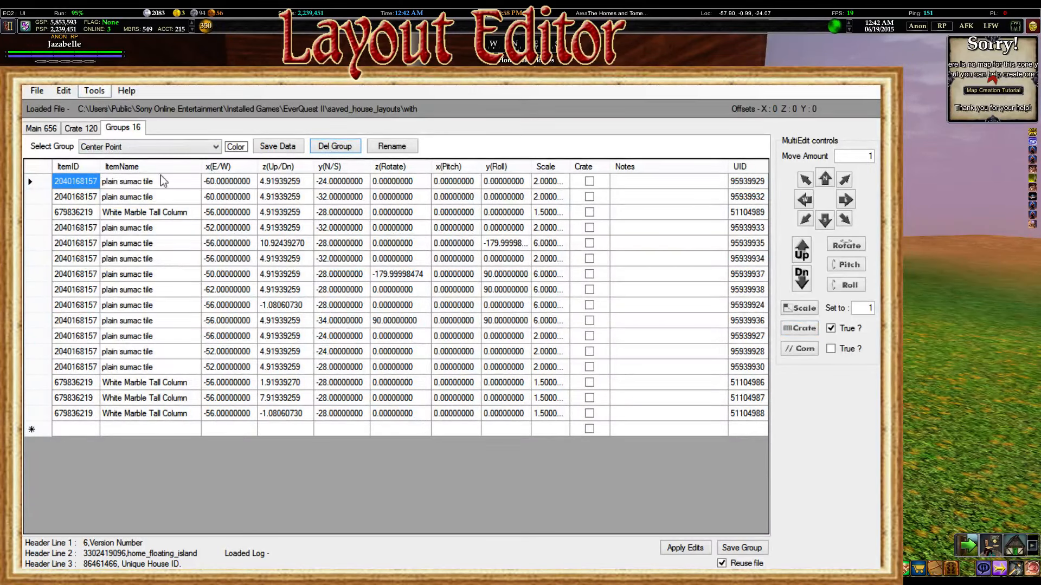
Reopen the Create Object window for circles and spirals and set the center point's Z to -1.5
left_click(239, 174)
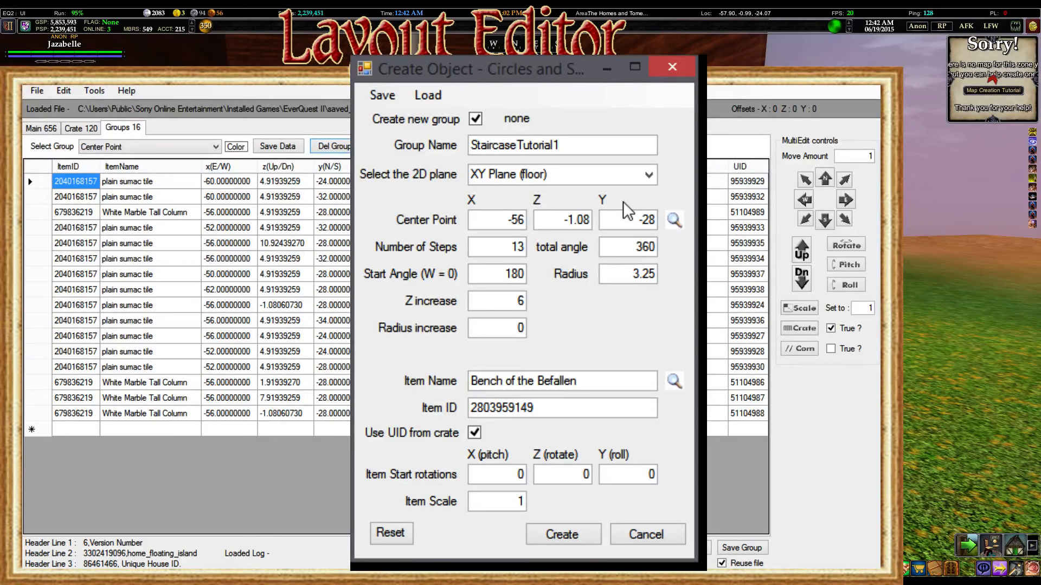
left_click(564, 220)
key("Right")
key("Right")
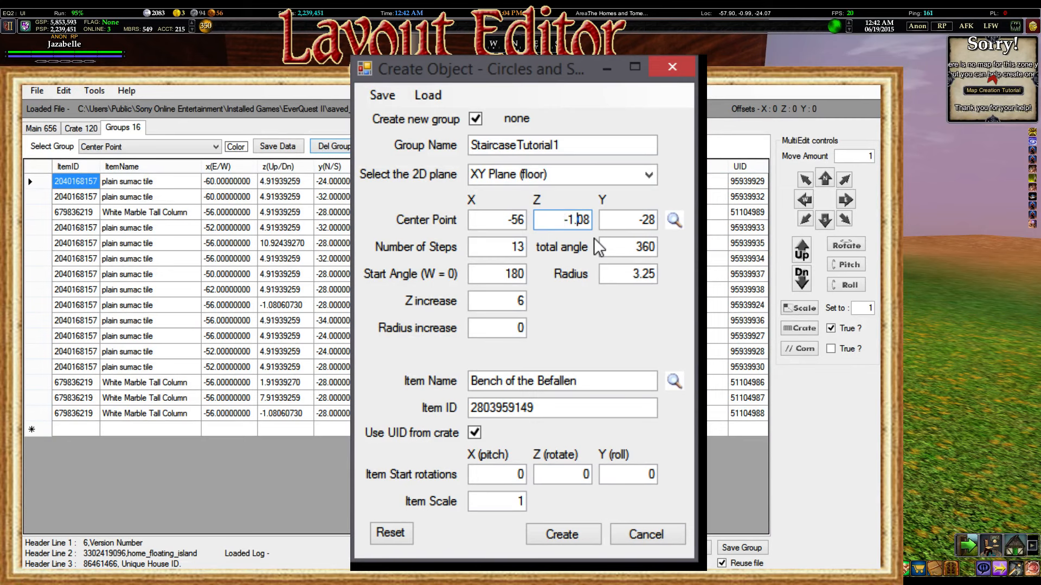
key("Delete")
key("Delete")
type("5")
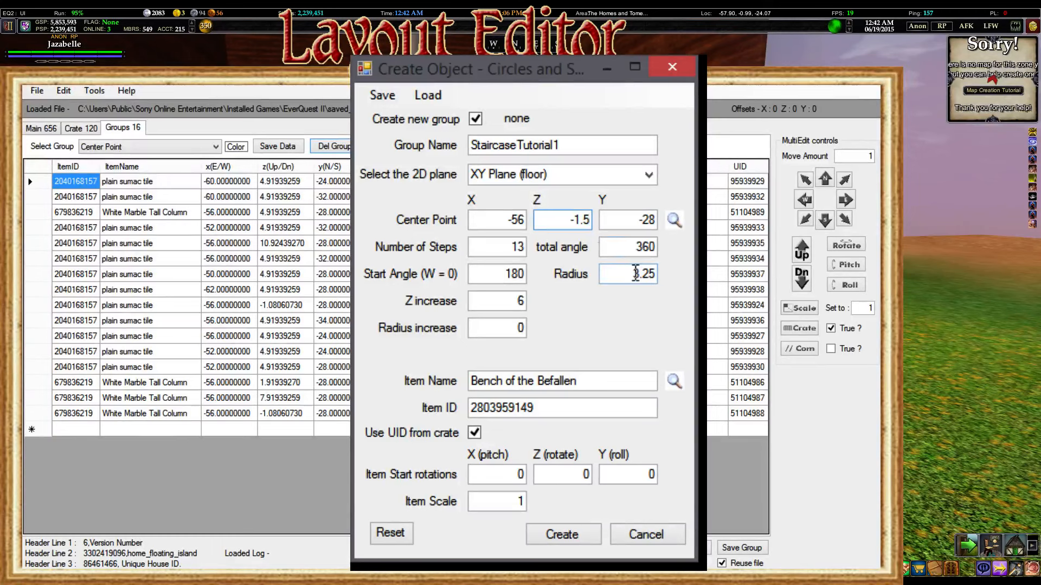
left_click(632, 274)
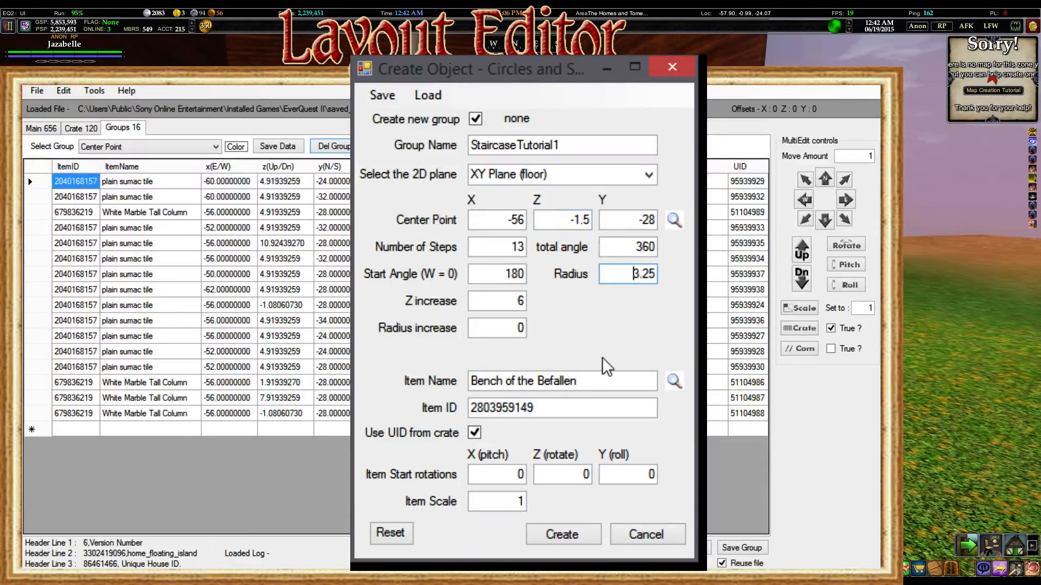
left_click(566, 470)
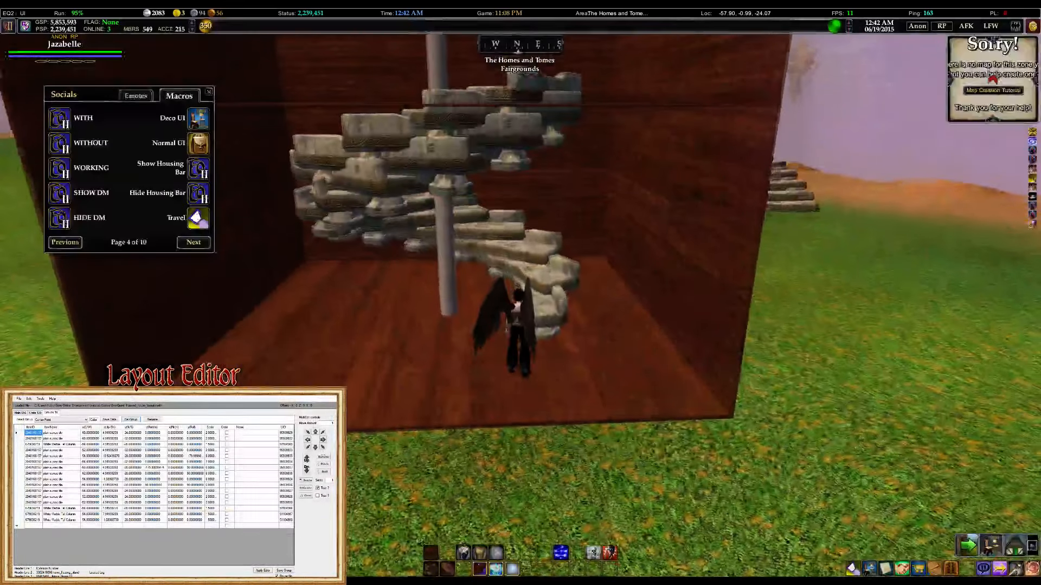
Switch to EverQuest II and examine from outside and close up which way the benches face along the spiral
key("w")
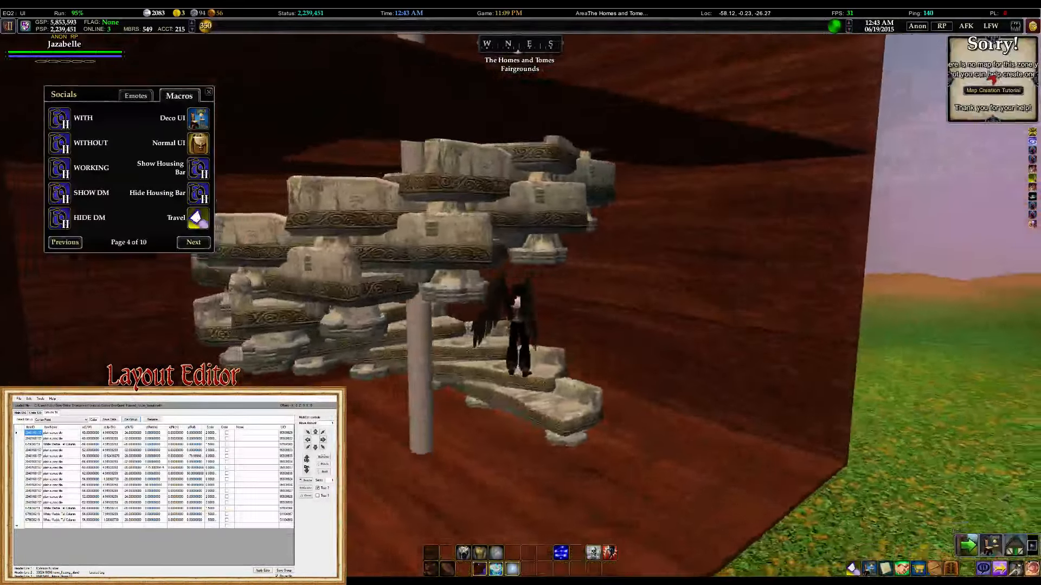
key("w")
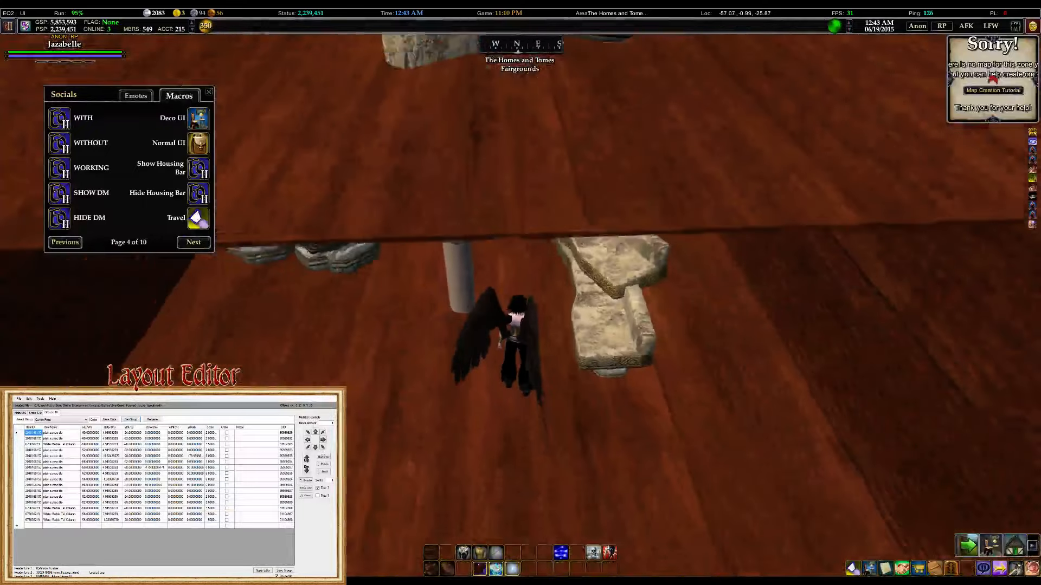
scroll(520, 304, "down", 5)
right_click_drag(520, 325, 521, 255)
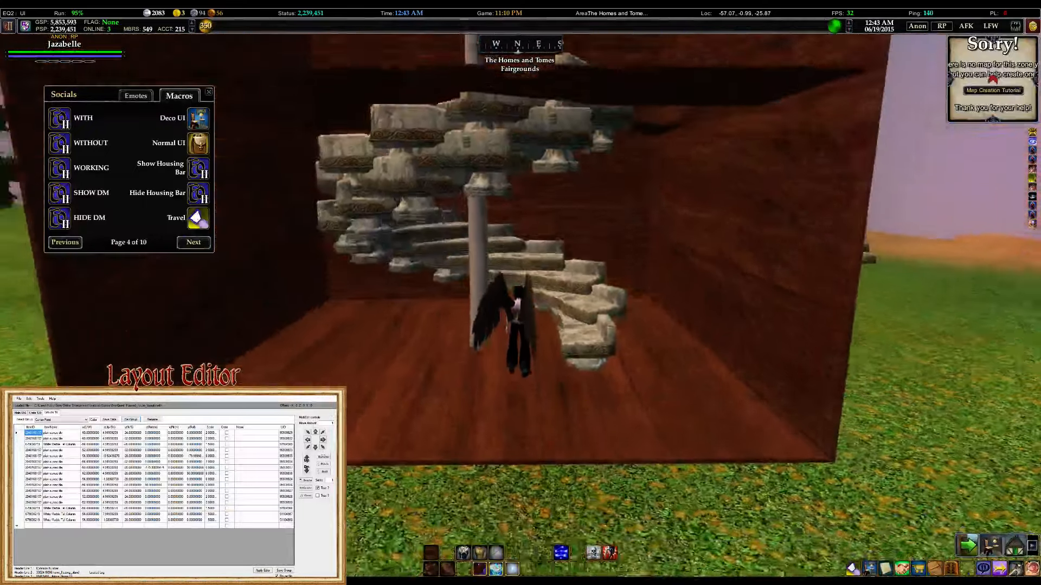
scroll(520, 303, "up", 4)
scroll(613, 291, "up", 2)
right_click_drag(613, 291, 613, 332)
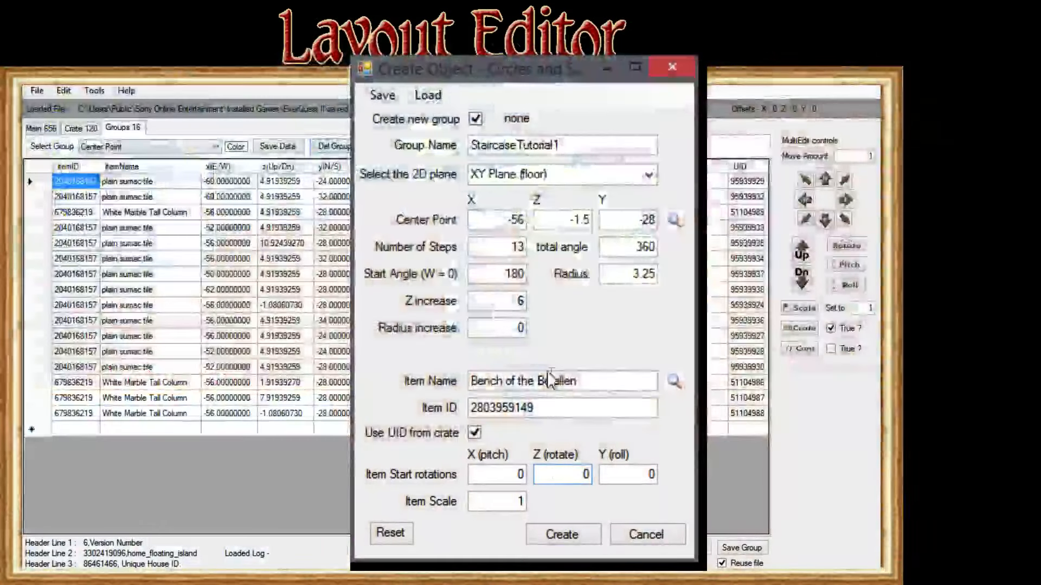
In Layout Editor, set the benches' starting Z rotation to -90 and create the StaircaseTutorial1 group
double_click(574, 473)
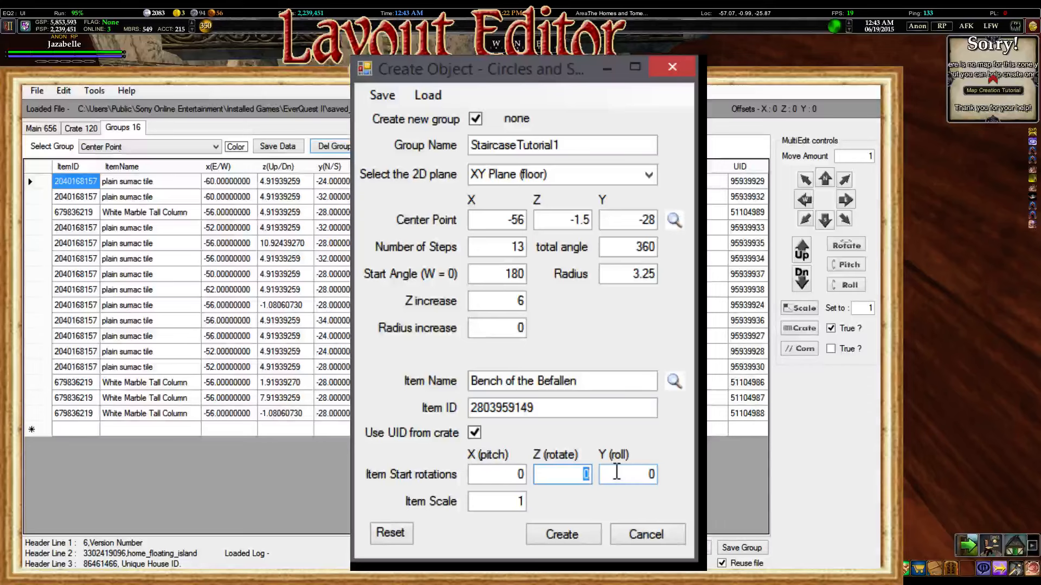
type("-90")
left_click(591, 542)
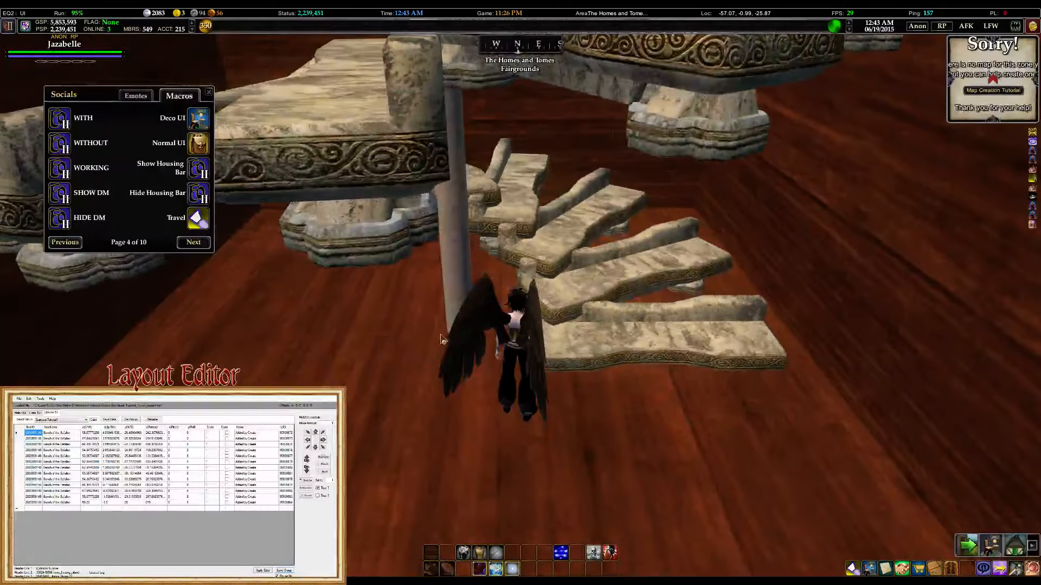
Switch to EverQuest II, walk up the rotated bench staircase to the upper floor, and examine it from outside the box
key("w")
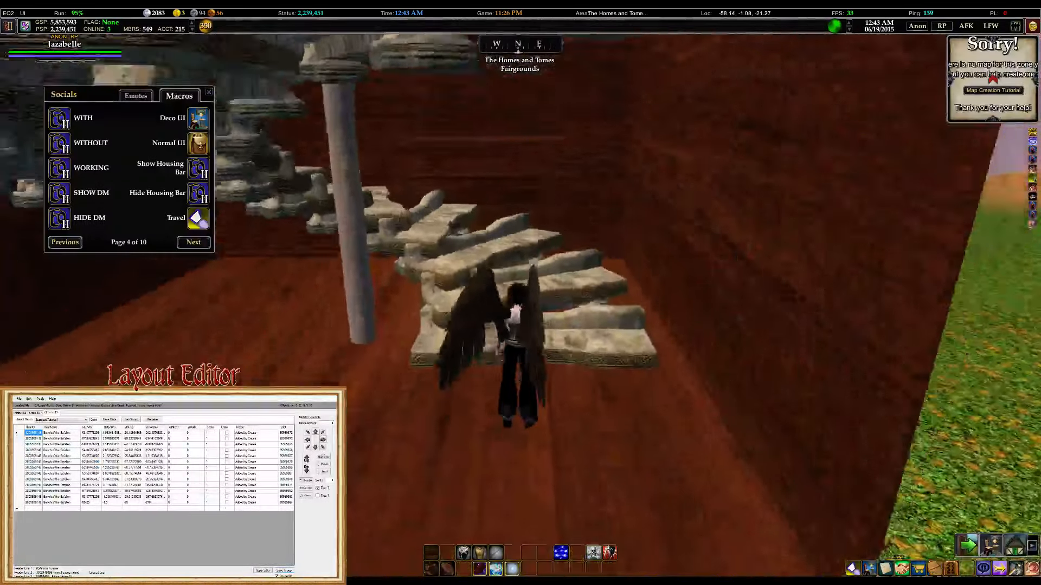
key("w")
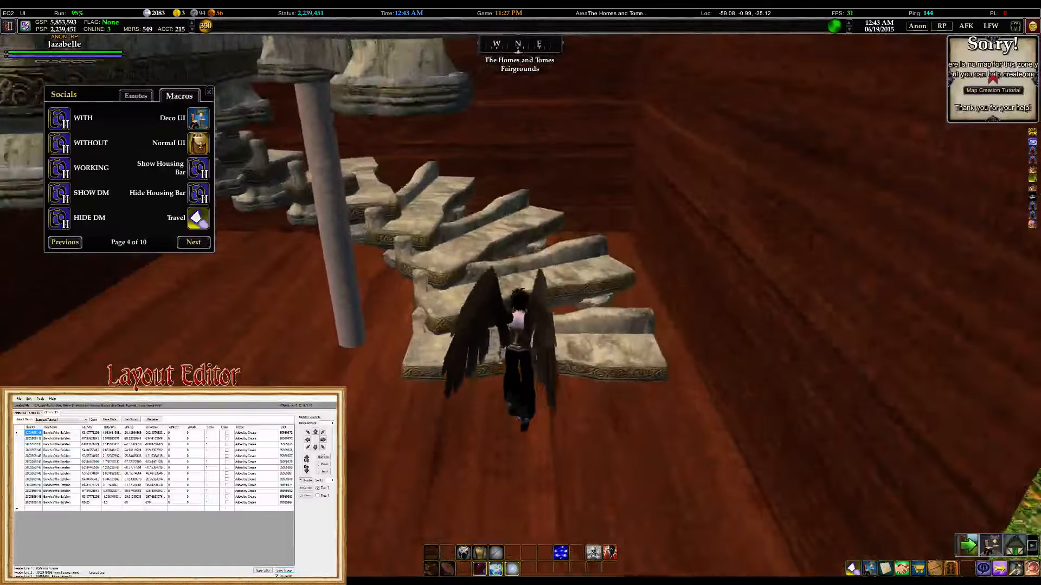
key("w")
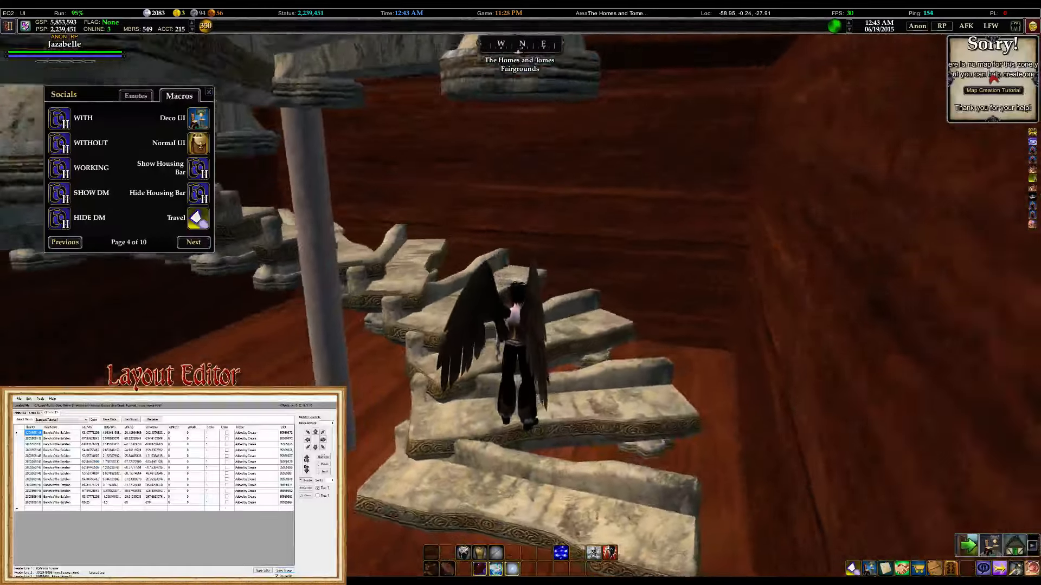
key("w")
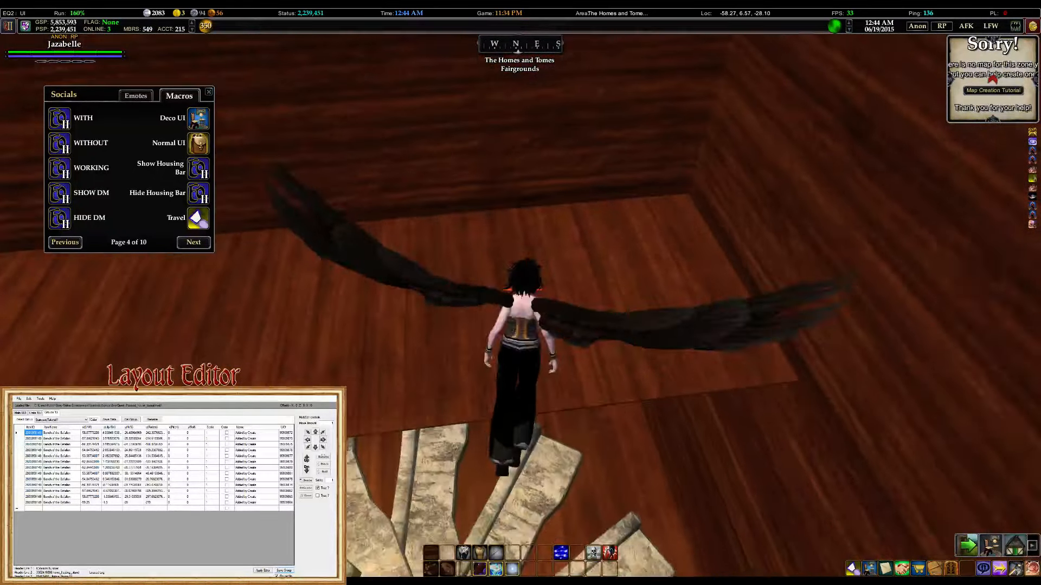
key("w")
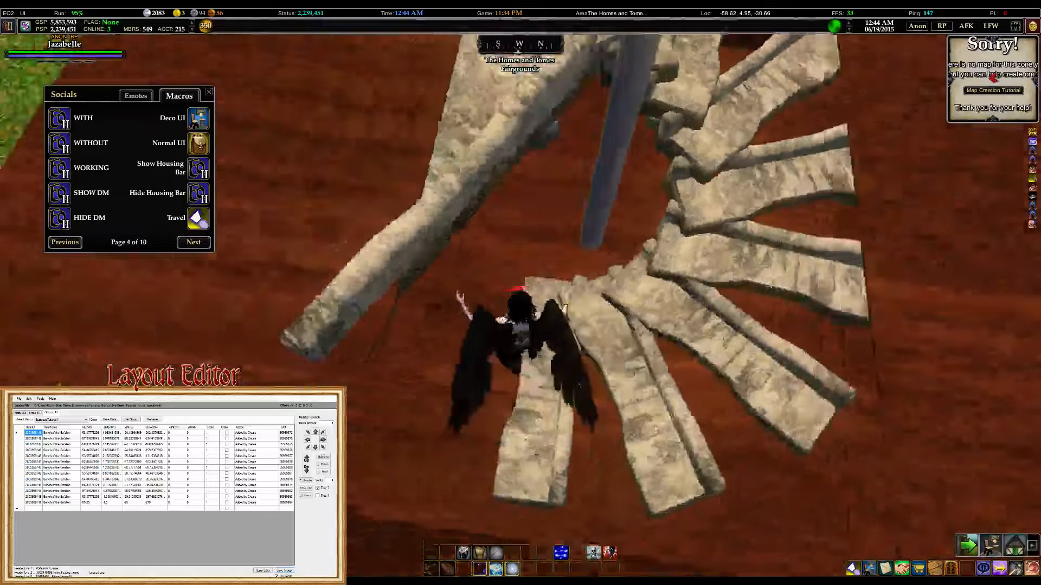
key("w")
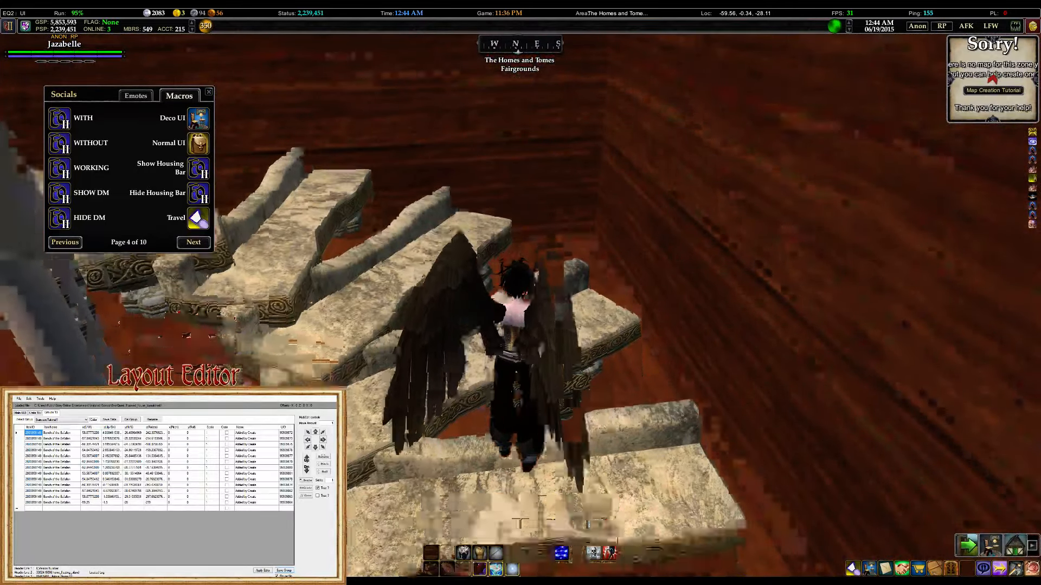
scroll(520, 293, "down", 5)
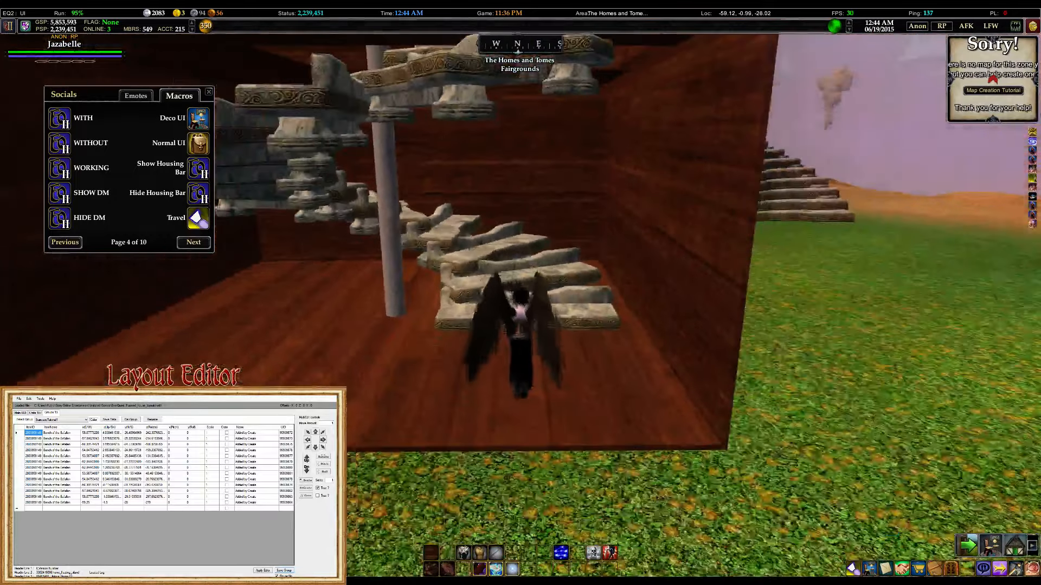
key("w")
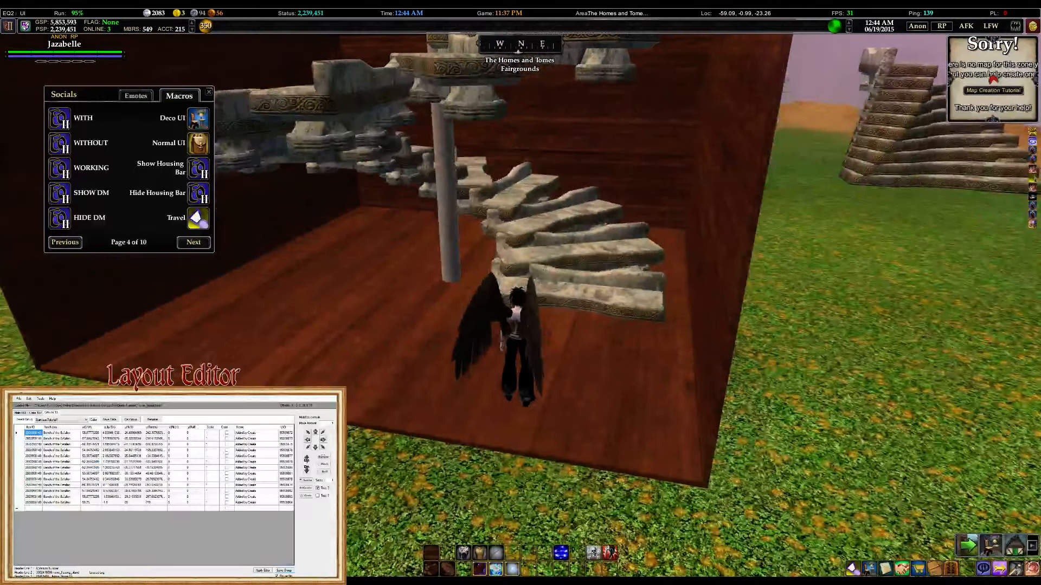
key("d")
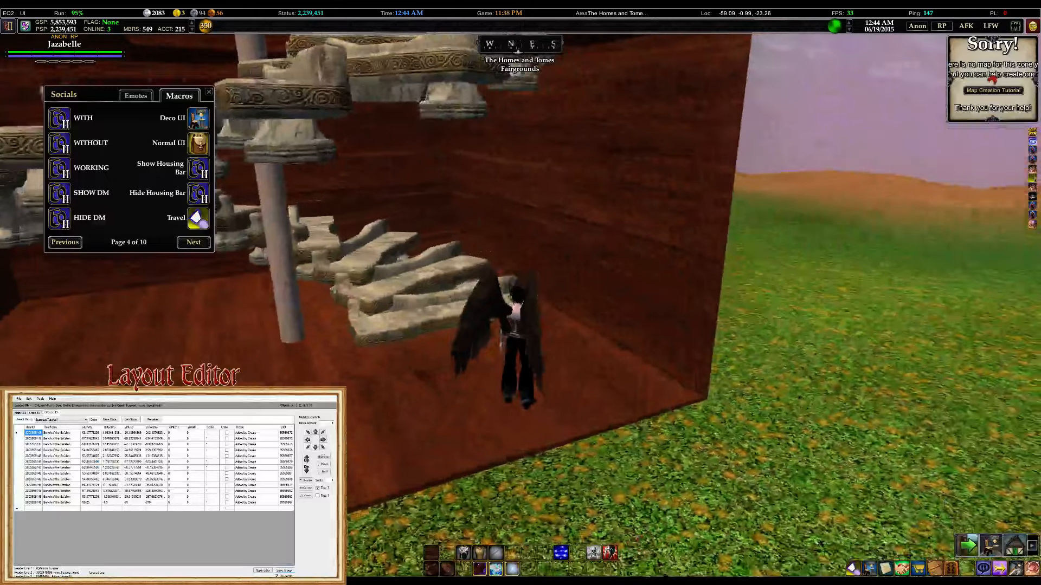
key("a")
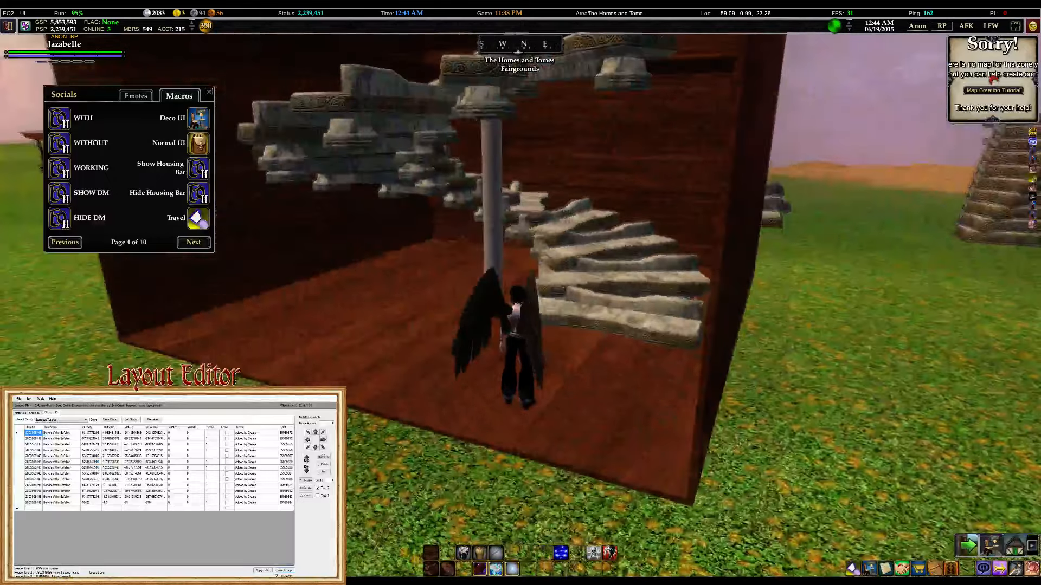
key("Page_Up")
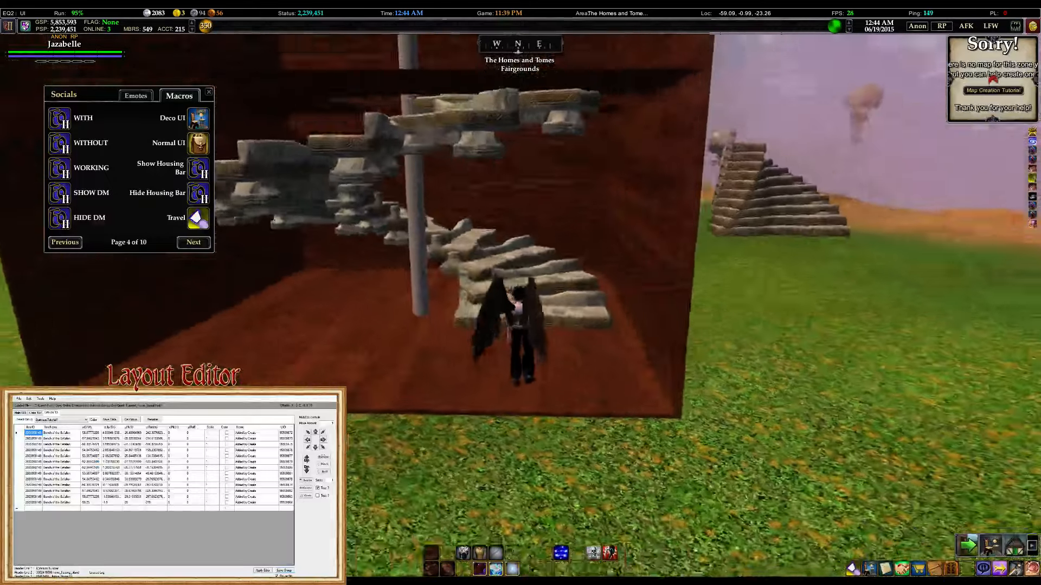
Climb the bench staircase around the column again to check how well the steps can be walked
key("w")
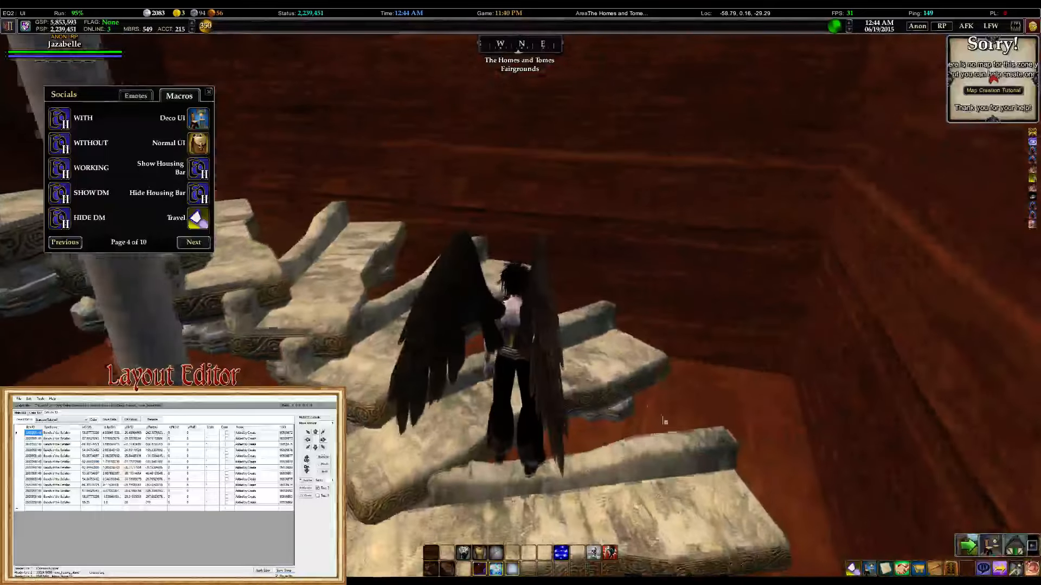
key("w")
key("a")
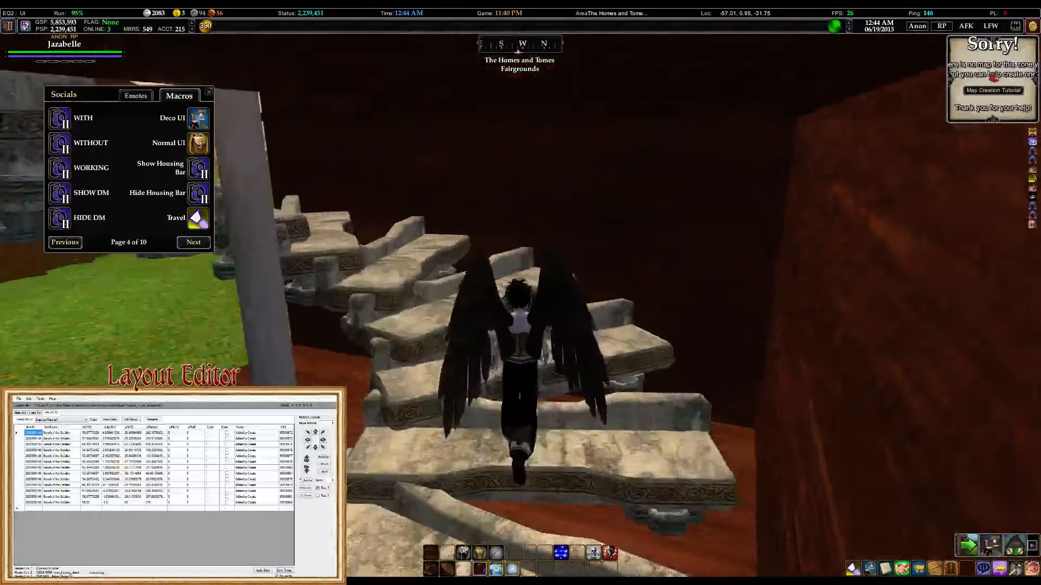
key("w")
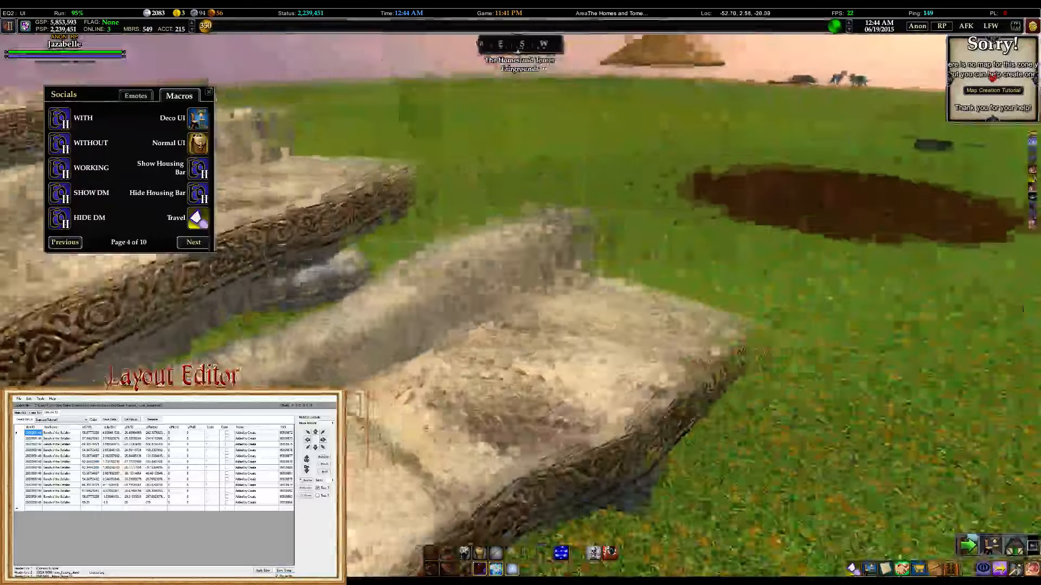
key("w")
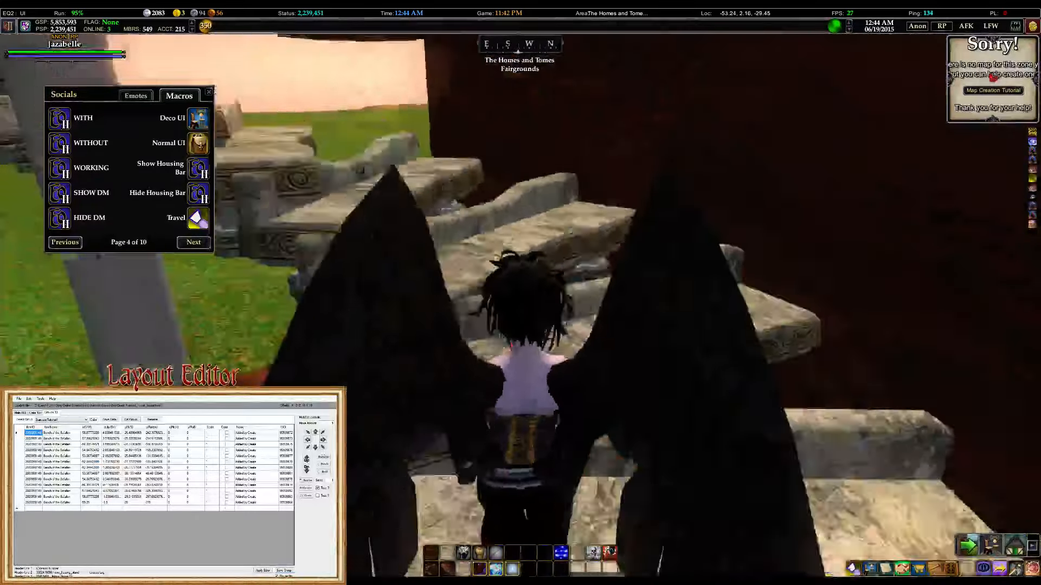
key("d")
key("w")
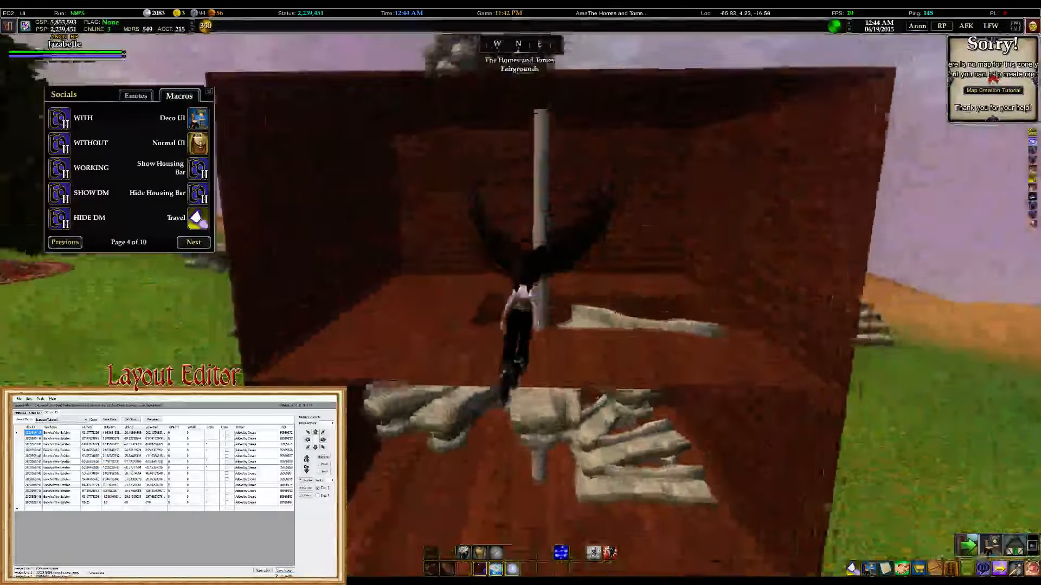
Examine from above how the topmost bench meets the edge of the upper-floor opening
key("w")
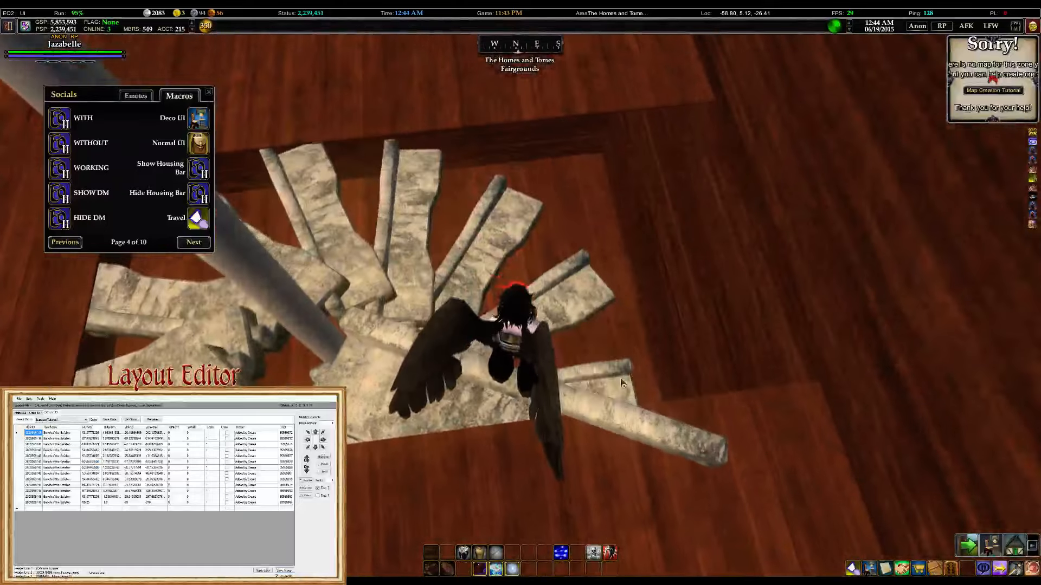
key("d")
right_click_drag(461, 377, 482, 376)
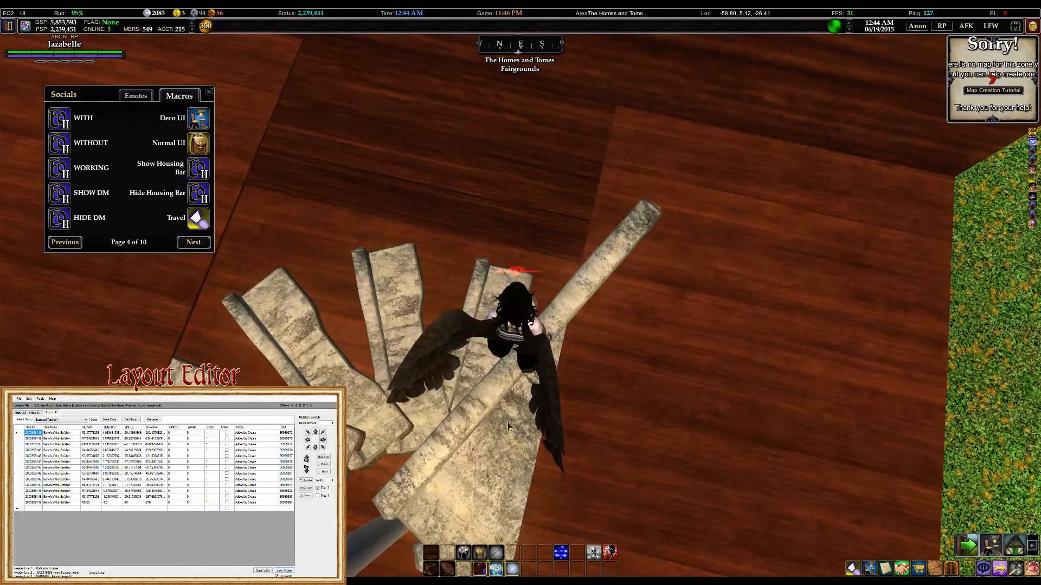
right_click_drag(632, 270, 518, 292)
key("s")
scroll(631, 269, "down", 4)
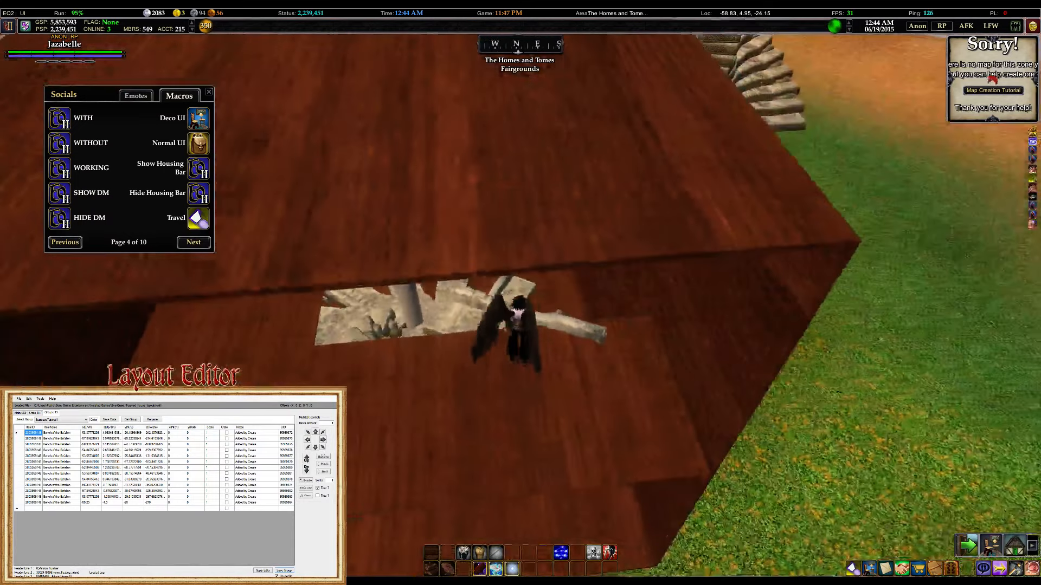
Inspect the top benches from above, then in Layout Editor crate every bench in the StaircaseTutorial1 group and delete the group
key("w")
scroll(521, 255, "up", 4)
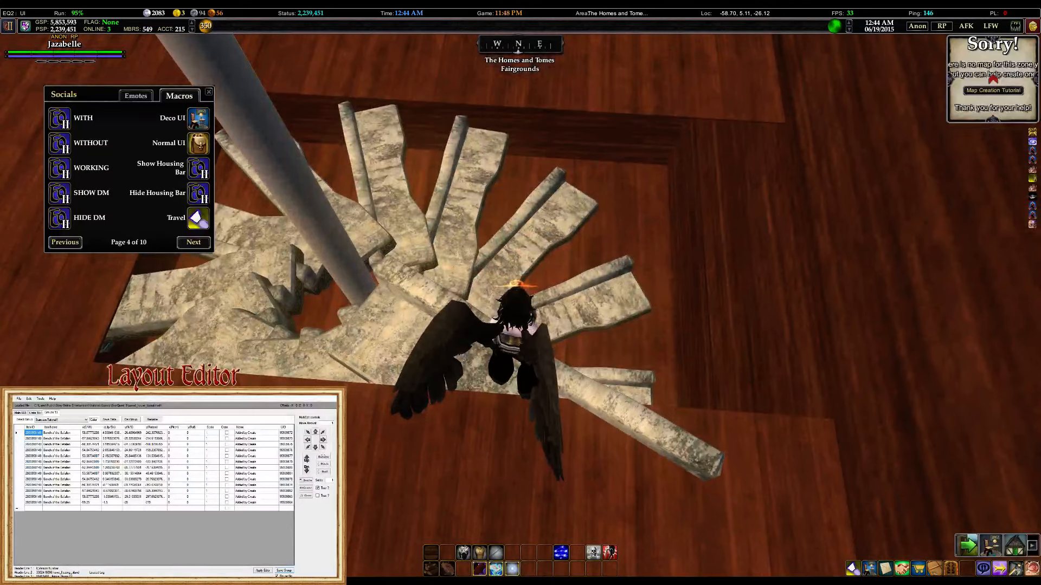
left_click(17, 428)
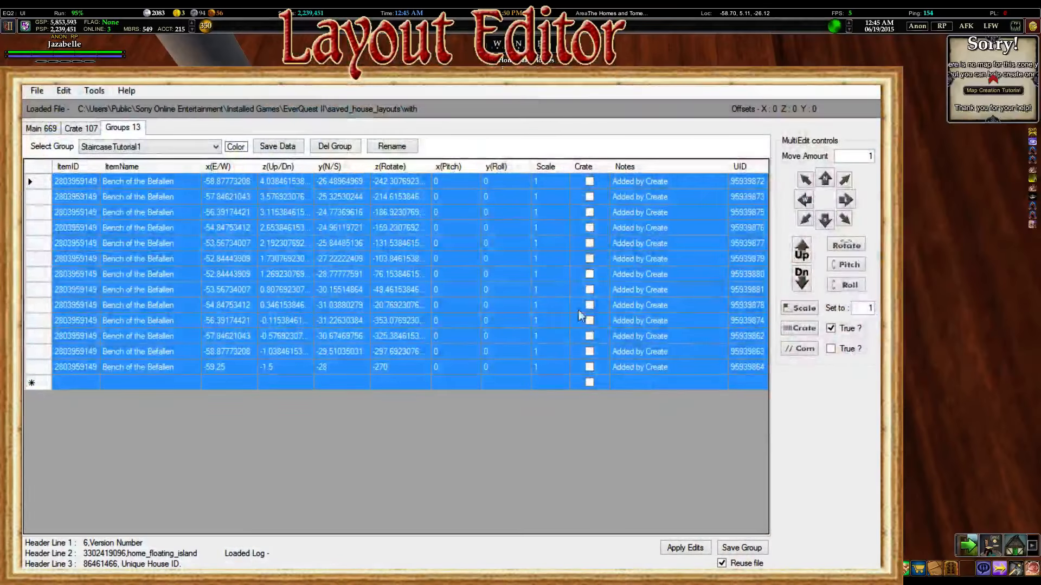
left_click(799, 328)
left_click(333, 147)
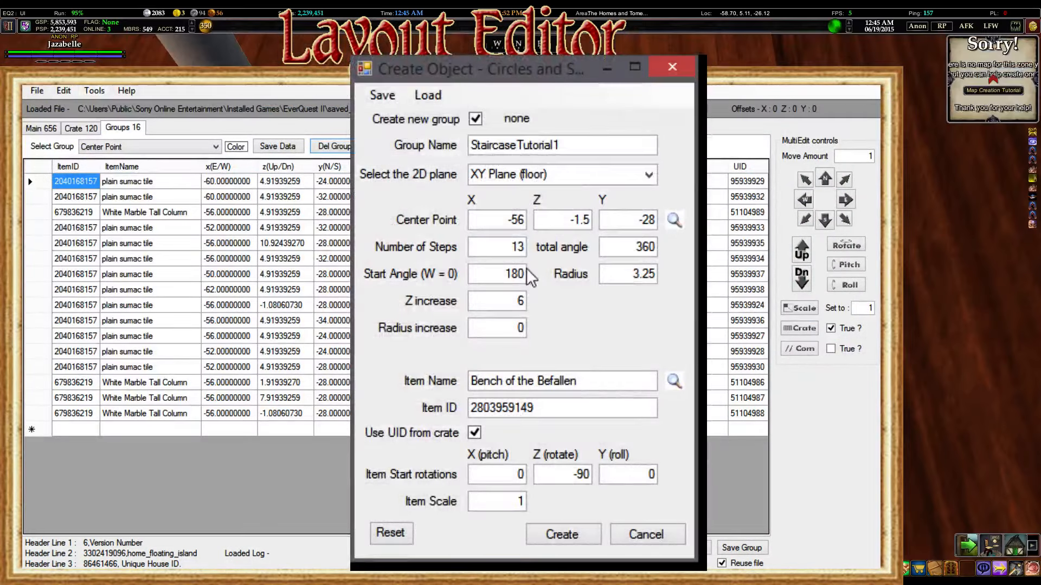
Set the spiral to 20 steps with a total angle of 380, and create the StaircaseTutorial1 group
double_click(515, 246)
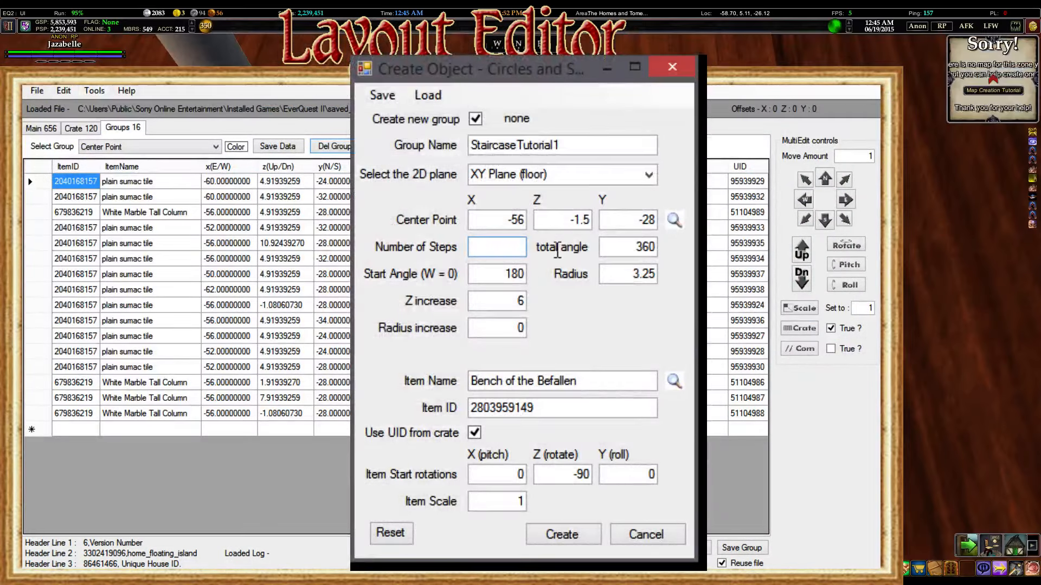
type("20")
left_click(635, 277)
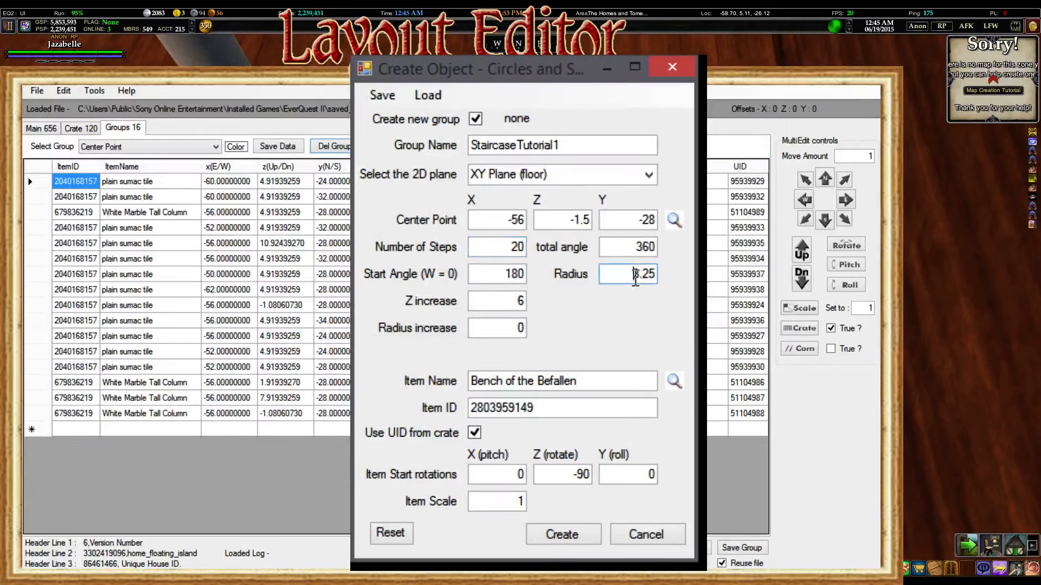
left_click(515, 300)
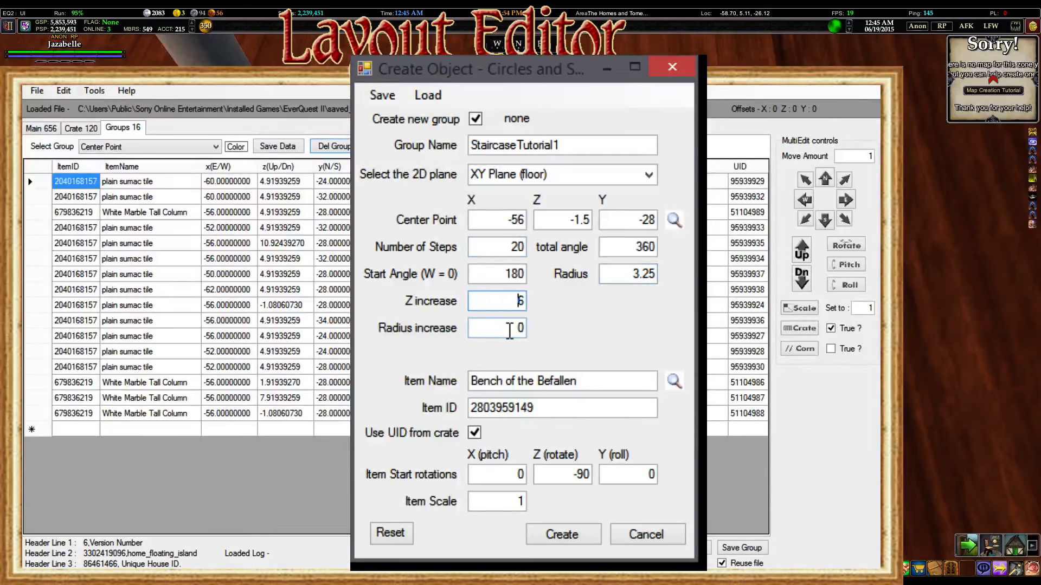
left_click(645, 246)
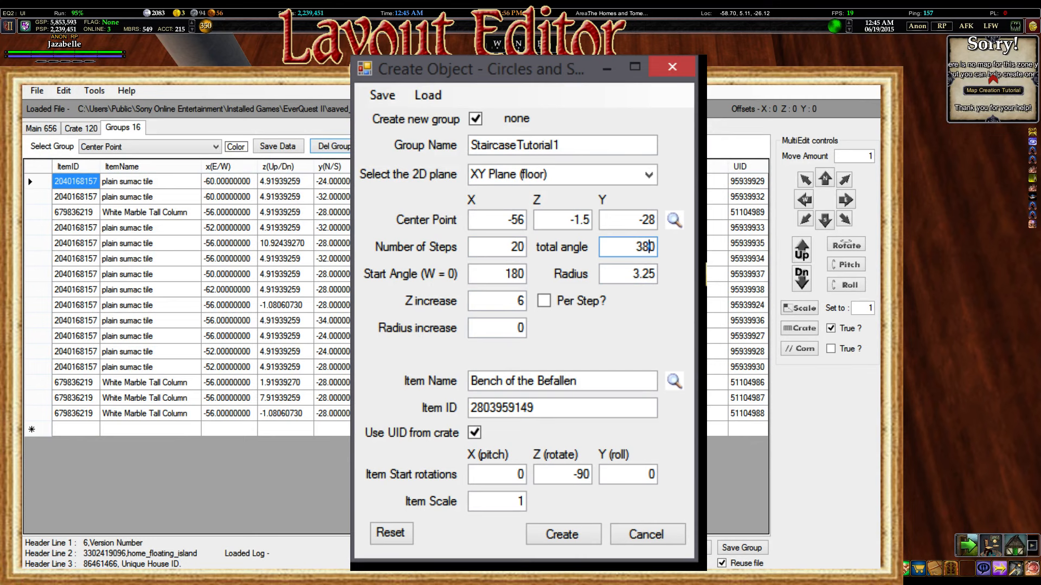
left_click(643, 273)
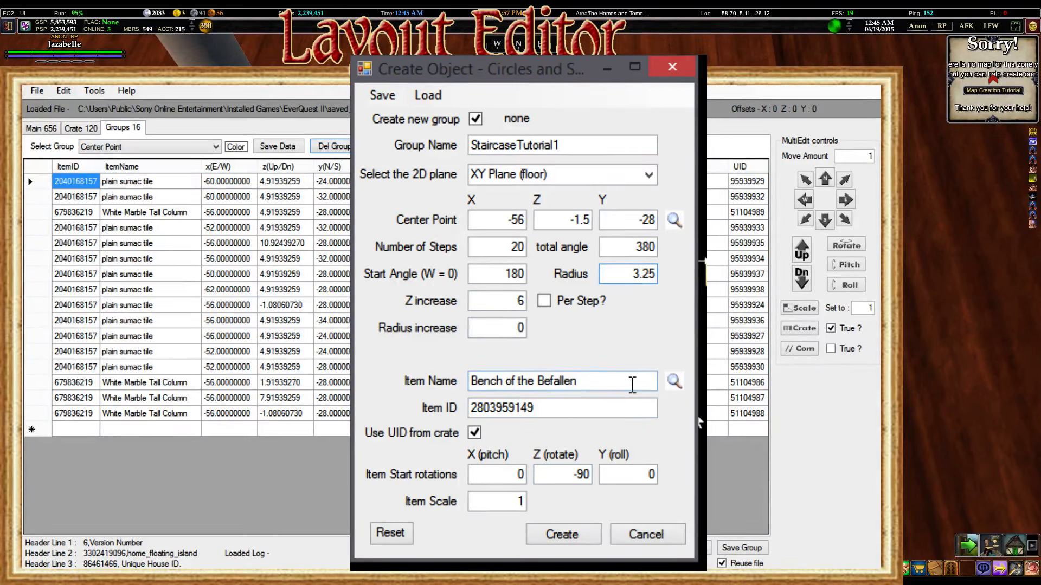
left_click(562, 534)
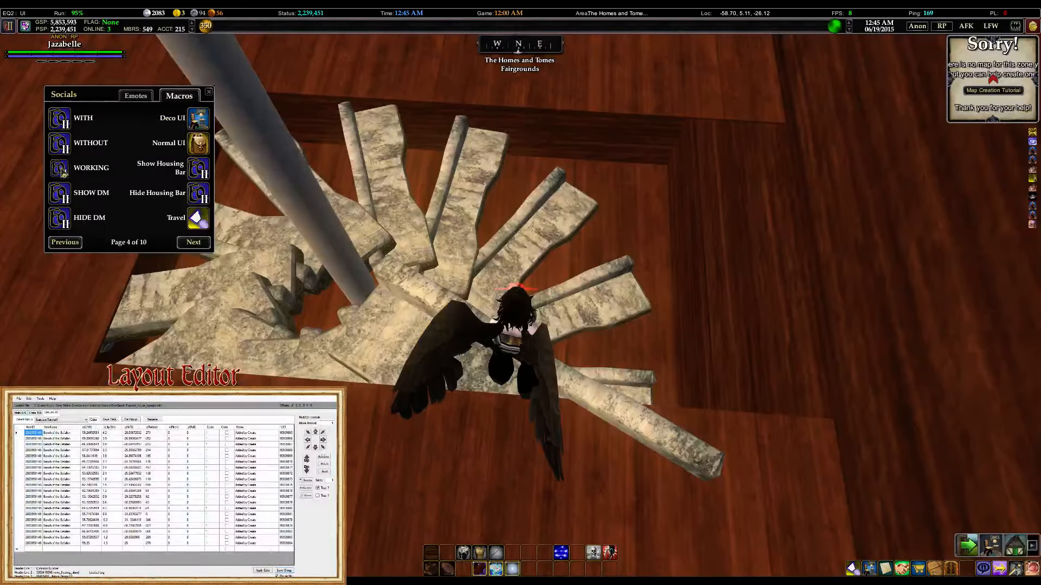
Switch to EverQuest II, run the WORKING macro, and examine from above how the upper benches meet the floor opening
left_click(61, 170)
right_click_drag(642, 361, 643, 336)
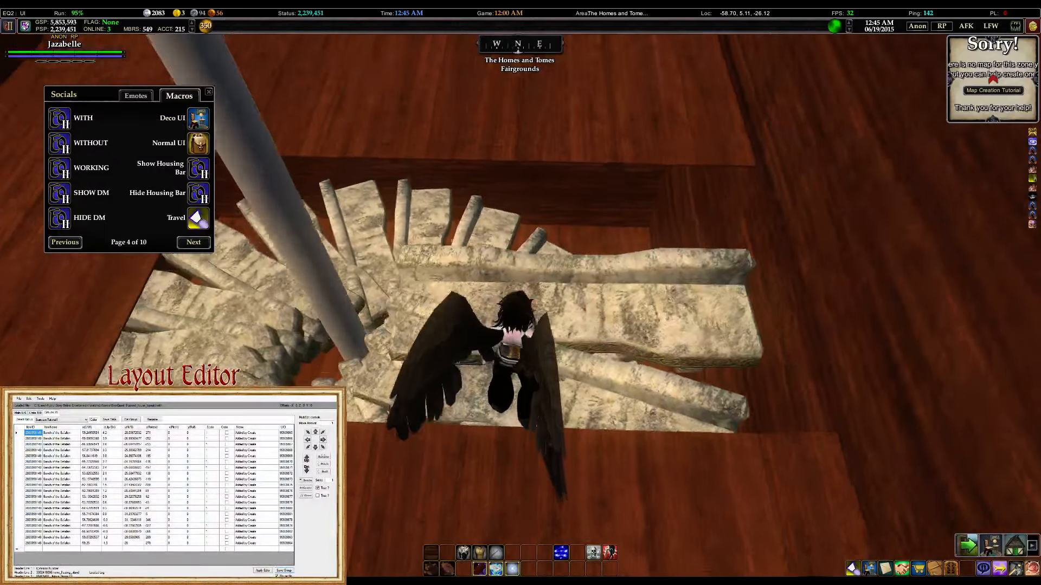
right_click_drag(496, 264, 572, 264)
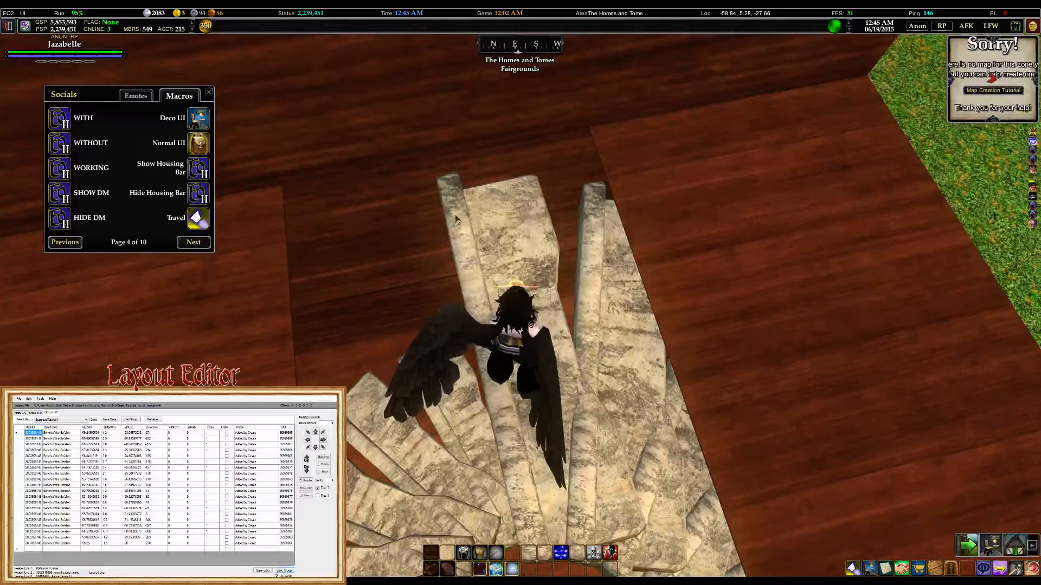
right_click_drag(536, 429, 470, 420)
key("w")
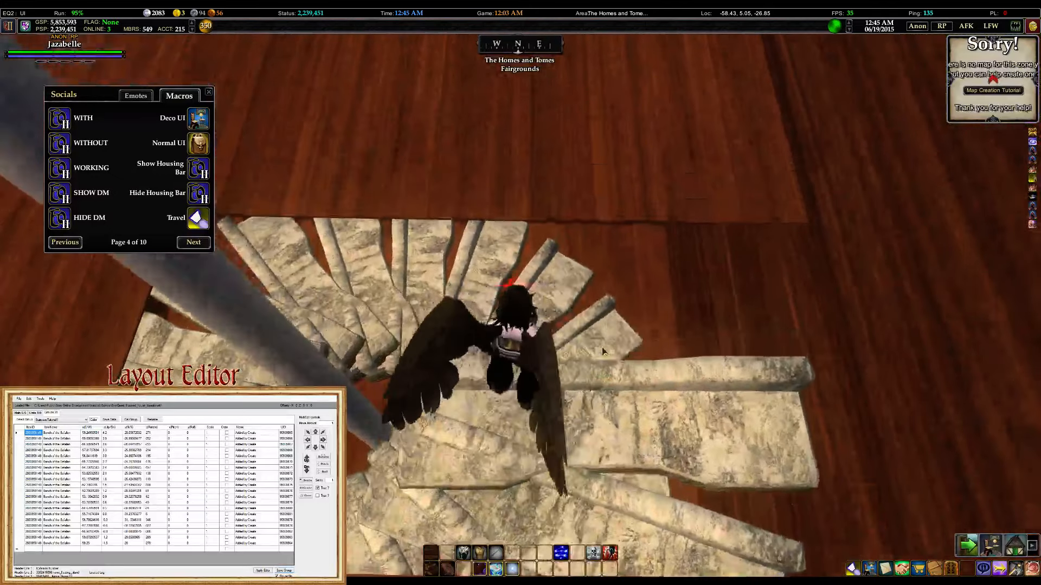
right_click_drag(604, 352, 565, 359)
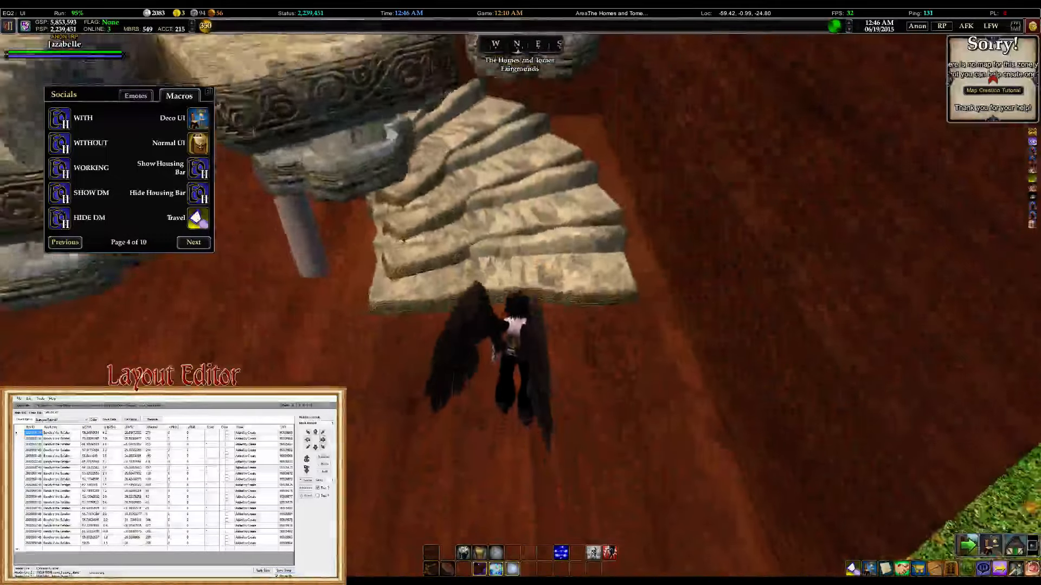
Walk up the 20-step bench staircase around the column to the upper floor and return to its base
key("w")
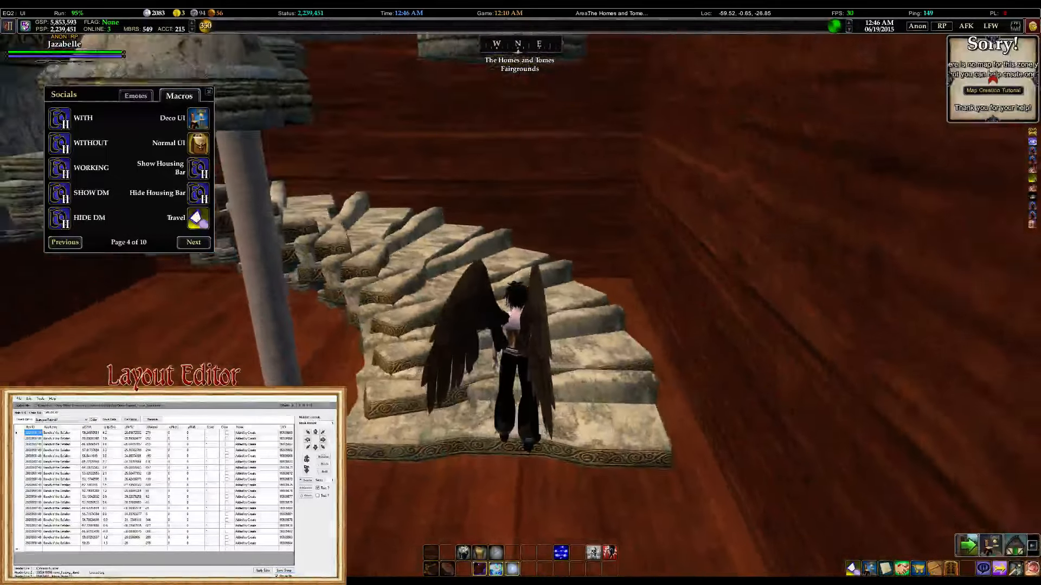
key("w")
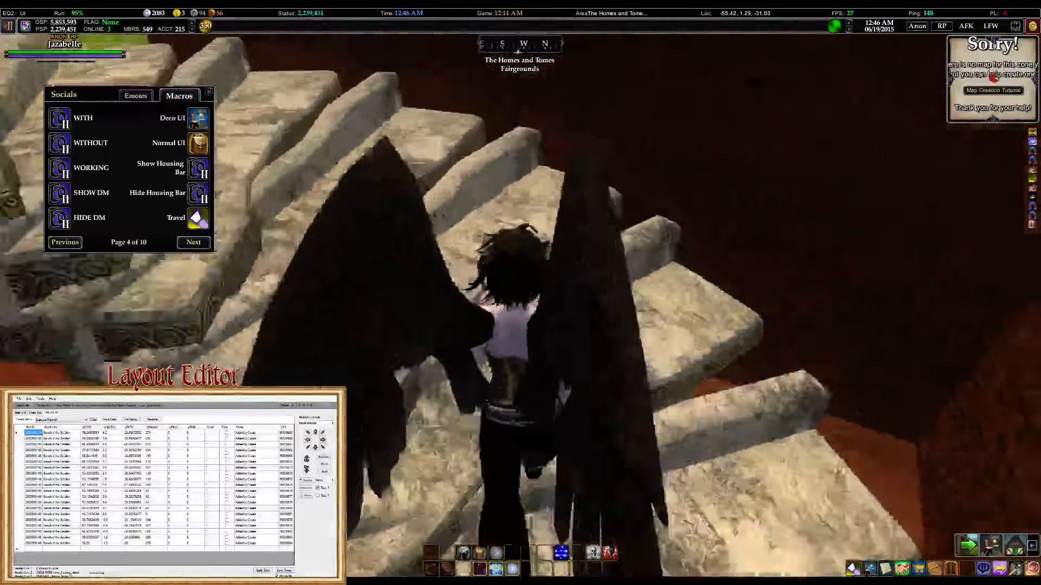
key("w")
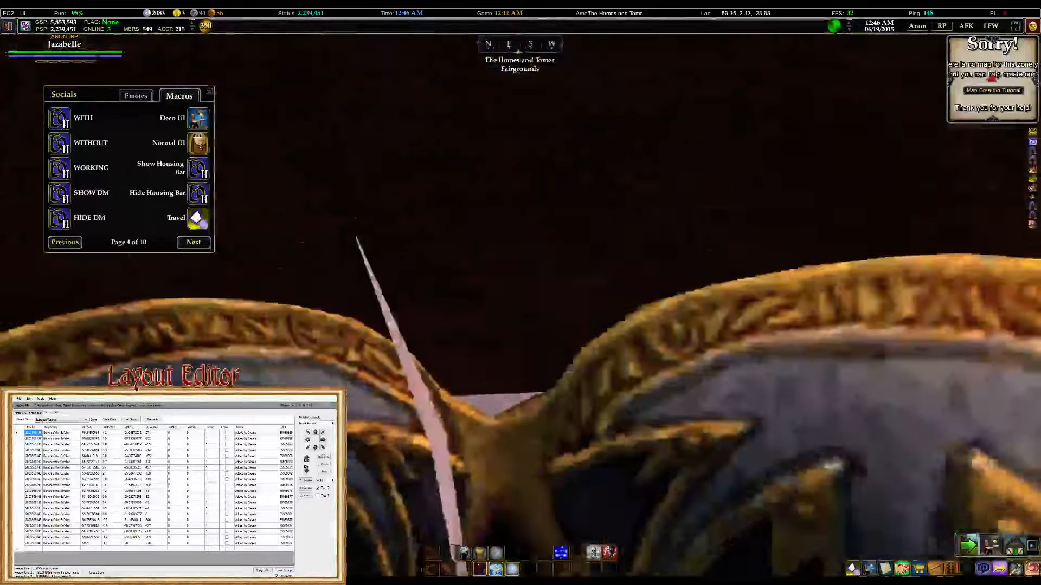
key("w")
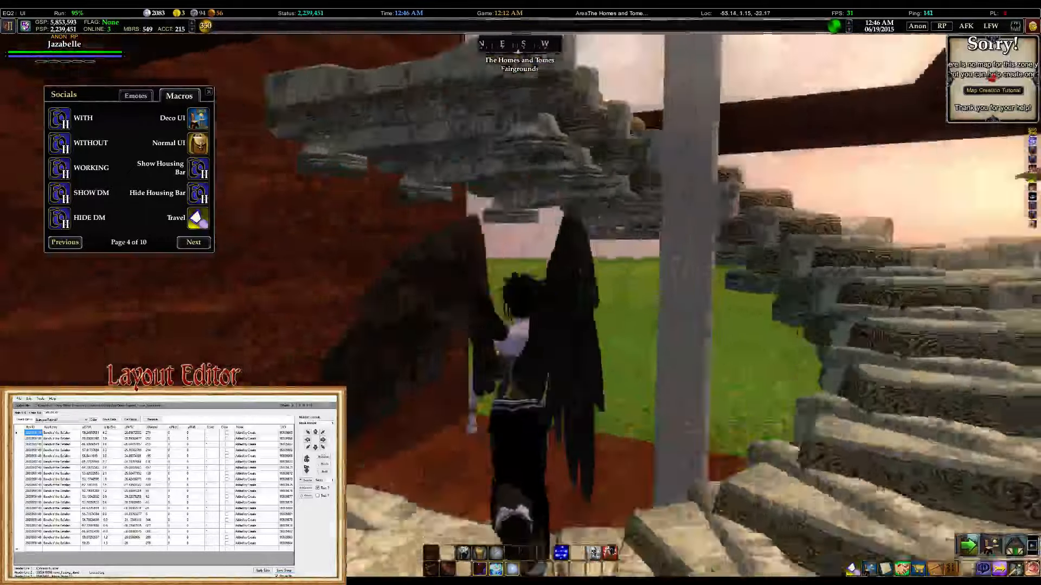
key("w")
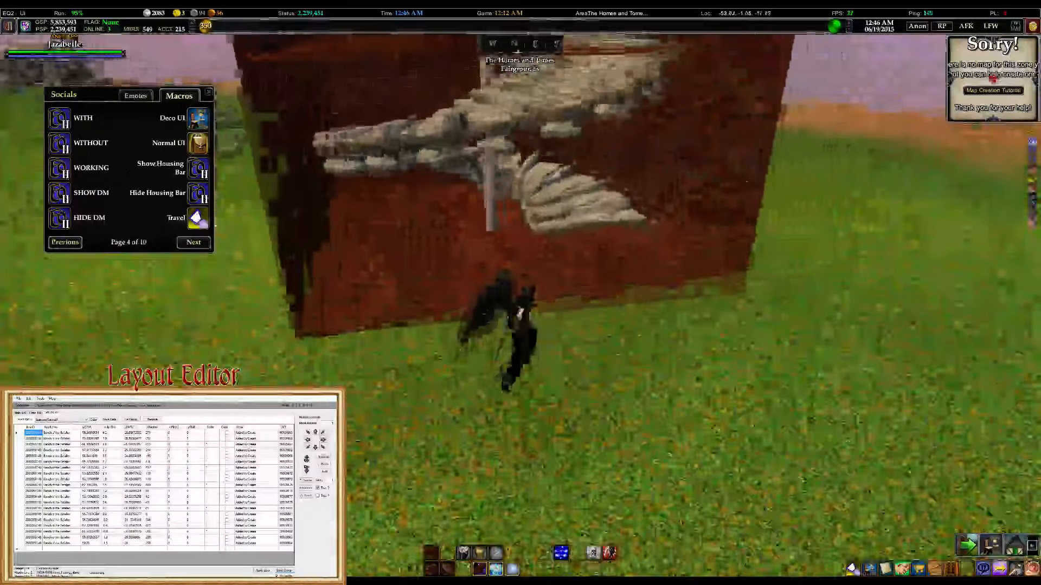
key("w")
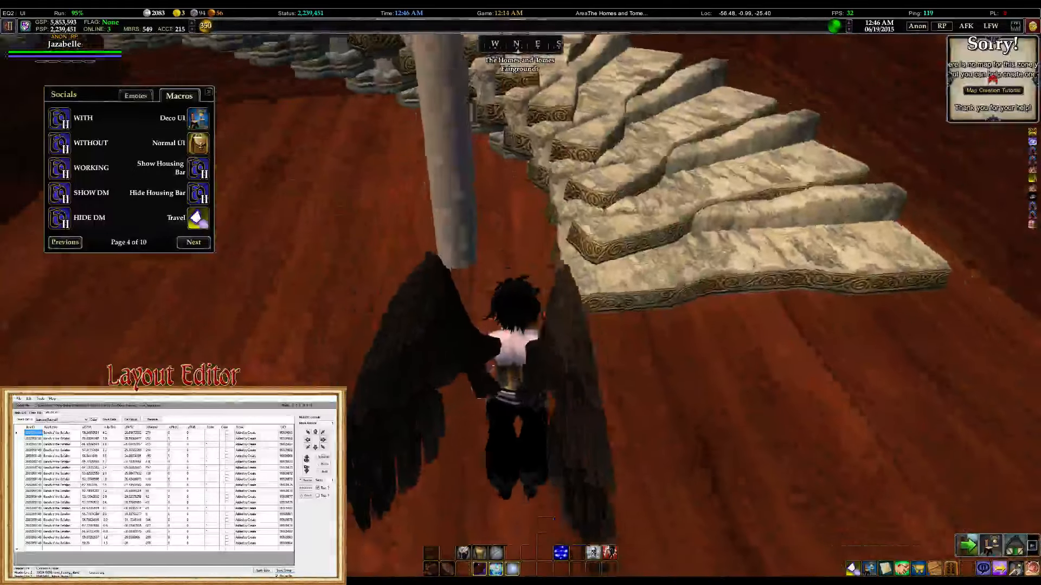
Move outside the box, then in Layout Editor crate all 20 benches in StaircaseTutorial1 and delete the group
key("w")
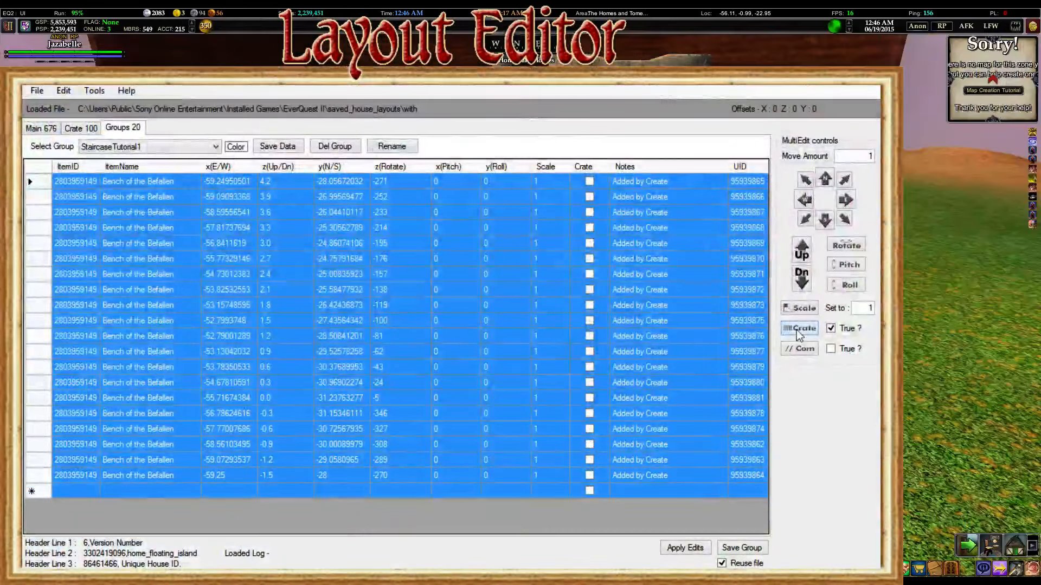
left_click(799, 328)
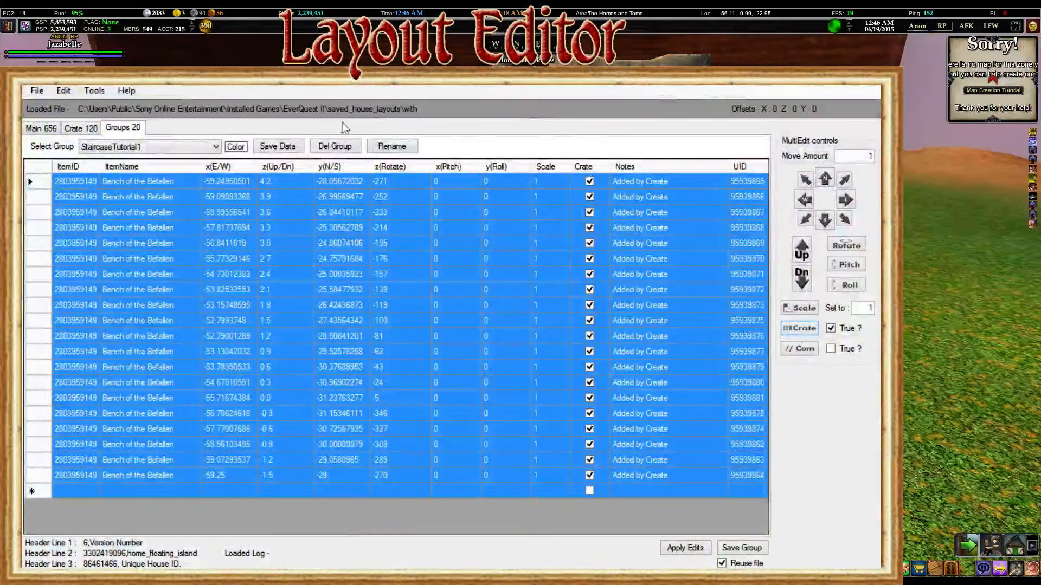
left_click(339, 146)
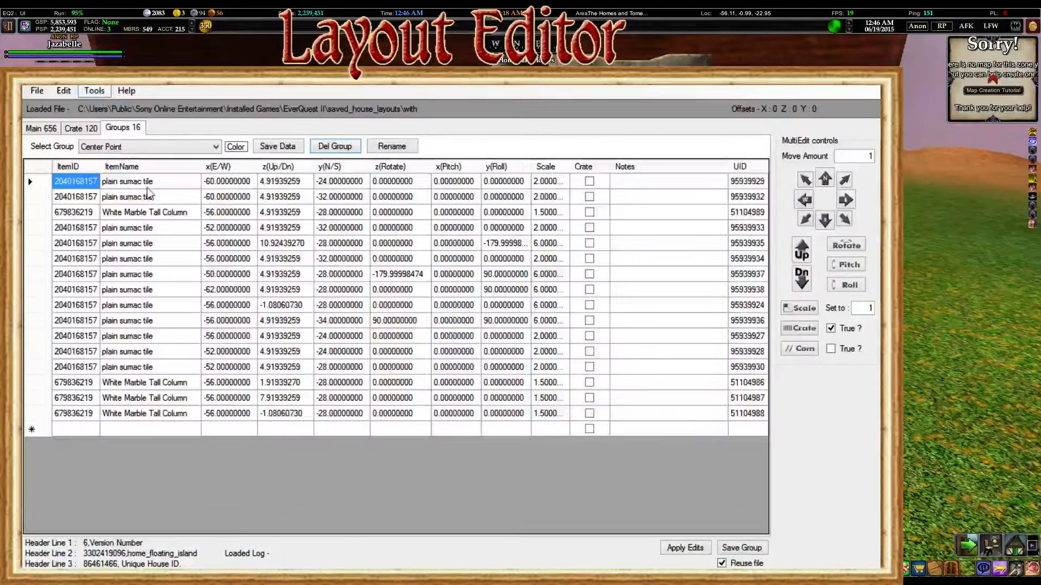
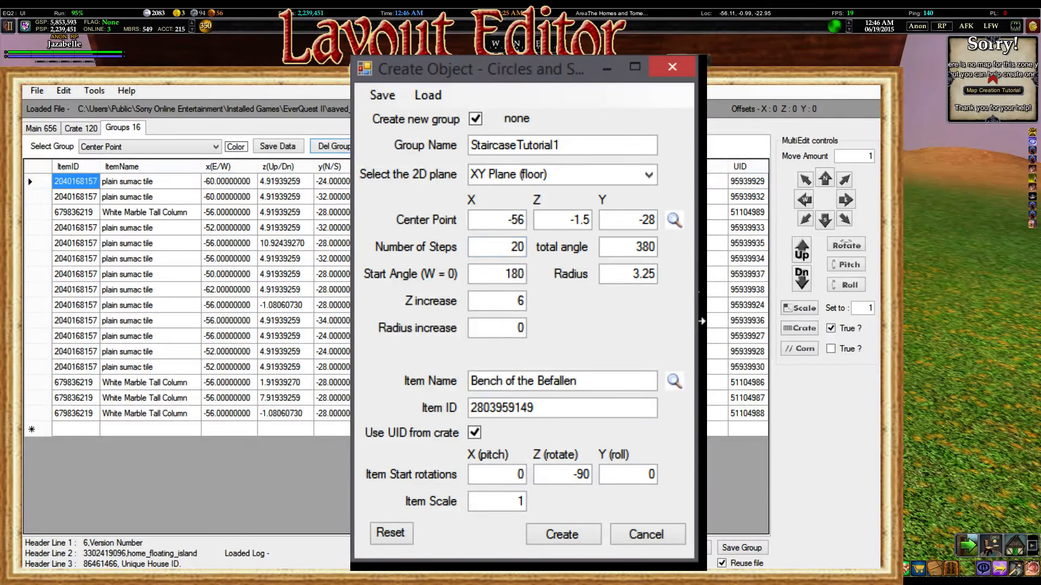
Set the total angle to 200 and the start angle to 0, create the StaircaseTutorial1 group, and save it
double_click(631, 247)
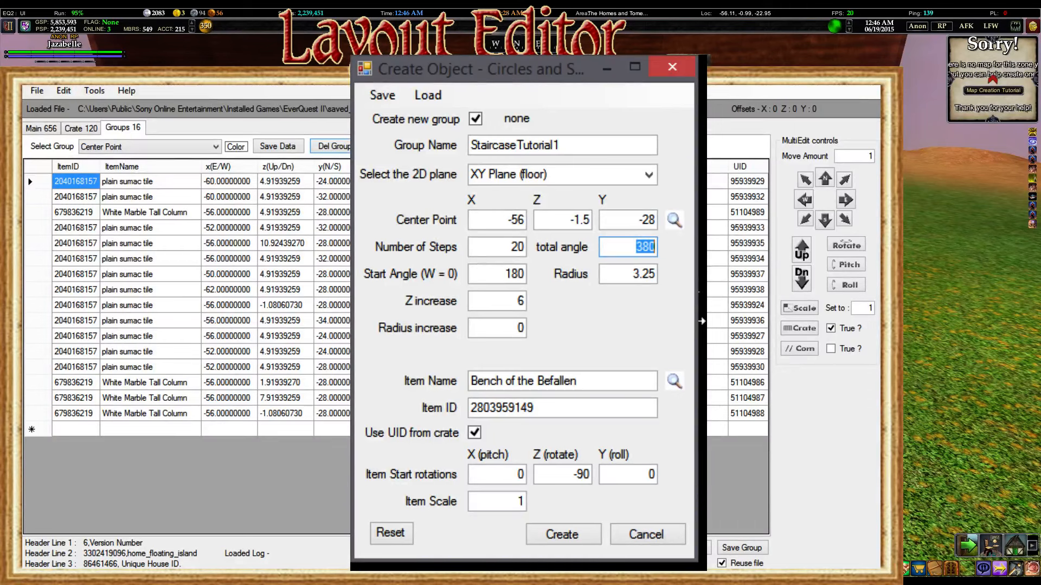
type("200")
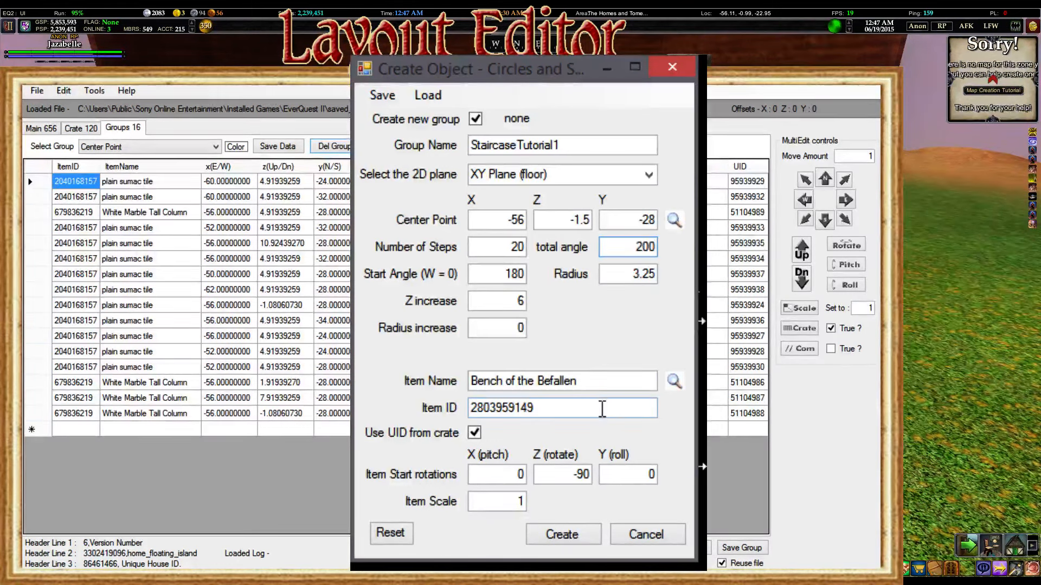
double_click(491, 277)
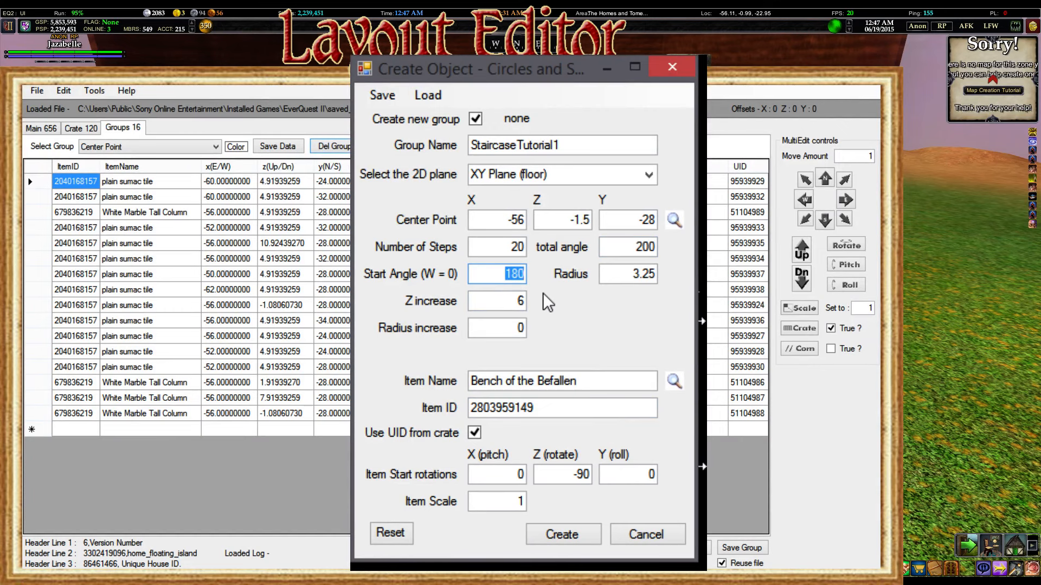
type("0")
left_click(576, 545)
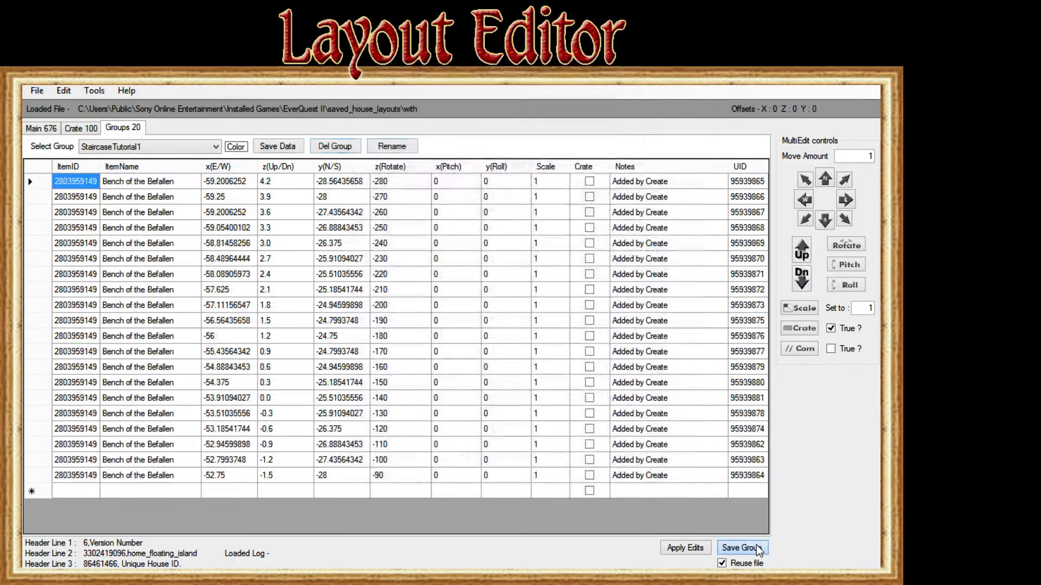
left_click(742, 548)
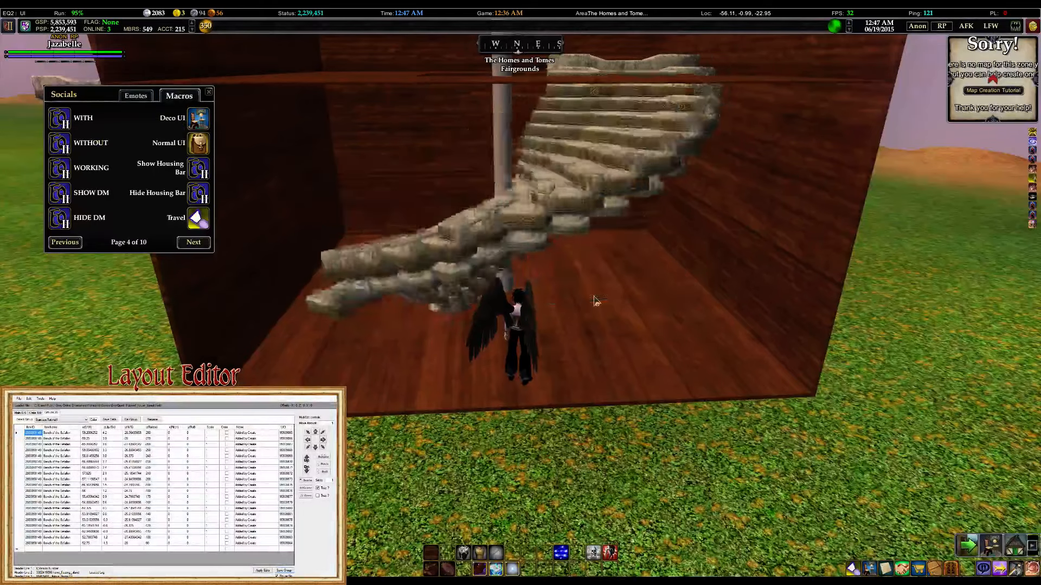
Switch to EverQuest II, enter the box, and climb the 200-degree bench staircase around the column
scroll(461, 490, "up", 5)
scroll(461, 493, "down", 5)
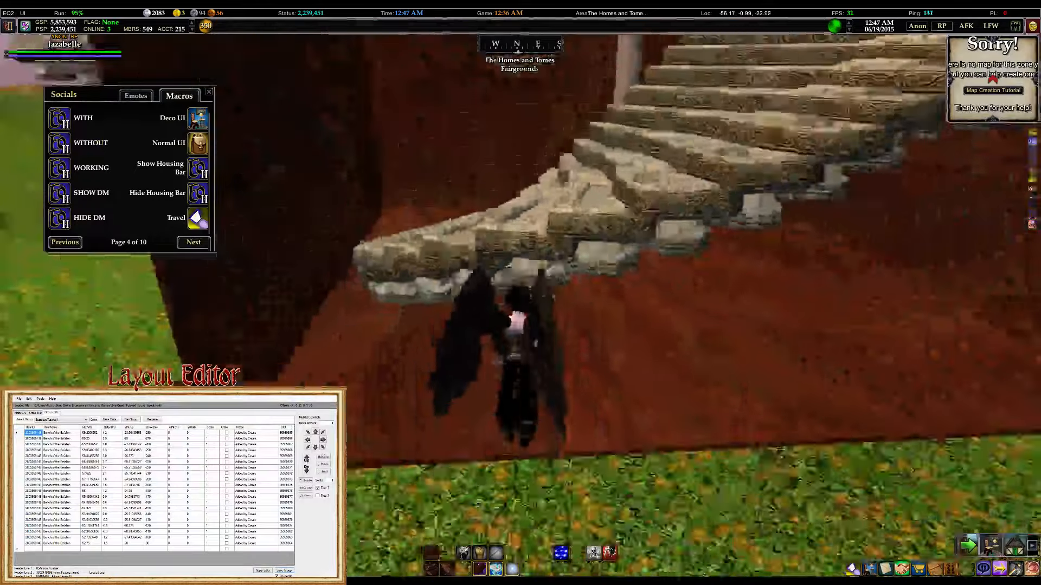
key("w")
key("d")
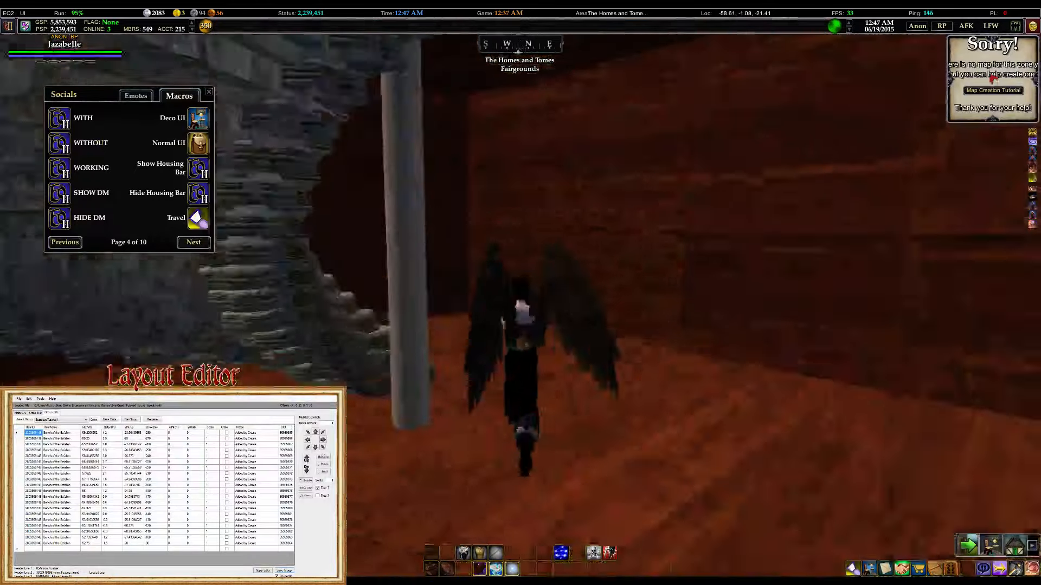
key("w")
key("a")
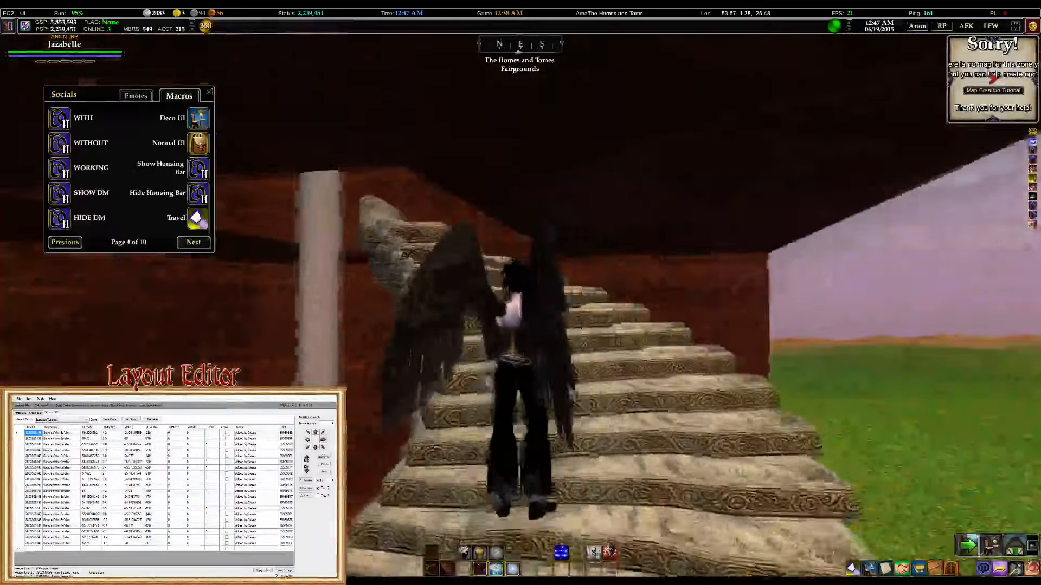
key("s")
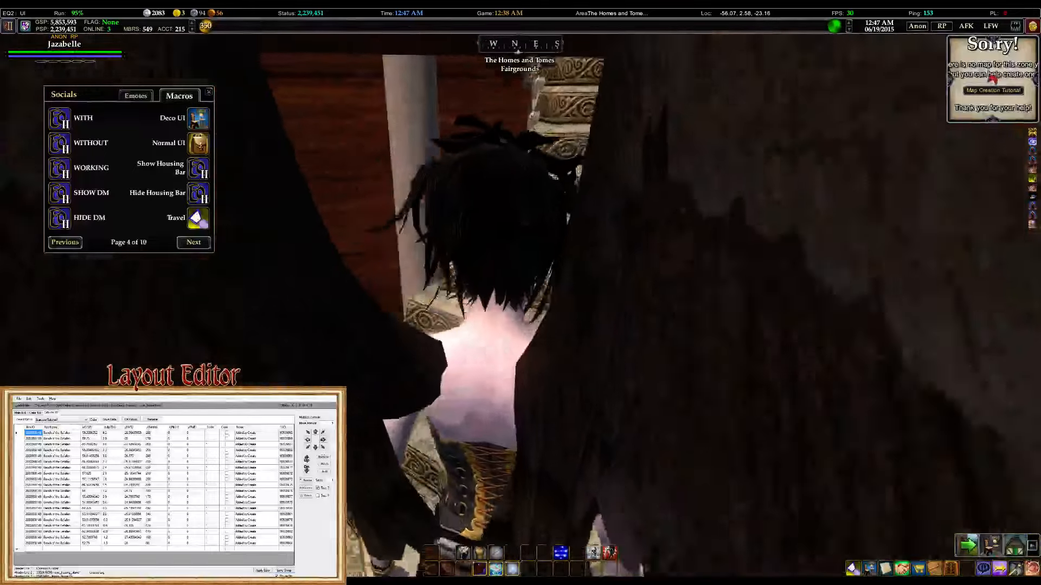
Examine the shape of the 200-degree bench staircase from outside the open side of the box
key("w")
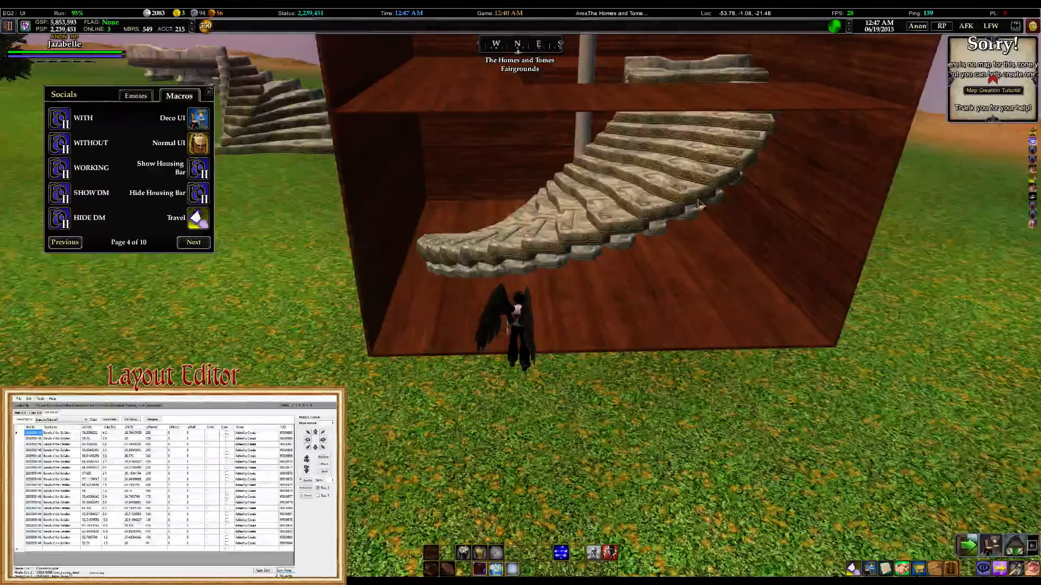
key("s")
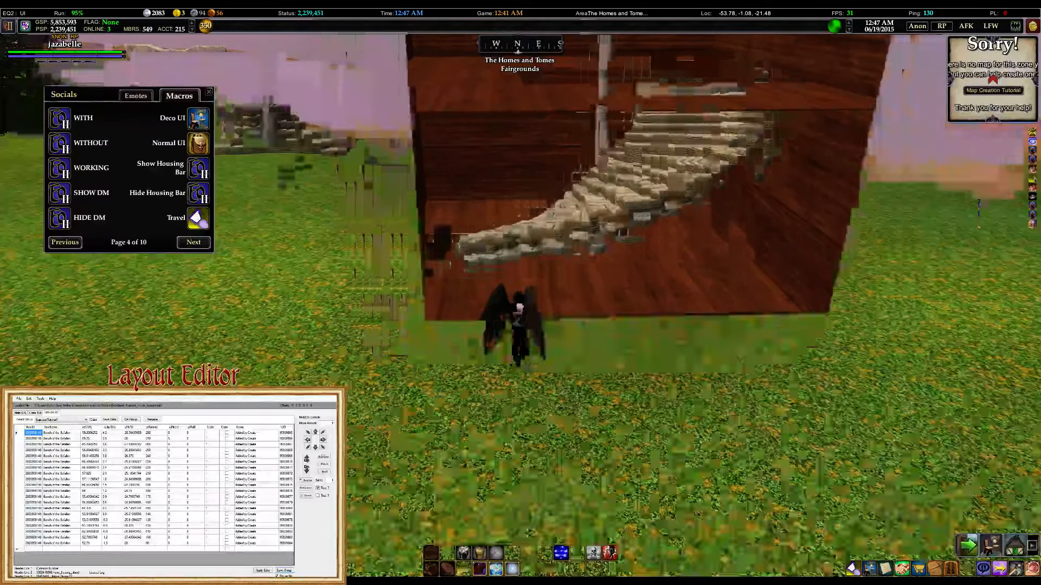
key("w")
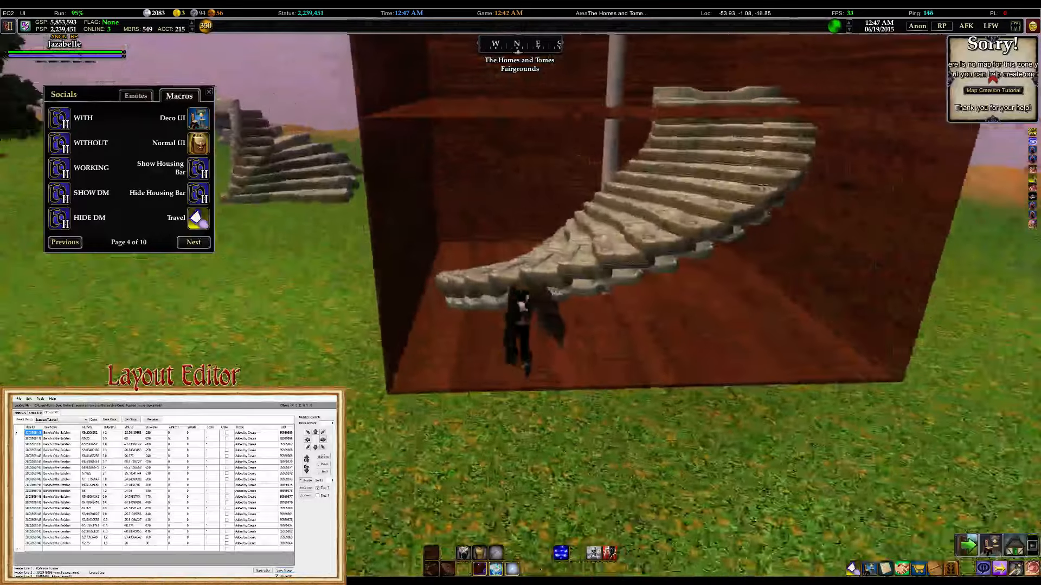
Walk into the box and examine the 200-degree bench staircase from the side and from behind the column
key("a")
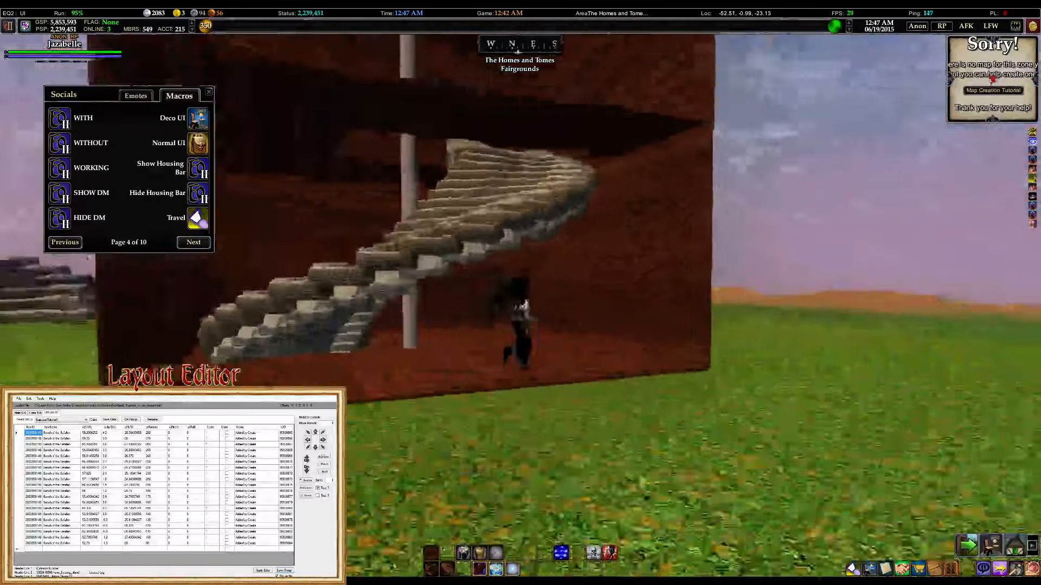
key("d")
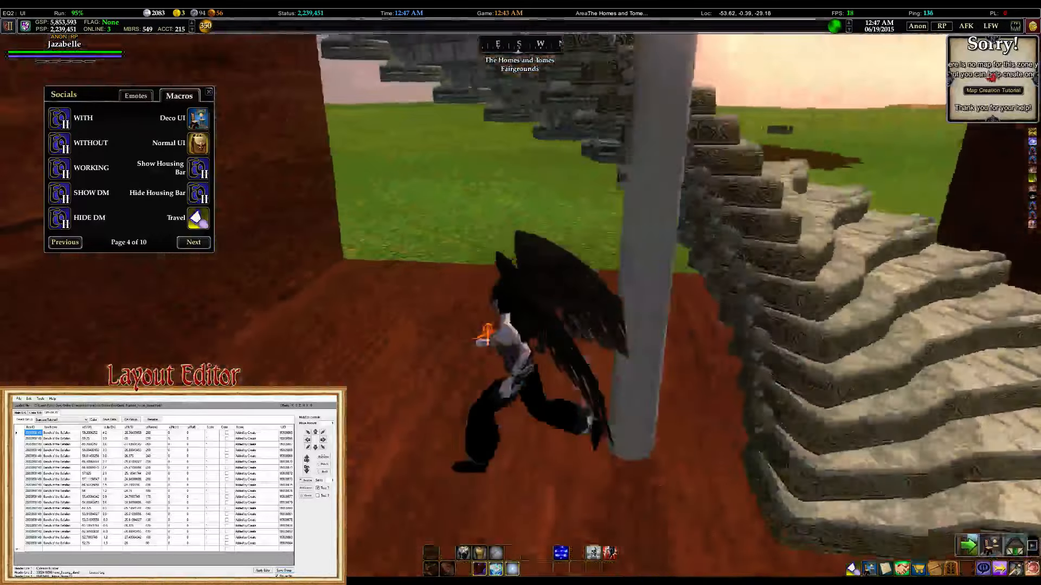
Back out of the box, then in Layout Editor crate all 20 benches in StaircaseTutorial1 and delete the group
key("s")
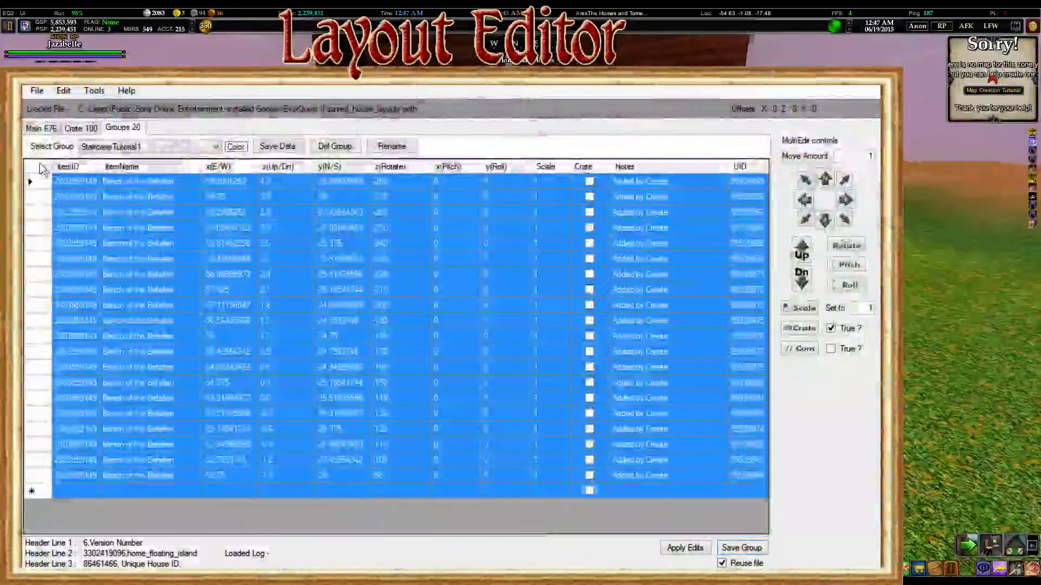
left_click(799, 328)
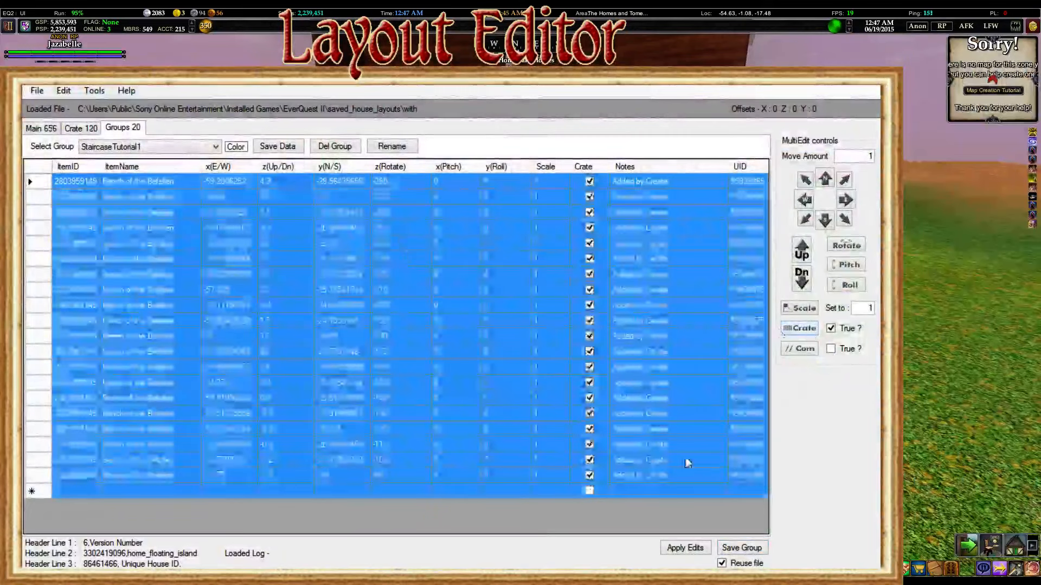
left_click(324, 150)
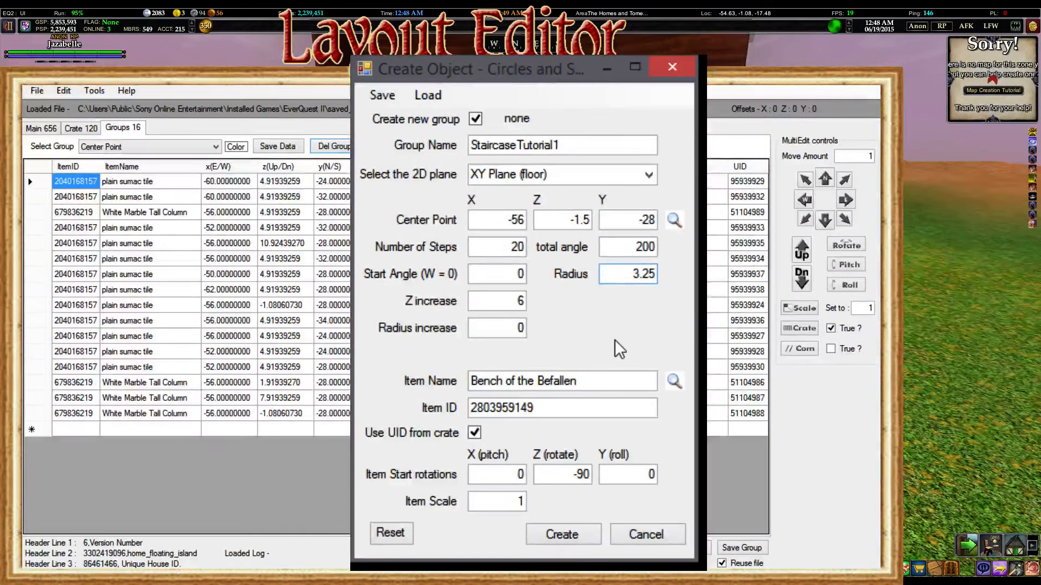
Keep 20 steps, a total angle of 200 and start angle 0, change the radius, and create the StaircaseTutorial1 group
left_click(629, 249)
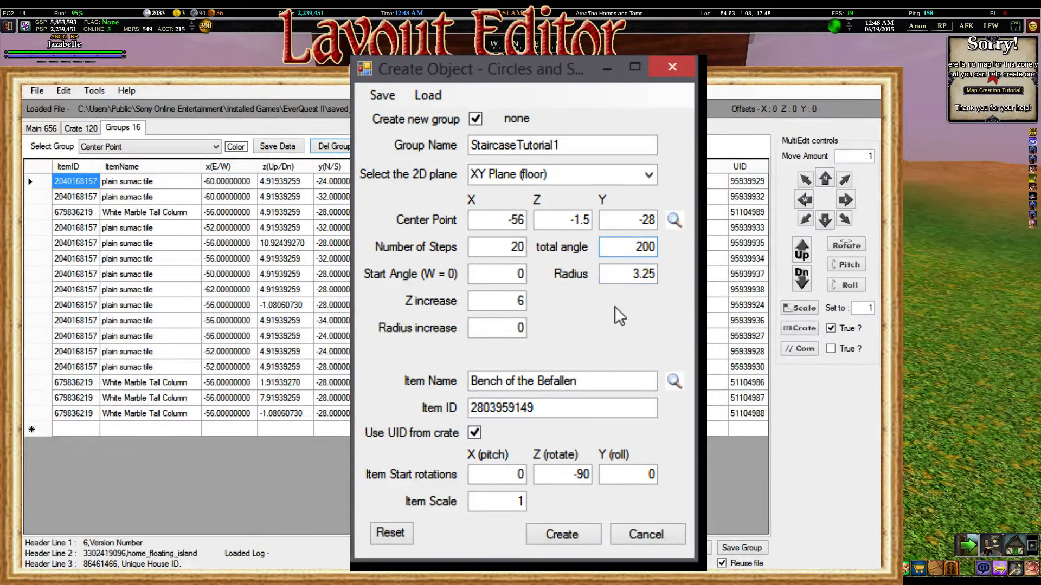
left_click(627, 276)
left_click(562, 538)
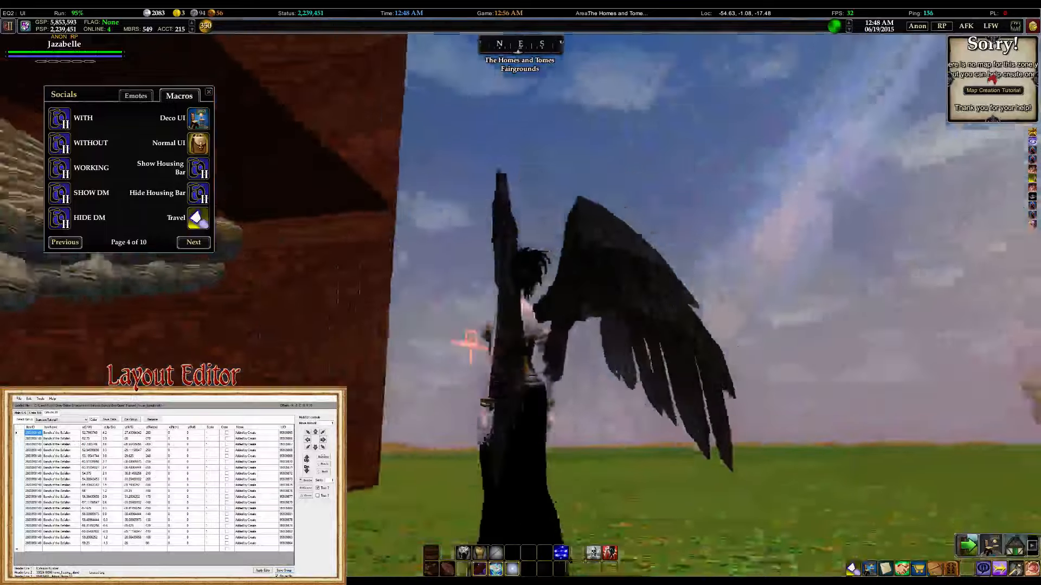
Switch to EverQuest II and view the bench staircase from in front of the box's open side
right_click_drag(471, 343, 515, 262)
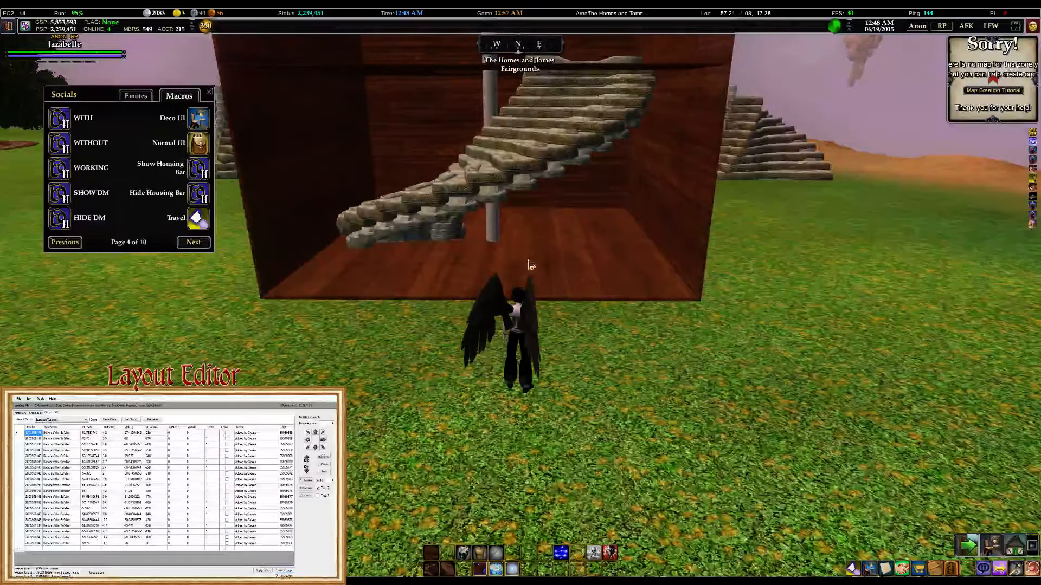
key("w")
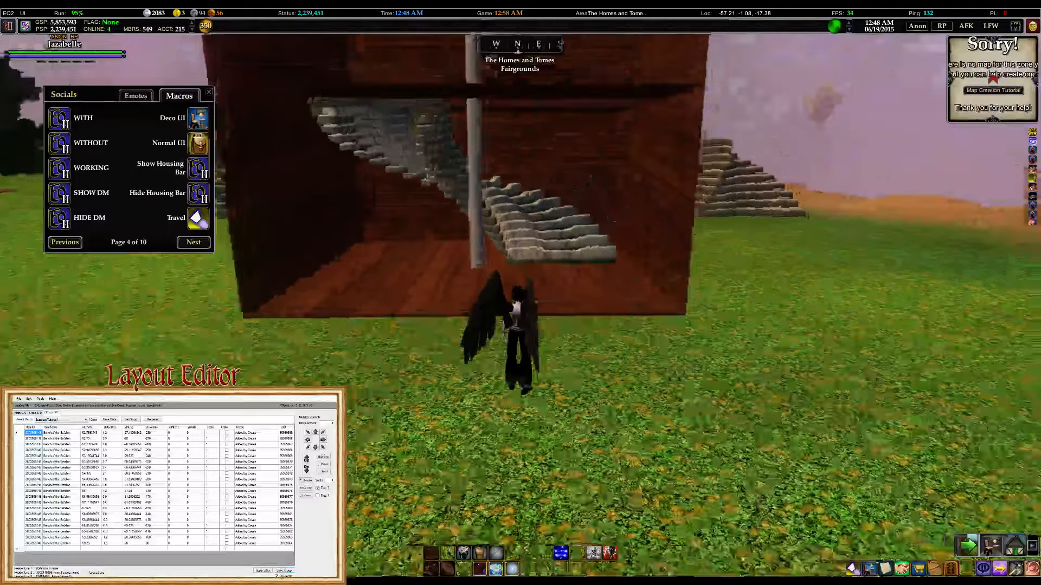
Inspect the spiral staircase and its lower steps from the open front of the wooden room
right_click_drag(557, 279, 579, 316)
key("w")
key("w")
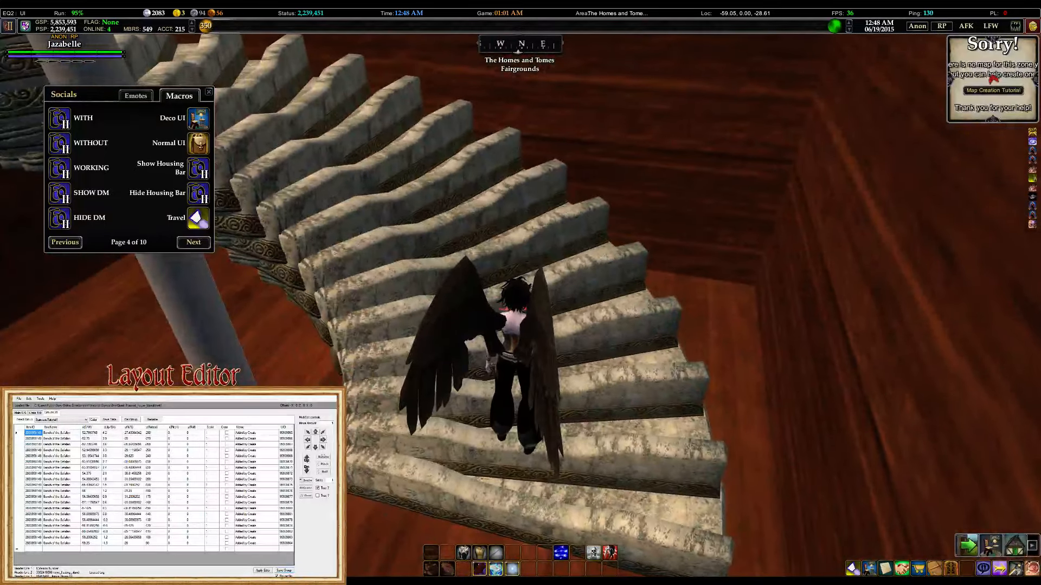
key("s")
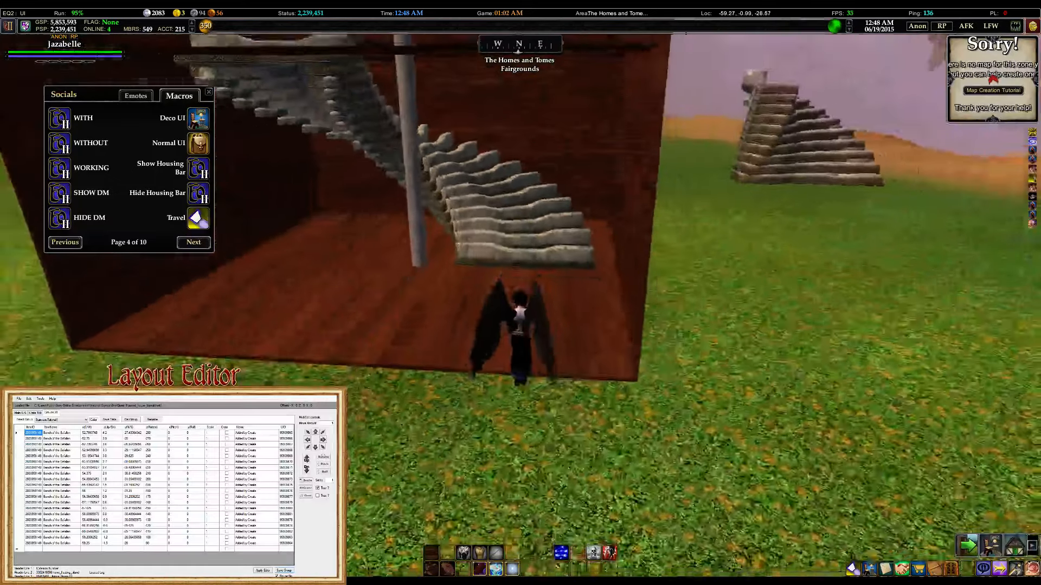
key("q")
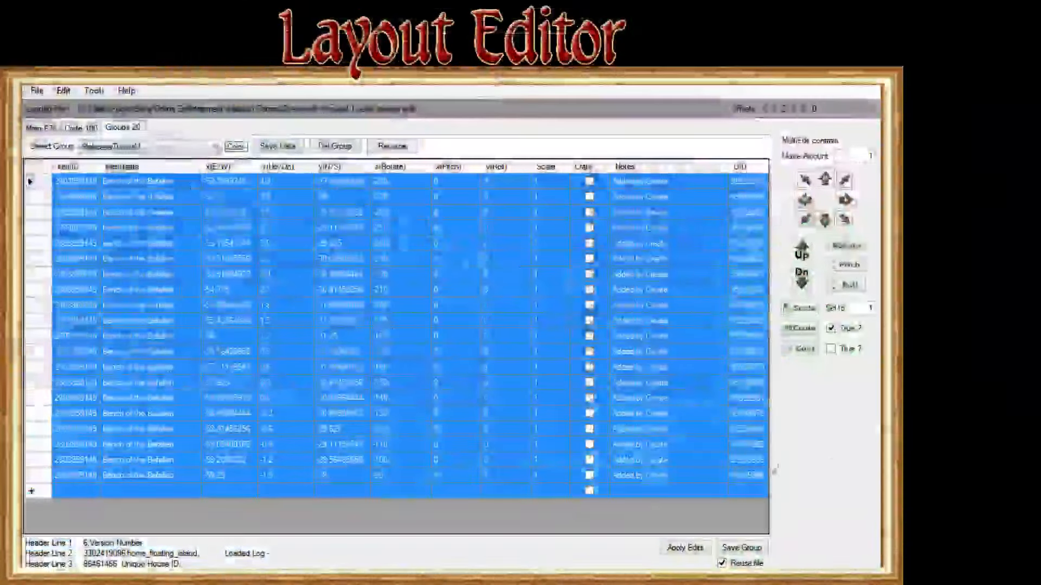
In the Layout Editor, crate and delete the StaircaseTutorial1 group, and recreate it with radius 3.25 and total angle -200
left_click(799, 327)
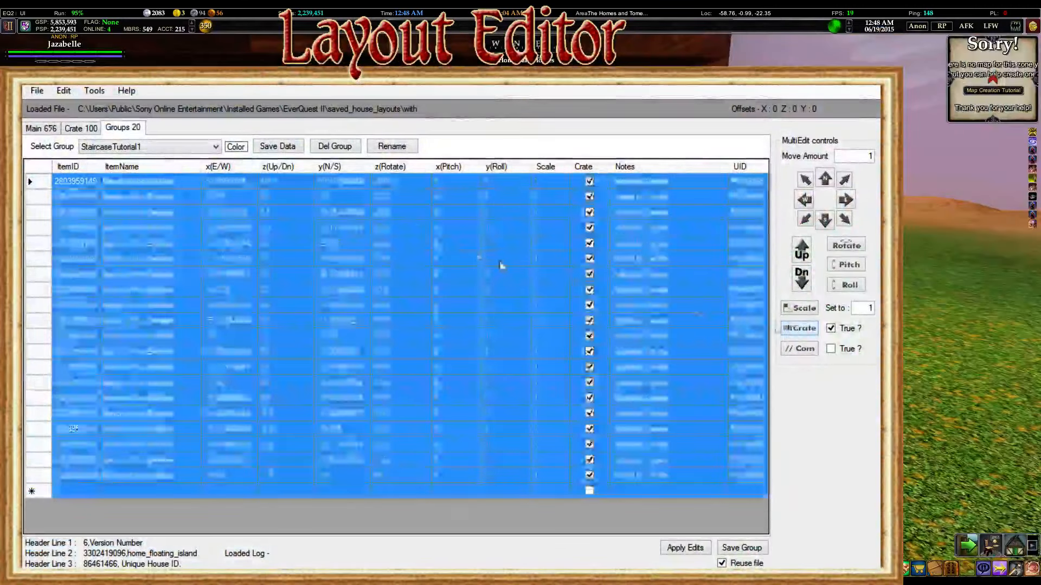
left_click(346, 148)
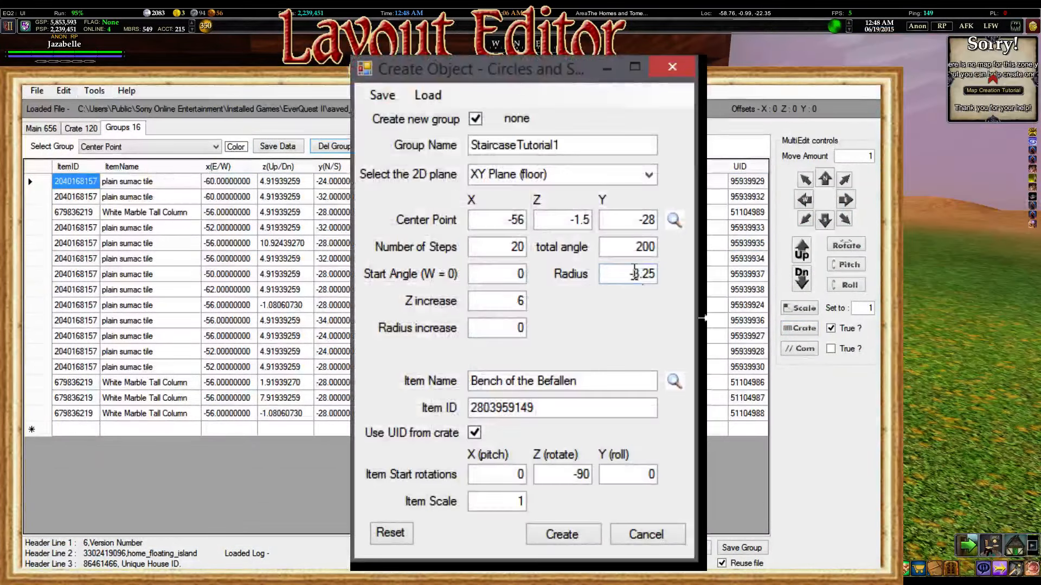
left_click(649, 269)
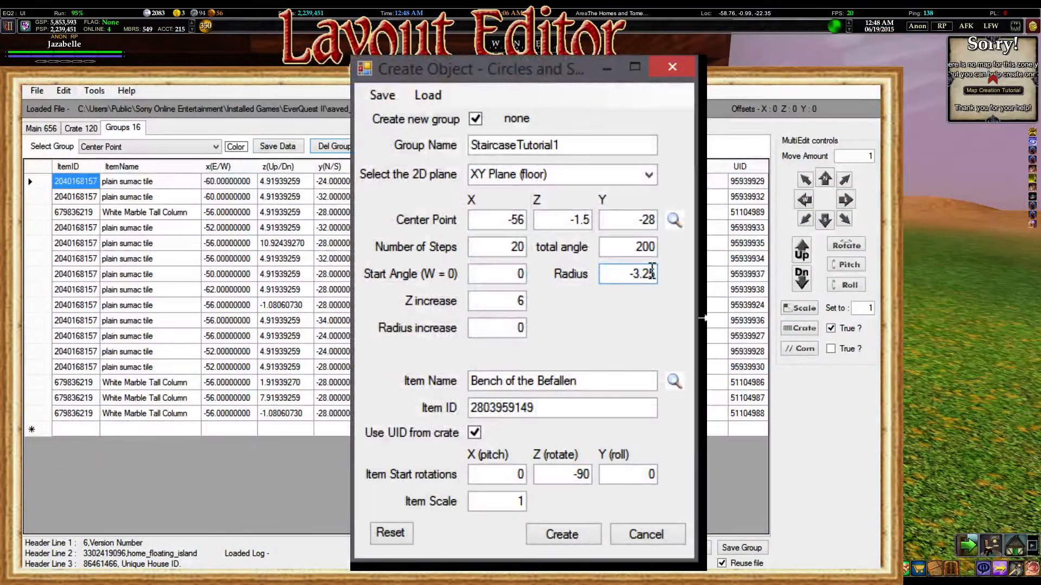
left_click(613, 242)
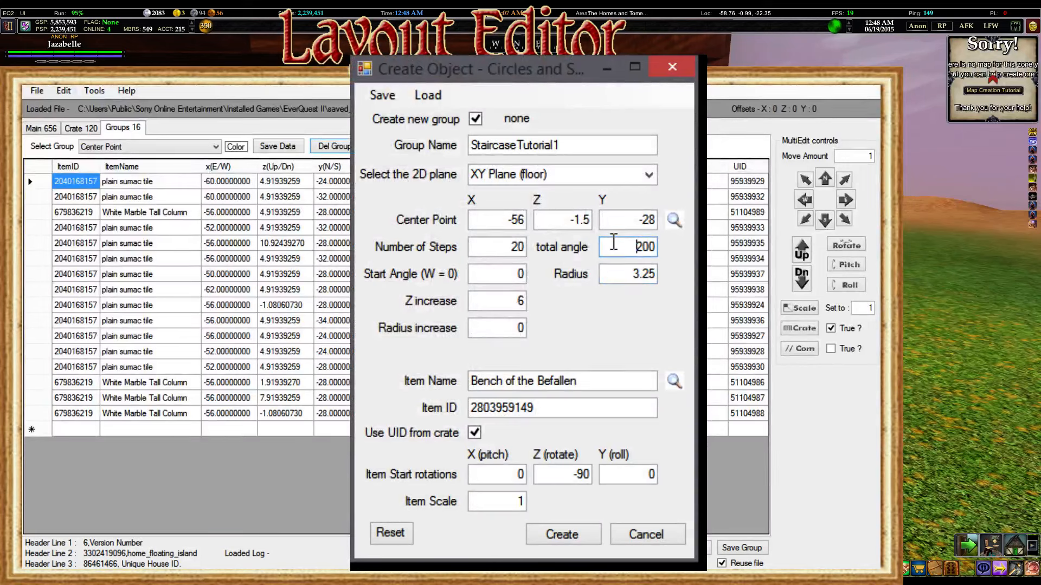
left_click(589, 541)
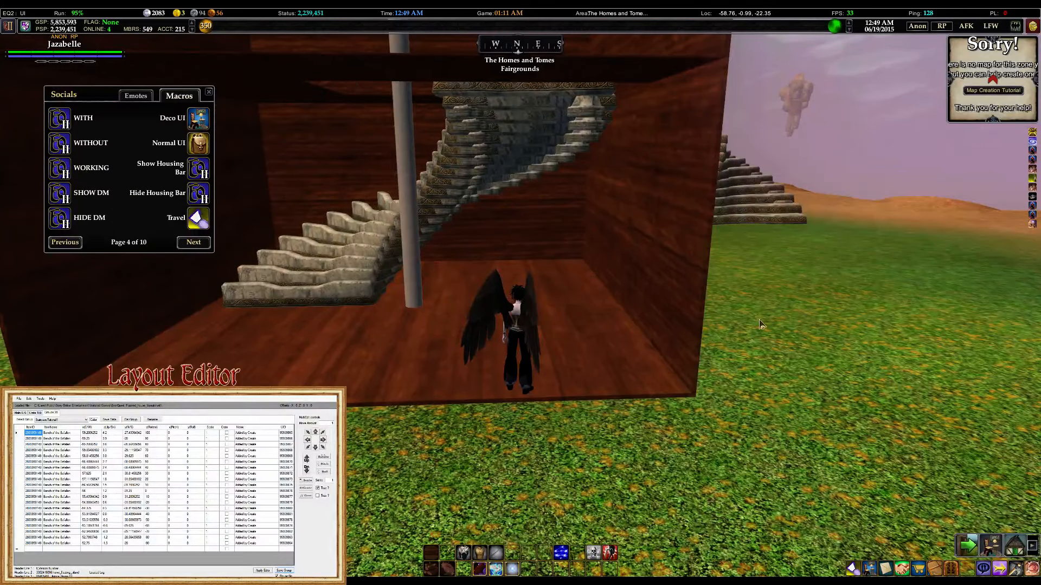
Return to the game and examine how the recreated staircase's benches face, from the room's front and up close
key("a")
right_click_drag(587, 294, 590, 328)
key("d")
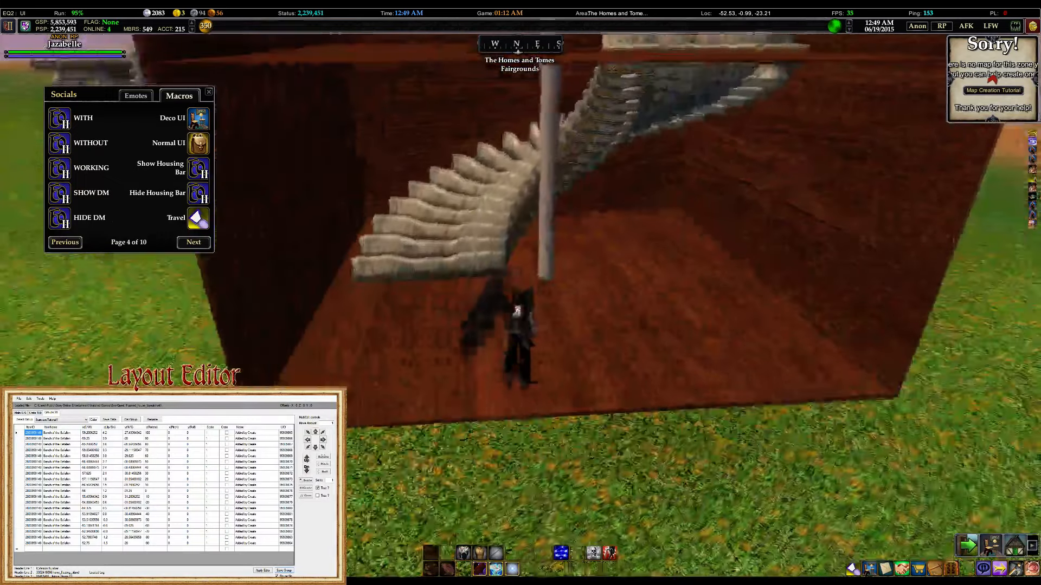
key("w")
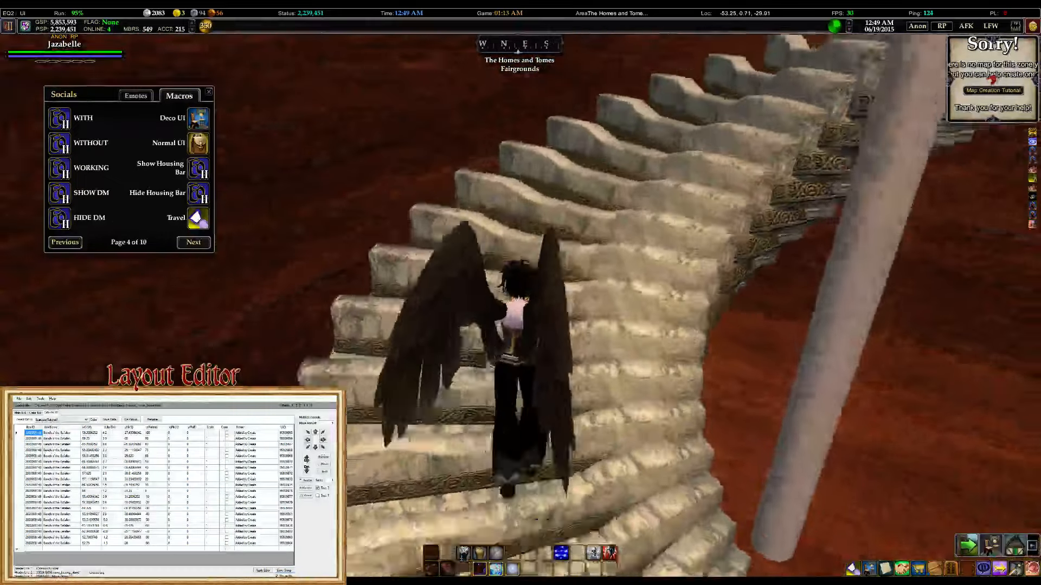
scroll(590, 328, "up", 5)
key("w")
right_click_drag(589, 329, 482, 302)
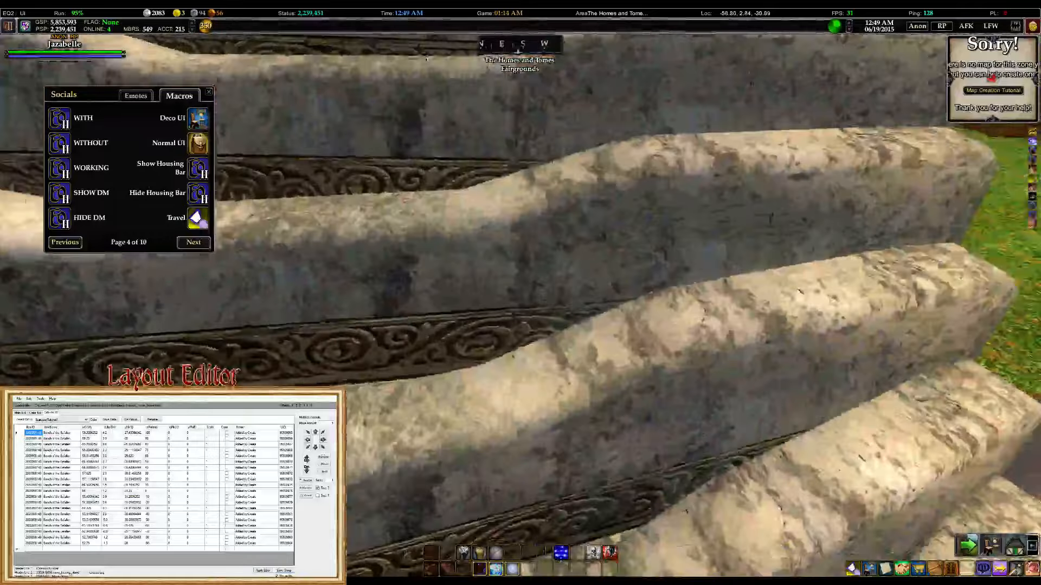
scroll(696, 331, "down", 8)
key("s")
key("w")
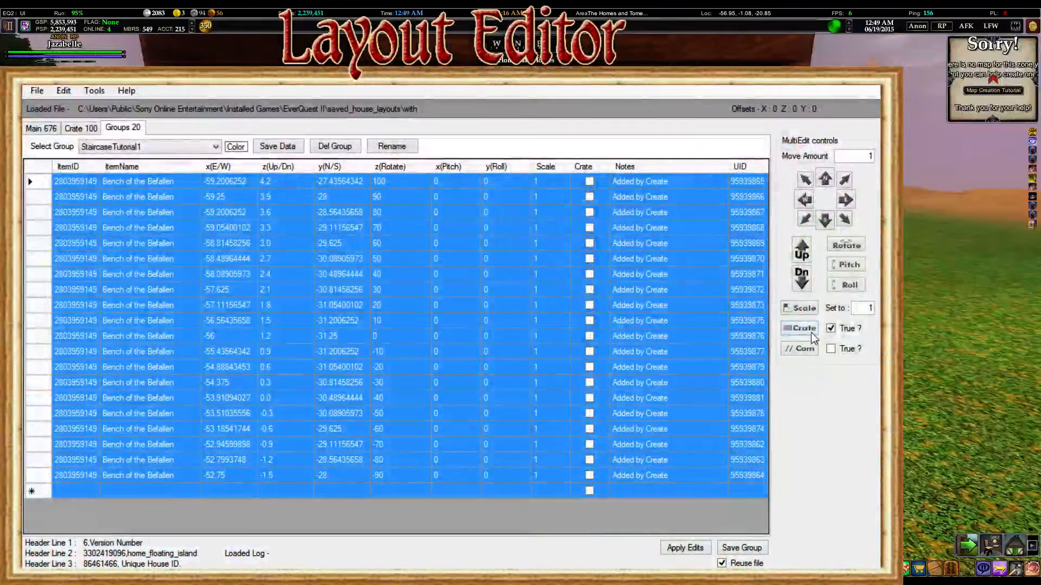
In the Layout Editor, crate and delete the StaircaseTutorial1 group, and recreate it with a Z start rotation of 90
left_click(811, 333)
left_click(327, 152)
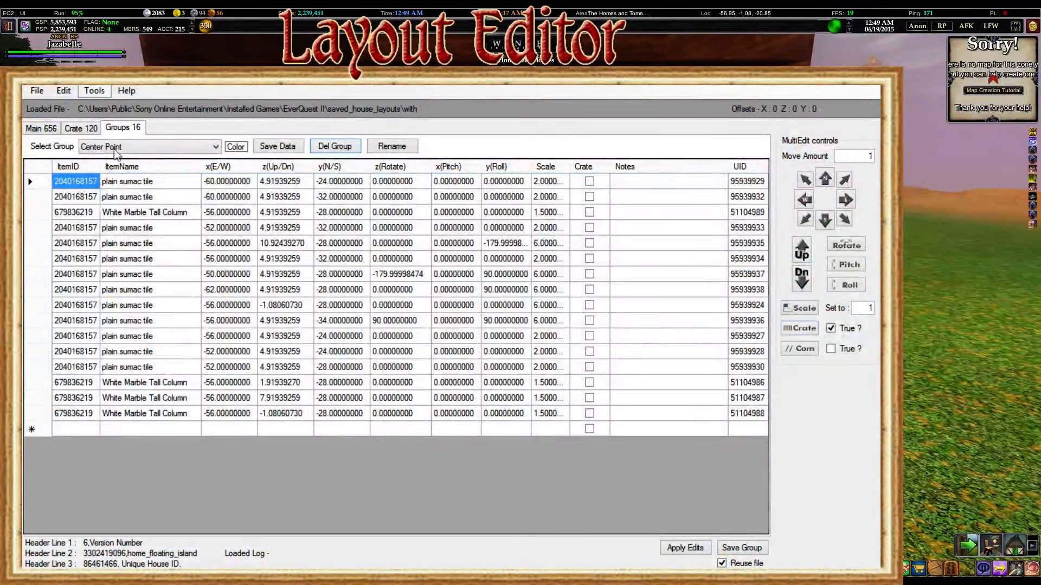
left_click(263, 168)
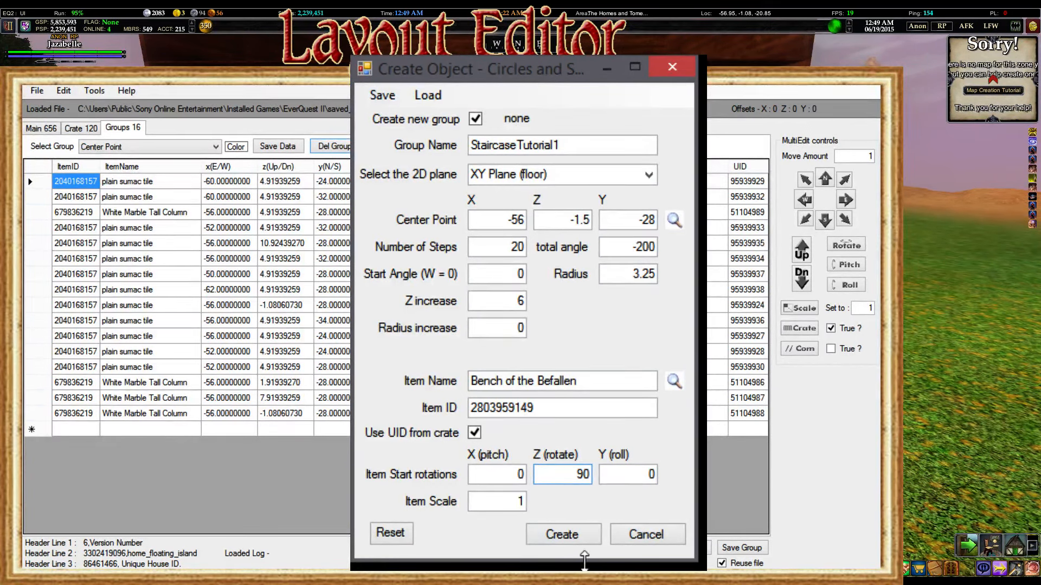
left_click(582, 537)
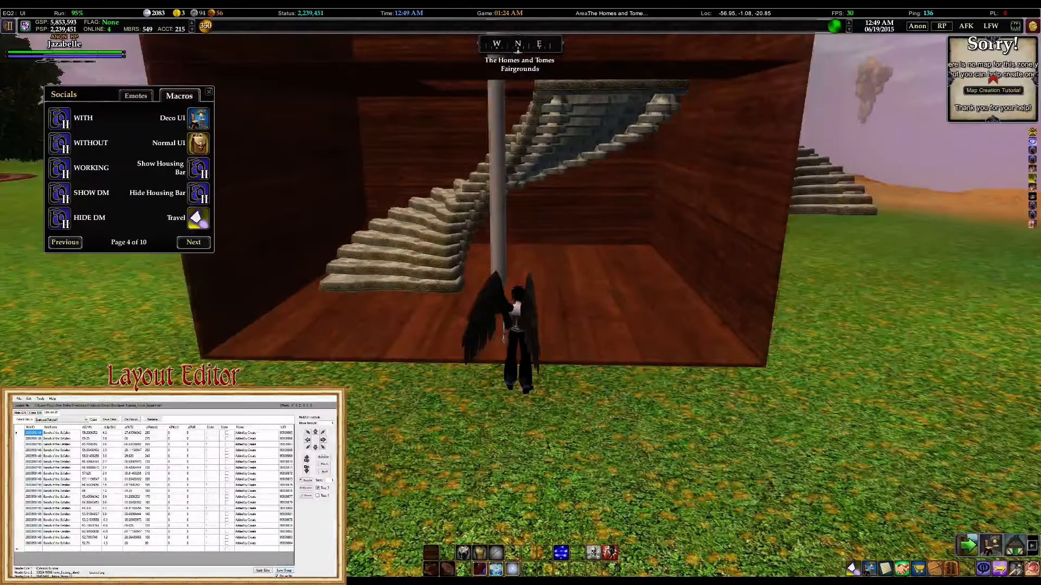
Back in the game, climb the staircase and check how its uppermost step lines up with the upper floor
key("w")
key("w")
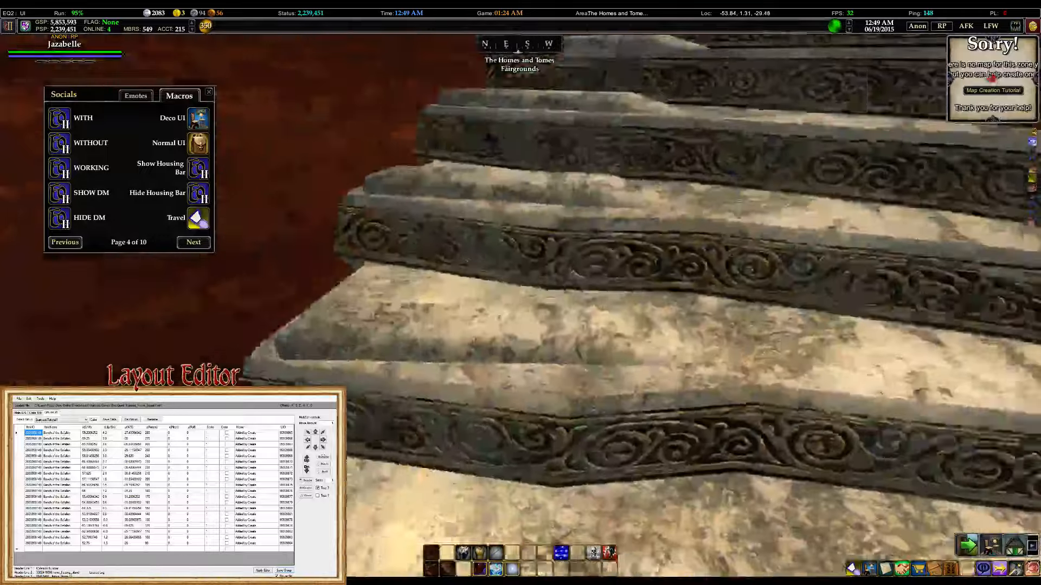
key("w")
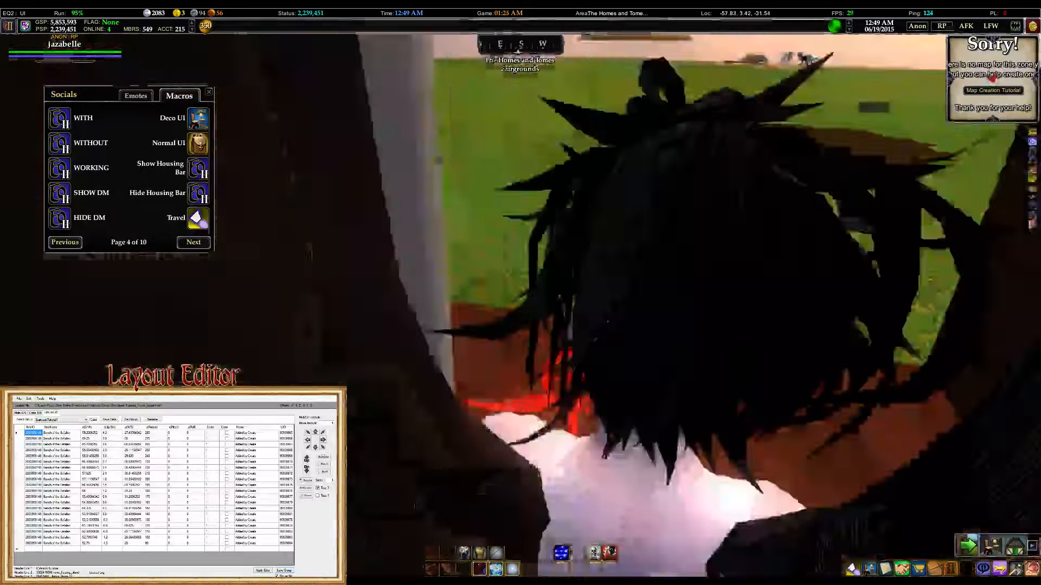
key("w")
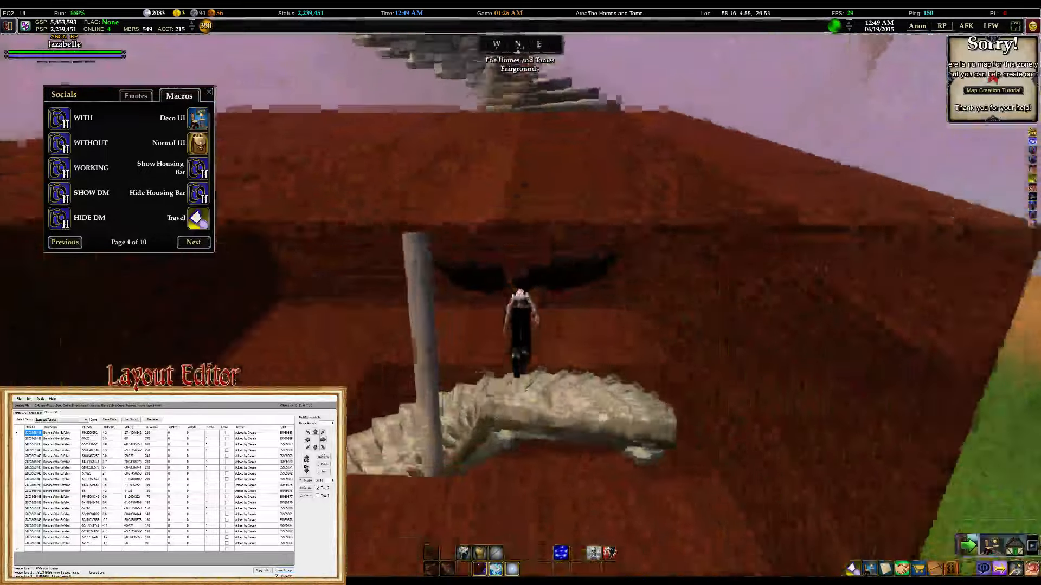
key("w")
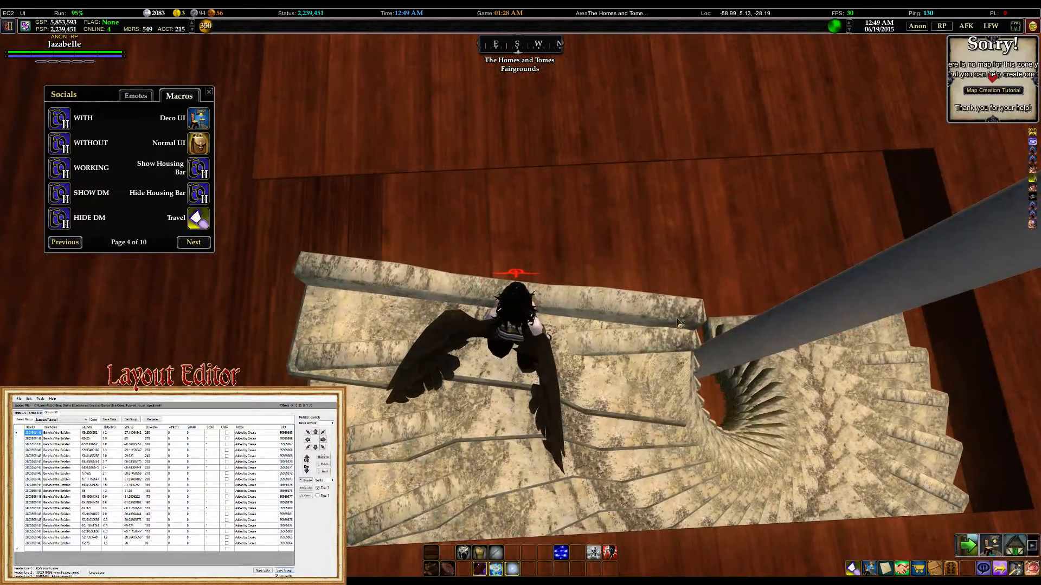
scroll(578, 293, "up", 2)
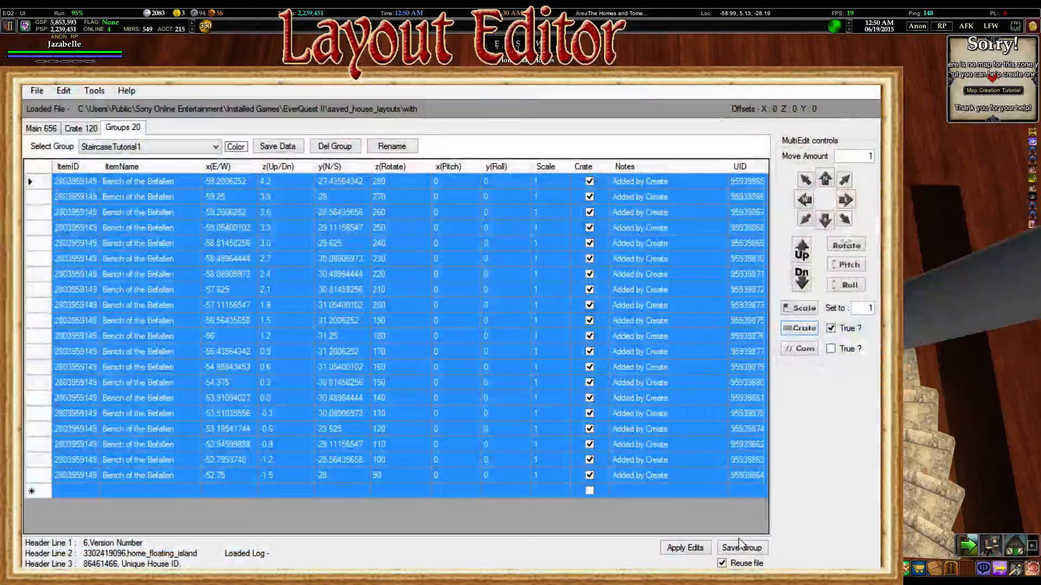
In the Layout Editor, delete the crated StaircaseTutorial1 group and recreate it with a total angle of -190
left_click(334, 147)
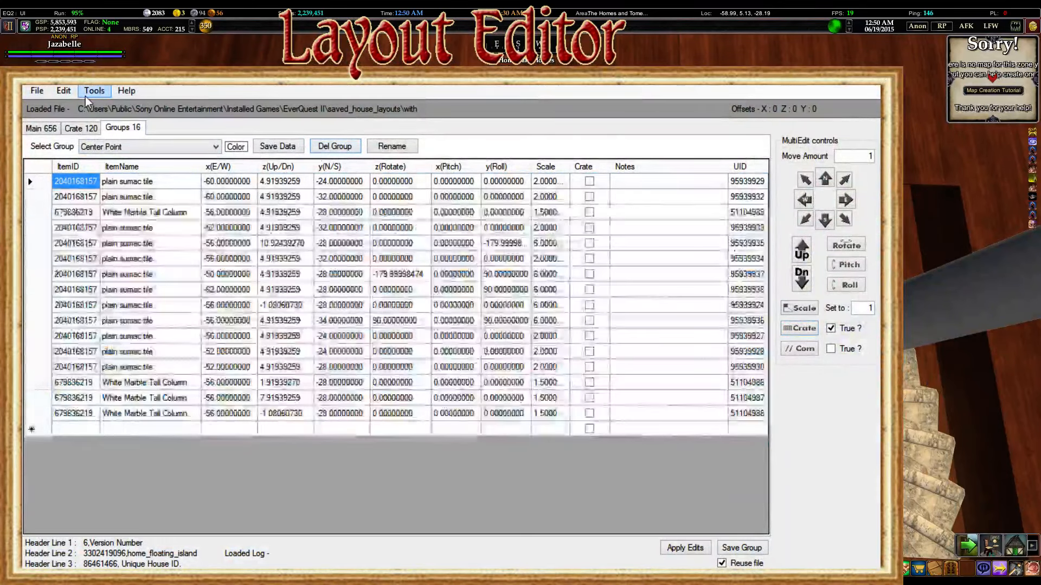
left_click(246, 179)
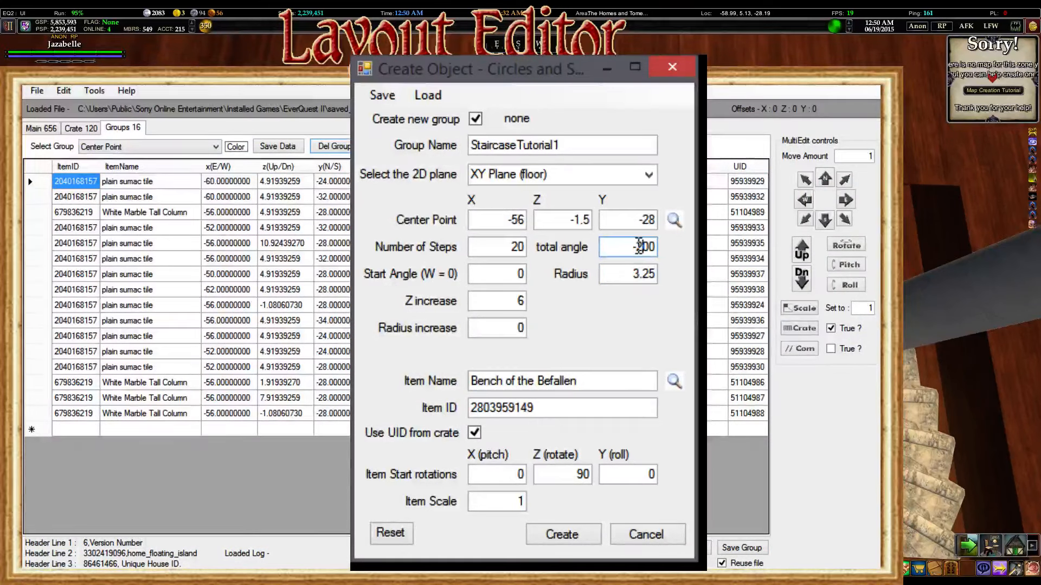
left_click_drag(637, 245, 700, 303)
type("190")
left_click(562, 537)
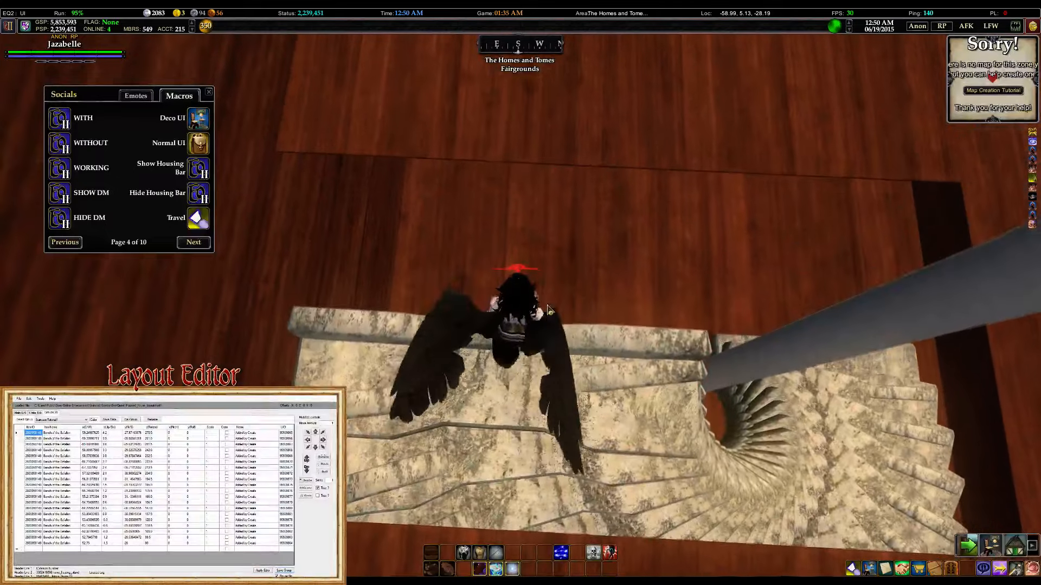
In the game, examine from above the uppermost step's angle and its gap to the upper floor's edge
key("d")
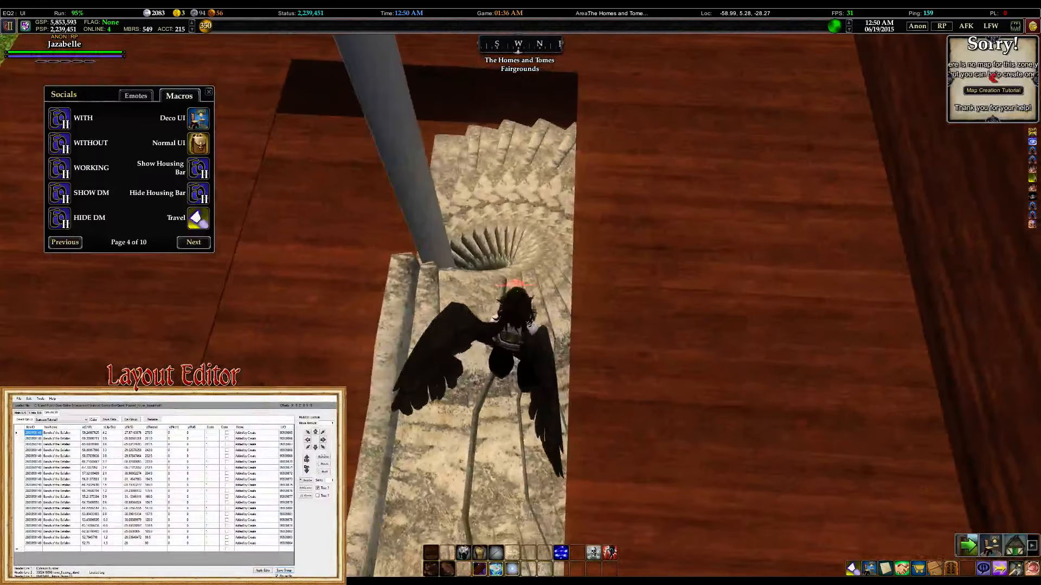
key("a")
key("Page_Down")
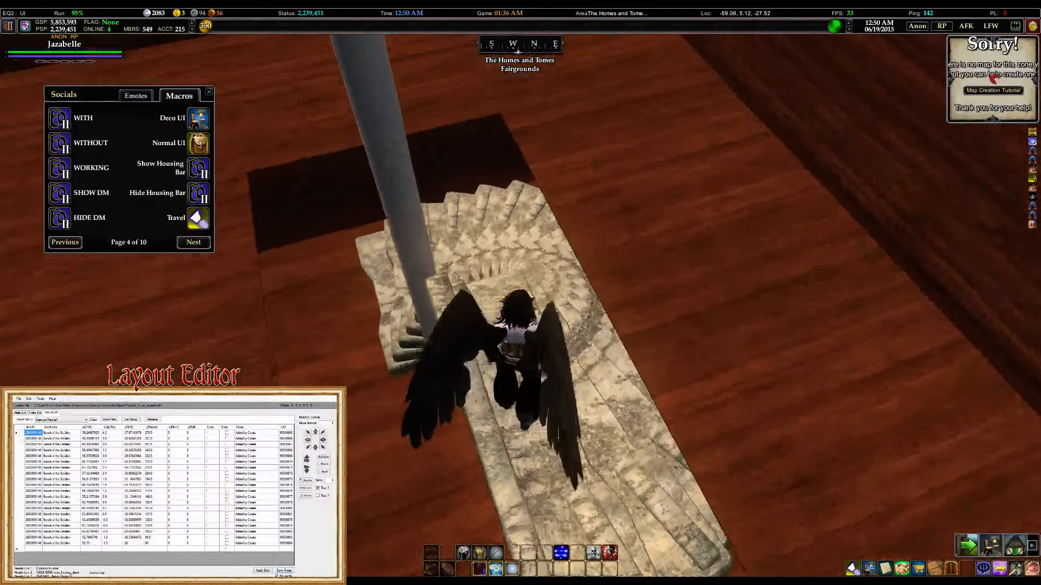
key("a")
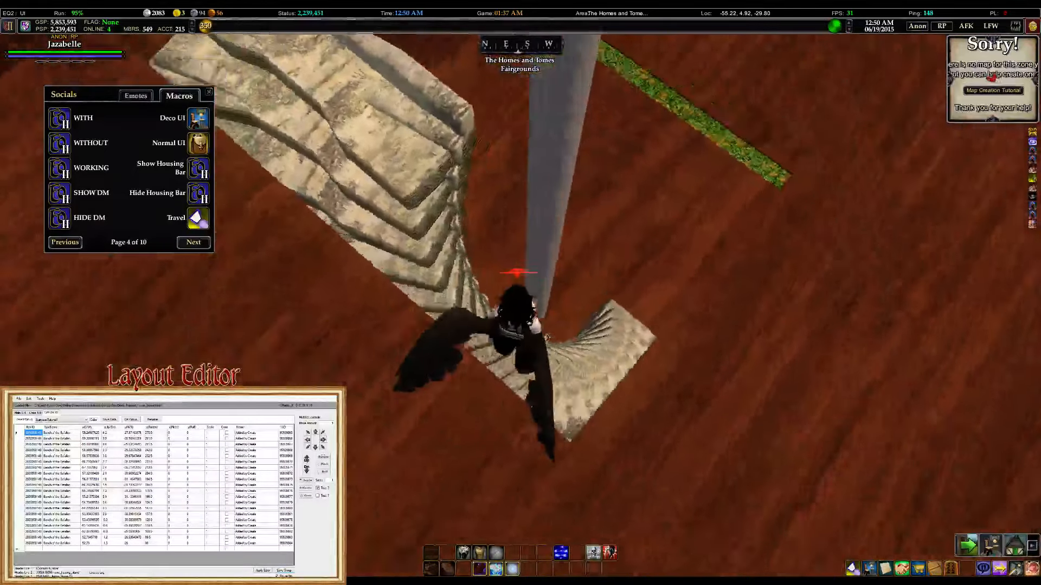
right_click_drag(564, 224, 564, 224)
right_click_drag(599, 254, 598, 254)
right_click_drag(241, 258, 241, 259)
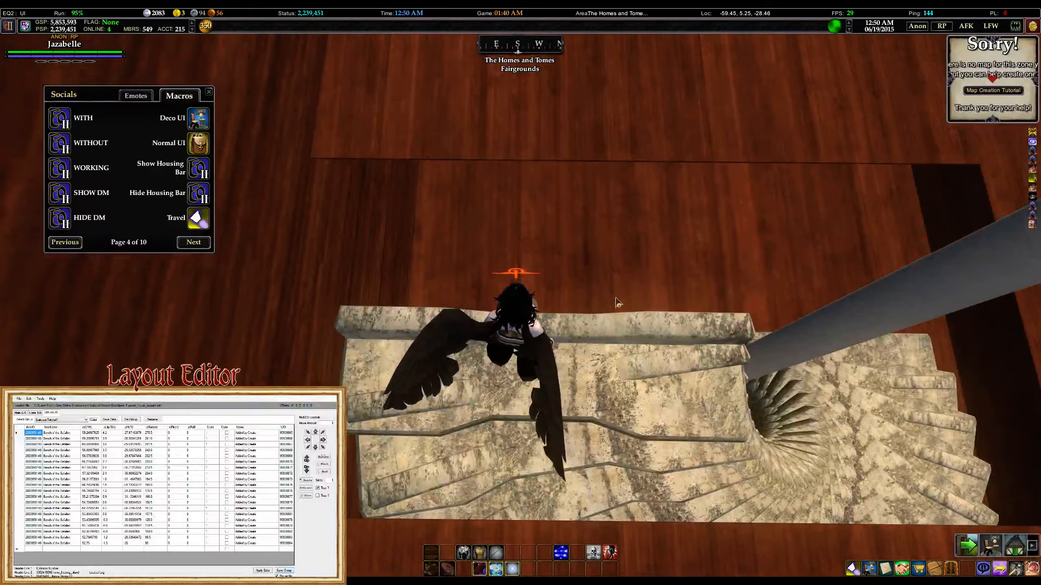
right_click_drag(564, 284, 565, 284)
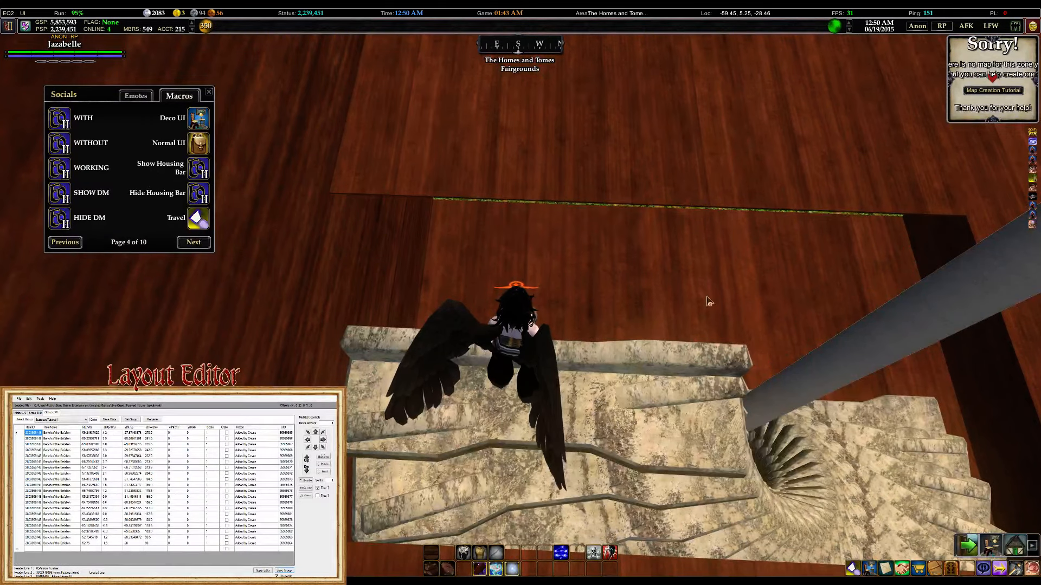
right_click_drag(655, 312, 654, 312)
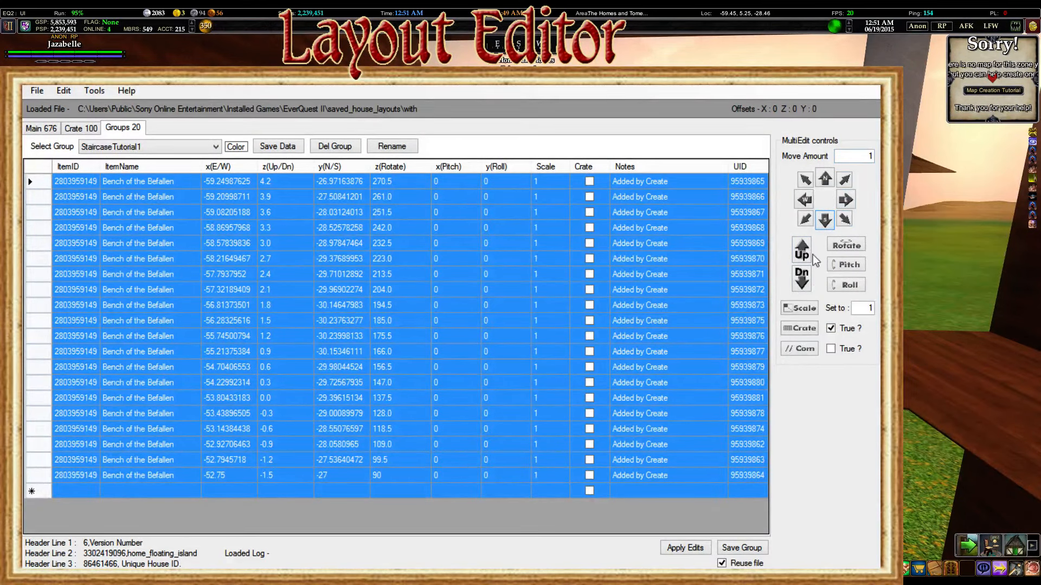
In the Layout Editor, save the StaircaseTutorial1 group, shift all its benches by 1 to increase y(N/S), and save it again
left_click(747, 549)
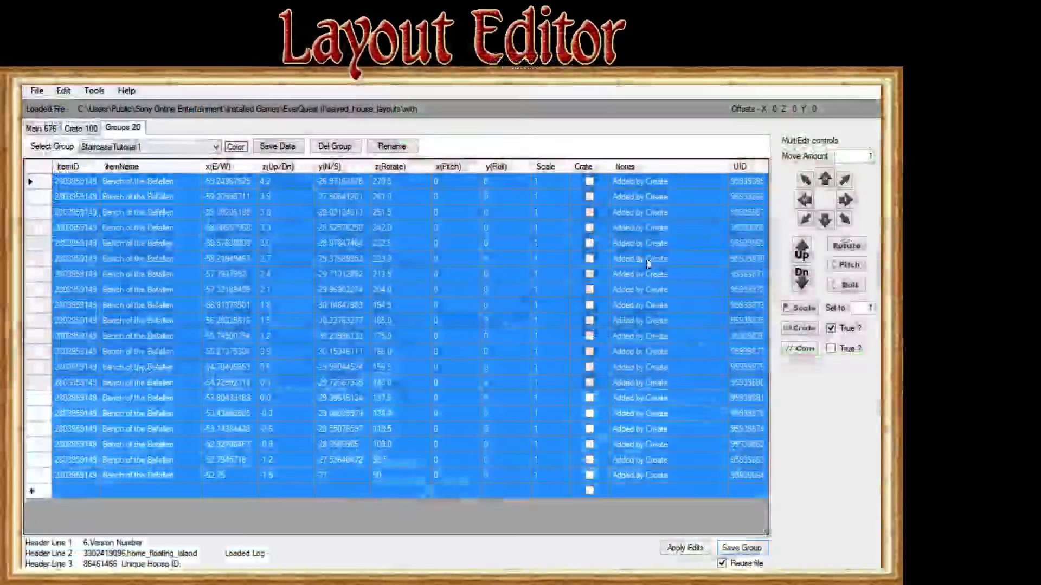
left_click(829, 218)
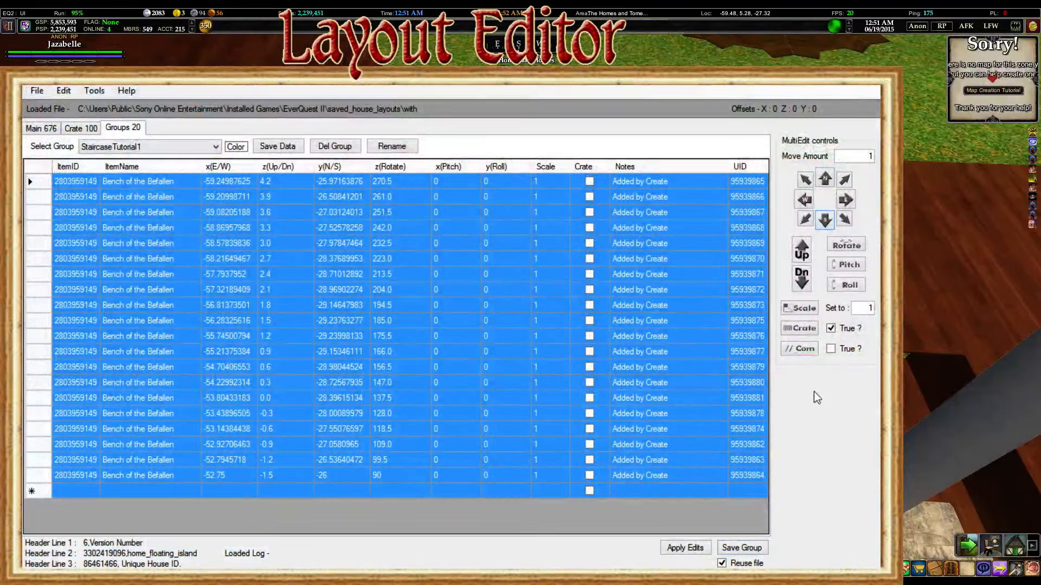
left_click(758, 548)
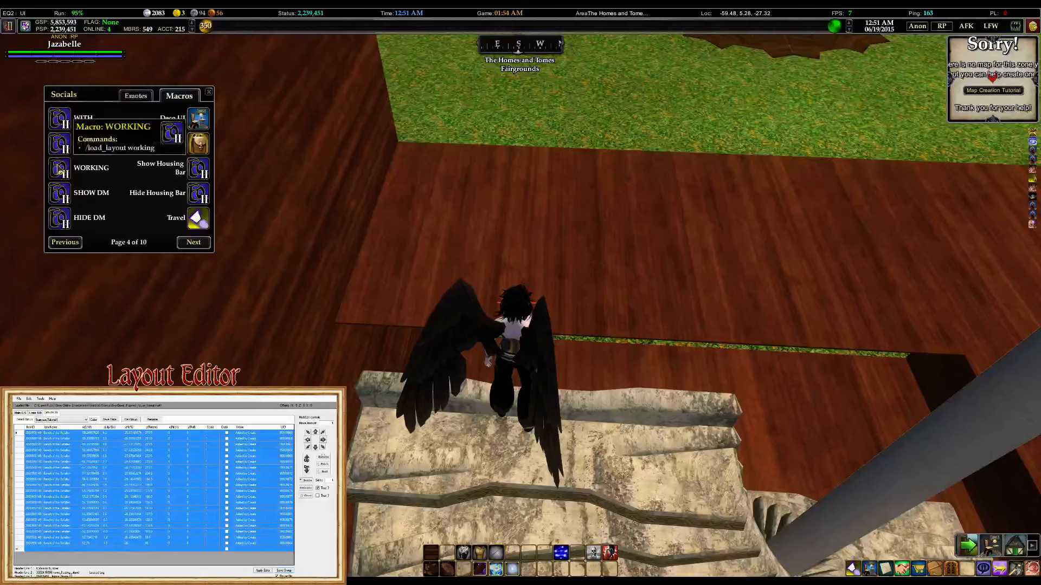
In the game, fly around the shifted staircase and check its top steps and position relative to the central column
right_click_drag(612, 284, 805, 222)
key("s")
key("w")
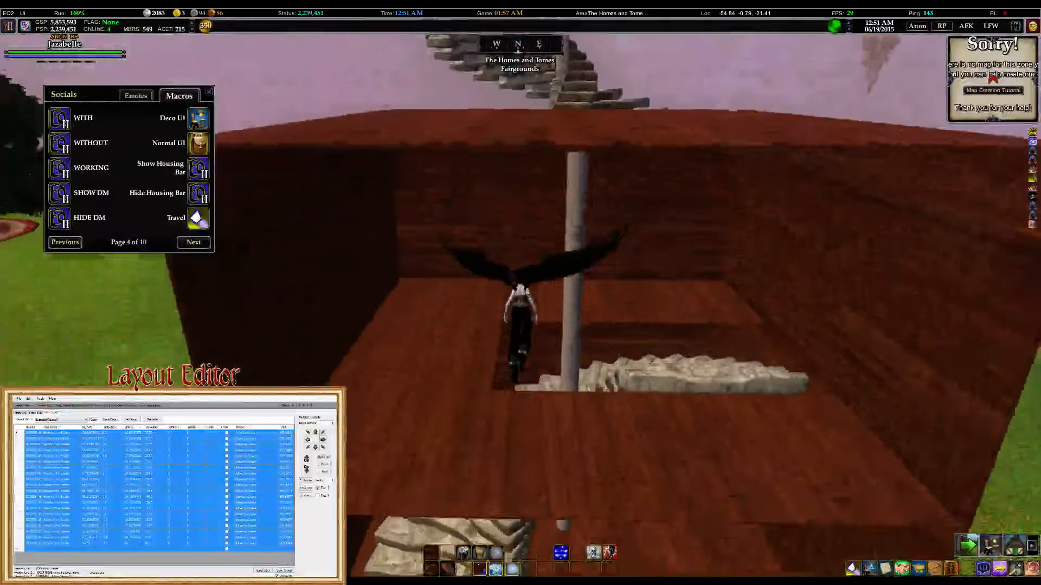
key("w")
right_click_drag(520, 292, 677, 274)
key("w")
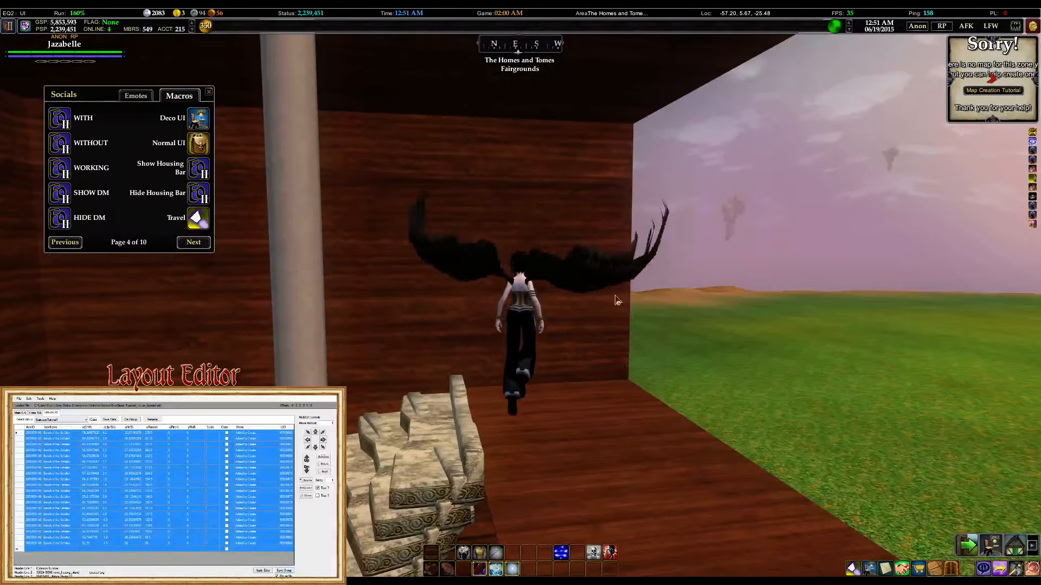
left_click_drag(617, 301, 453, 479)
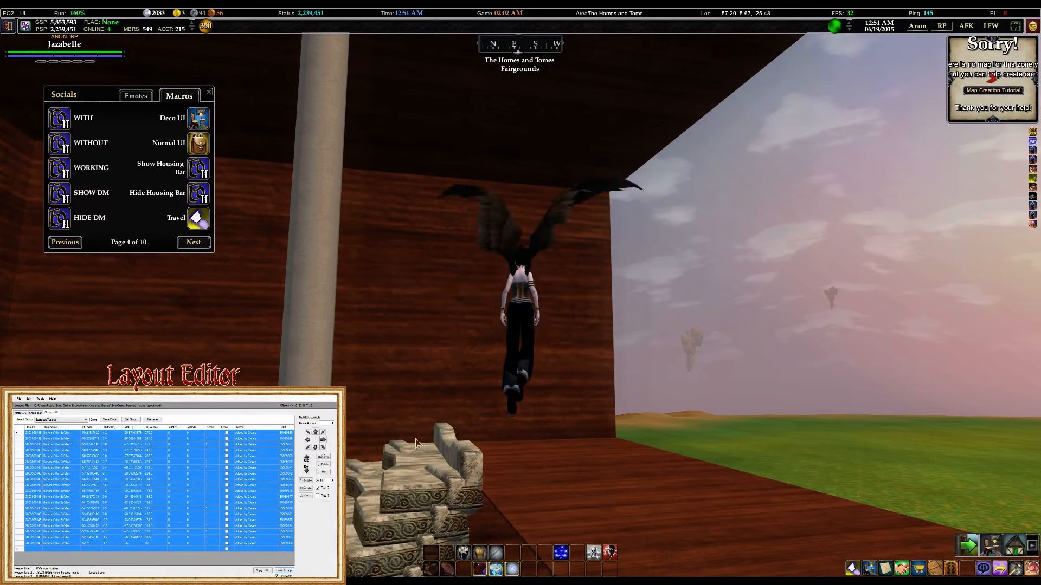
In the Layout Editor, crate all benches of the StaircaseTutorial1 group and delete the group
right_click_drag(530, 419, 498, 461)
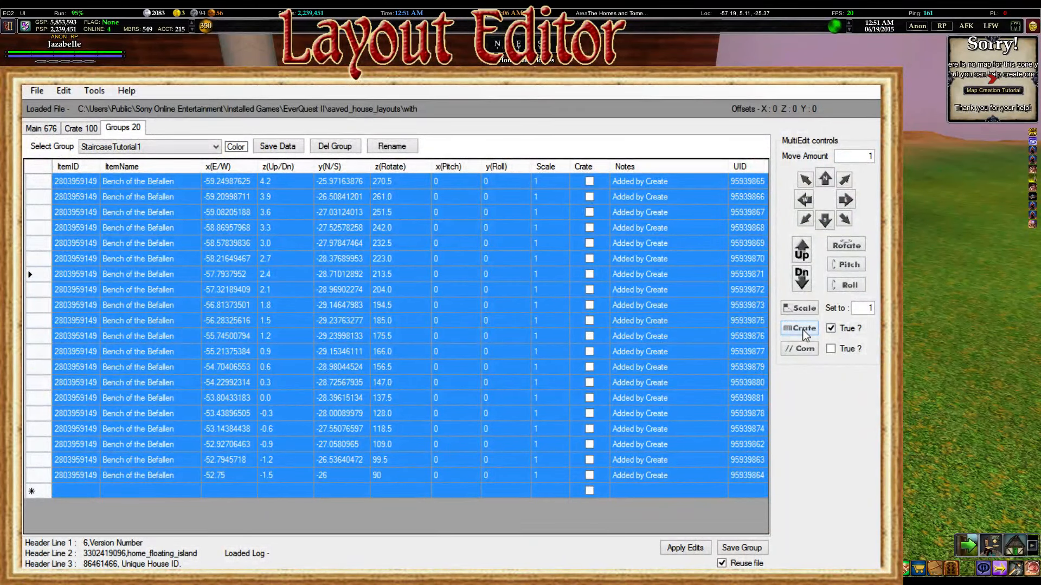
left_click(800, 328)
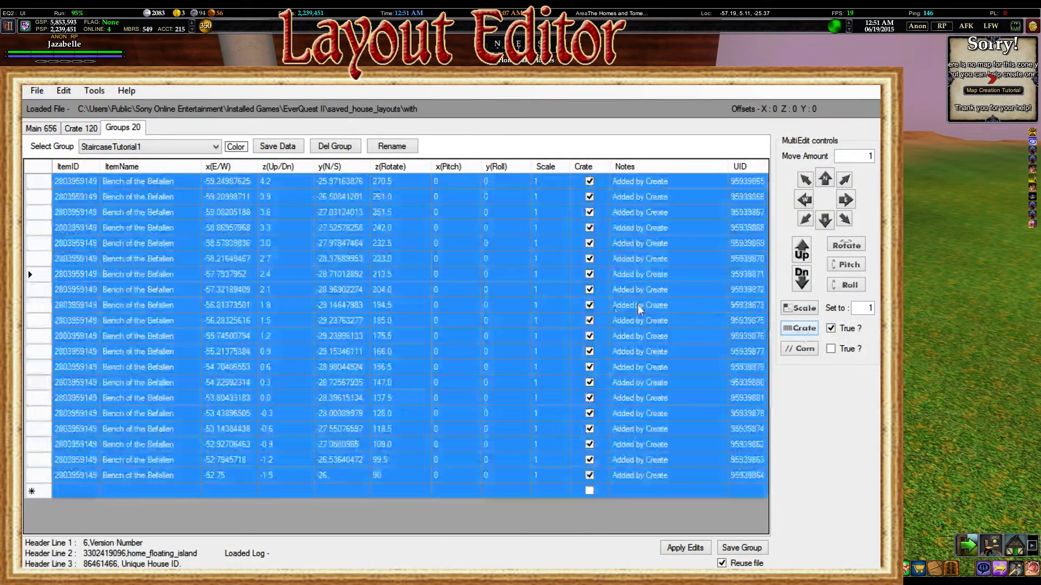
left_click(334, 147)
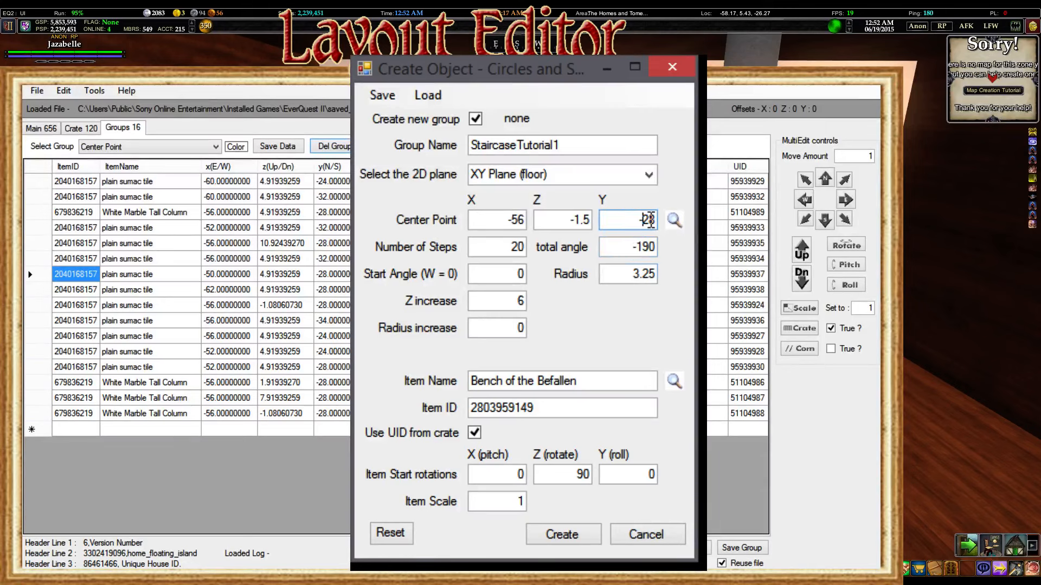
Set the new staircase's center point Y to -26 and its number of steps to 19, sorting the Center Point items by z(Up/Dn)
left_click_drag(650, 220, 662, 223)
left_click(647, 249)
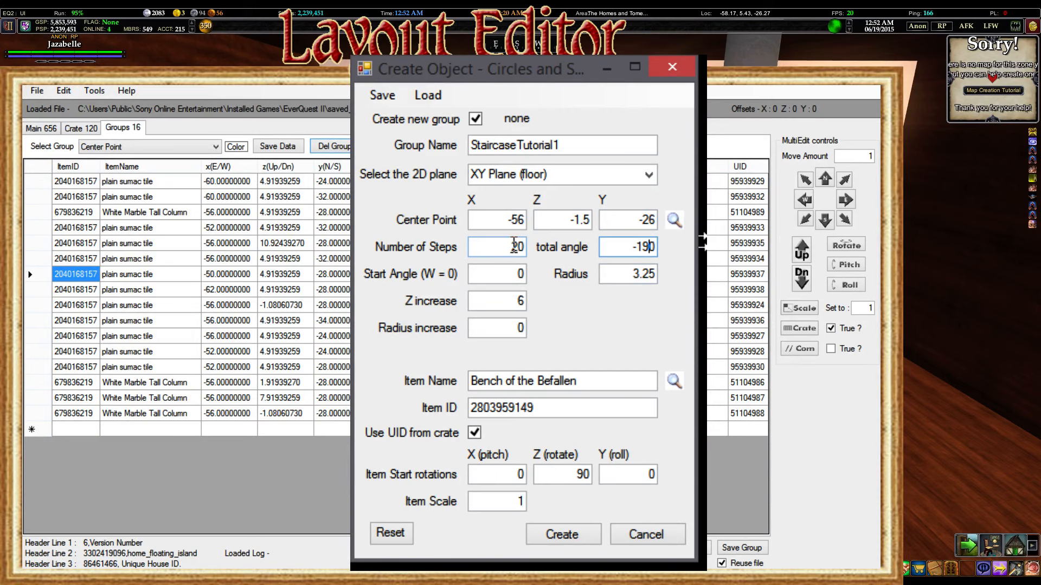
double_click(514, 246)
type("1")
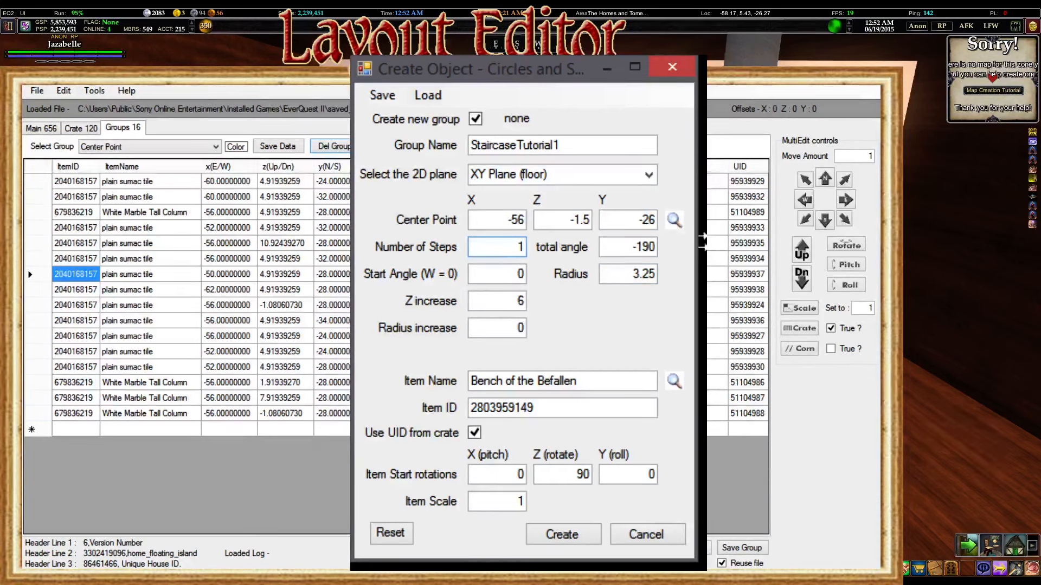
type("9")
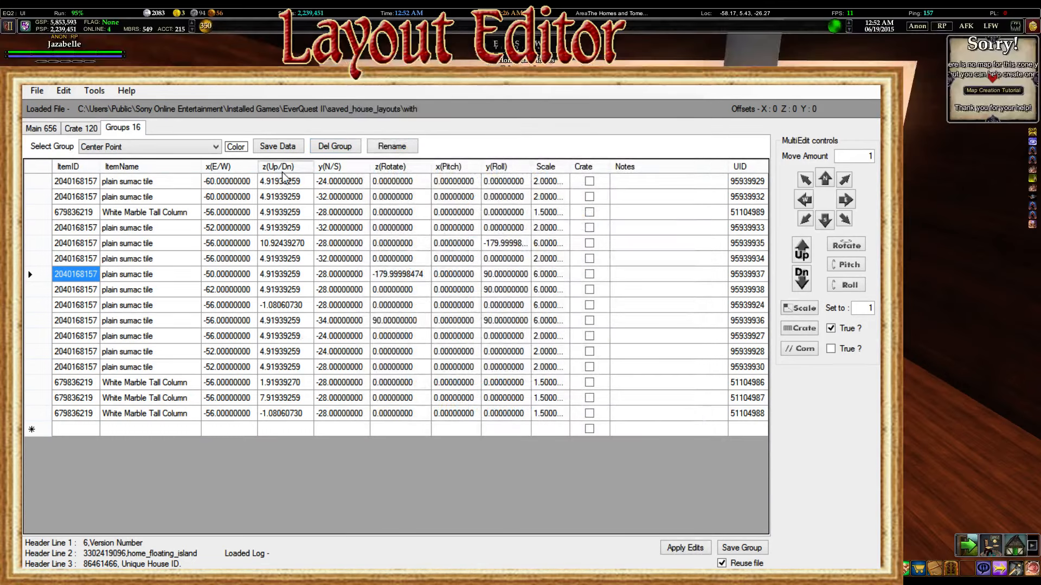
left_click(282, 168)
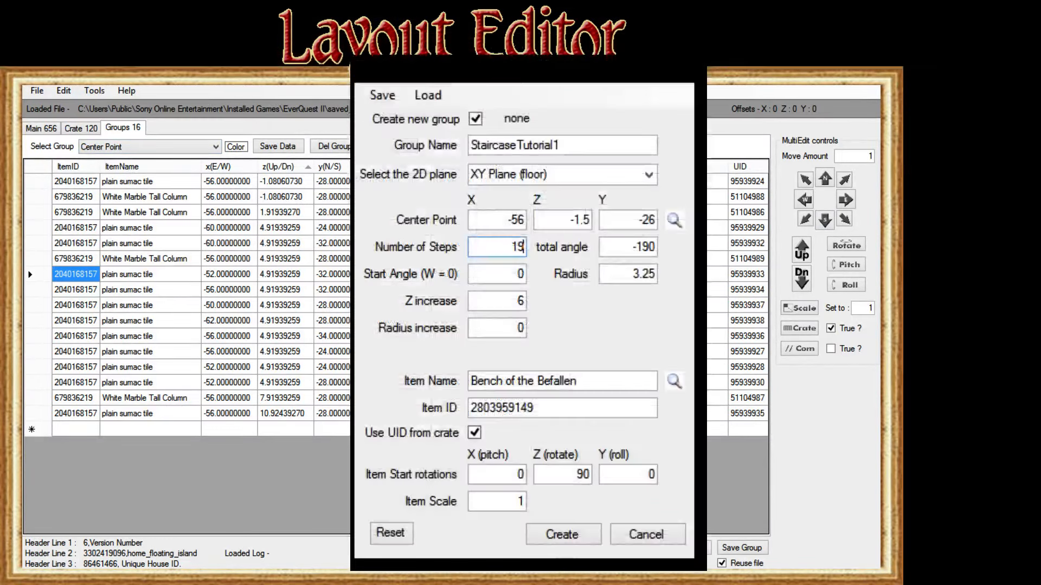
key("BackSpace")
type("9")
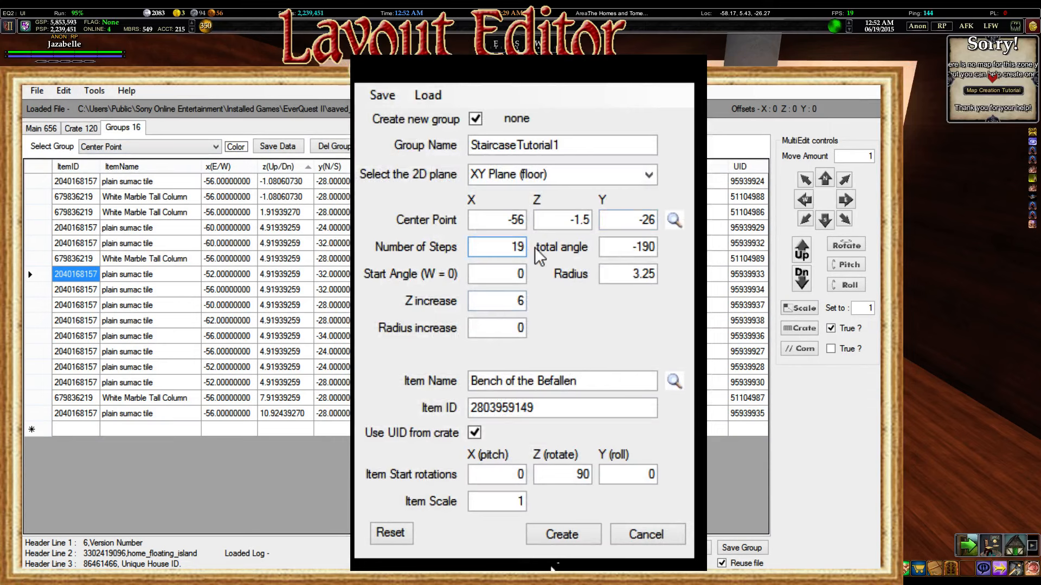
Set the staircase's Z increase to 0.3 and create the StaircaseTutorial1 bench group
double_click(516, 299)
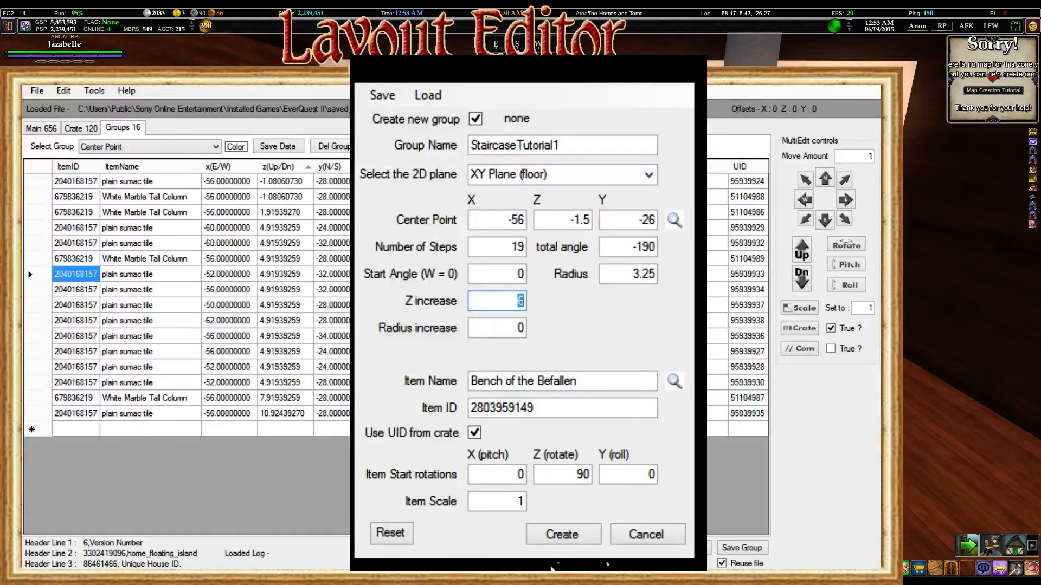
left_click(551, 563)
double_click(517, 301)
type("5.7")
left_click(508, 301)
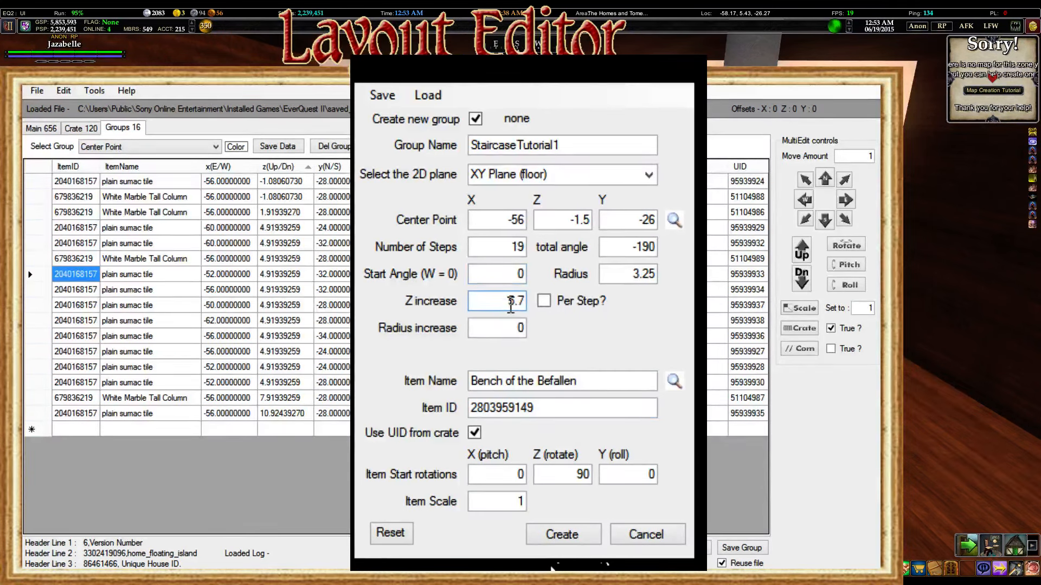
left_click_drag(510, 302, 522, 302)
key("BackSpace")
type(".3")
left_click(506, 274)
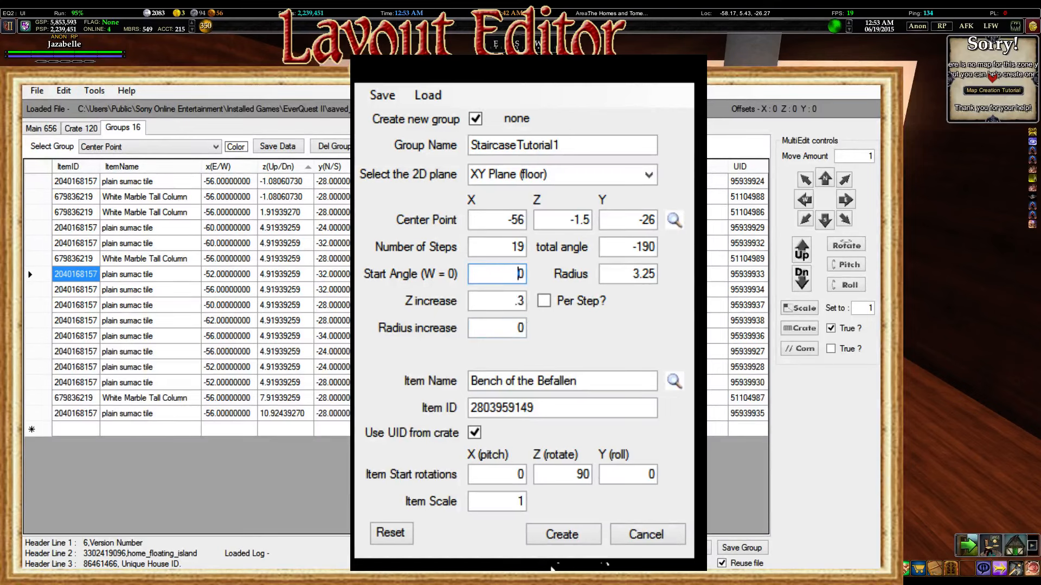
left_click(562, 538)
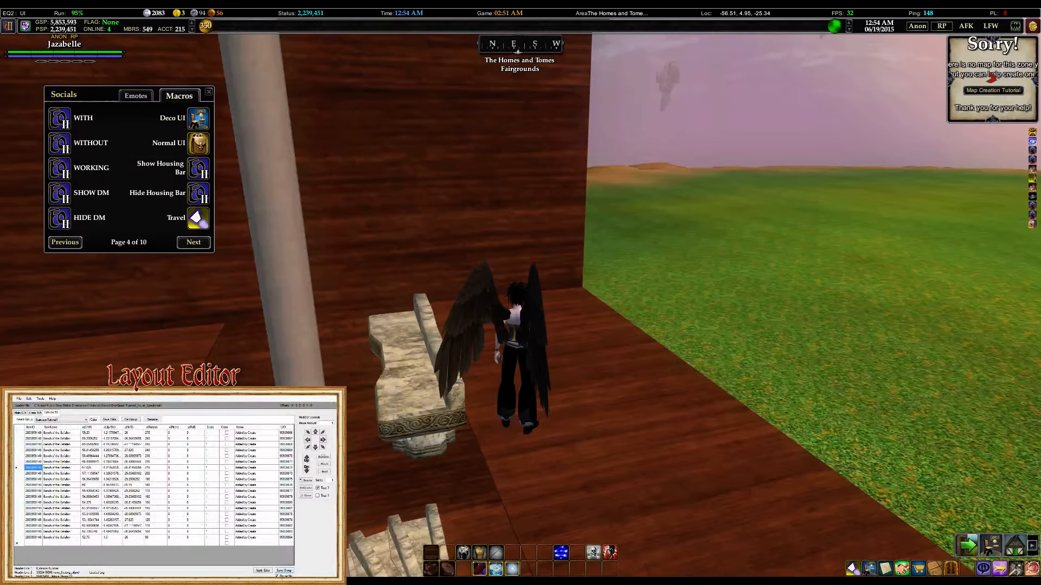
In the game, fly down and around the recreated staircase to examine the rise between its benches
left_click_drag(465, 255, 467, 219)
key("w")
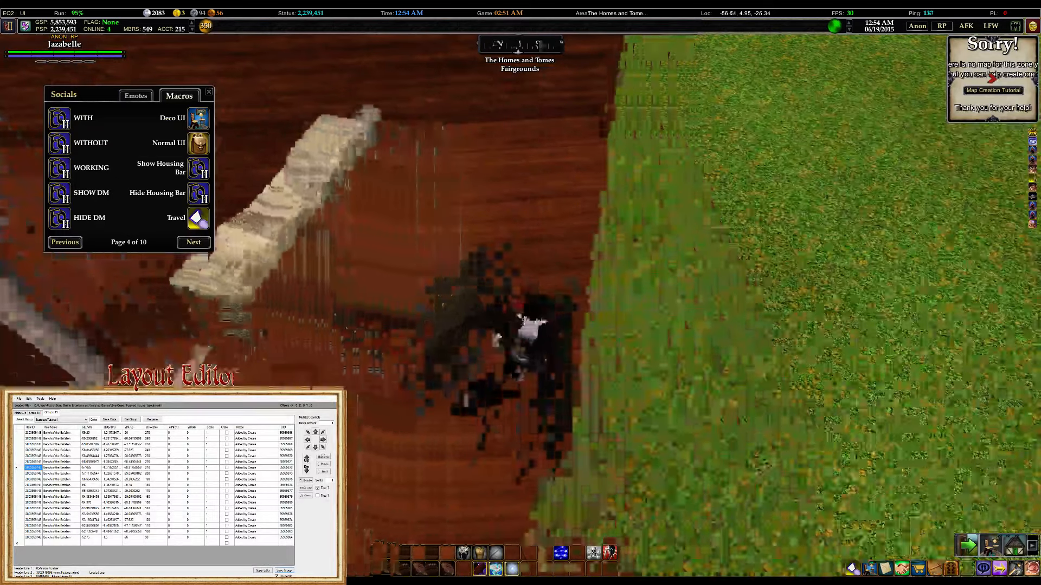
key("w")
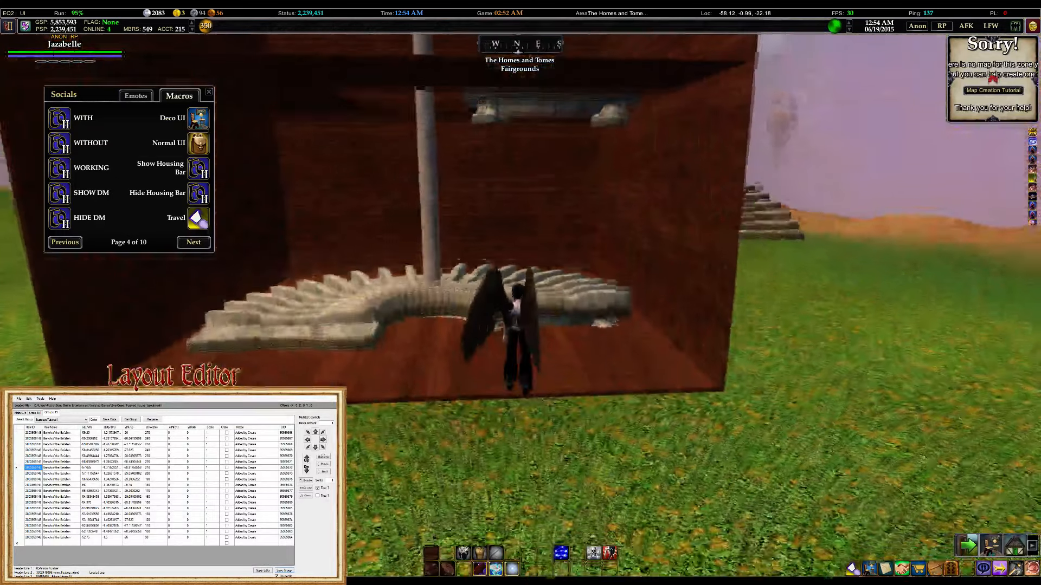
key("w")
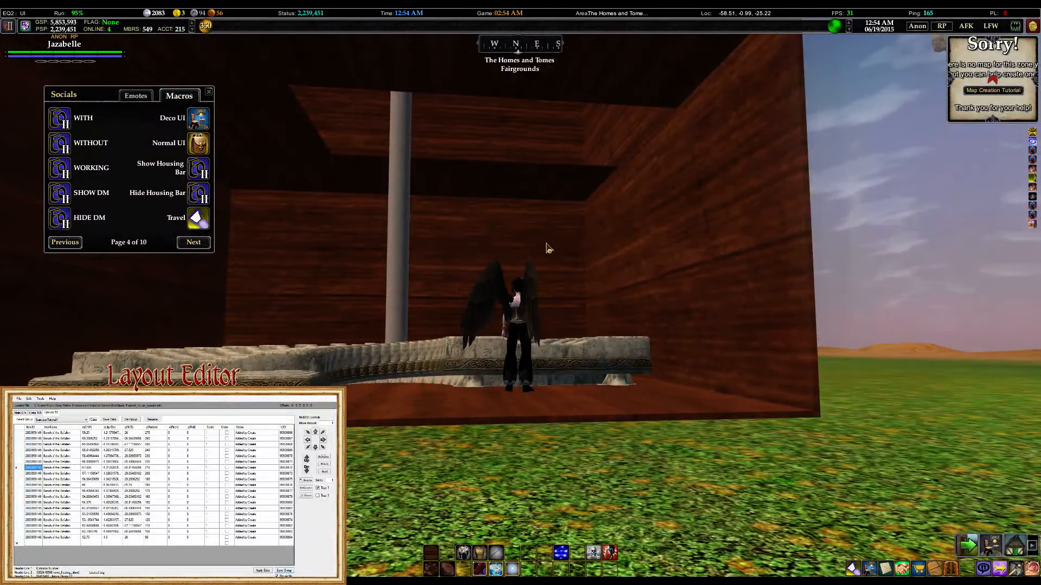
mouse_move(546, 250)
left_mouse_down()
mouse_move(548, 303)
mouse_move(544, 252)
left_mouse_up()
key("q")
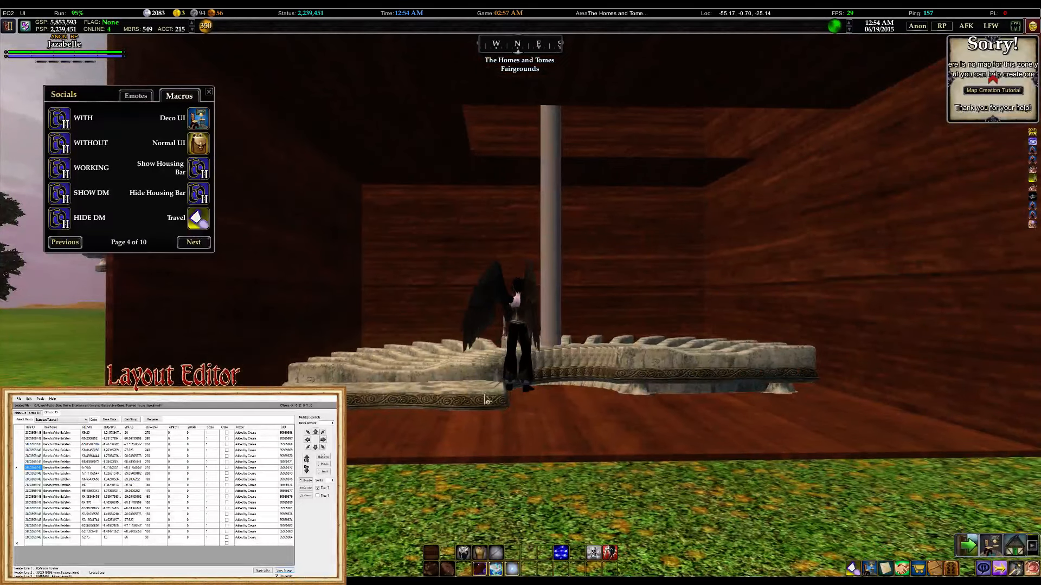
key("q")
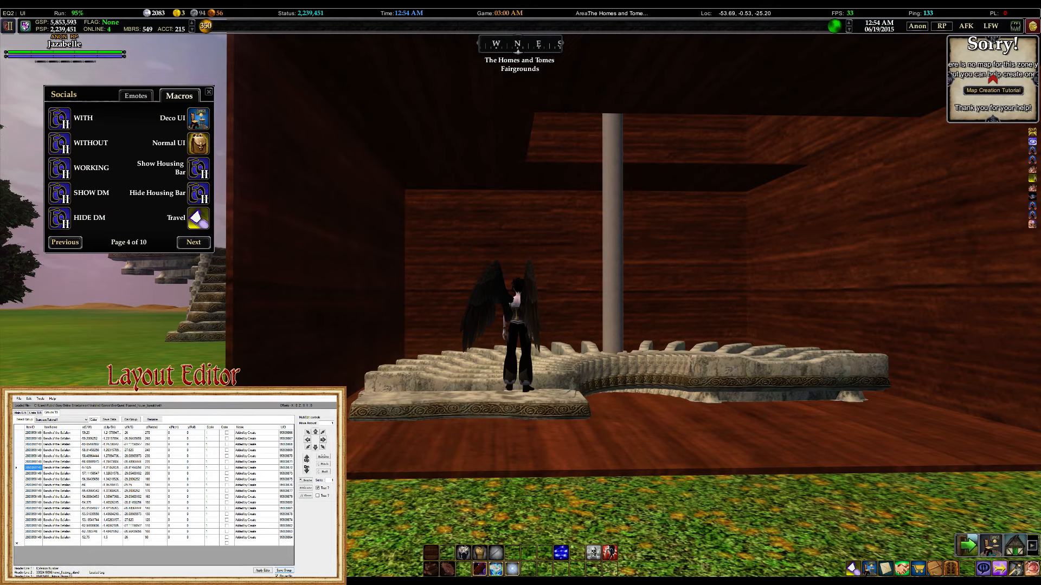
In the Layout Editor, select all benches of the recreated StaircaseTutorial1 group, crate them and delete the group
key("ctrl+a")
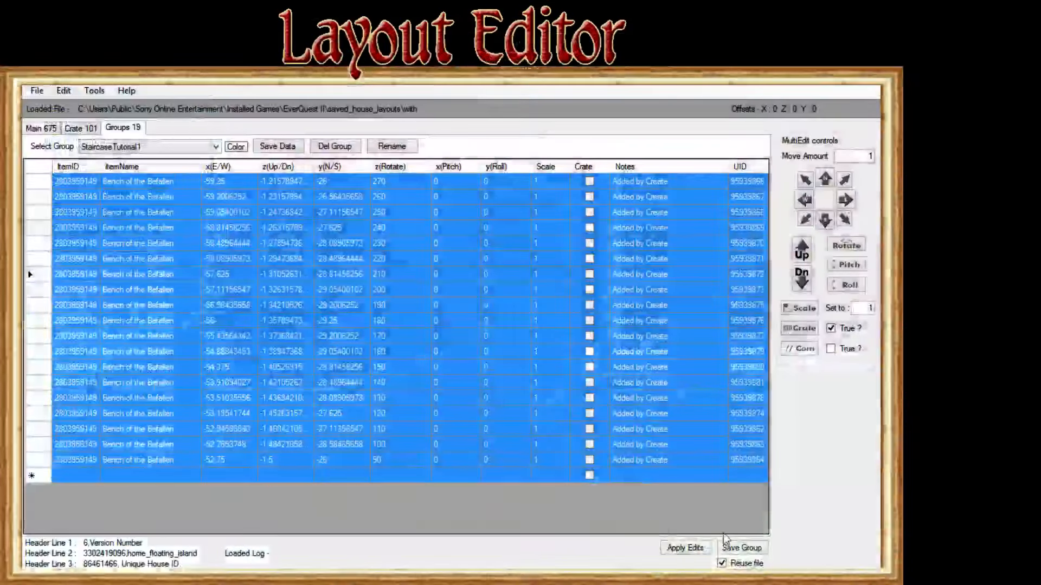
left_click(798, 329)
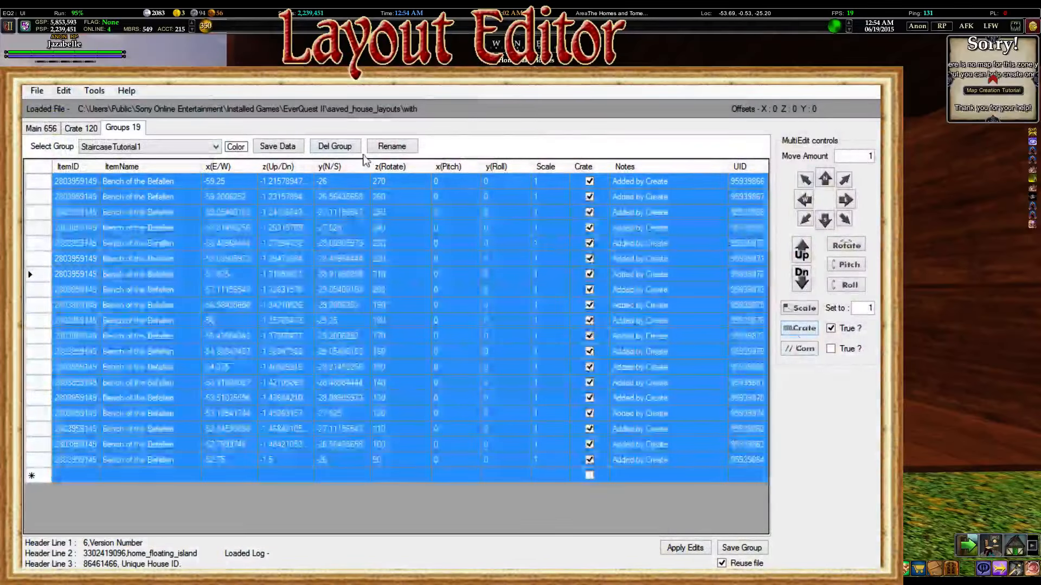
left_click(334, 147)
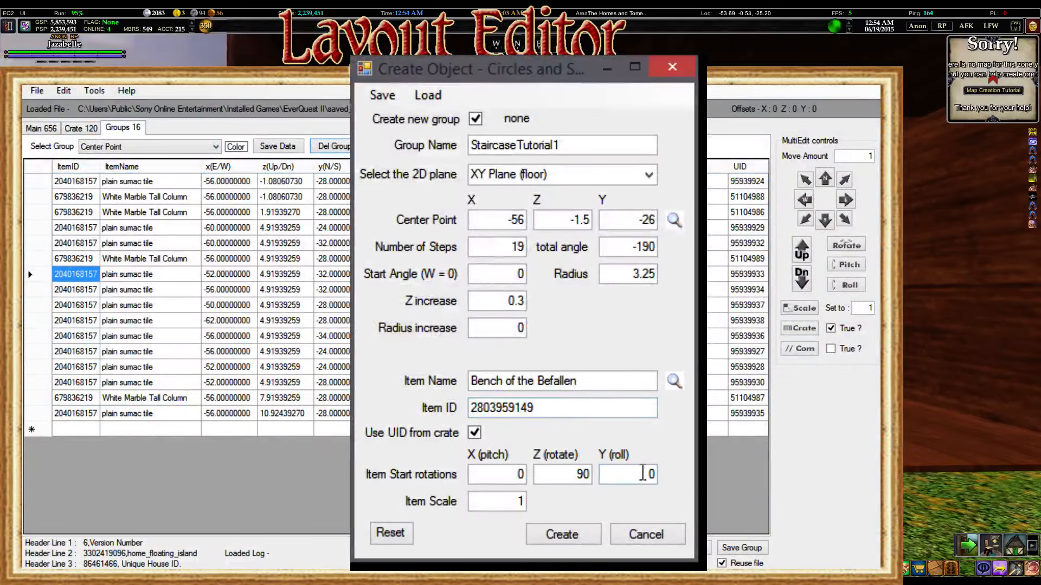
Recreate the StaircaseTutorial1 group with the 0.3 Z increase applied per step, and save the group
left_click(510, 302)
left_click(519, 324)
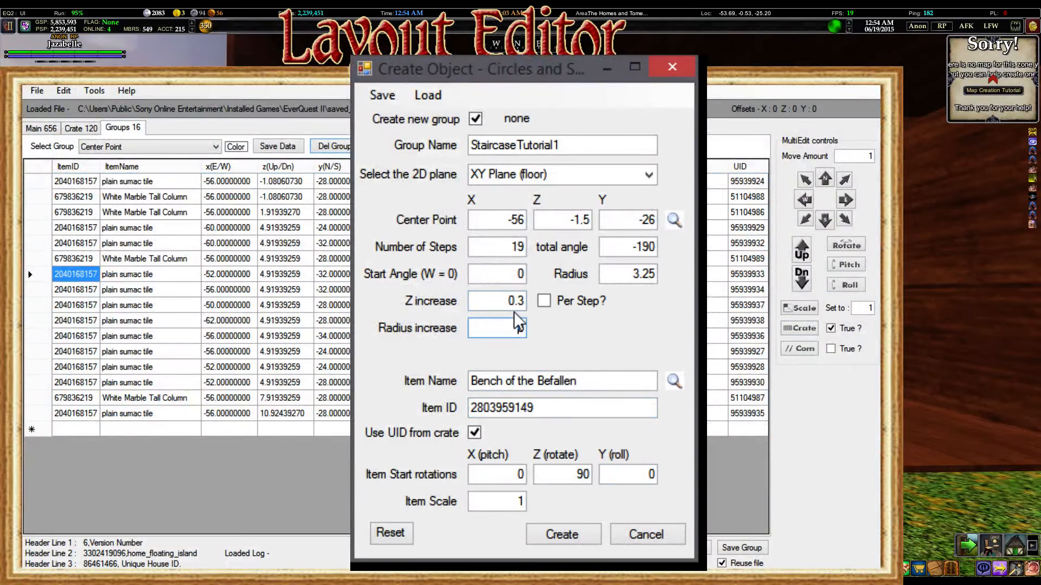
left_click(544, 302)
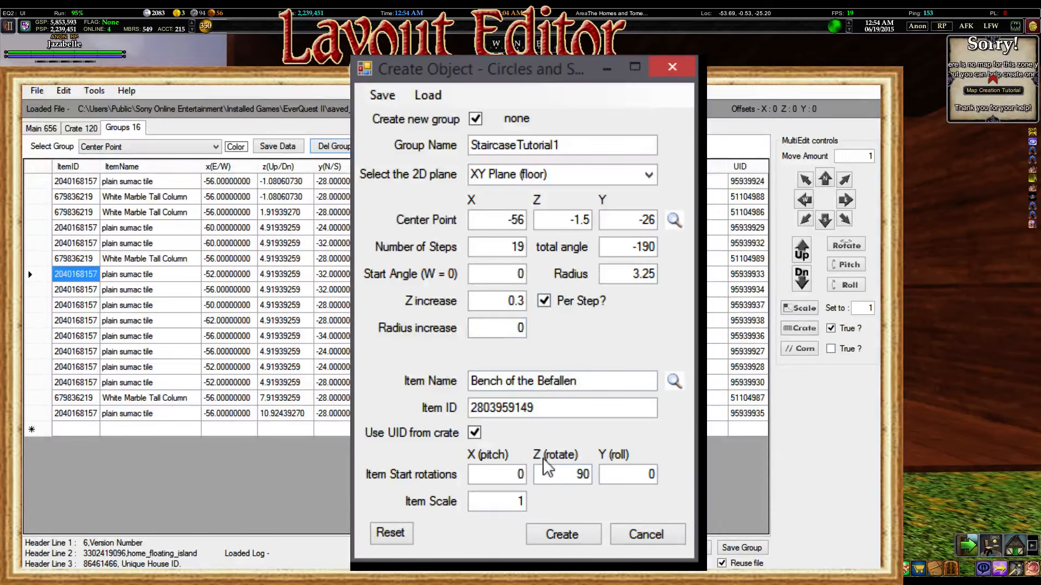
left_click(560, 546)
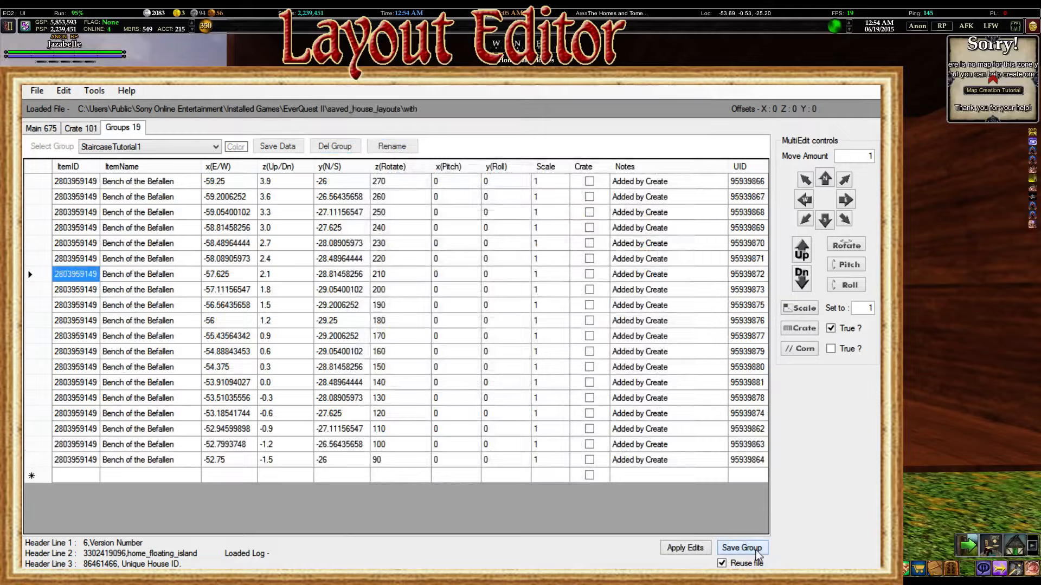
left_click(758, 548)
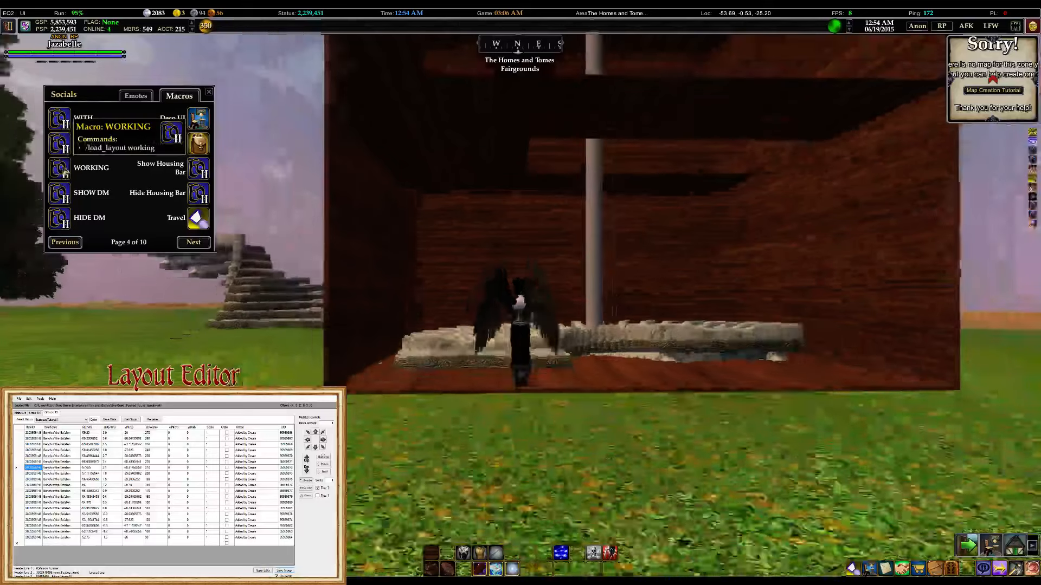
In the game, load the working layout and fly up to check the top step's height against the upper floor
left_click(64, 173)
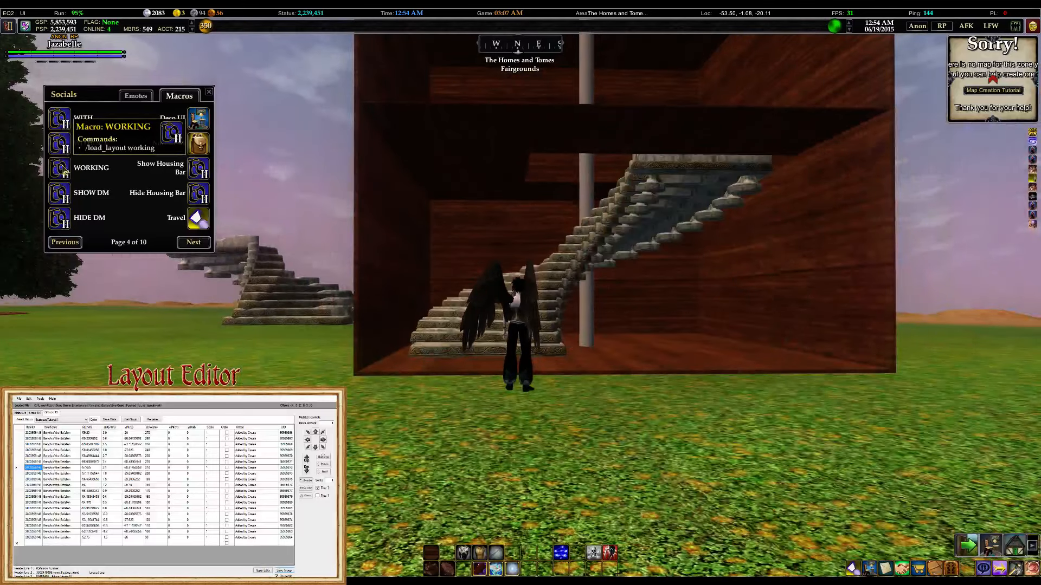
key("space")
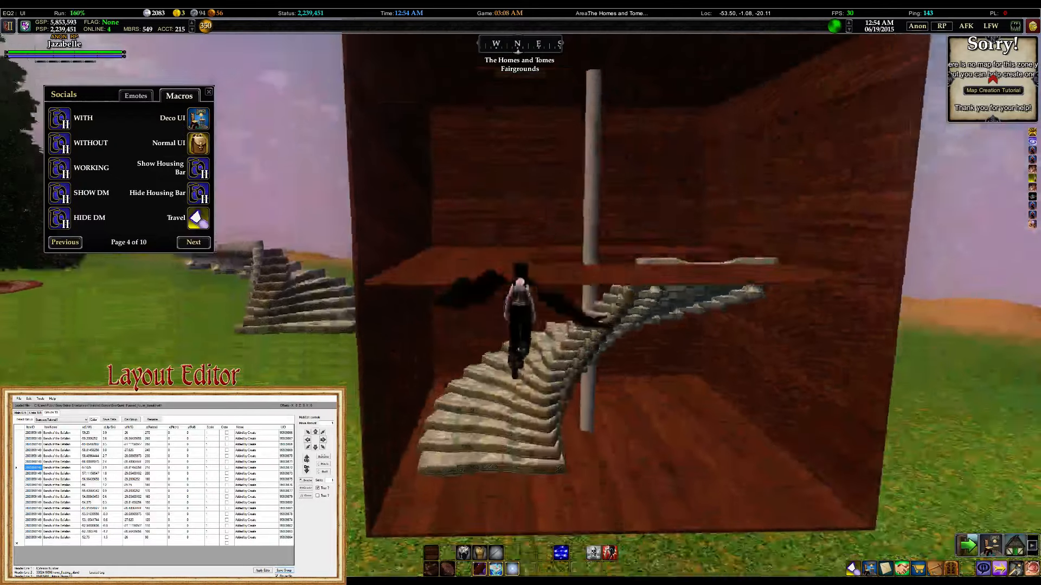
key("w")
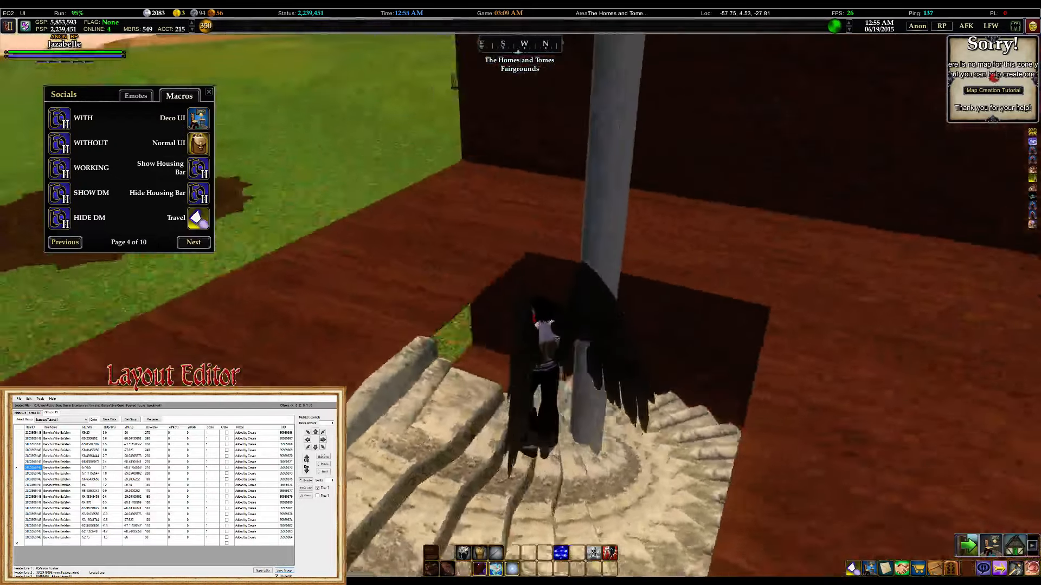
right_click_drag(520, 292, 586, 202)
key("w")
right_click_drag(442, 217, 464, 283)
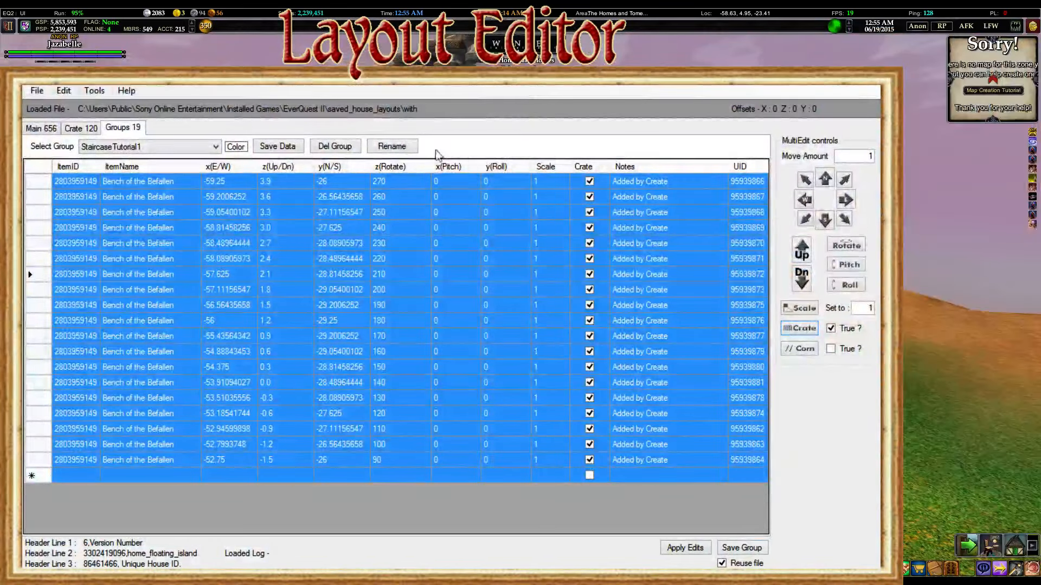
In the Layout Editor, replace the crated StaircaseTutorial1 group with one using a total Z increase of 5.5, not per step, and save it
left_click(336, 146)
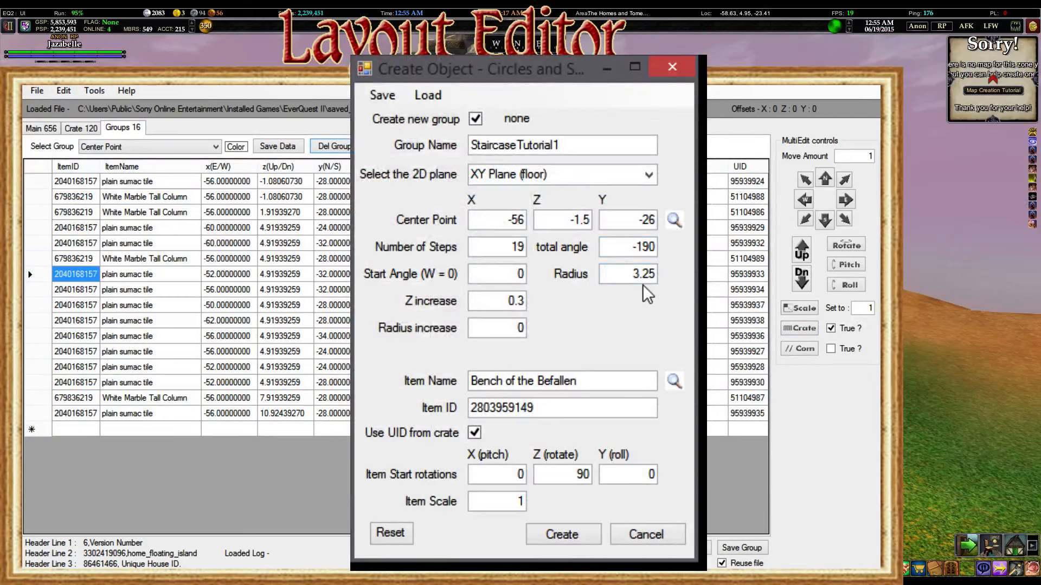
left_click_drag(510, 301, 611, 293)
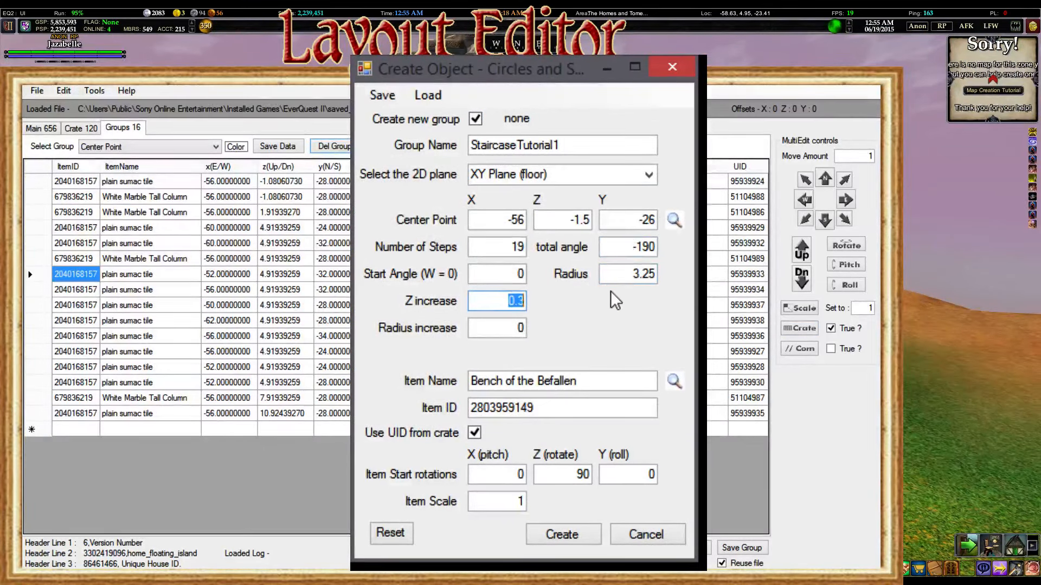
type("5.5")
key("Tab")
left_click(544, 302)
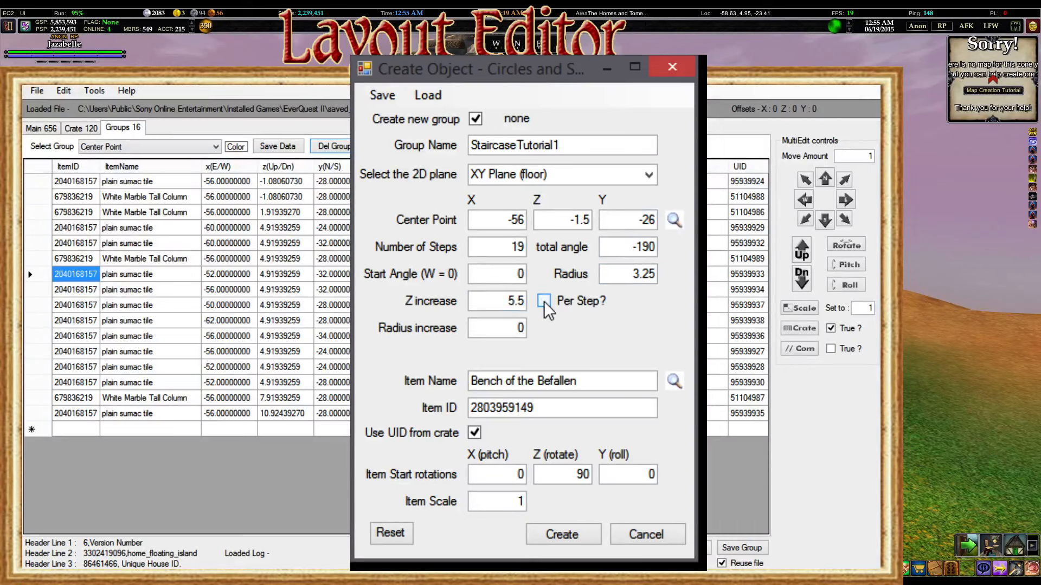
left_click(591, 537)
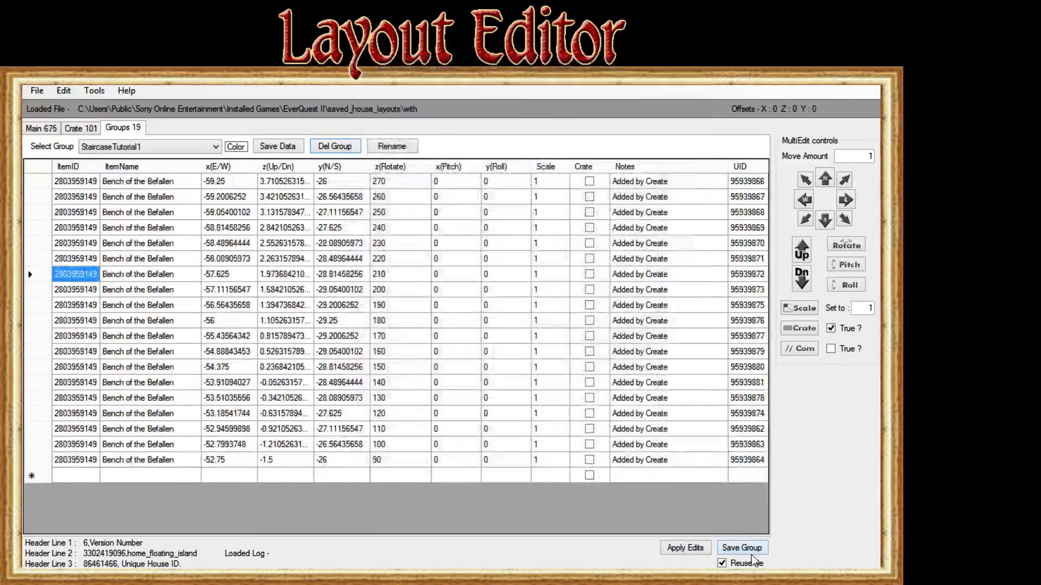
left_click(751, 553)
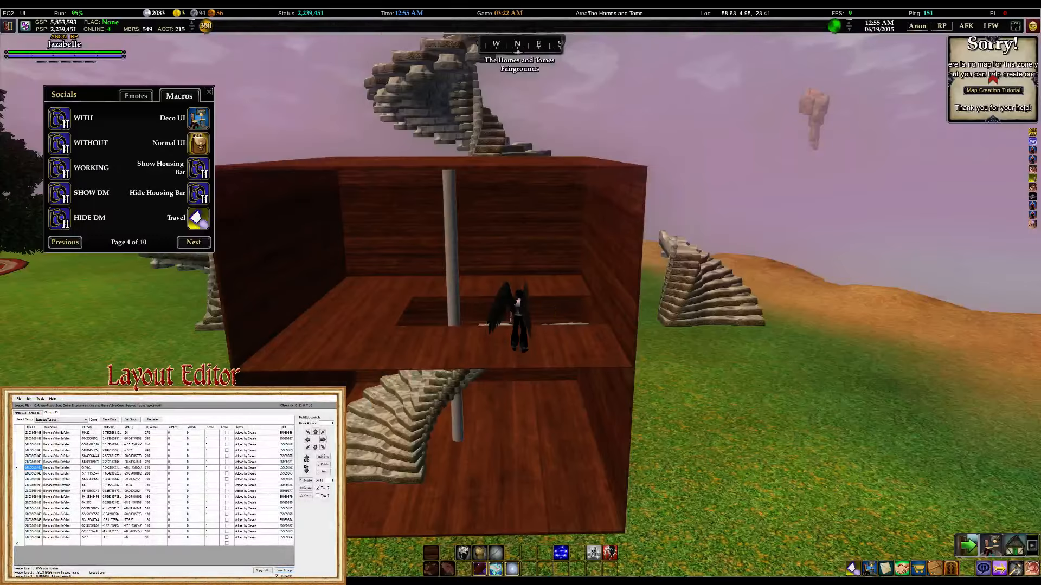
In the game, fly up the spiral staircase to inspect how the top step lines up with the upper floor's edge
key("w")
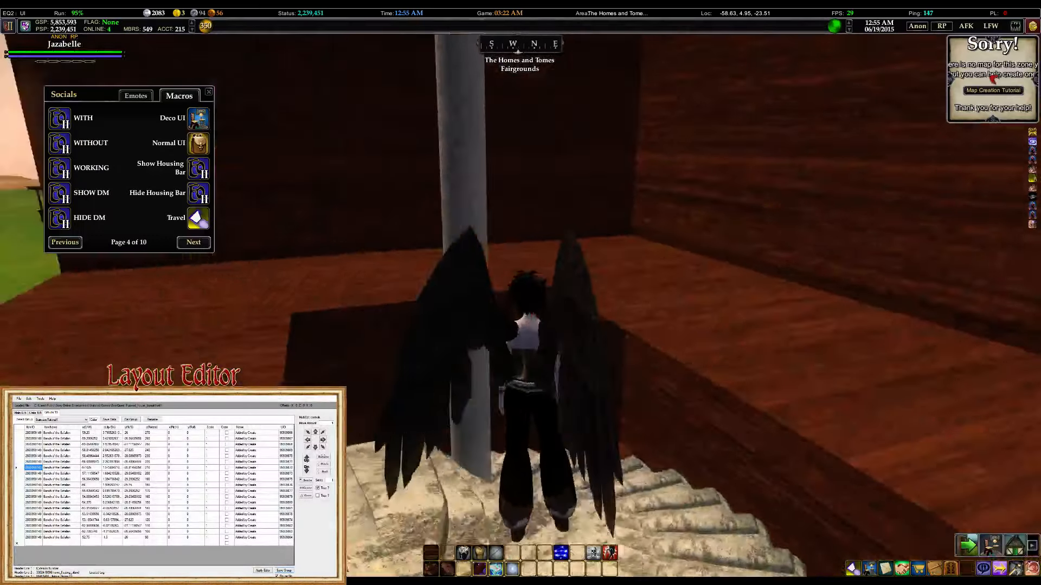
key("w")
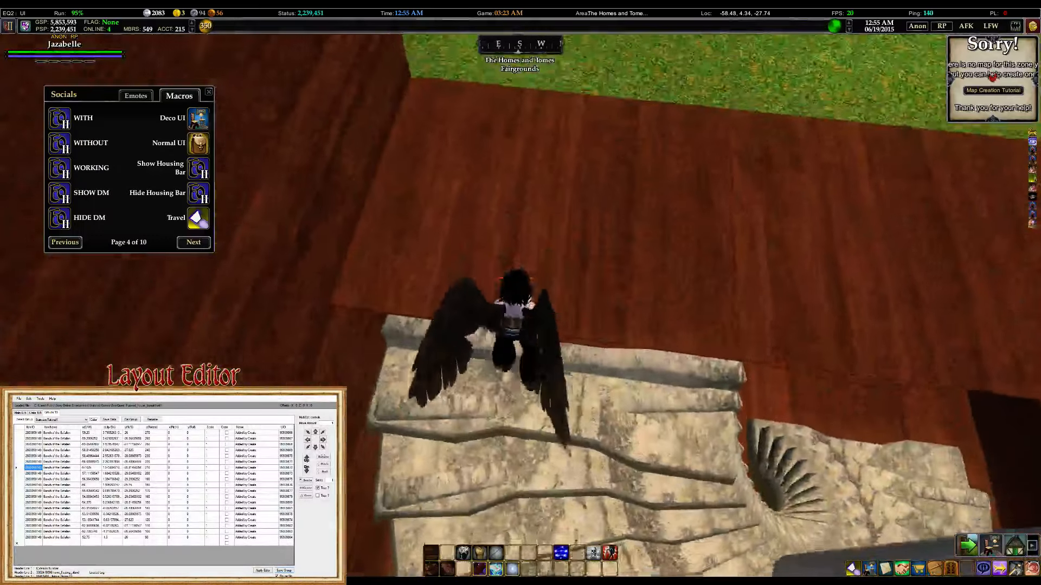
key("w")
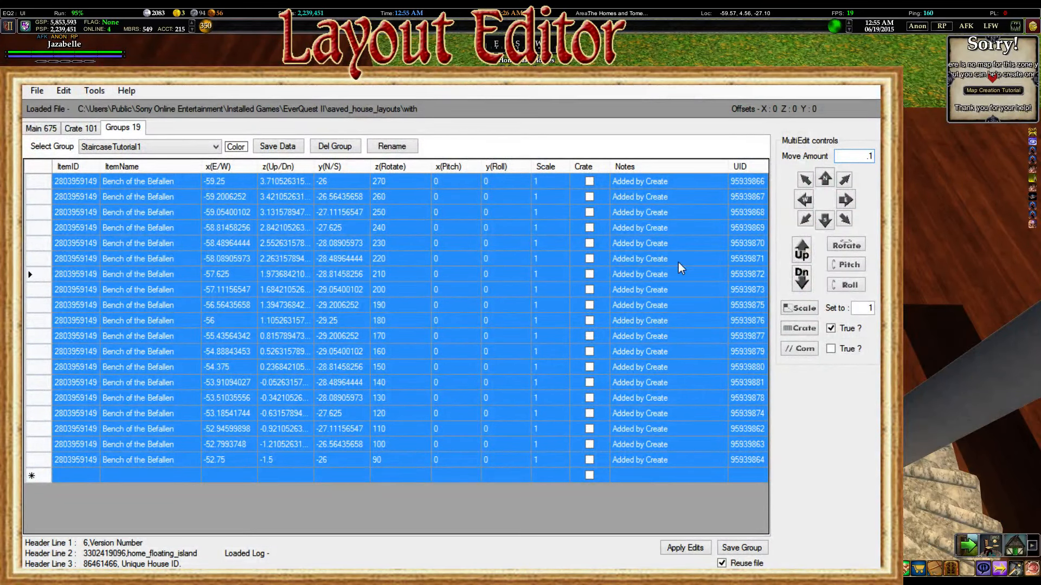
Shift all StaircaseTutorial1 benches south by two 0.1 increments, save the group in the Layout Editor, and load the working layout in the game
double_click(824, 221)
left_click(759, 547)
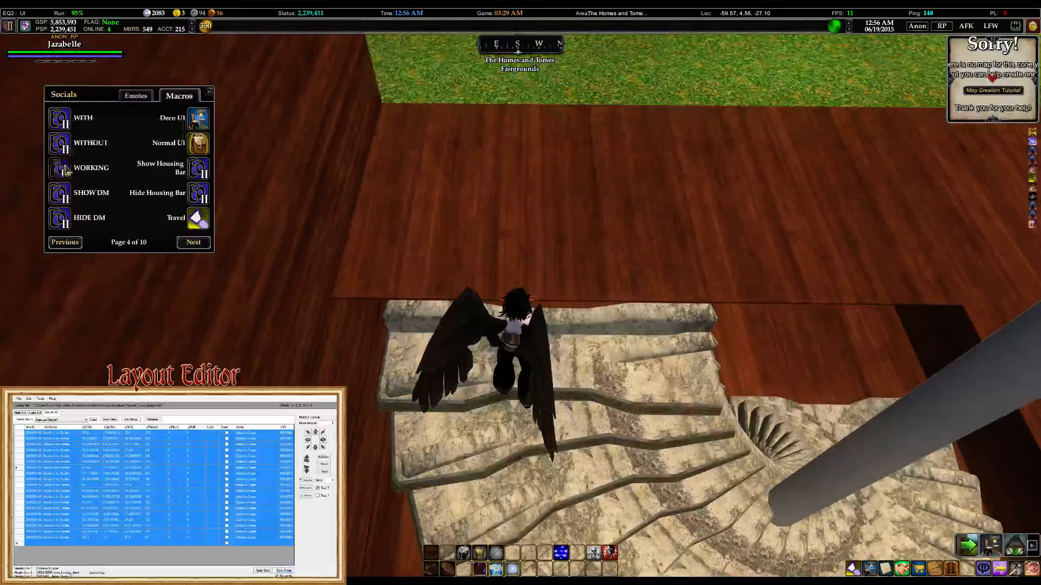
left_click(64, 166)
Inspect the moved staircase from outside, along its steps and from the upper floor to check its fit
right_click_drag(657, 287, 748, 347)
key("w")
key("w")
scroll(748, 388, "down", 6)
key("w")
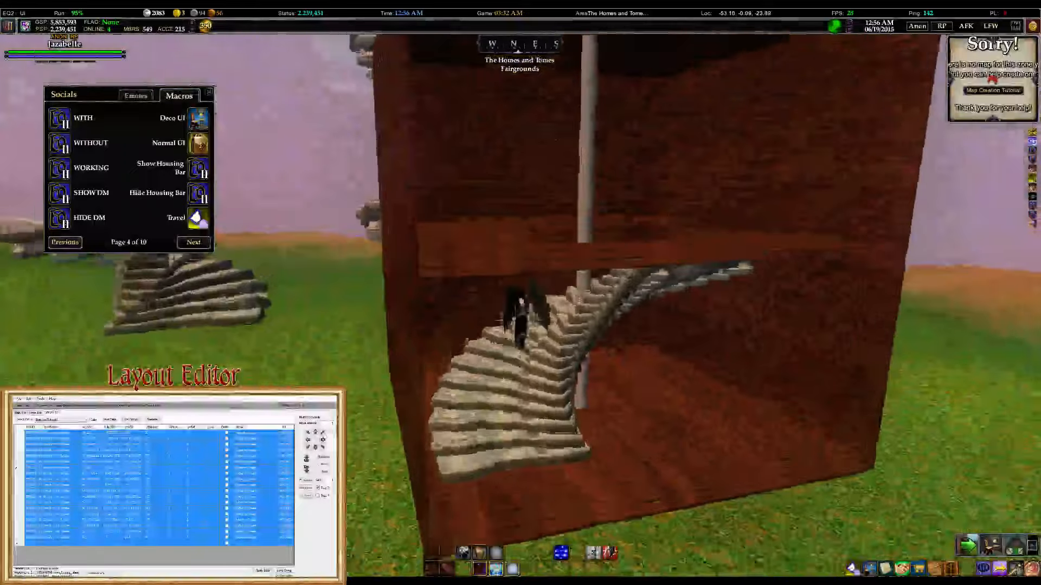
scroll(748, 347, "up", 6)
right_click(589, 257)
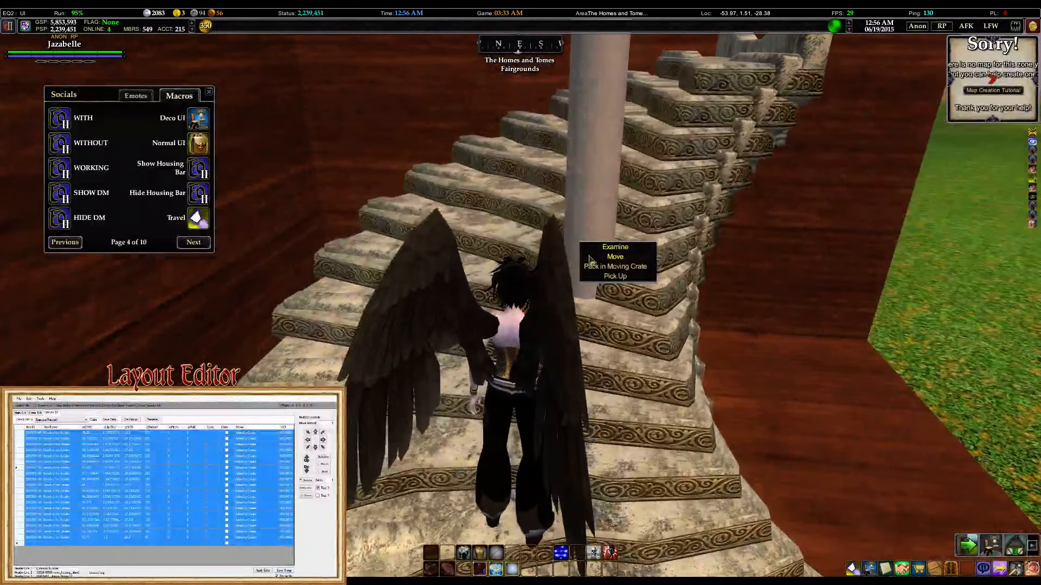
right_click_drag(581, 256, 585, 130)
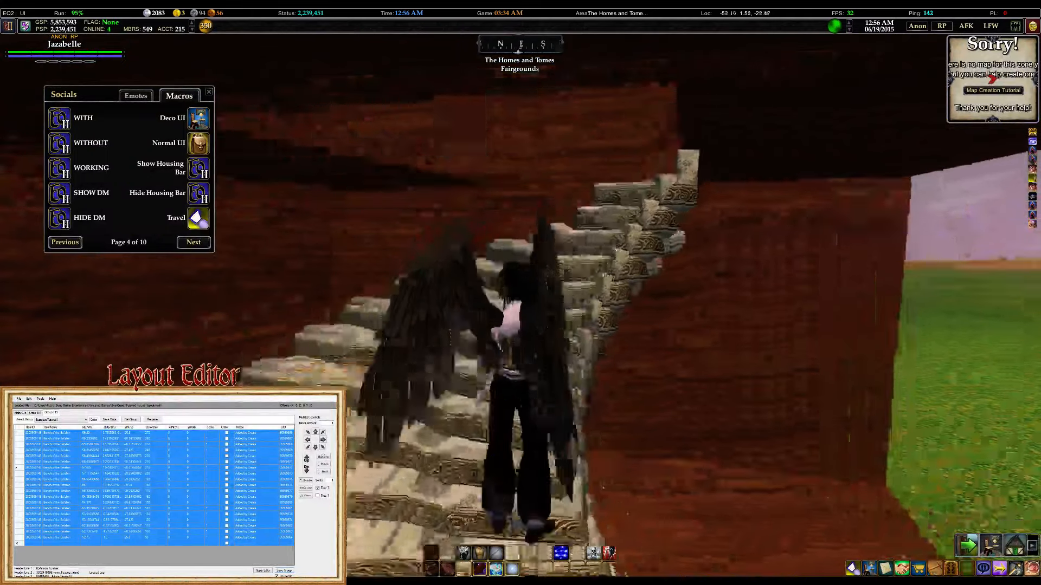
key("w")
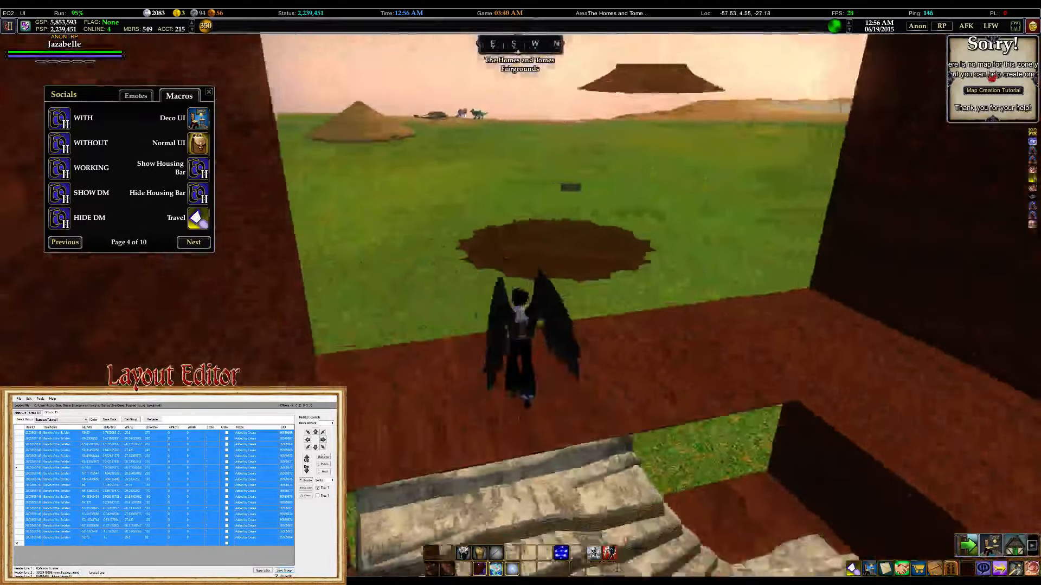
right_click_drag(520, 293, 640, 319)
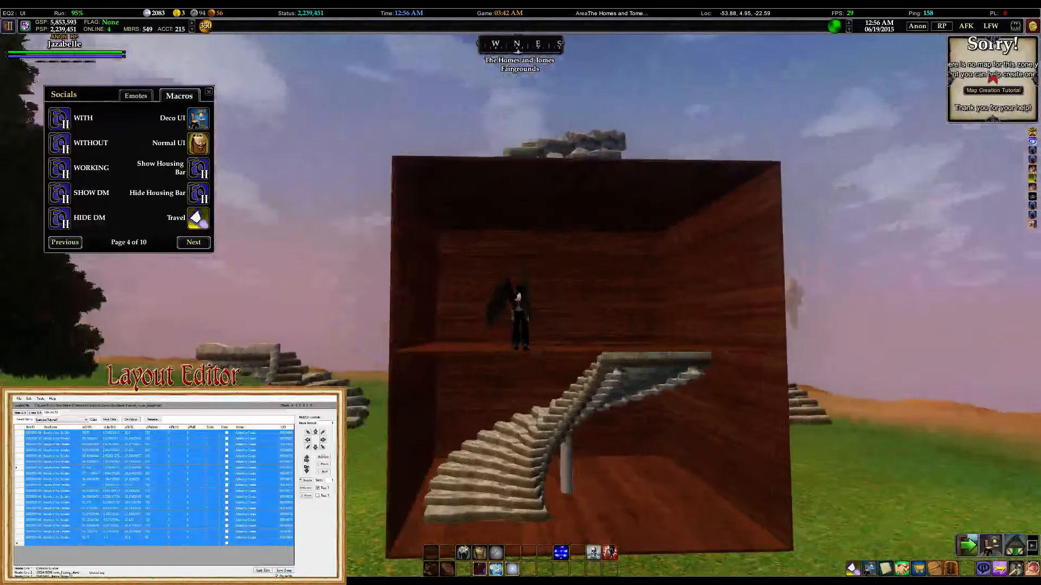
Fly out of the house to the sample spiral staircase on the lawn and examine its curve from above
key("w")
right_click_drag(520, 293, 330, 347)
key("w")
key("w")
key("w")
mouse_move(479, 255)
right_mouse_down()
mouse_move(455, 271)
mouse_move(479, 254)
right_mouse_up()
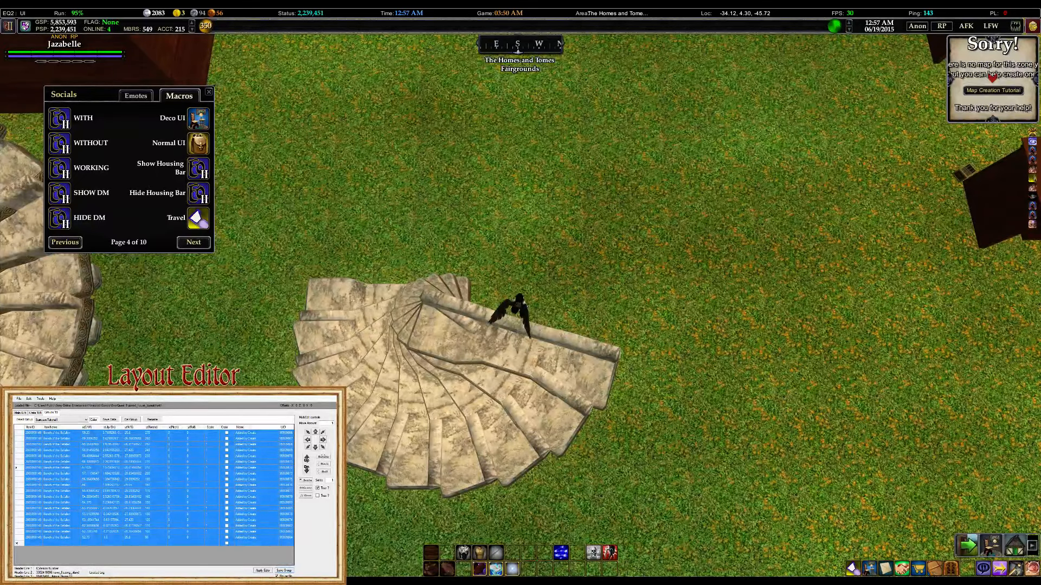
left_click_drag(510, 287, 509, 288)
Fly to the compact fan-shaped staircase near the island's edge and examine its closely spaced steps from above, both sides and the base
key("w")
key("w")
key("w")
key("w")
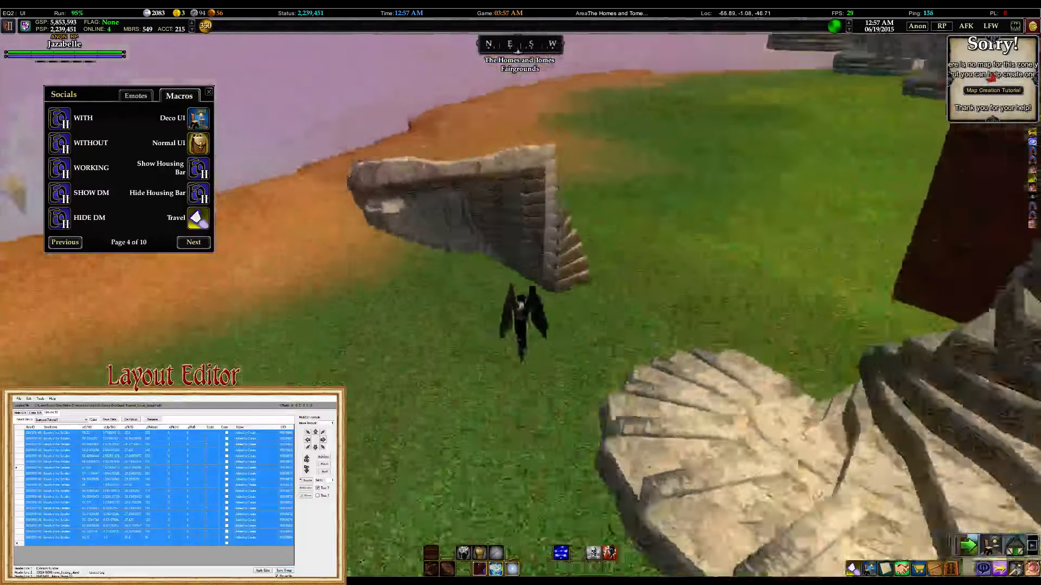
key("w")
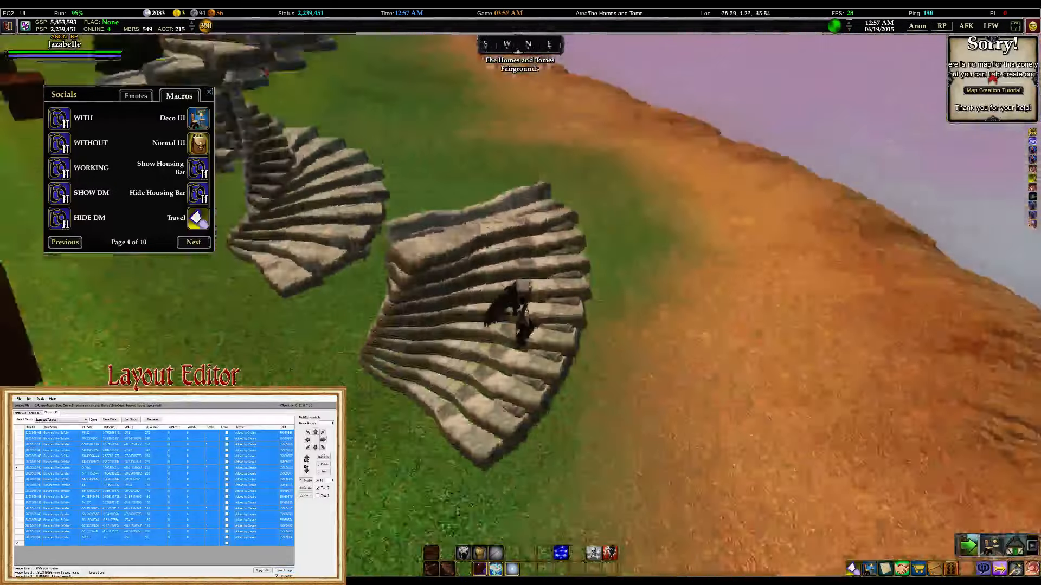
key("w")
key("a")
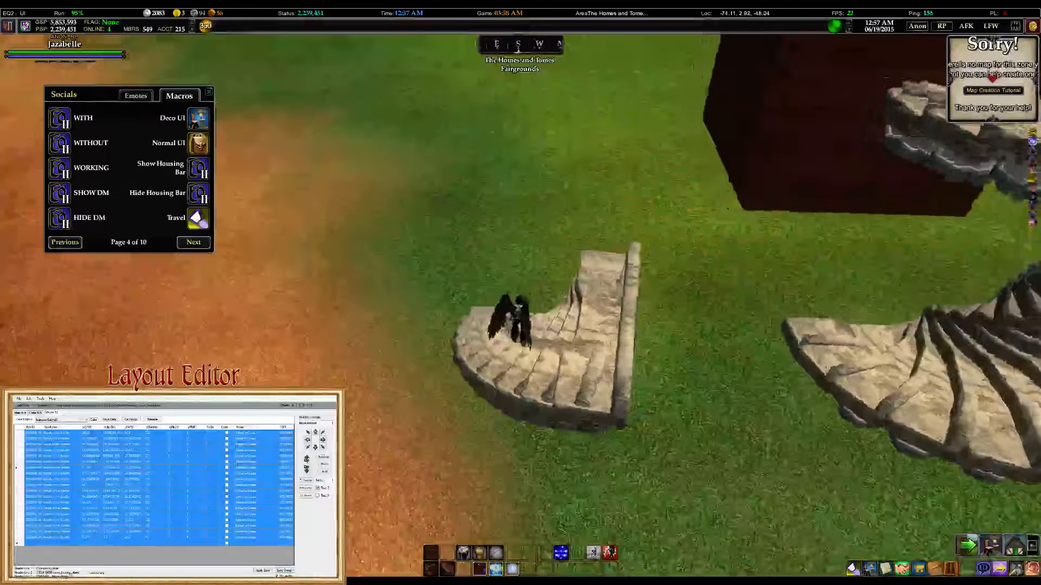
key("a")
key("w")
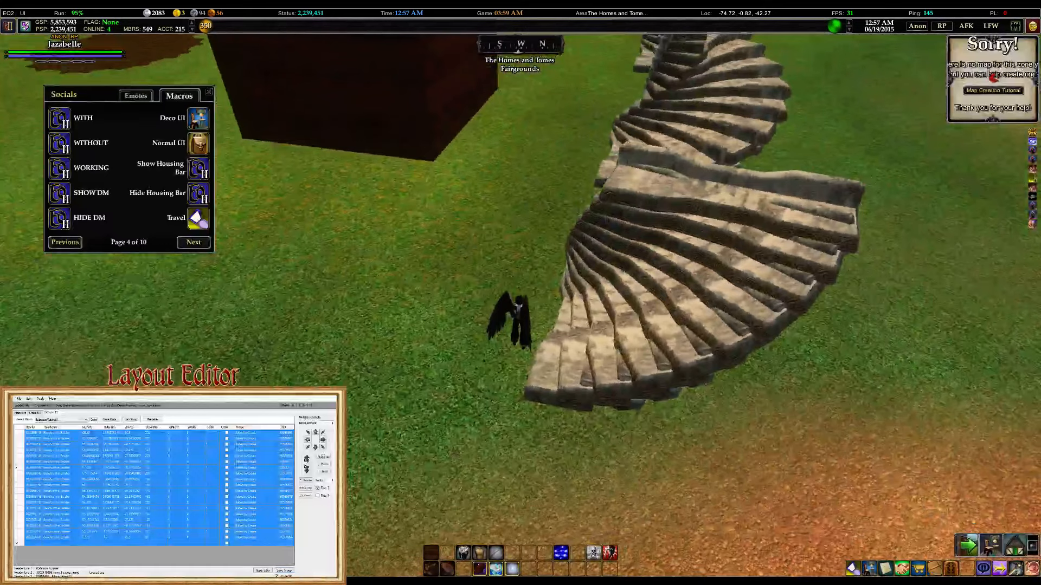
key("d")
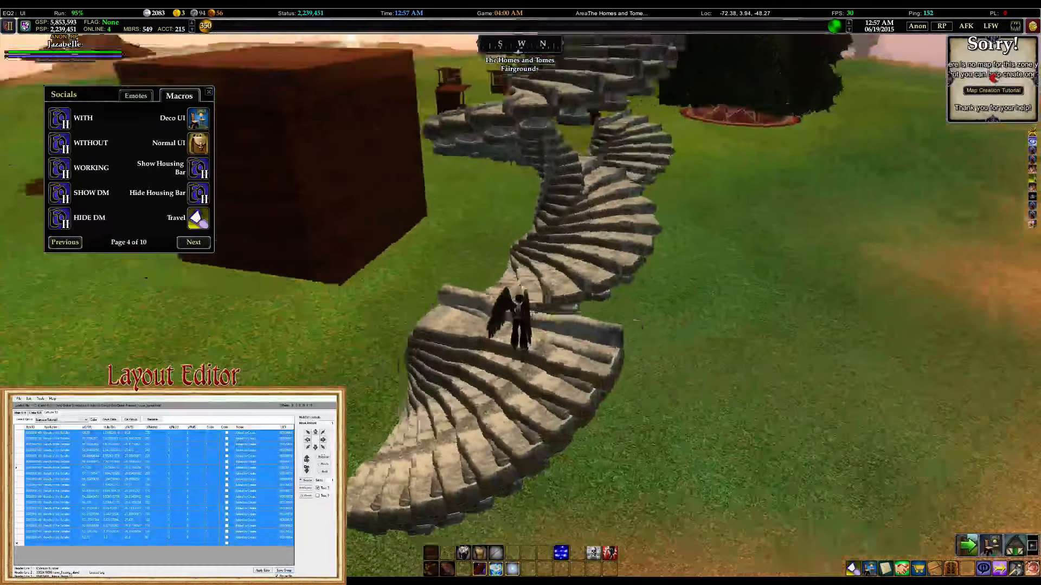
key("d")
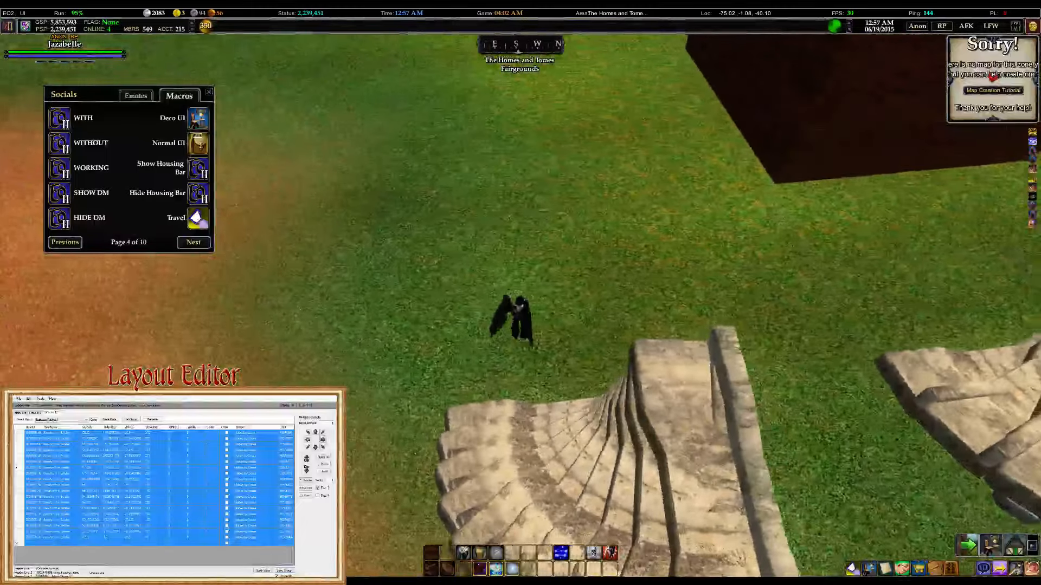
key("d")
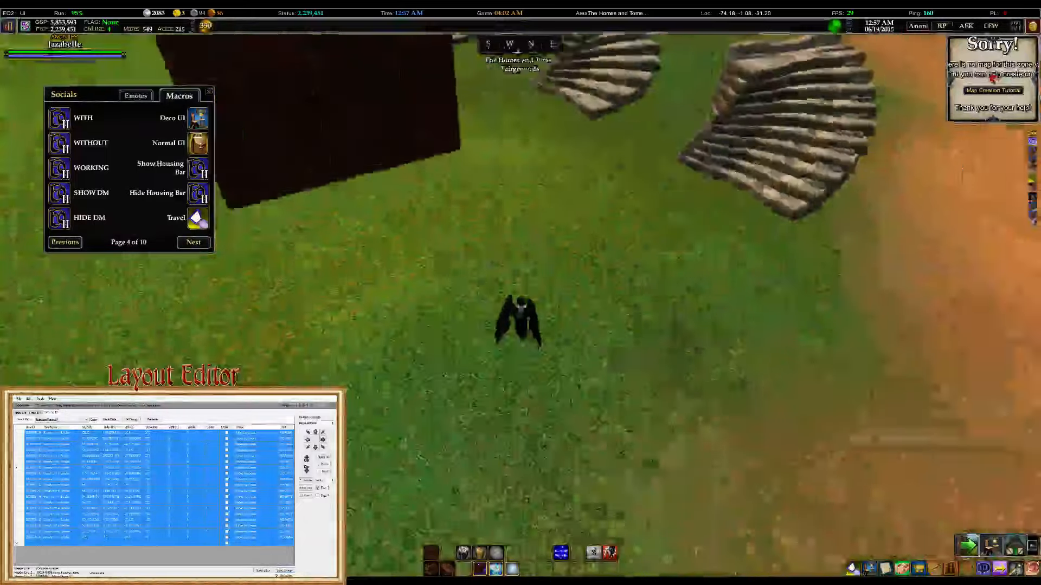
key("w")
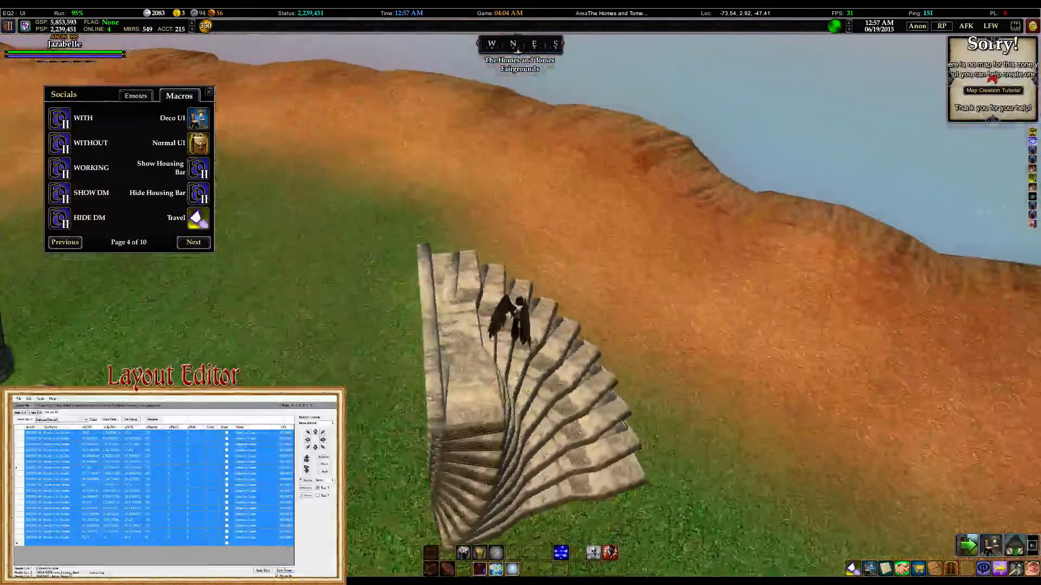
key("d")
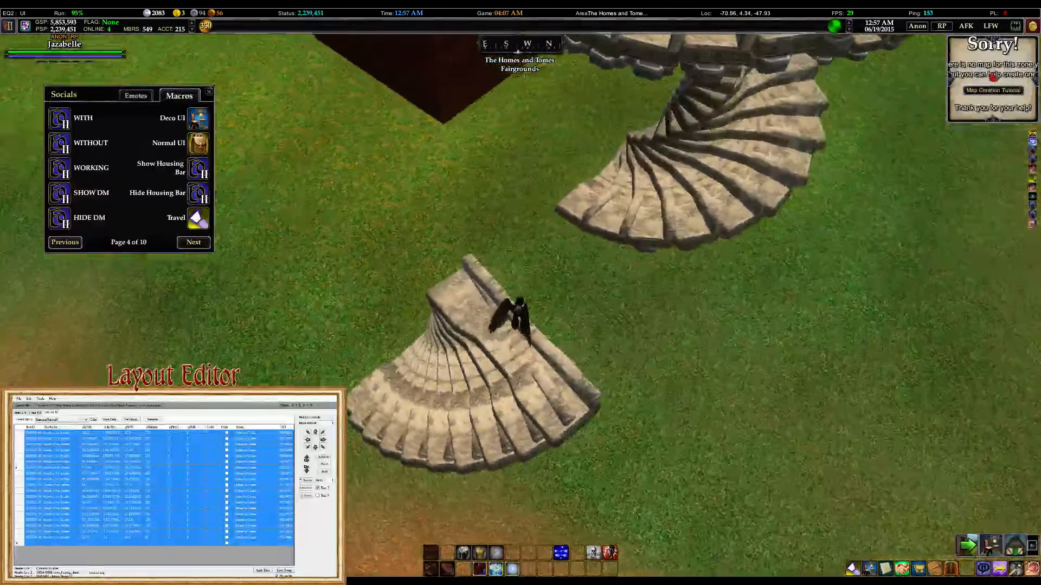
key("a")
right_click_drag(520, 293, 563, 282)
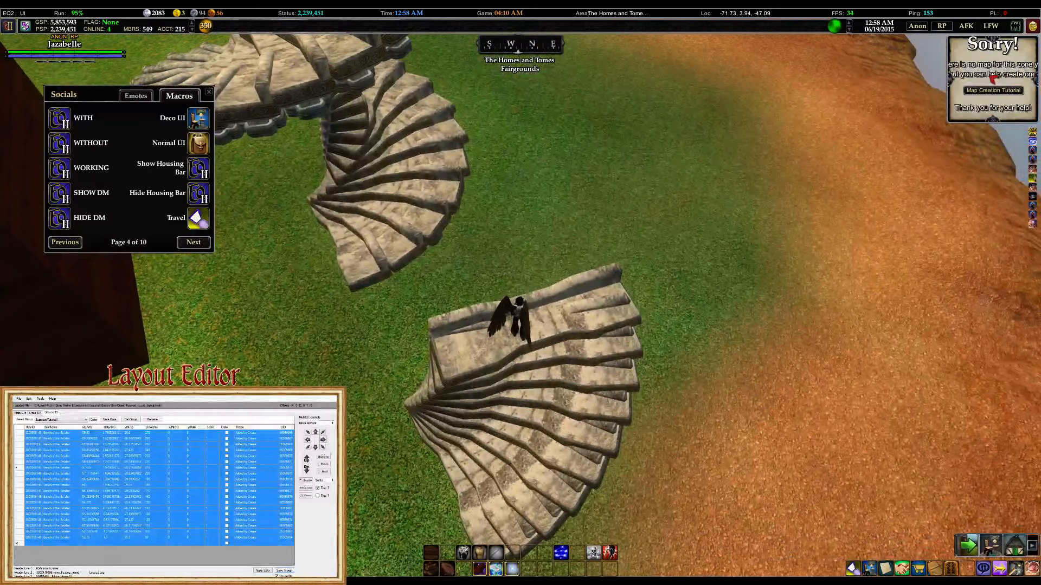
right_click_drag(477, 362, 520, 349)
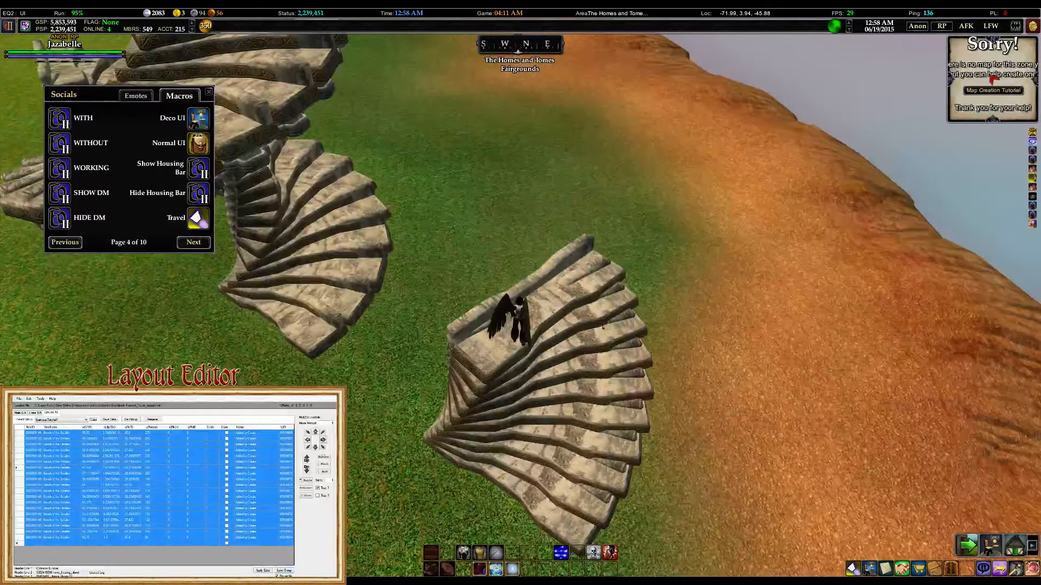
key("e")
key("s")
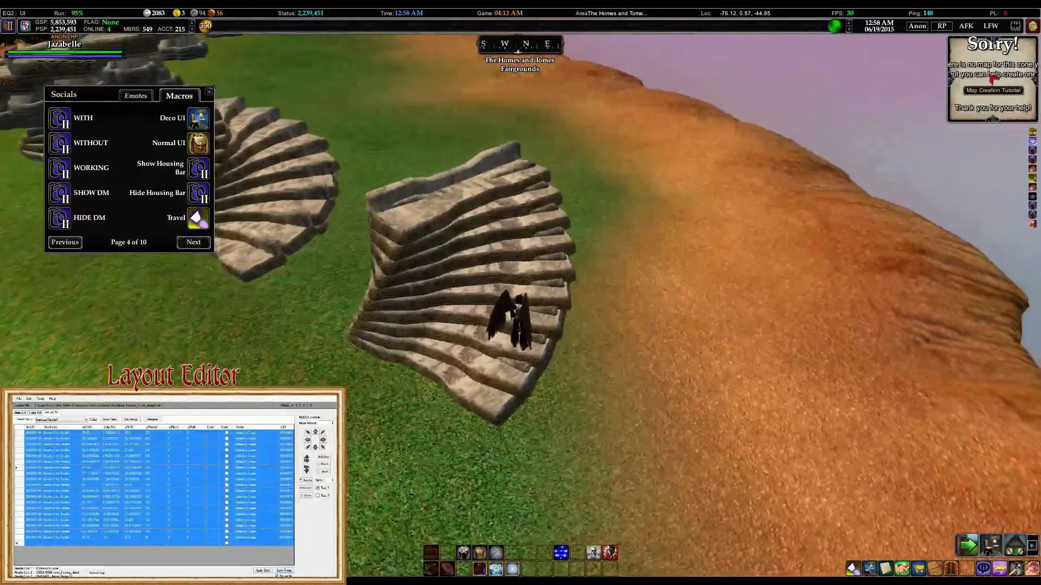
right_click_drag(547, 393, 534, 371)
key("s")
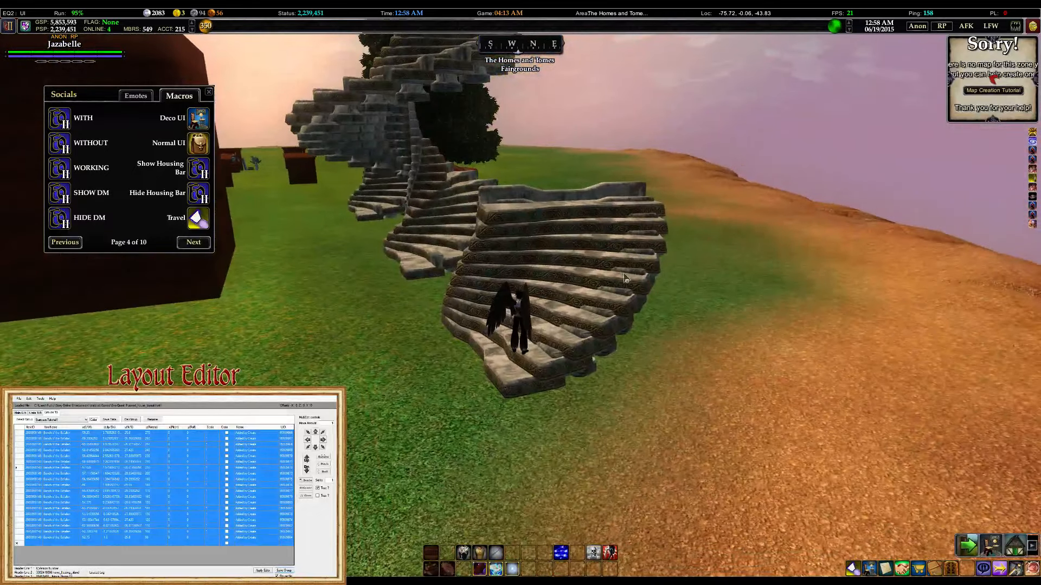
Fly up to the tall multi-turn spiral staircase and examine its upper steps from above
key("w")
right_click_drag(640, 216, 590, 316)
key("q")
key("space")
key("q")
key("space")
key("w")
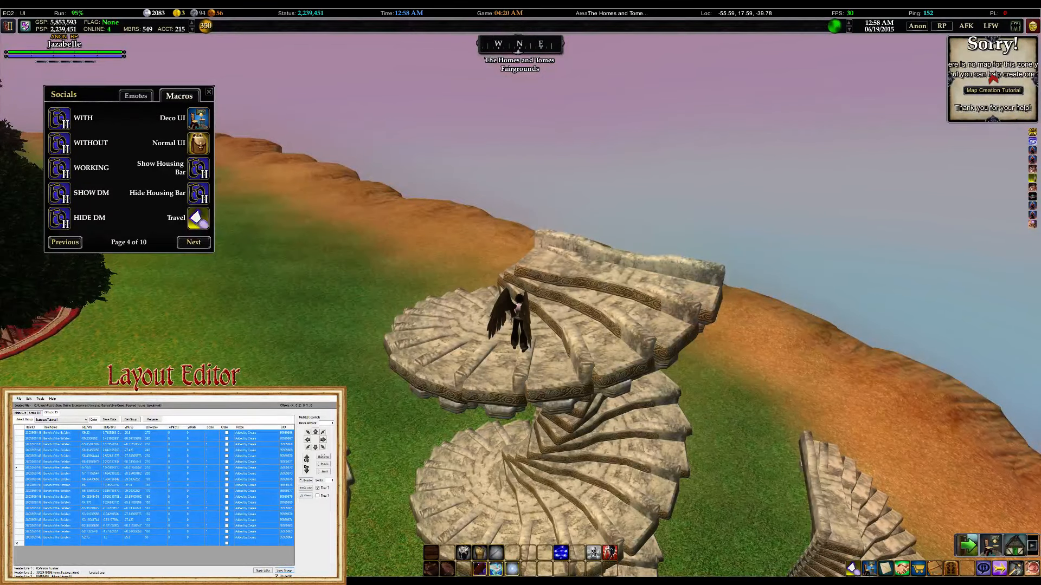
Return to the compact fan-shaped staircase and compare its tight step spacing with the tall spiral
right_click_drag(553, 281, 436, 317)
key("w")
key("w")
key("w")
key("w")
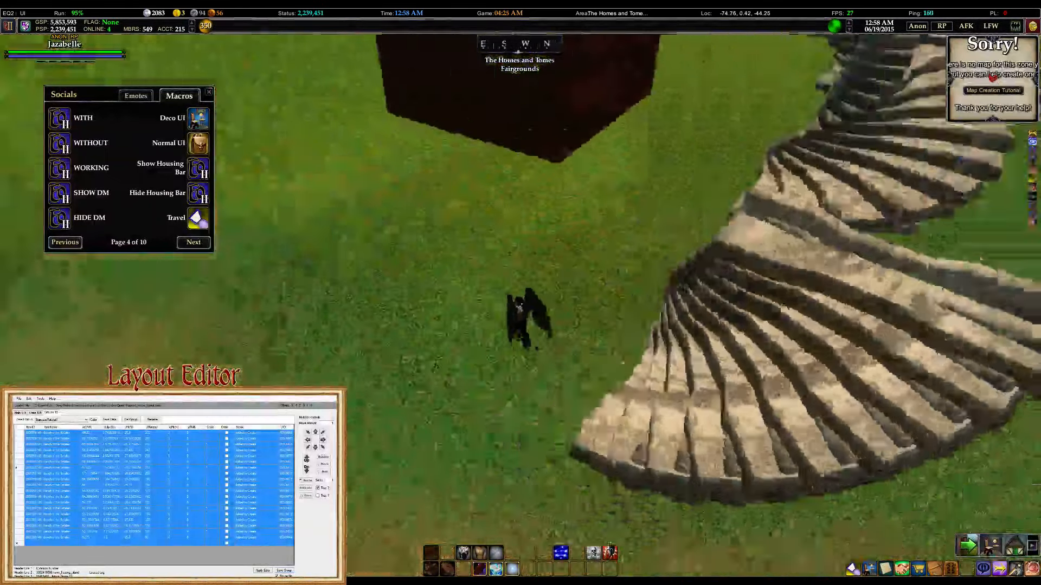
key("w")
Fly back to the sample staircase on the lawn and compare its step height and turn from the front and above
right_click_drag(520, 309, 645, 309)
key("w")
key("w")
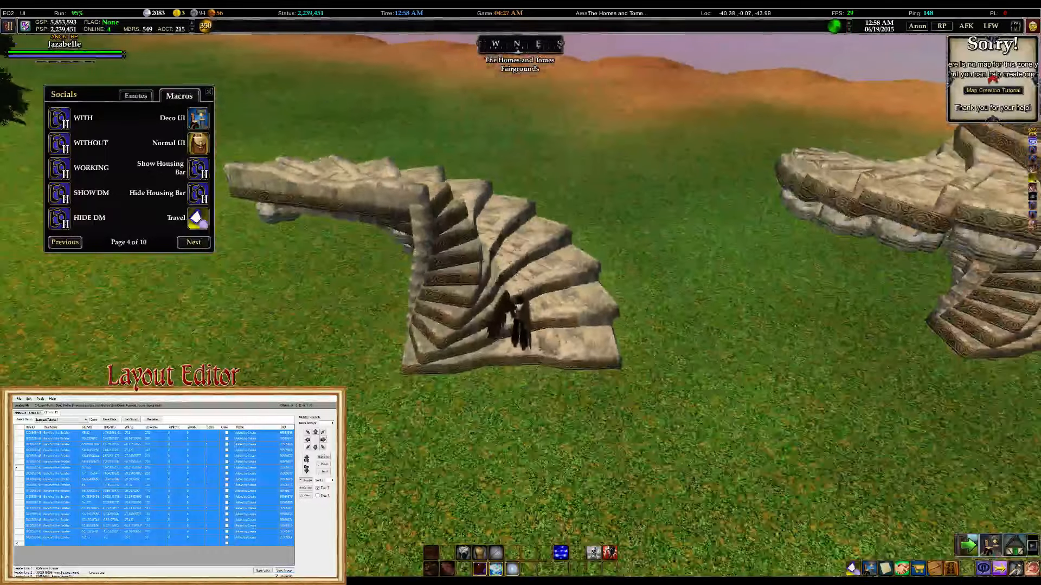
right_click_drag(561, 325, 561, 281)
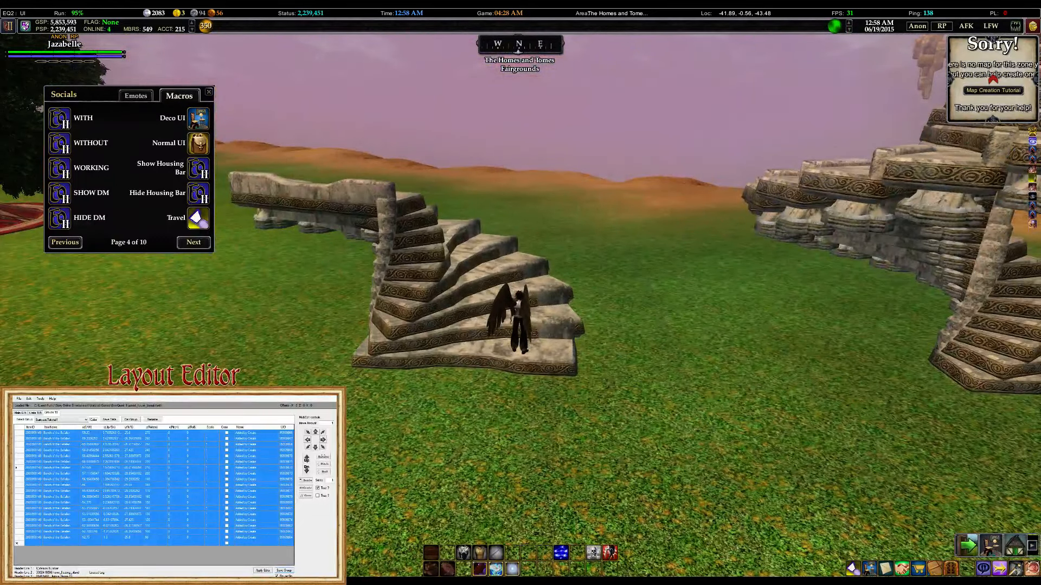
key("w")
right_click_drag(562, 281, 534, 357)
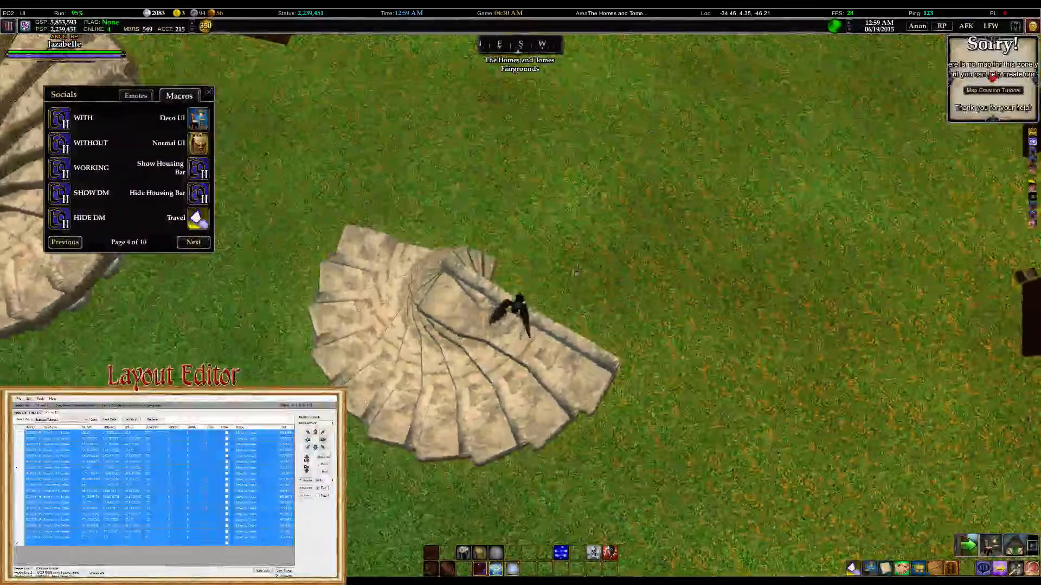
key("q")
key("w")
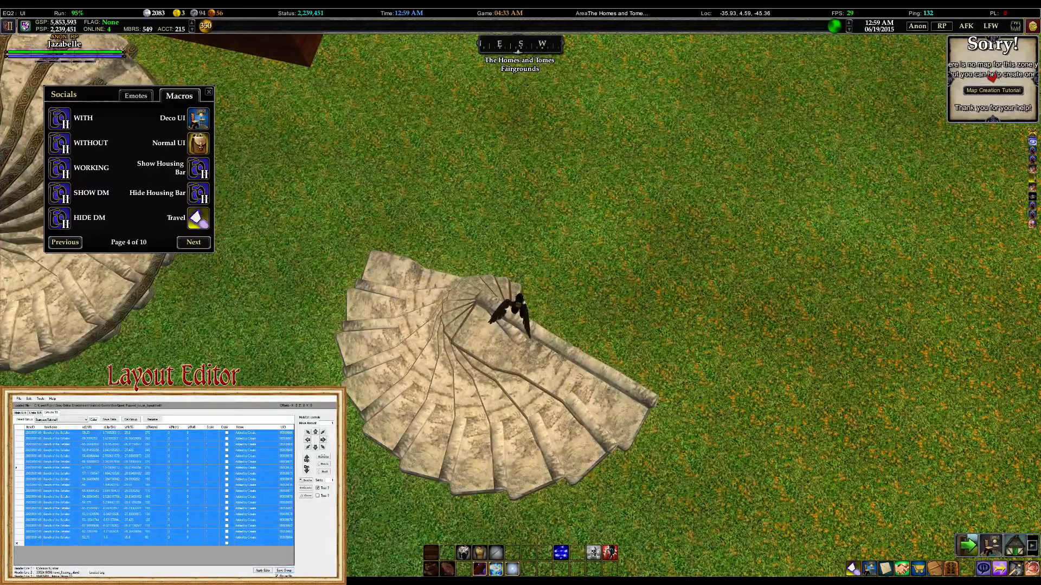
Circle up around the tall spiral staircase and view its stacked turns from directly above
right_click_drag(492, 318, 596, 263)
scroll(521, 293, "down", 5)
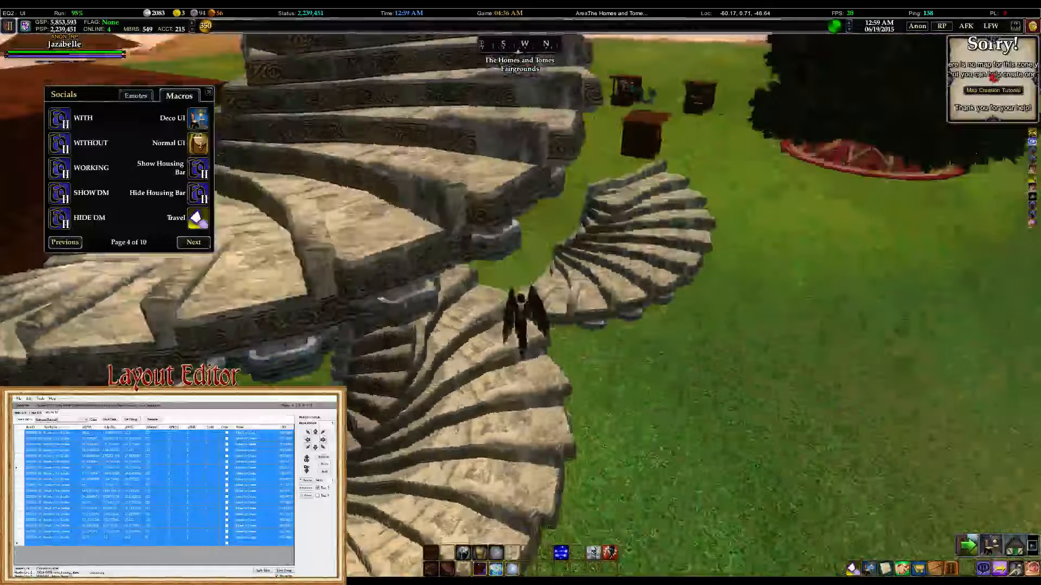
right_click_drag(596, 263, 558, 279)
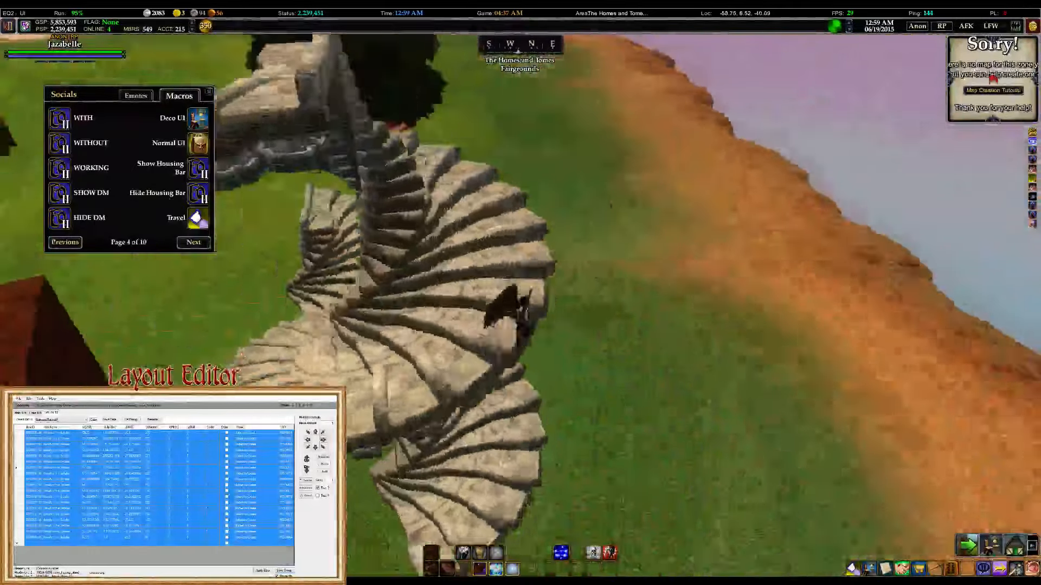
right_click_drag(650, 319, 629, 309)
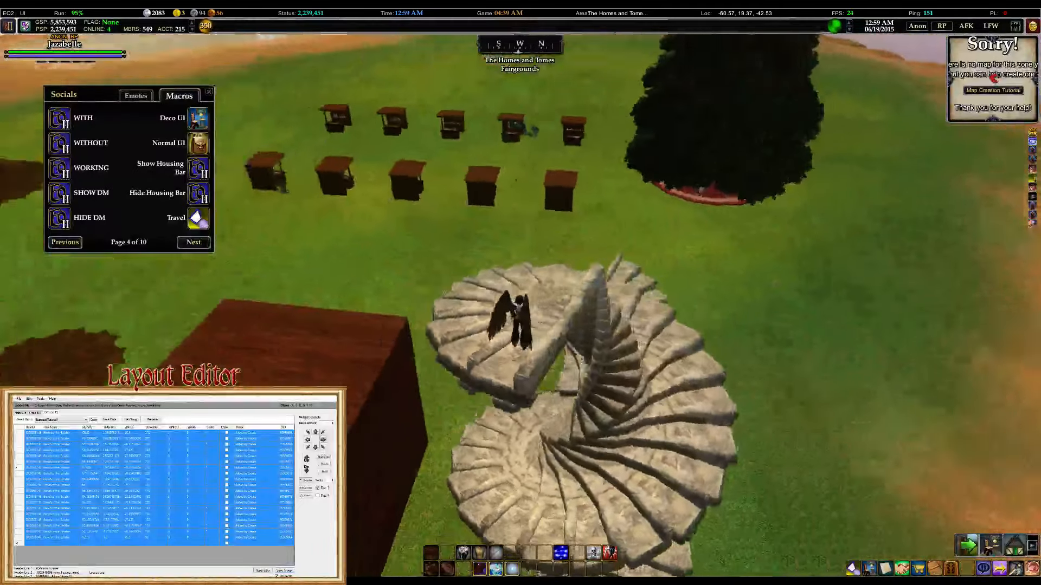
right_click_drag(596, 293, 564, 312)
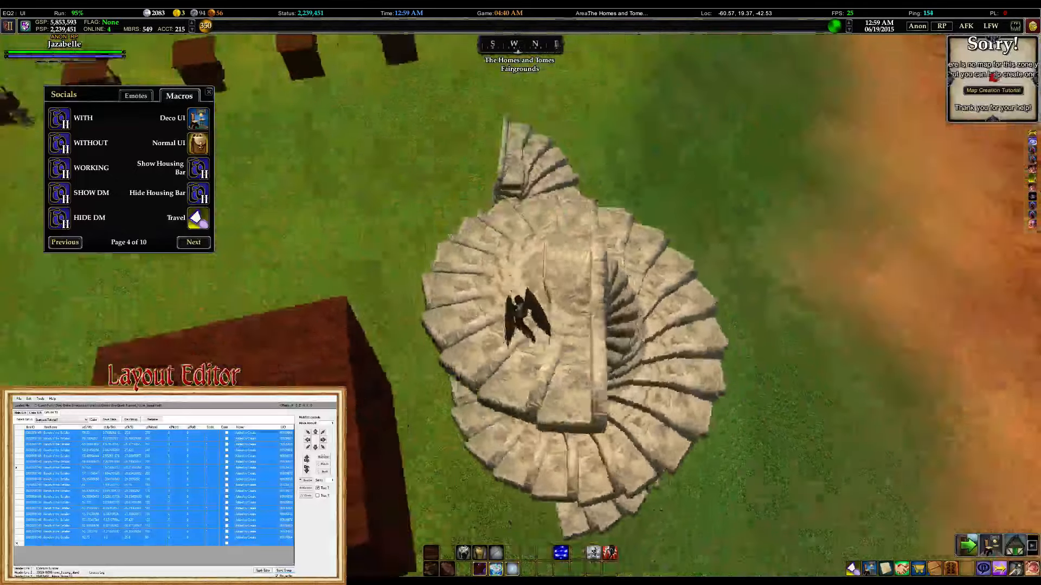
Fly back to the open front of the two-storey house and view the fitted staircase from outside
key("w")
right_click_drag(520, 293, 553, 217)
key("w")
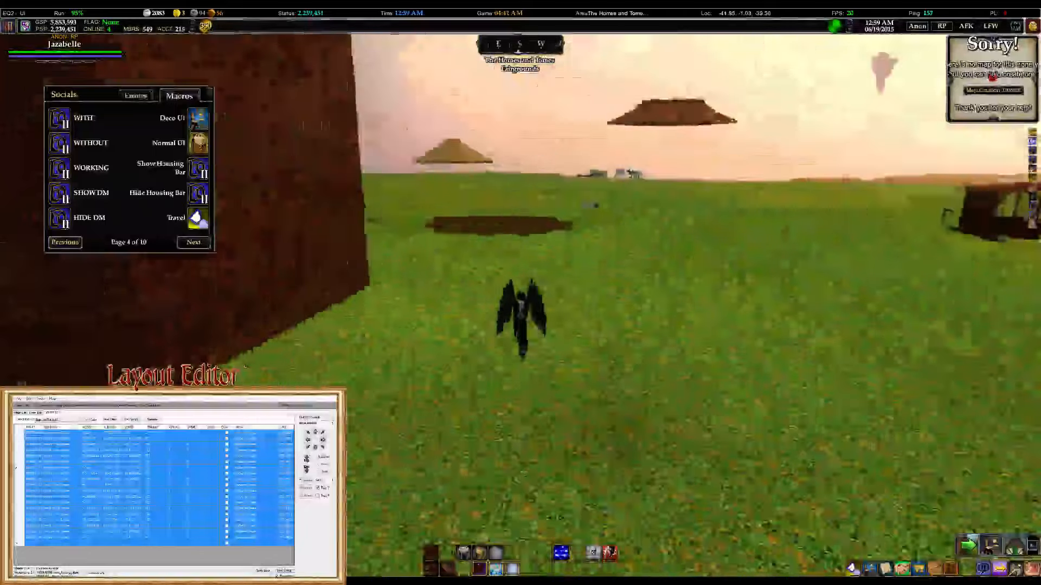
key("w")
right_click_drag(638, 288, 442, 288)
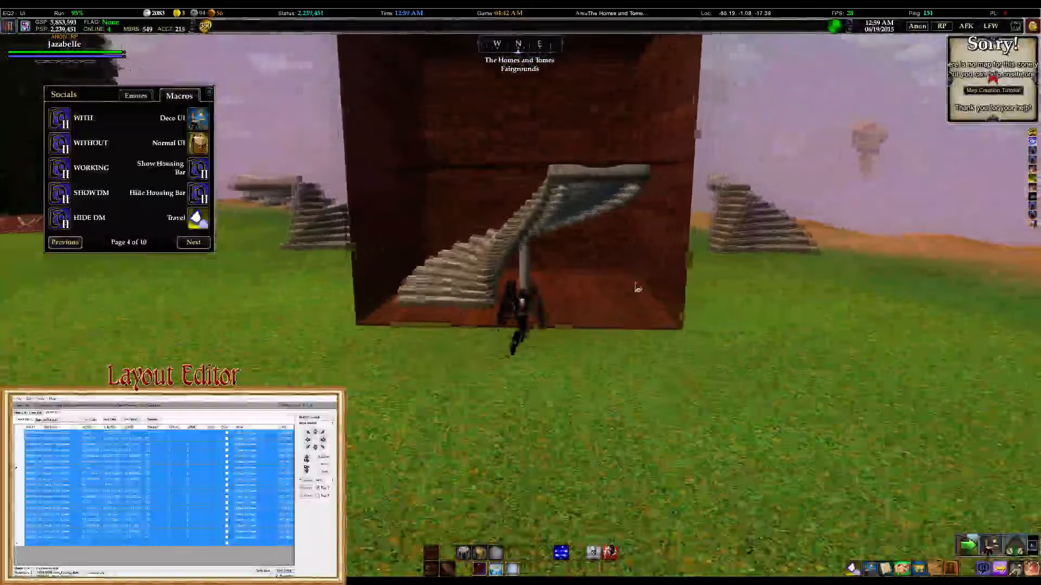
Climb the fitted spiral staircase from the house's open front and examine its steps from the upper floor
key("q")
key("w")
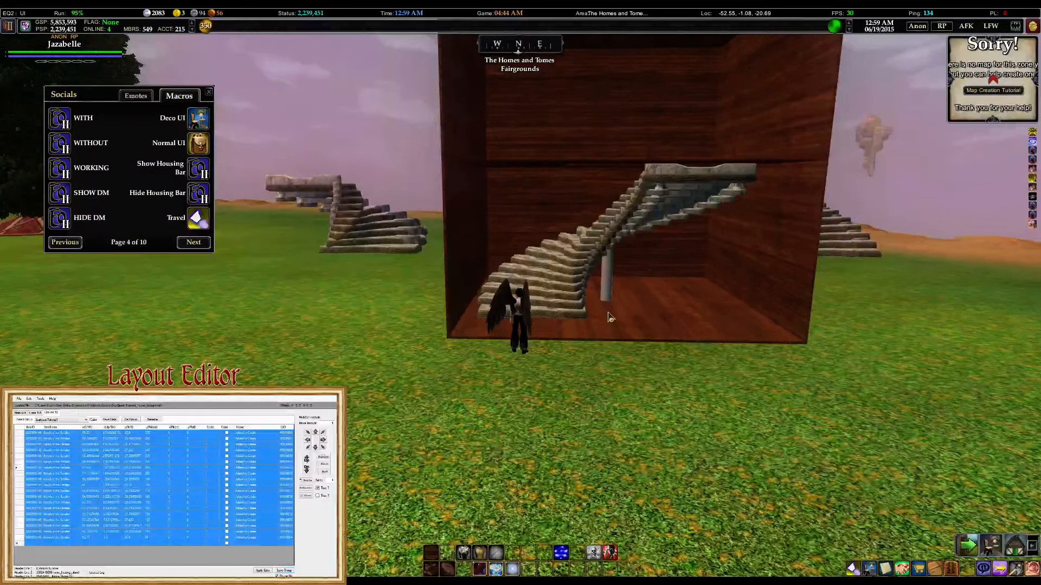
key("w")
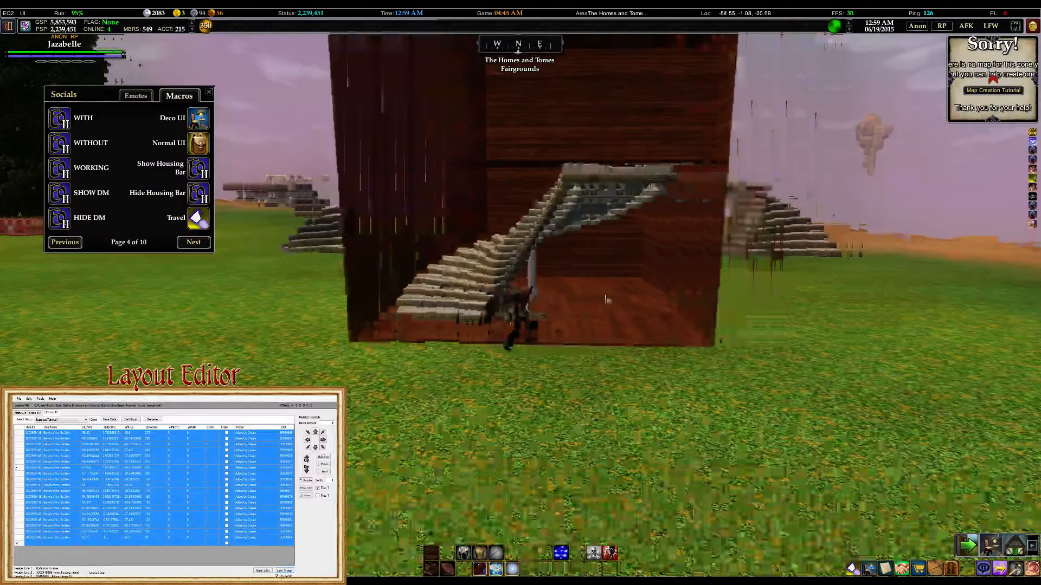
key("q")
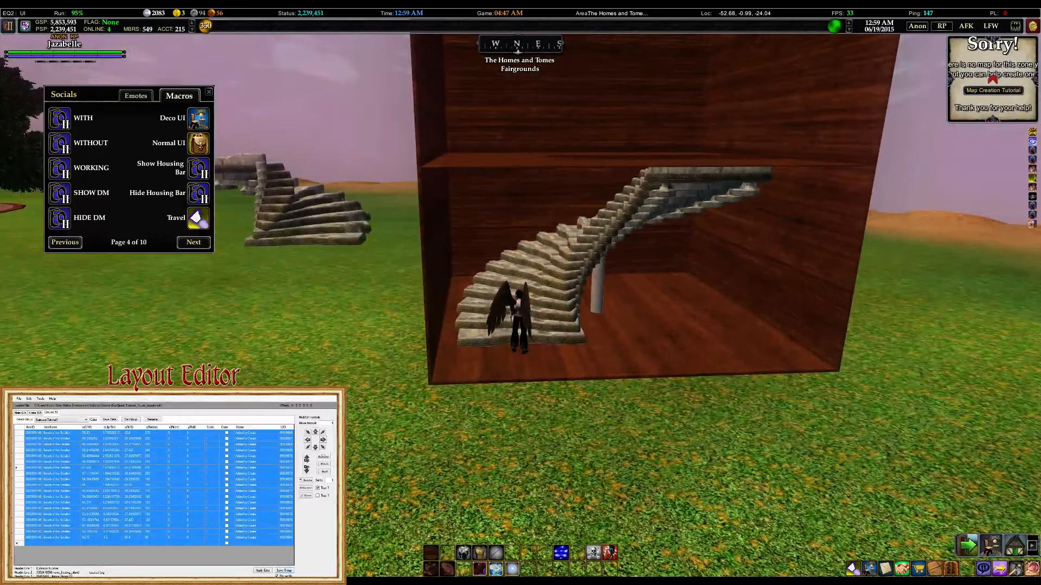
key("w")
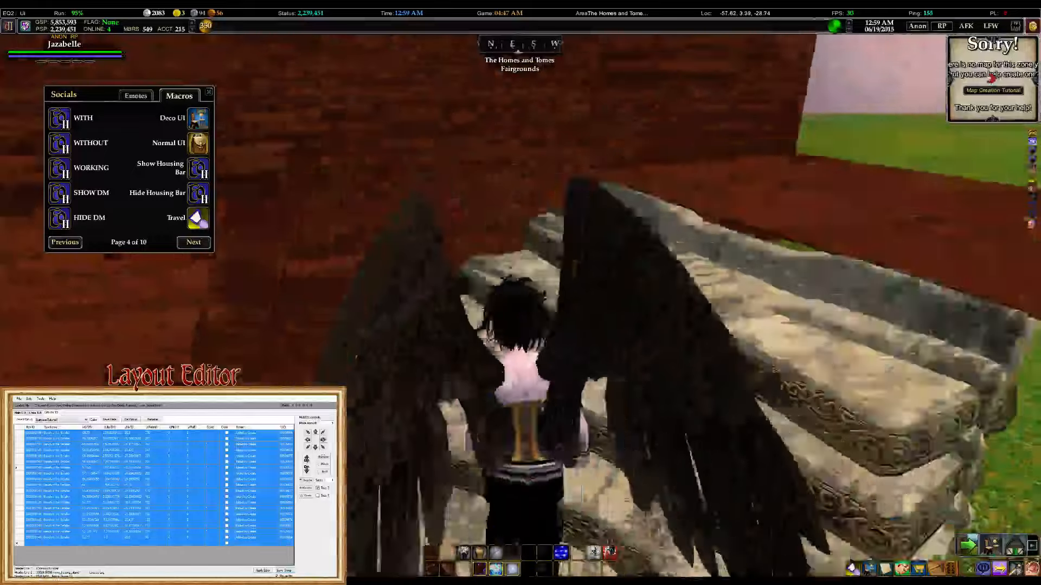
key("w")
right_click_drag(601, 309, 648, 366)
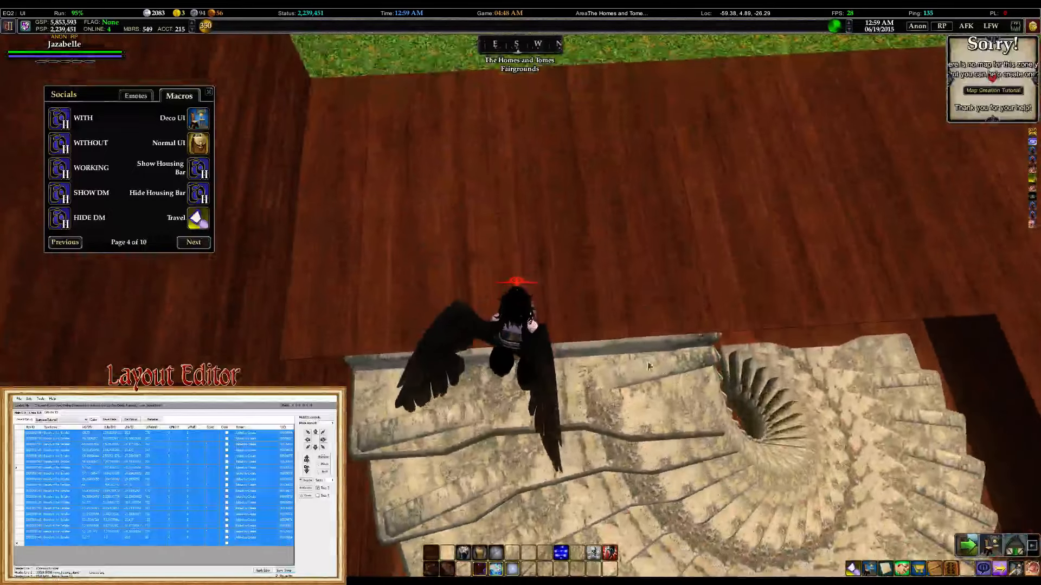
key("w")
right_click_drag(525, 360, 903, 325)
Back out of the house and view the fitted staircase from the lawn in front
key("s")
key("s")
key("w")
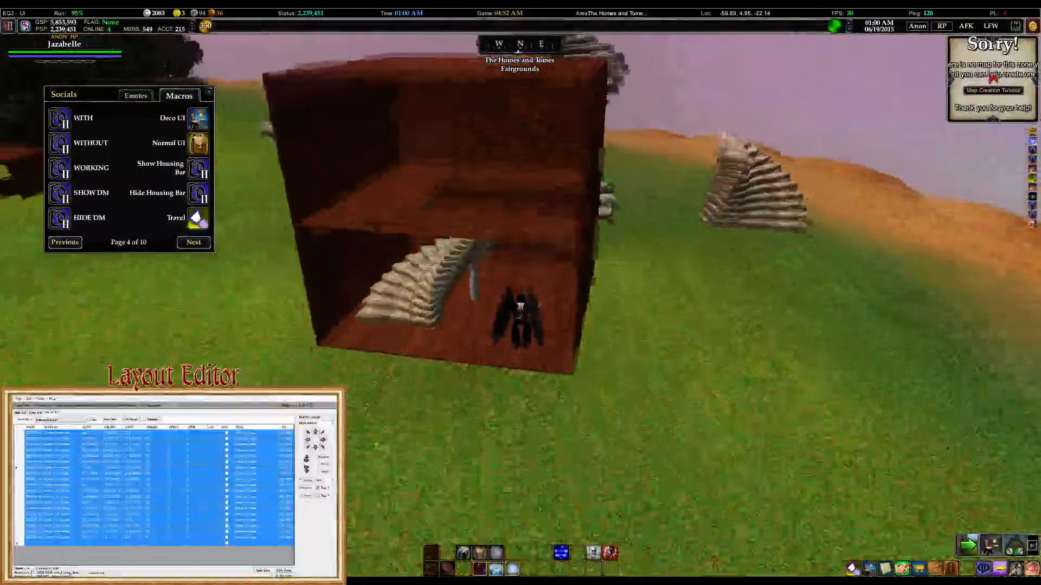
key("s")
right_click_drag(542, 250, 520, 175)
key("w")
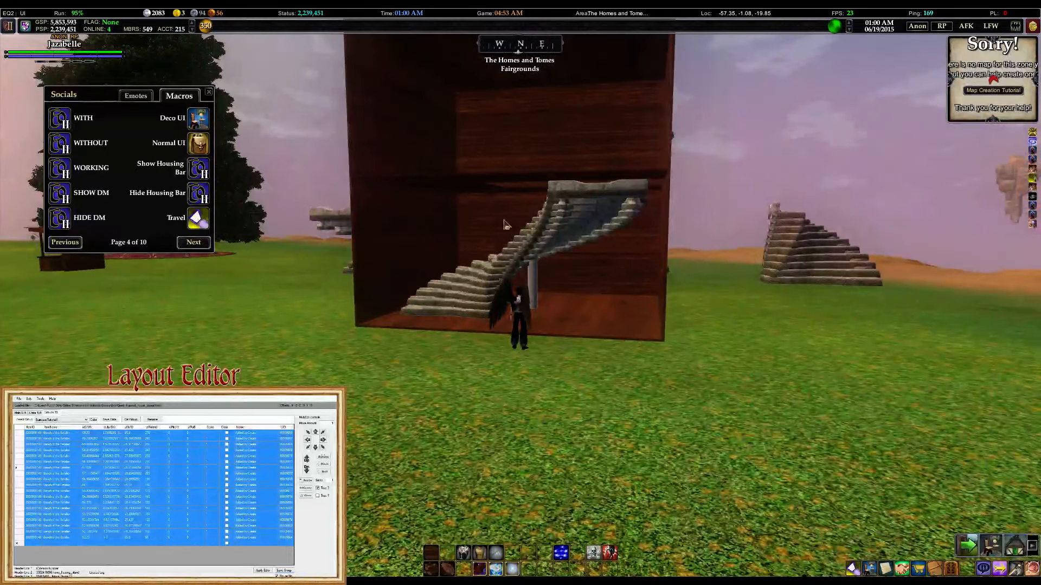
Go around the house to the sample staircases behind it and climb the lower turn of the tall spiral
right_click_drag(485, 293, 509, 306)
key("d")
key("w")
key("a")
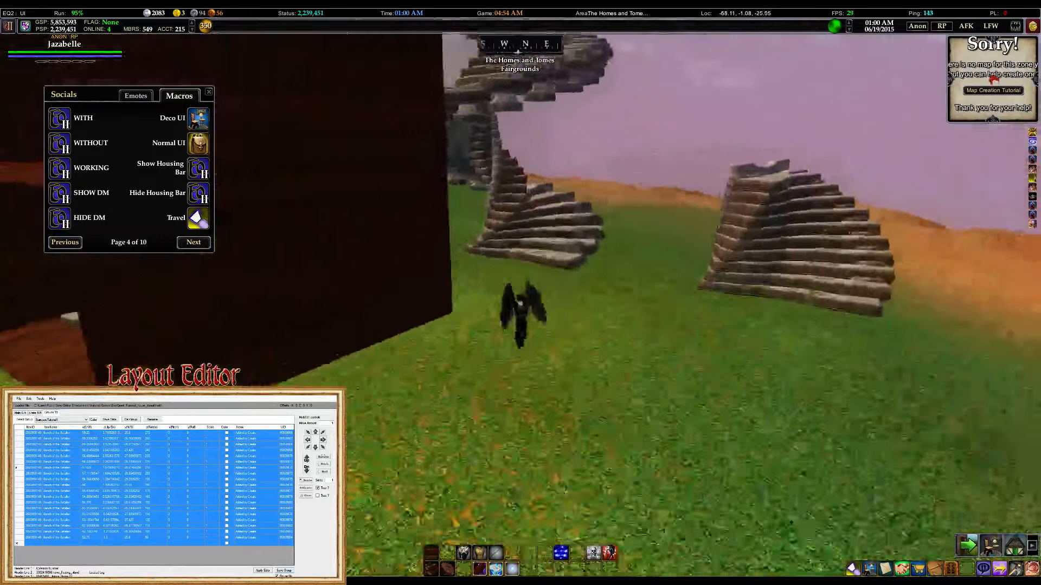
key("w")
key("a")
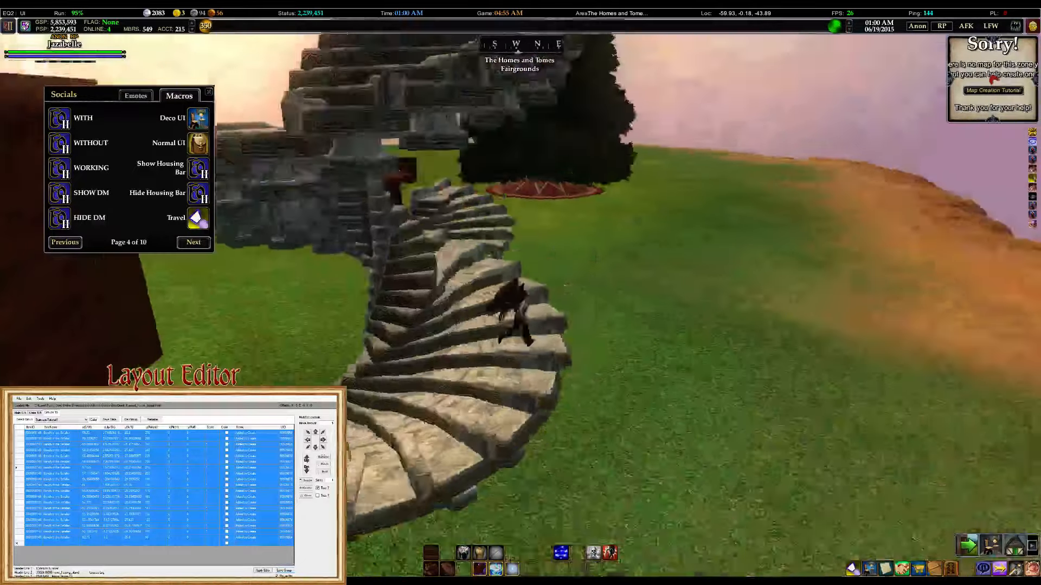
key("w")
key("a")
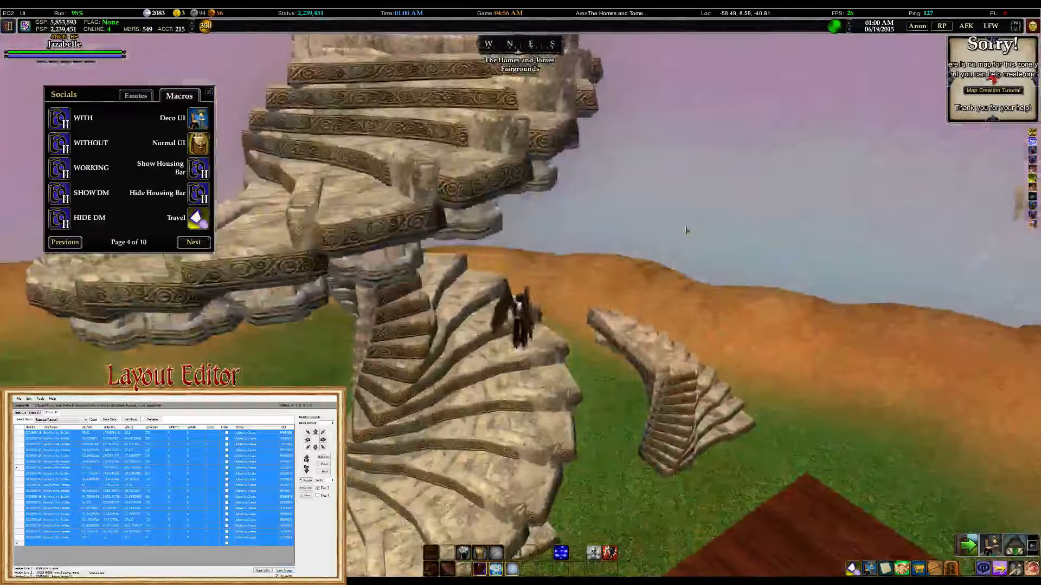
Circle the tall spiral staircase and examine how its turns stack from above and from the side
key("w")
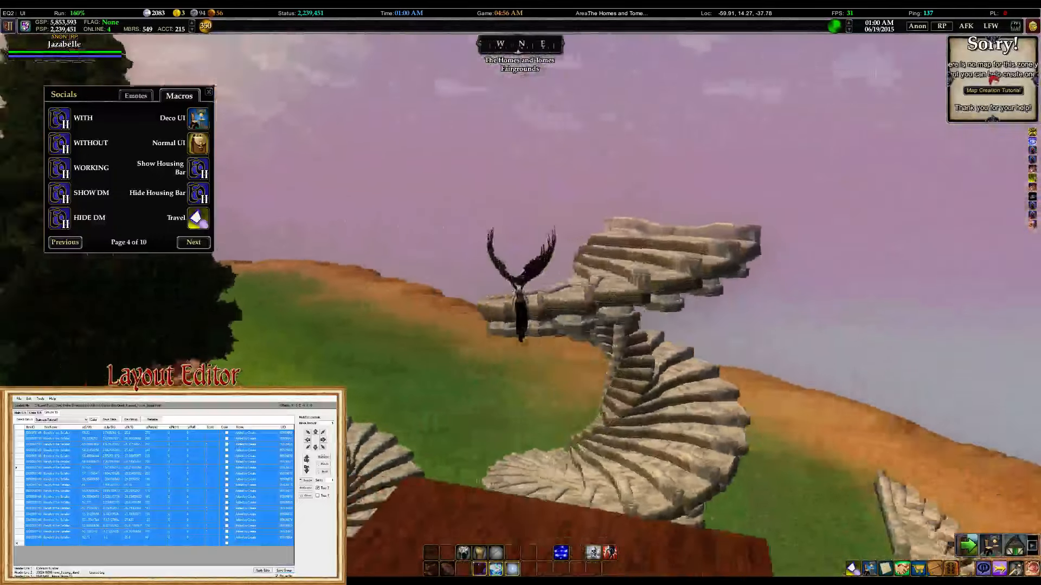
key("w")
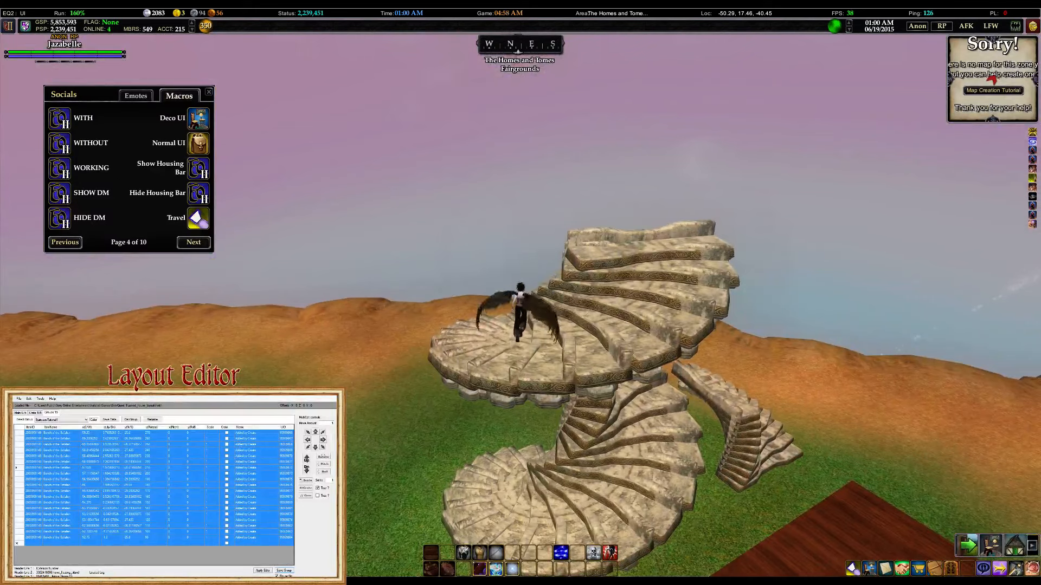
key("w")
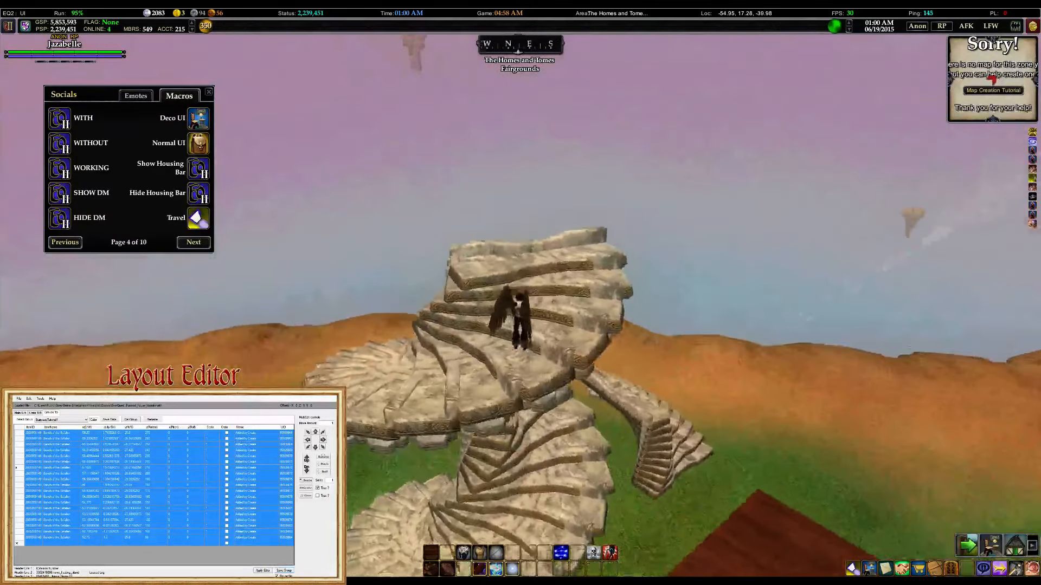
key("w")
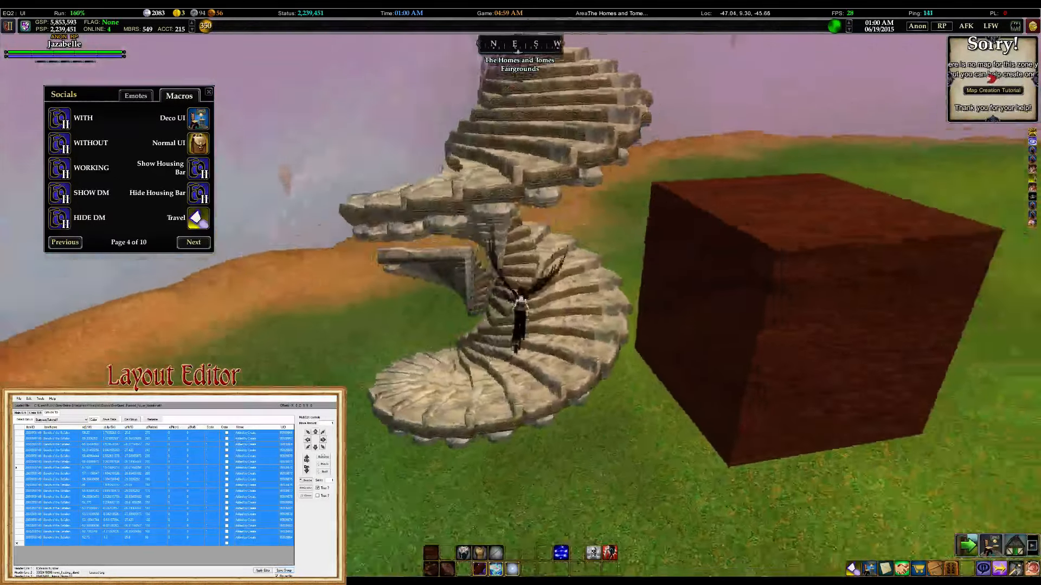
key("w")
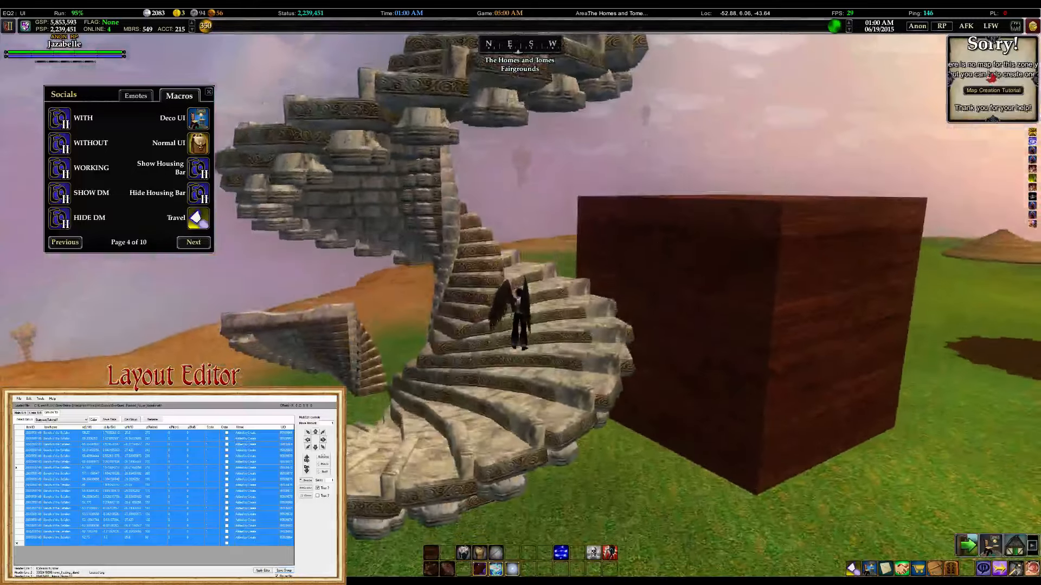
key("w")
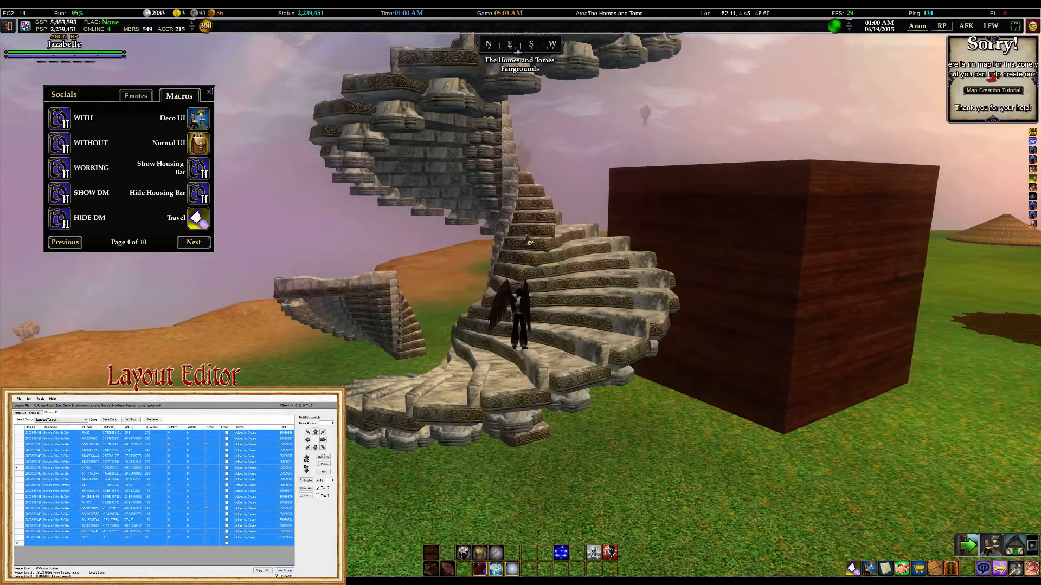
key("w")
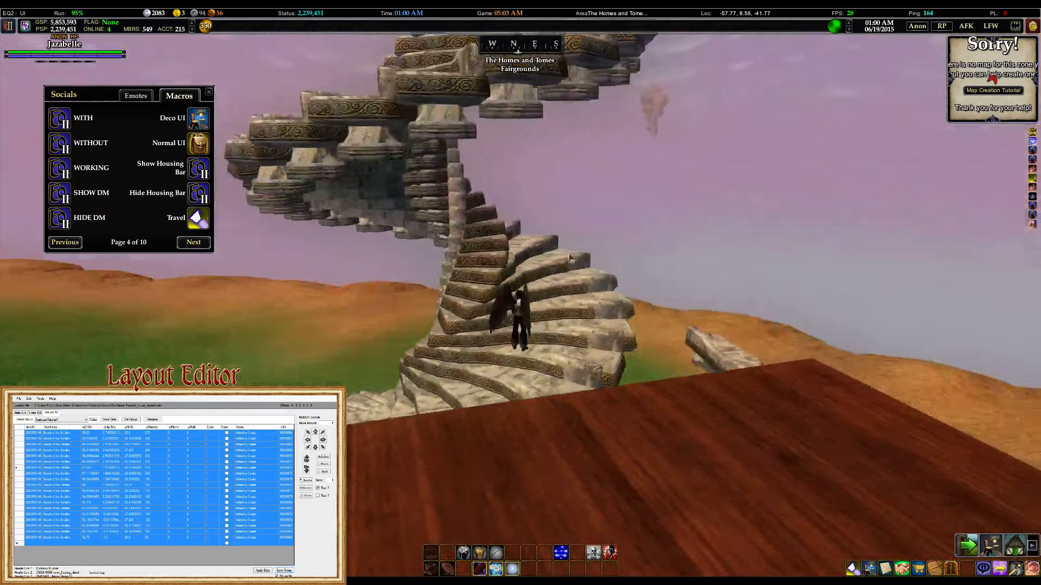
key("w")
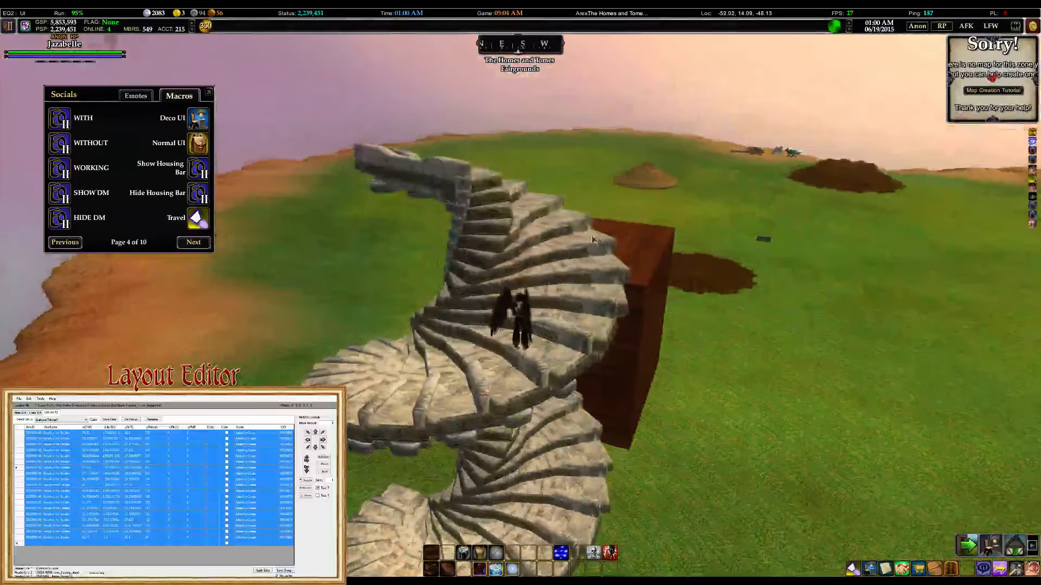
Inspect the tall spiral's underside from ground level and follow its turns up to the top
key("w")
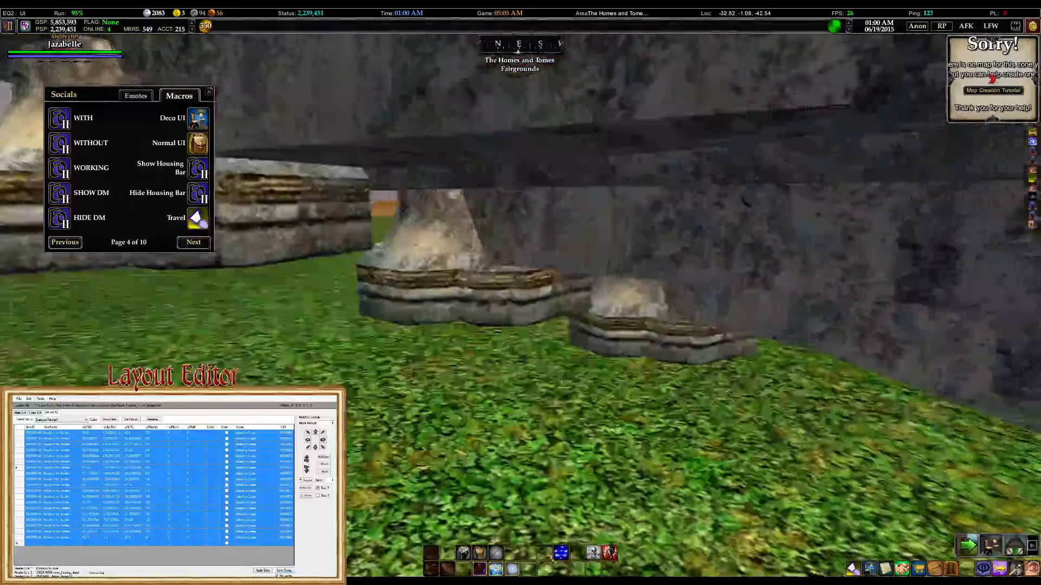
key("w")
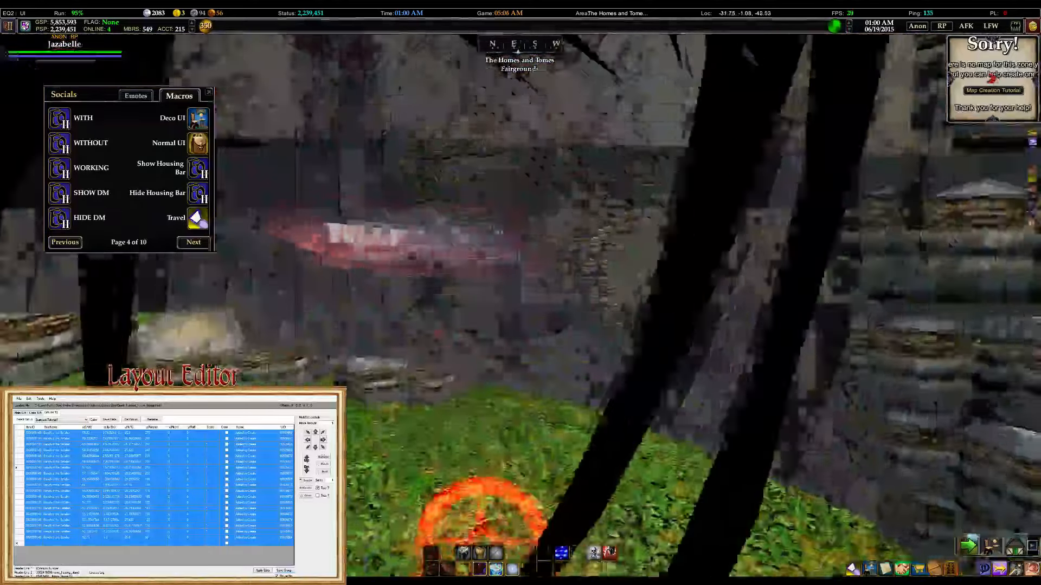
scroll(576, 286, "down", 3)
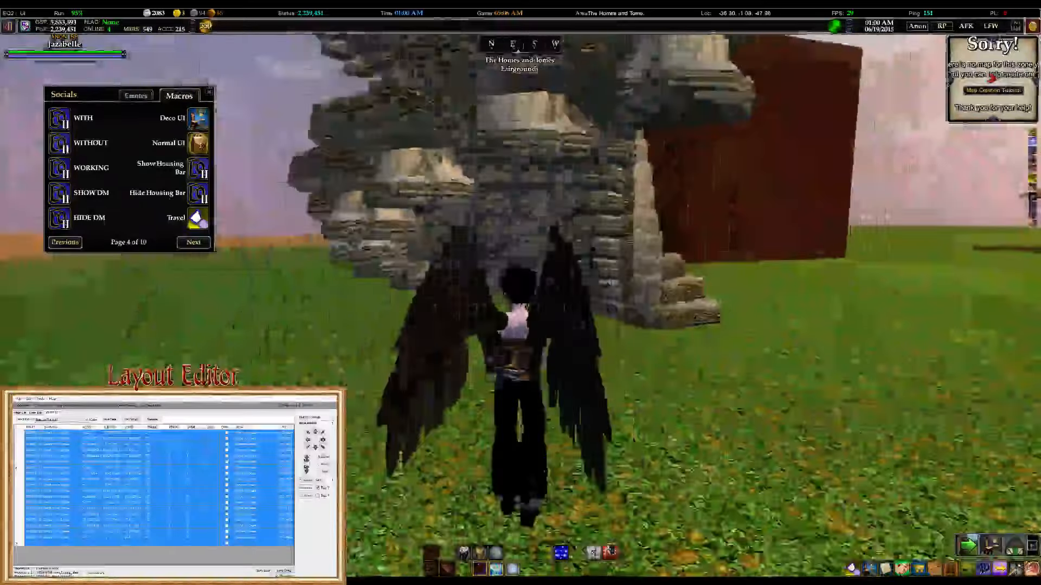
key("w")
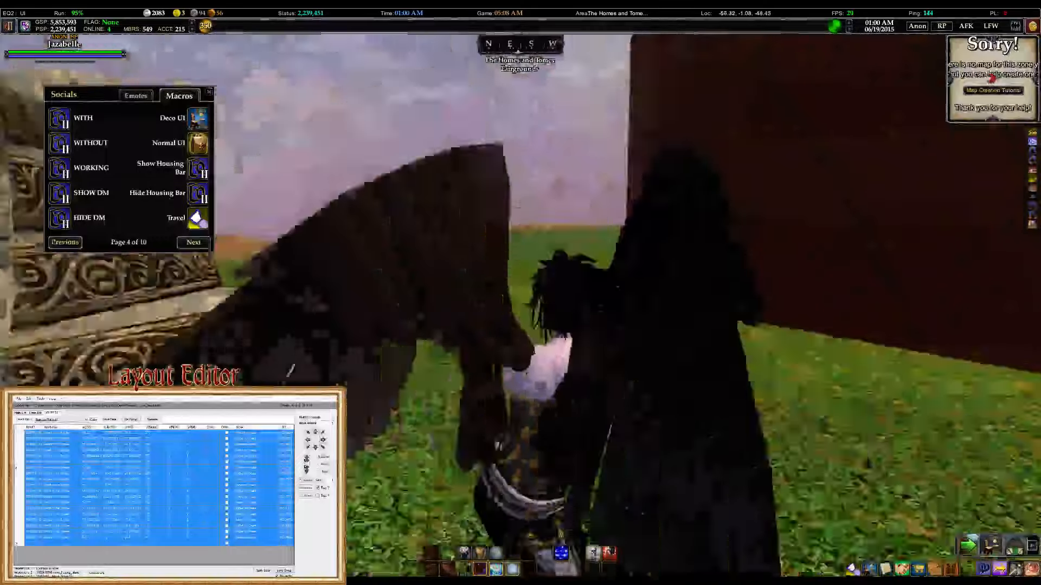
key("a")
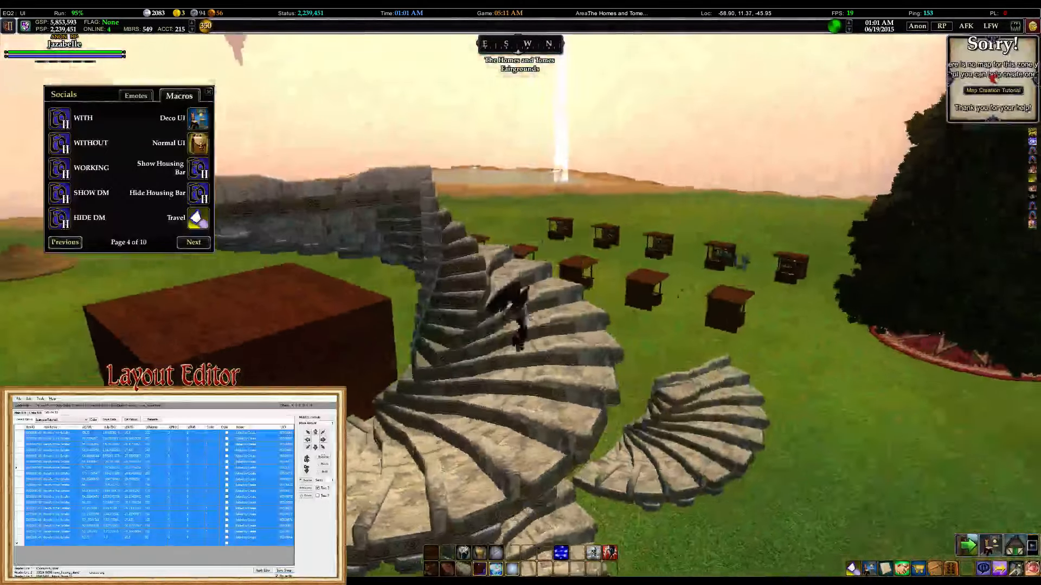
key("w")
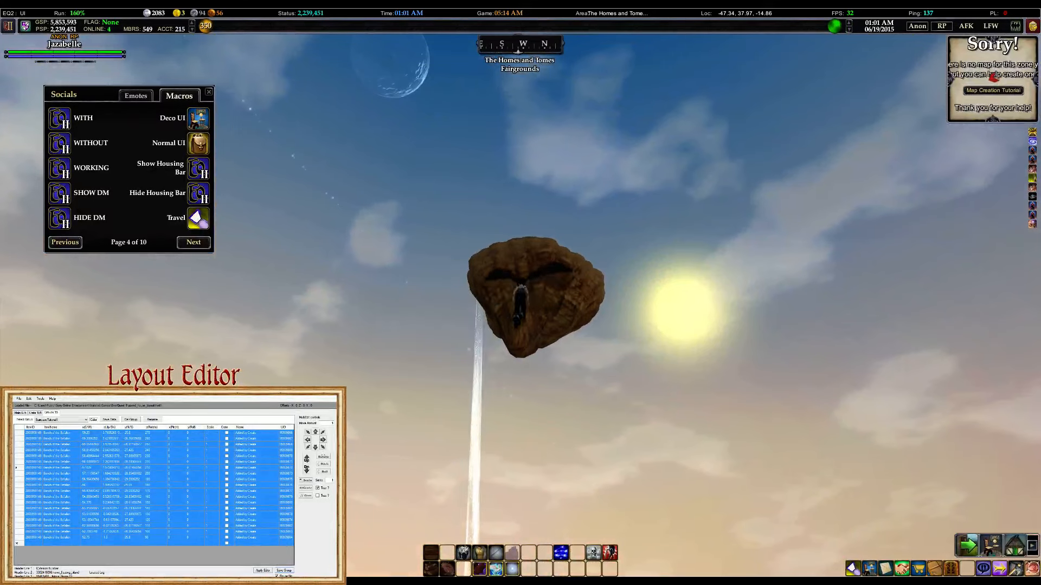
Return to the house's open front and pack the white centre column under the fitted staircase into the moving crate
right_click_drag(520, 292, 571, 289)
key("w")
key("w")
key("w")
key("w")
key("w")
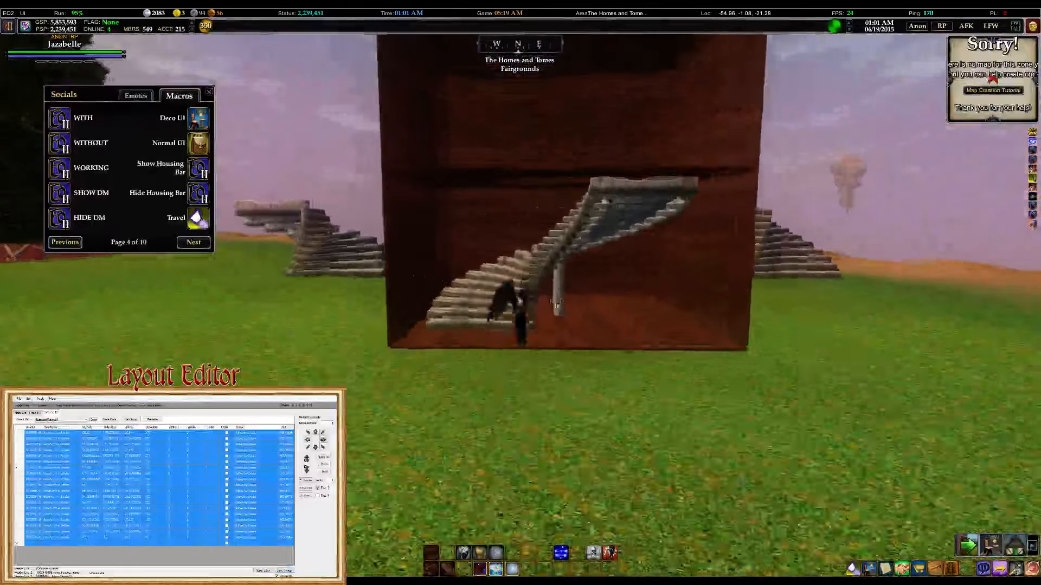
right_click(576, 298)
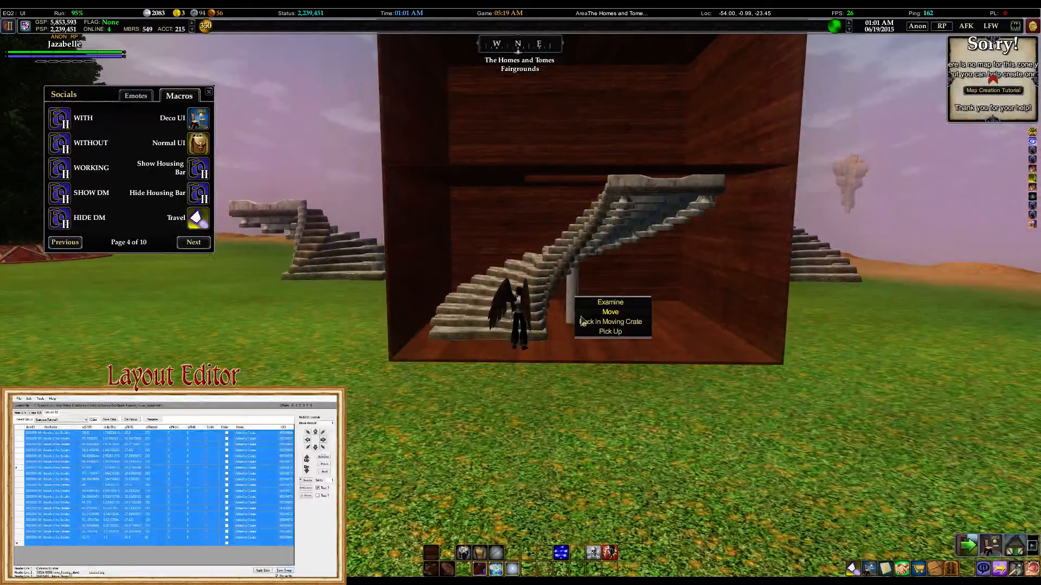
left_click(582, 322)
View the fitted staircase without its centre column from several spots outside the house
key("d")
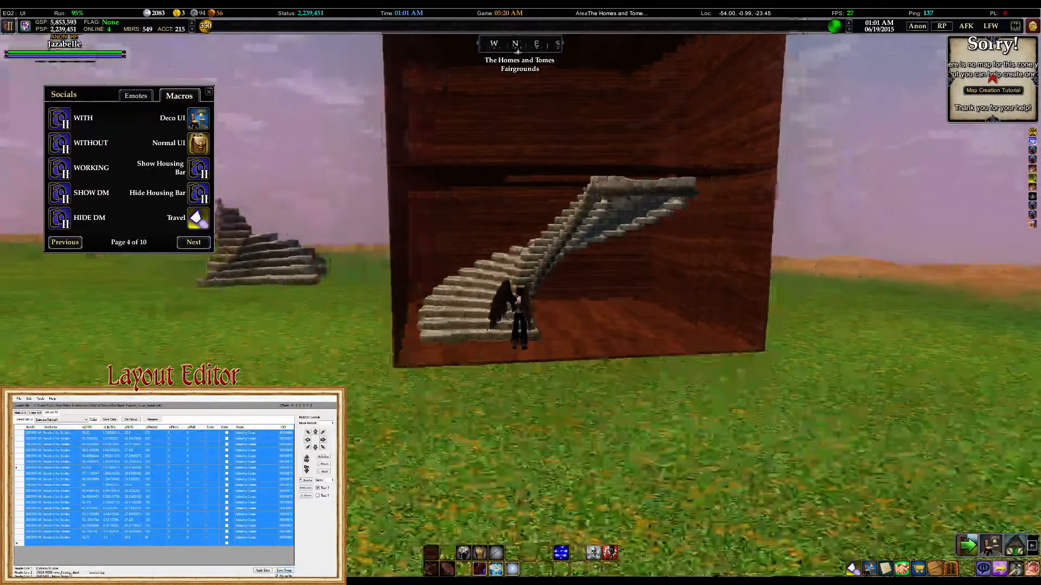
key("d")
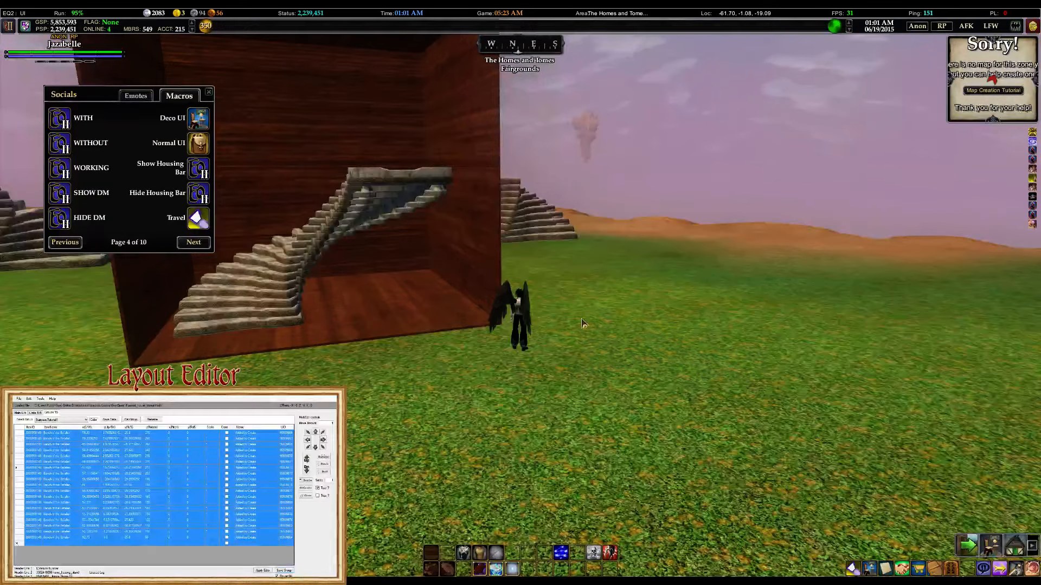
left_click_drag(582, 324, 539, 324)
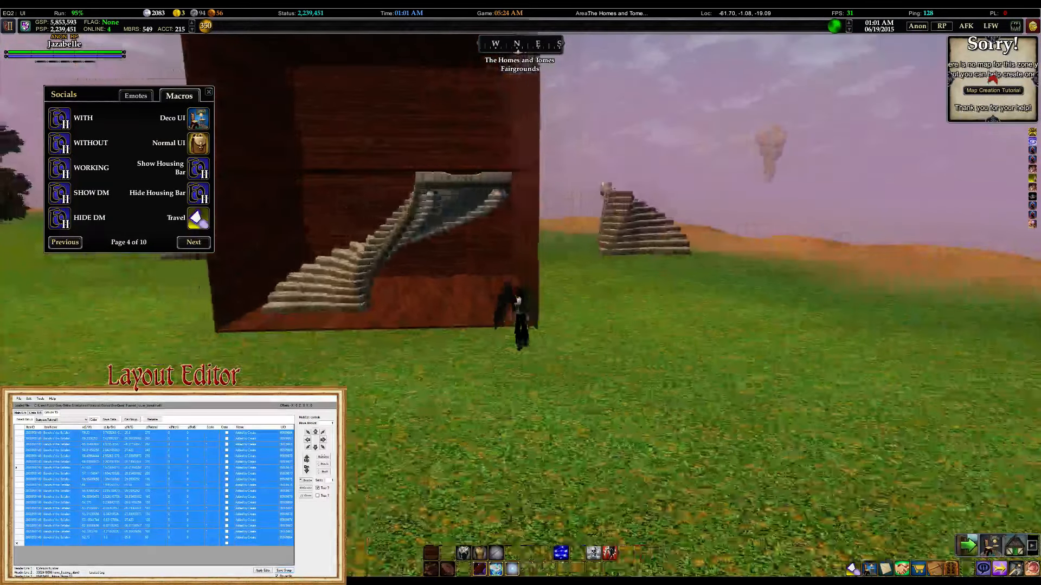
key("a")
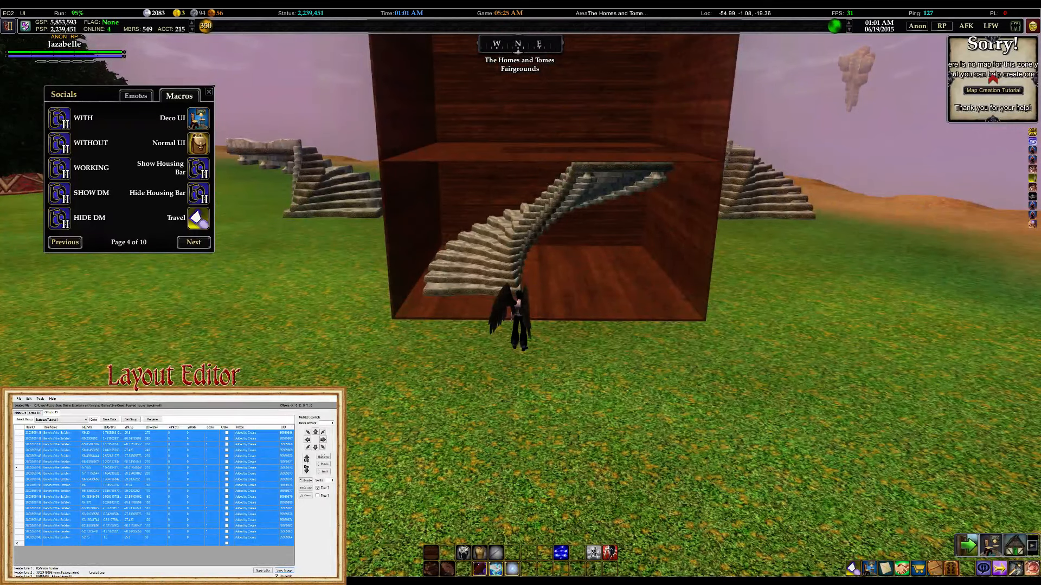
key("s")
key("d")
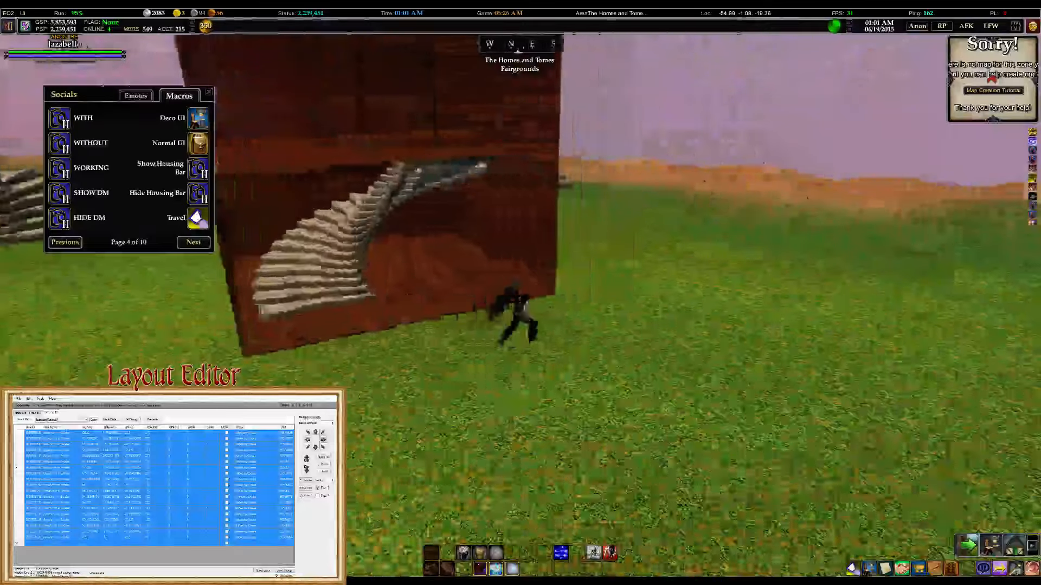
Fly over the compact fan-shaped sample staircase behind the house, view its steps from above, and head back to the house
key("w")
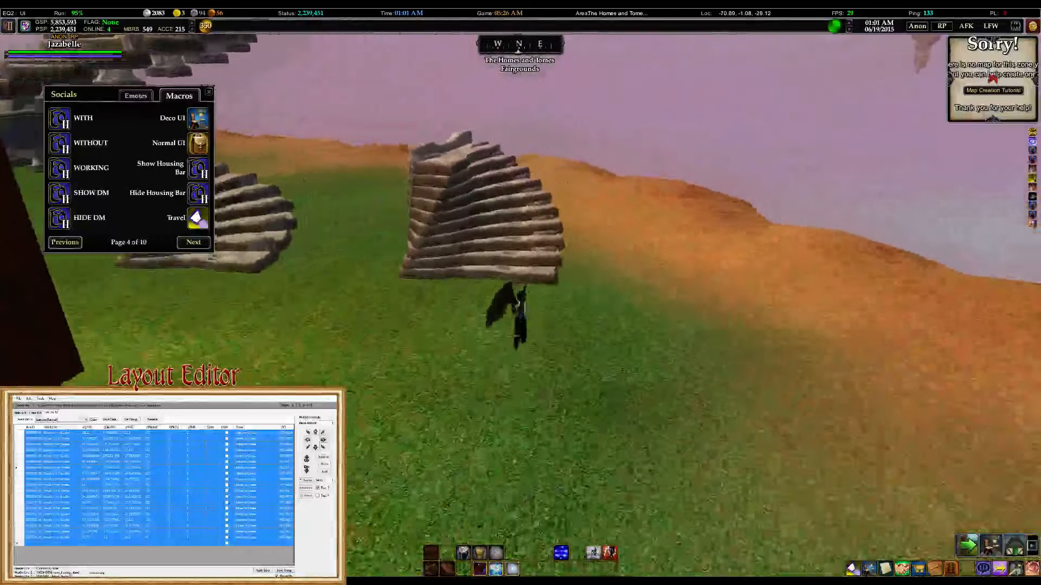
key("w")
key("a")
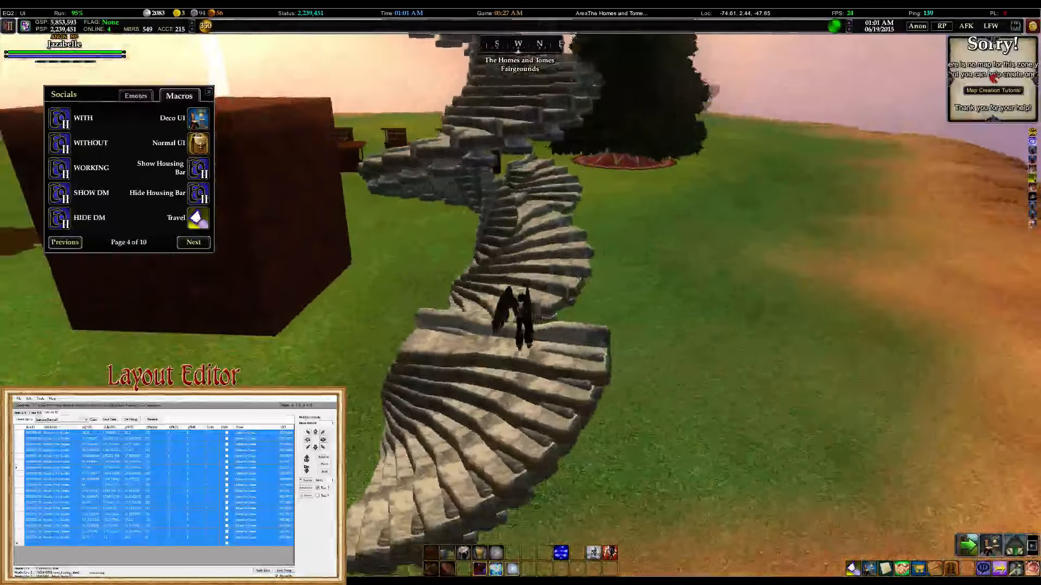
key("w")
key("d")
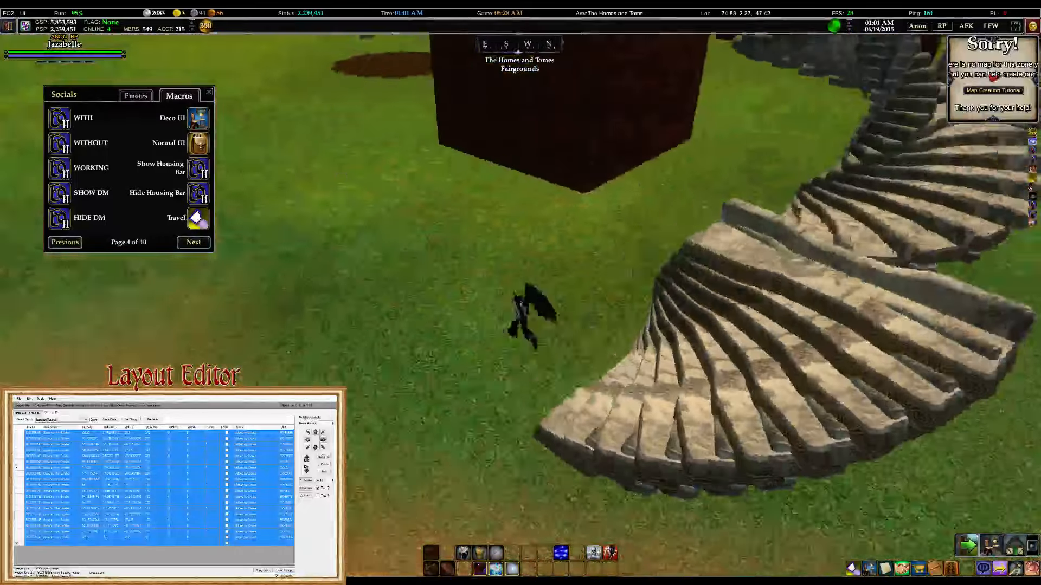
key("w")
key("d")
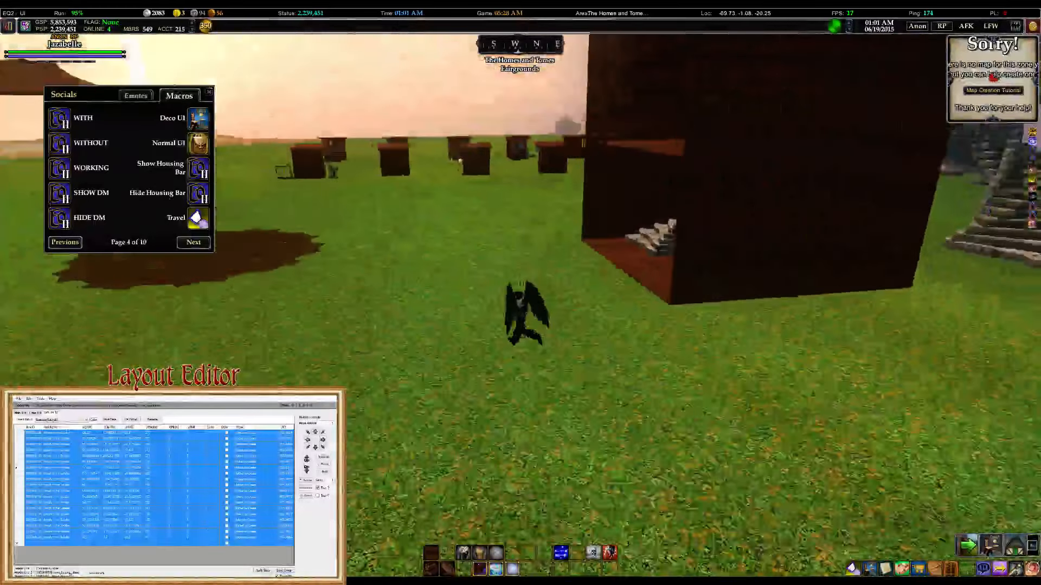
Go around to the house's open front and view the fitted staircase from outside and above its lowest steps
key("w")
key("d")
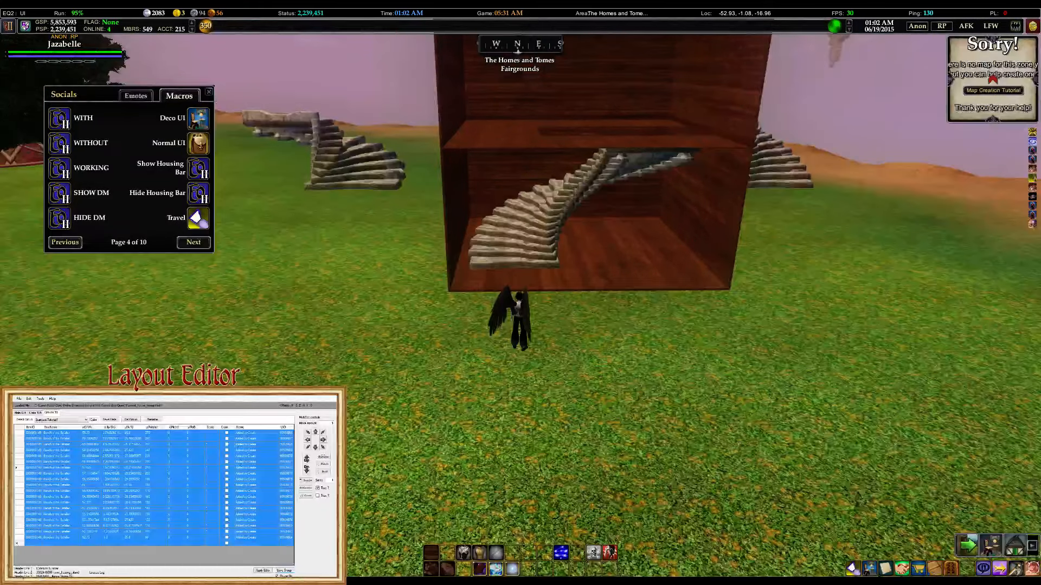
key("w")
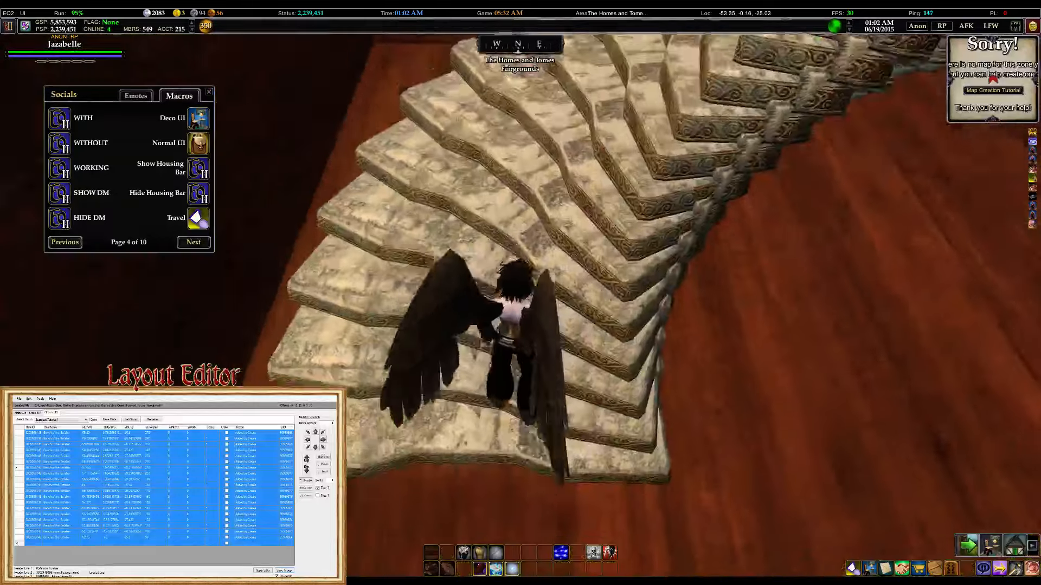
key("s")
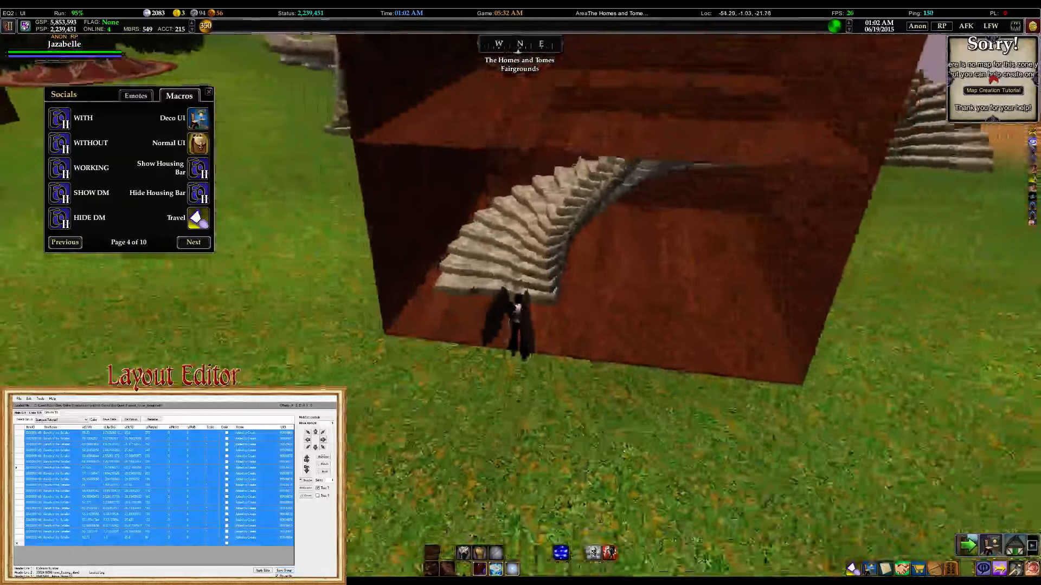
key("d")
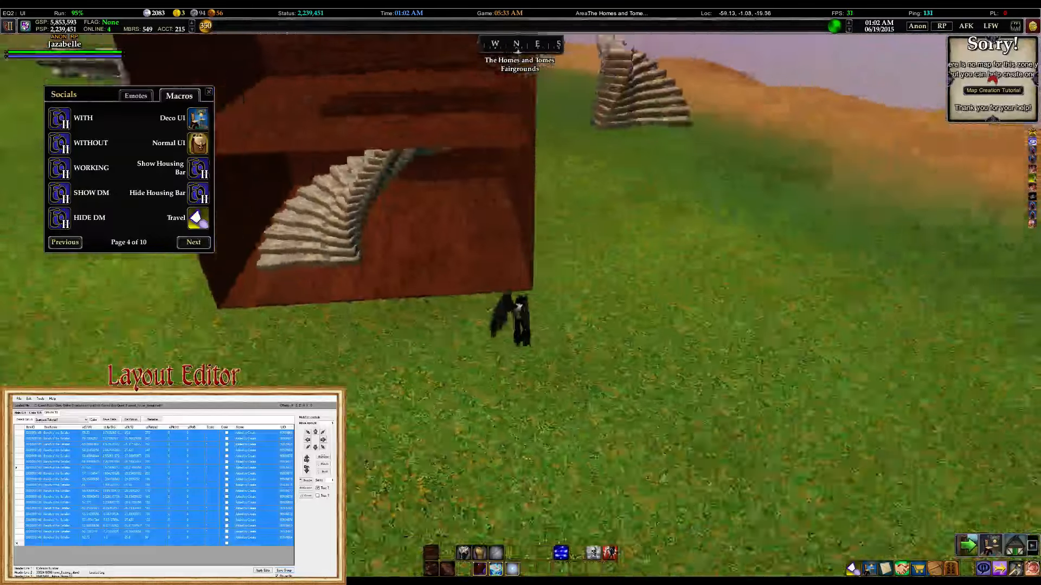
key("a")
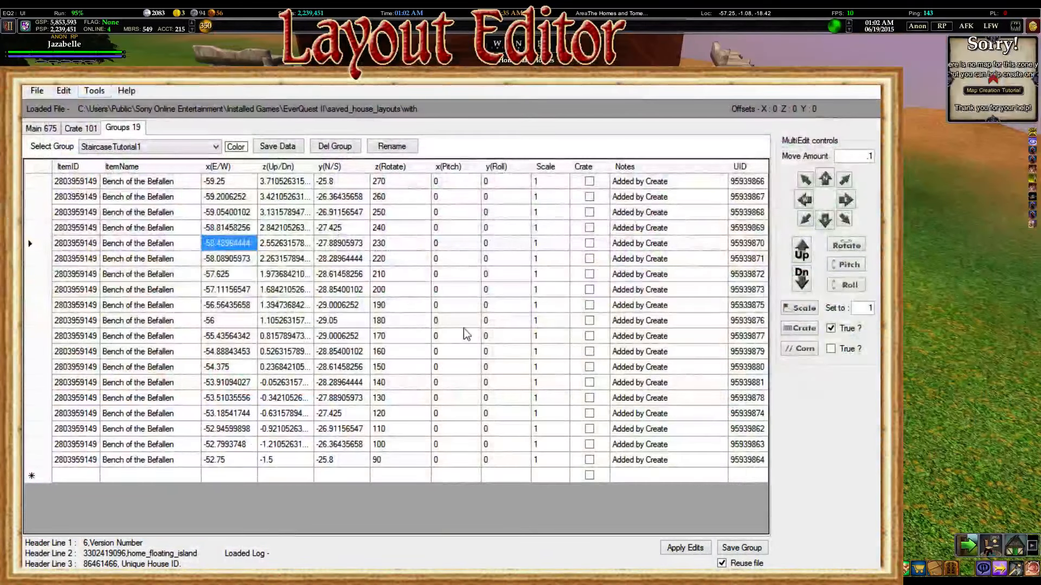
Set the scale of all benches in the StaircaseTutorial1 group to 1.5 in the Layout Editor and save the group
left_click(464, 325)
left_click(38, 167)
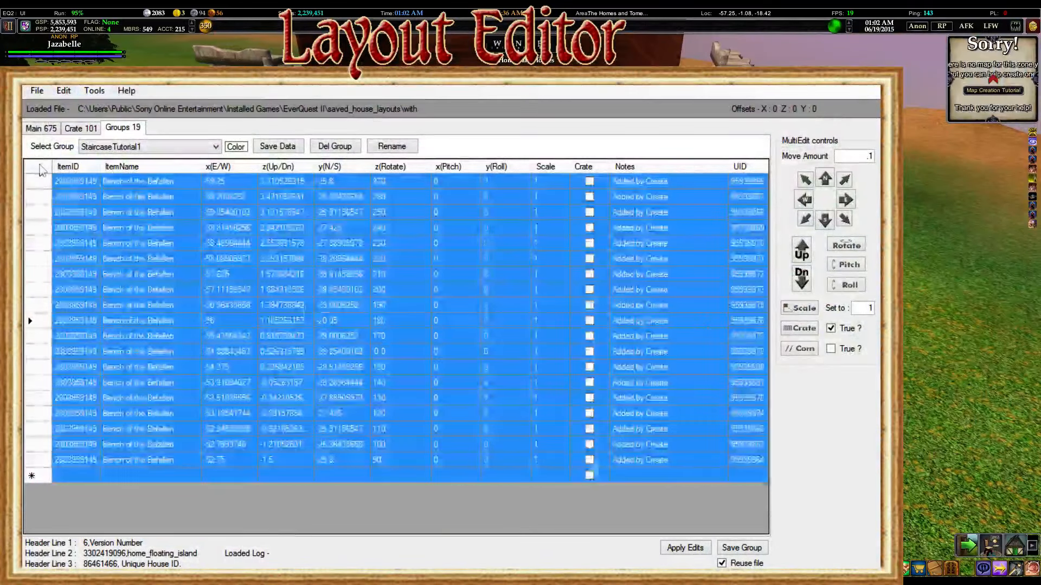
double_click(865, 308)
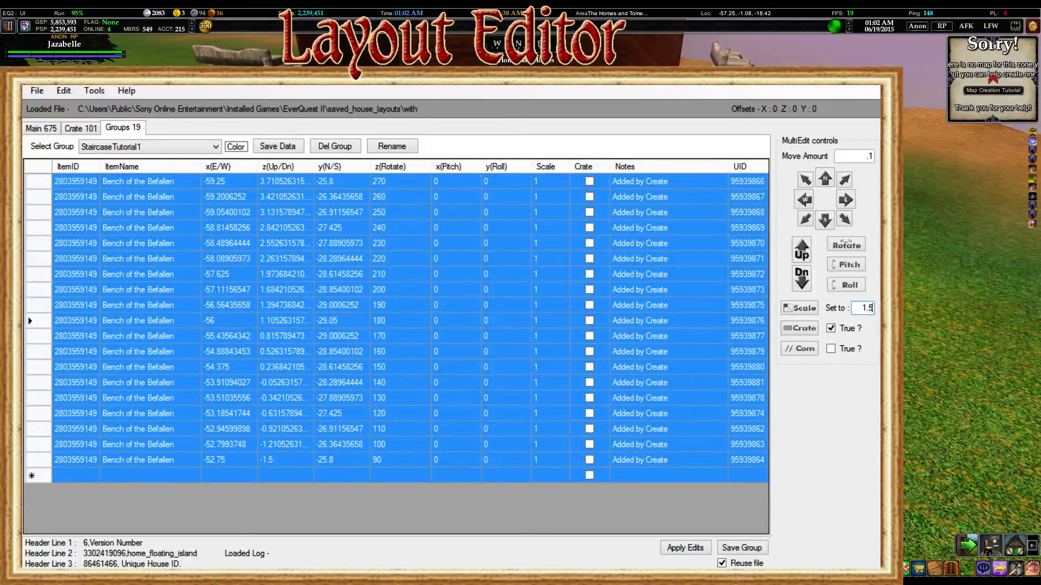
left_click(802, 310)
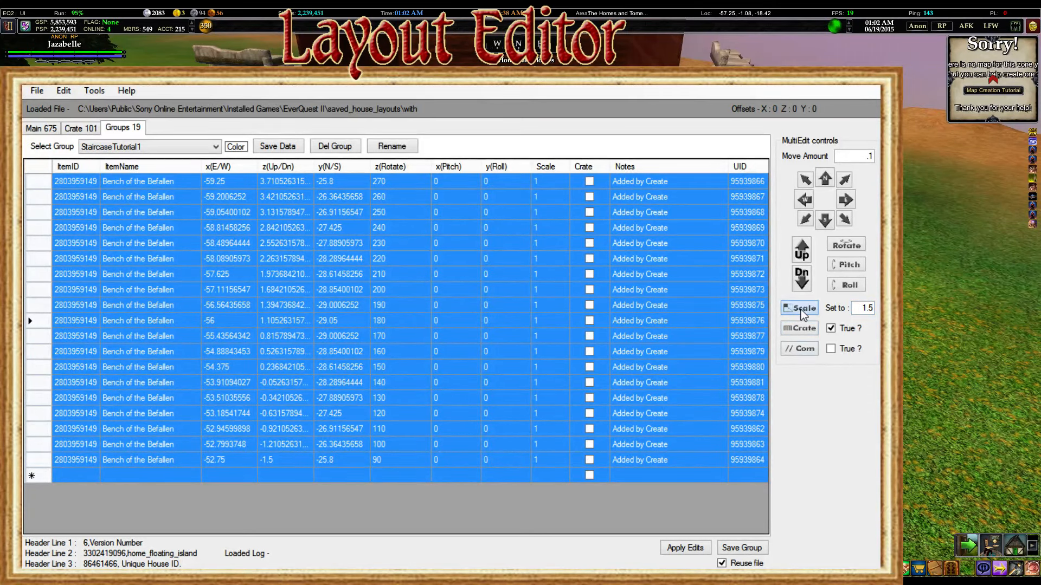
left_click(742, 548)
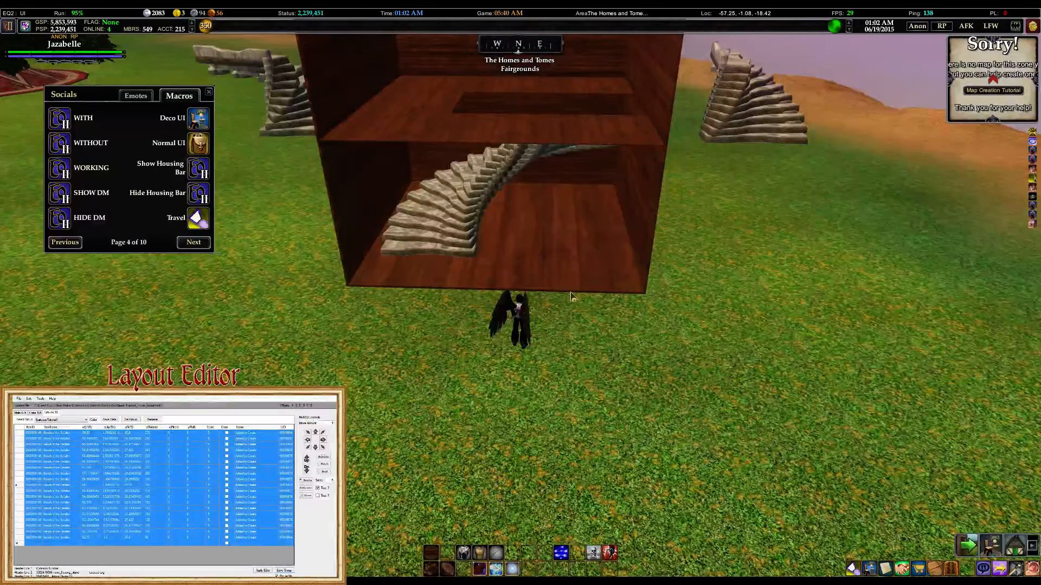
Inspect the enlarged staircase in the game from its lower steps up to the upper floor
right_click_drag(574, 300, 574, 220)
key("a")
key("w")
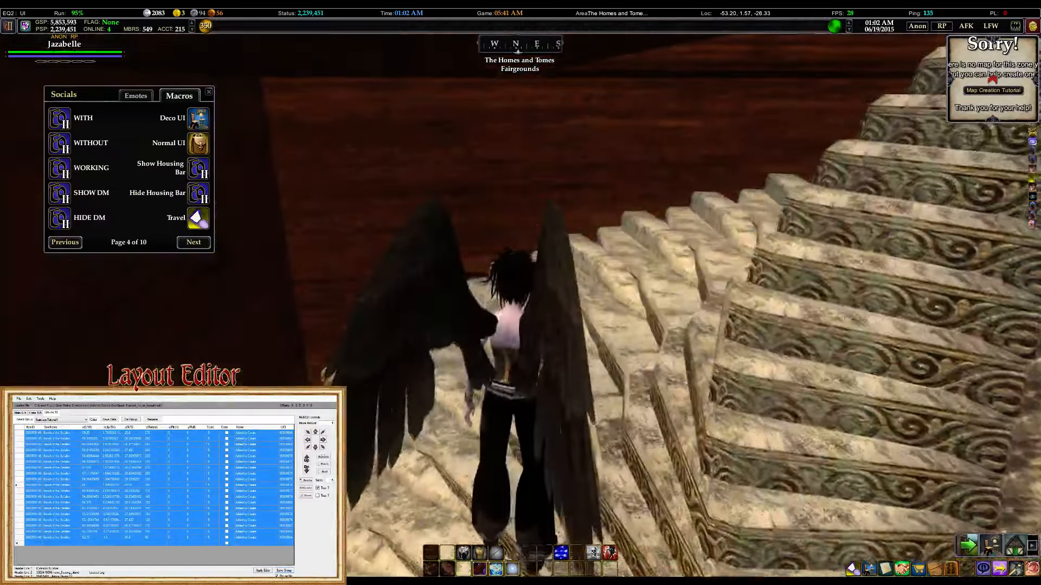
key("w")
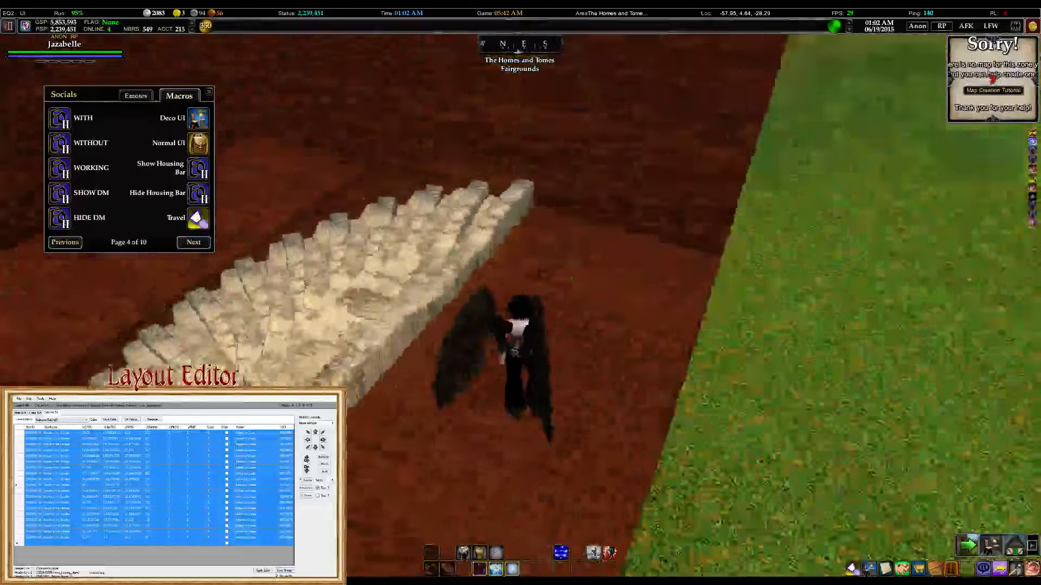
key("s")
right_click_drag(574, 219, 520, 162)
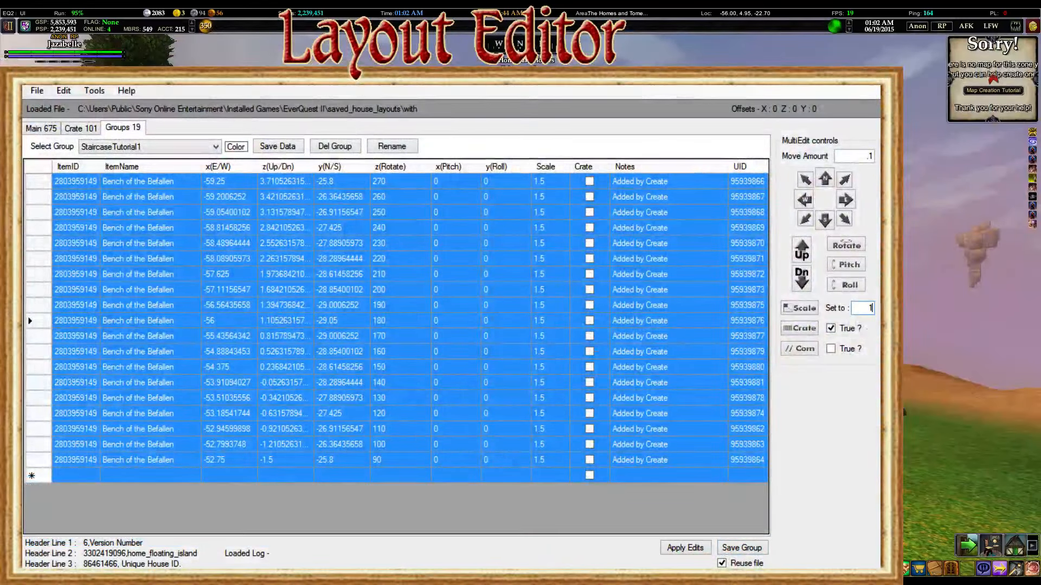
In the Layout Editor, restore the benches' scale to 1, then crate them all and delete the StaircaseTutorial1 group
left_click(787, 308)
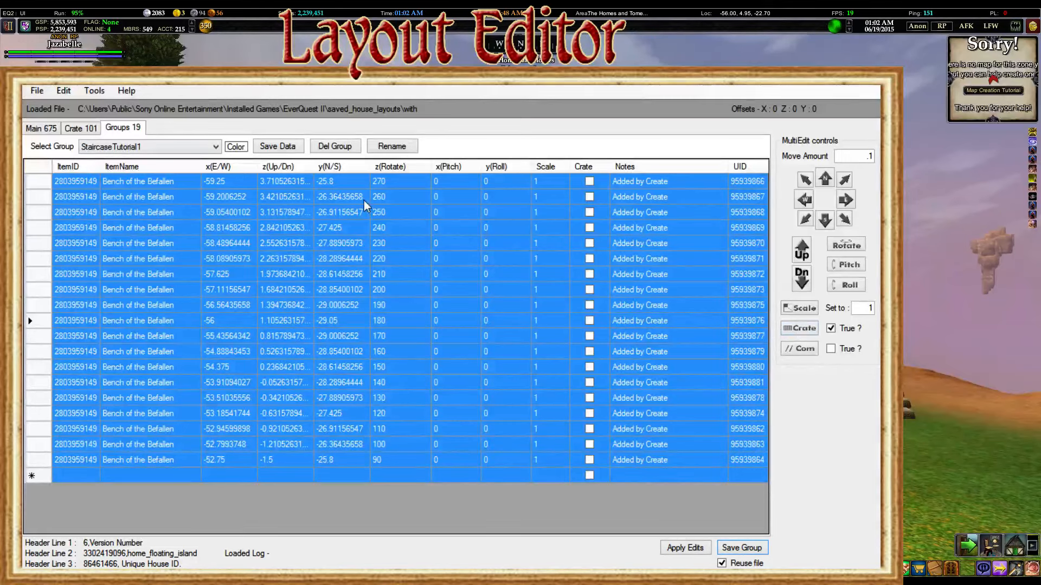
left_click(799, 328)
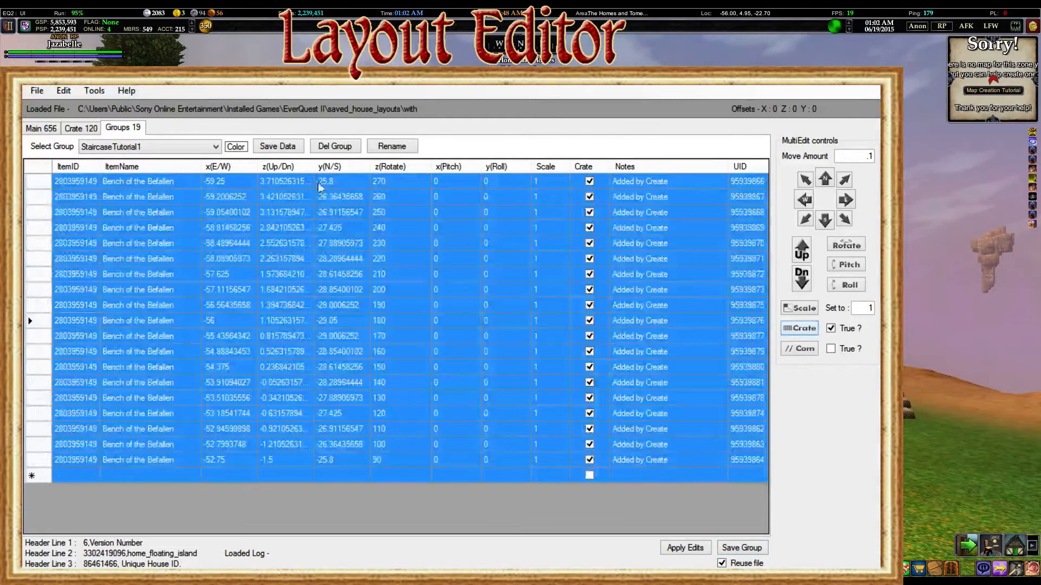
left_click(317, 148)
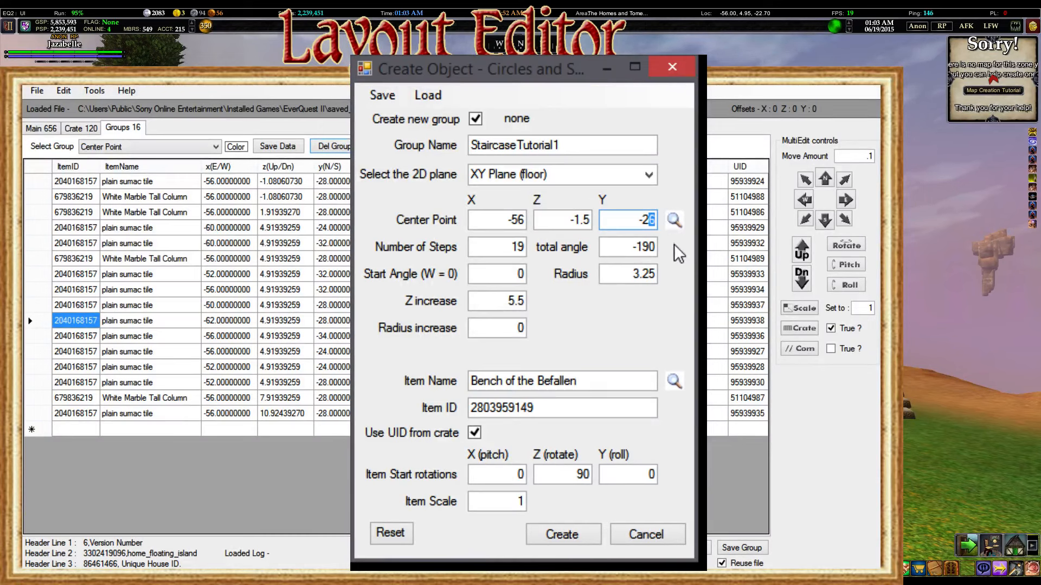
Recreate the StaircaseTutorial1 spiral with center Y -25.8, item start Z rotation 0 and item scale .5
type("5.8")
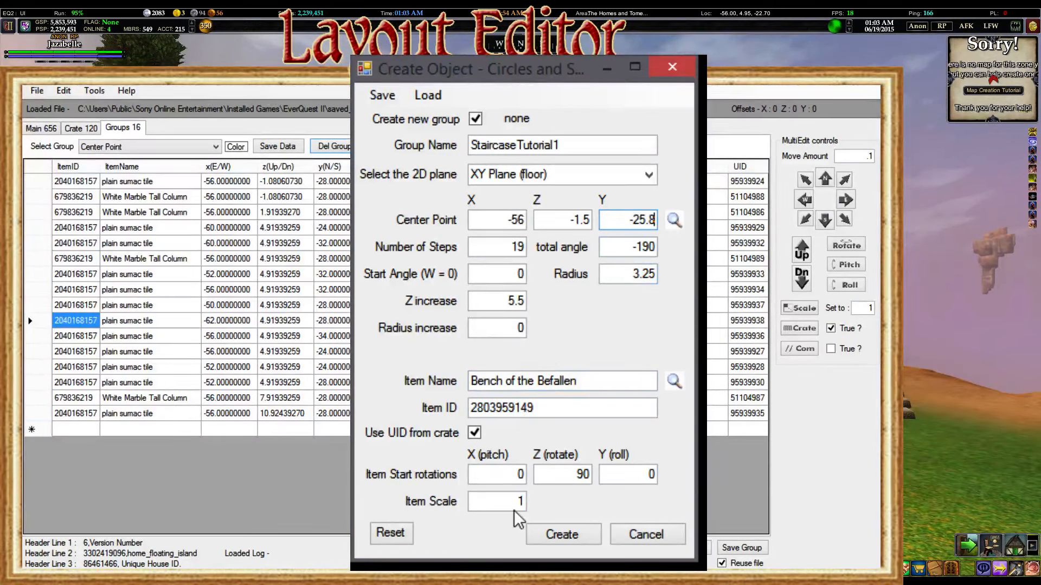
left_click(500, 502)
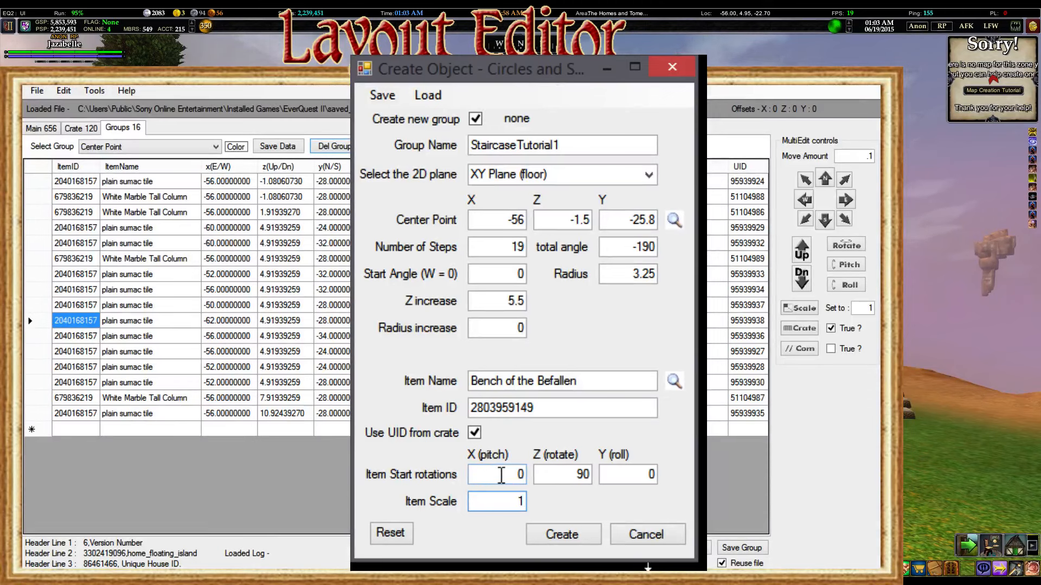
left_click(509, 503)
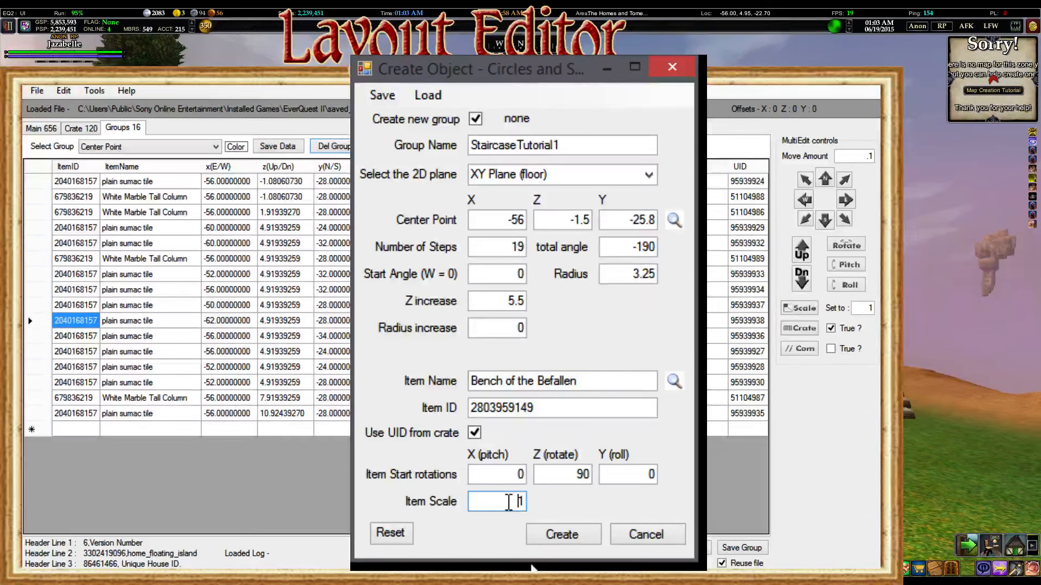
double_click(579, 474)
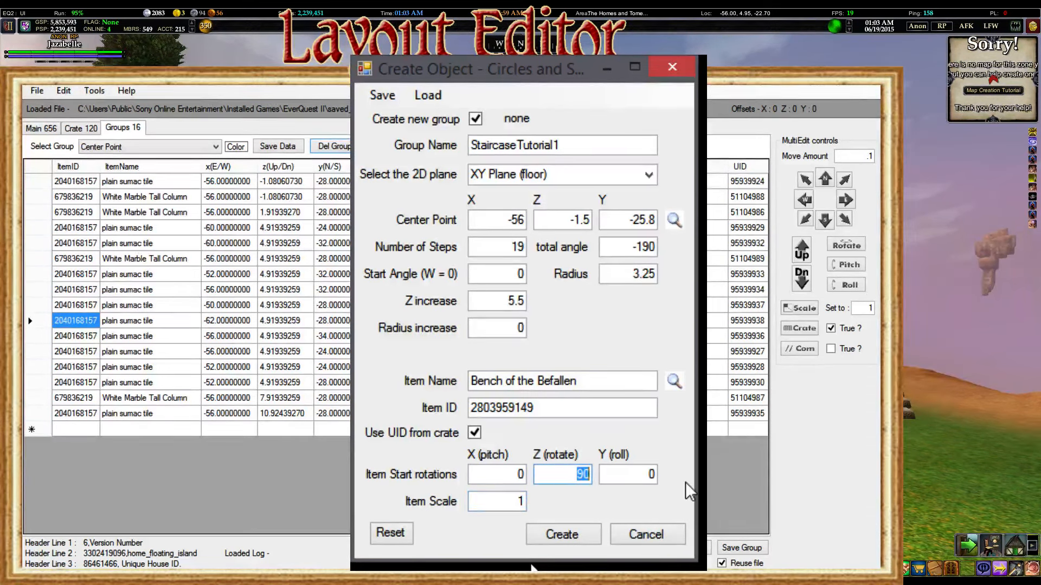
type("0")
double_click(506, 500)
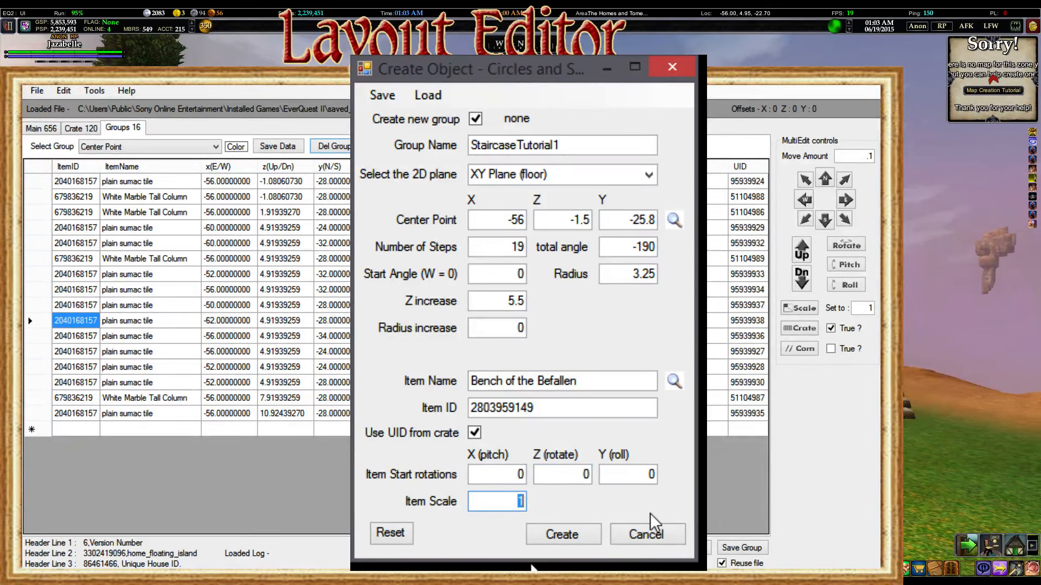
type(".5")
left_click(561, 535)
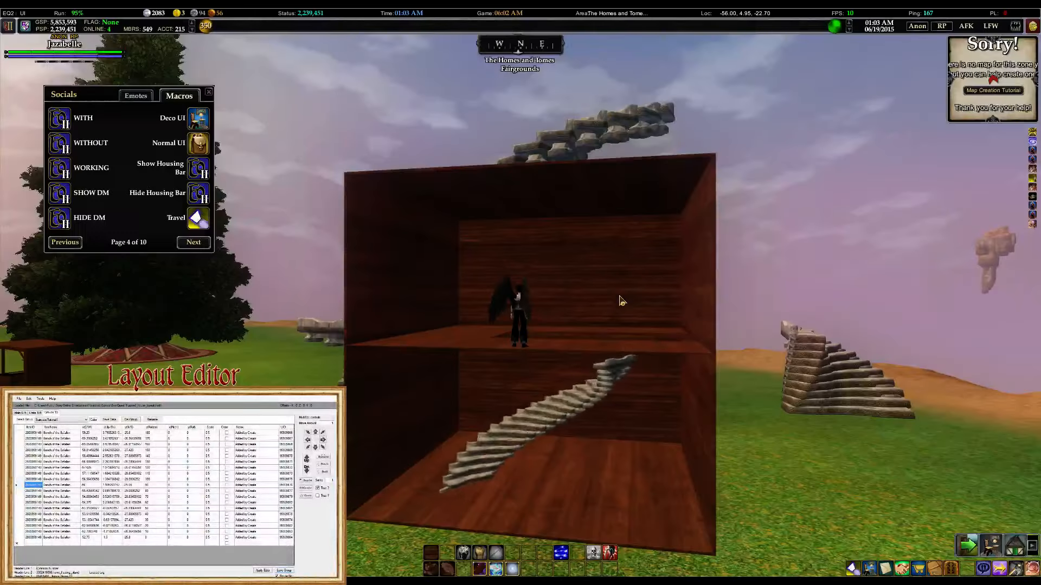
View the narrow half-scale staircase from outside the house, then follow its steps up inside
key("s")
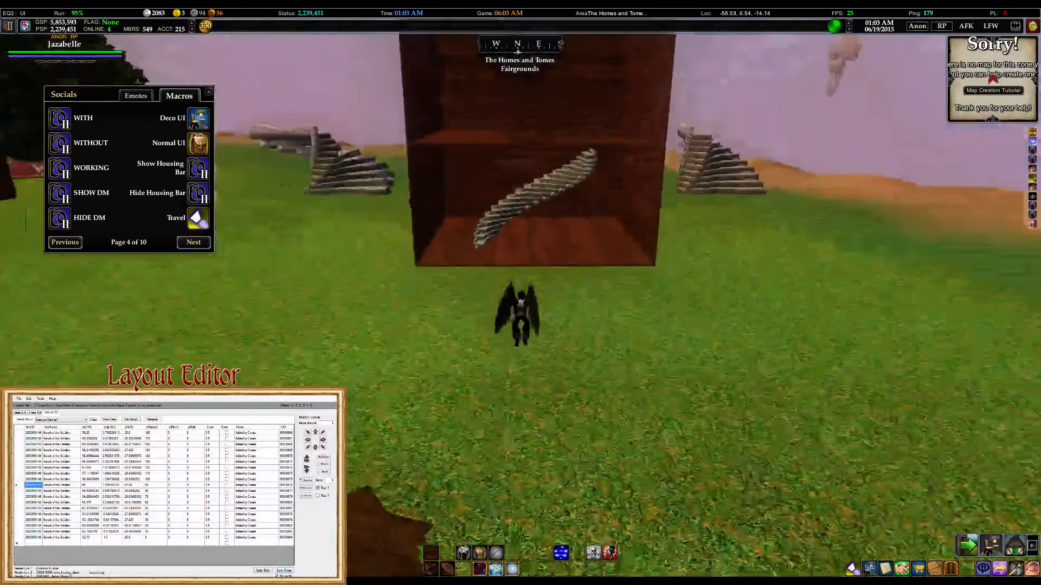
key("w")
key("w")
key("d")
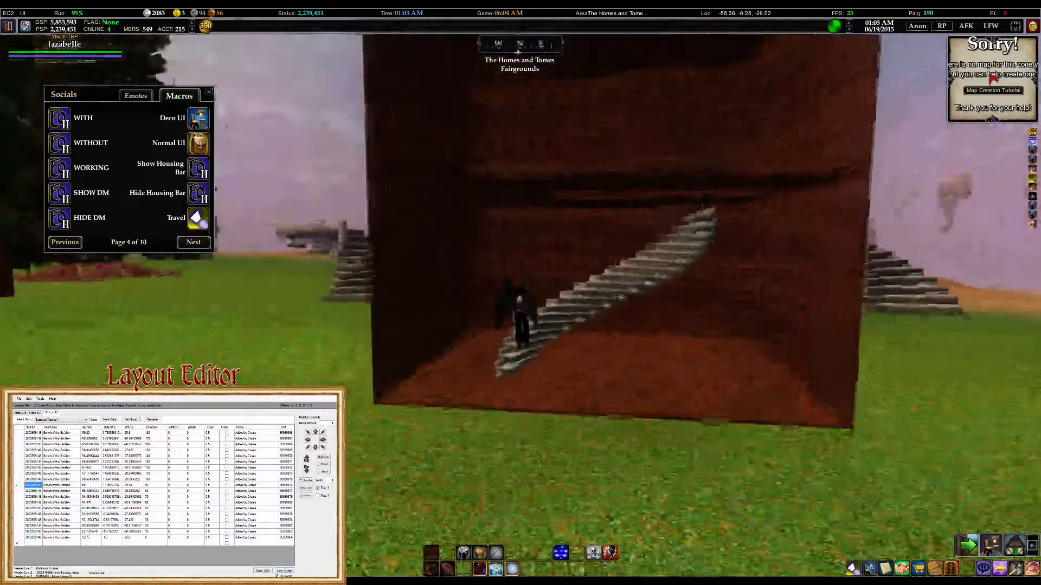
key("w")
key("d")
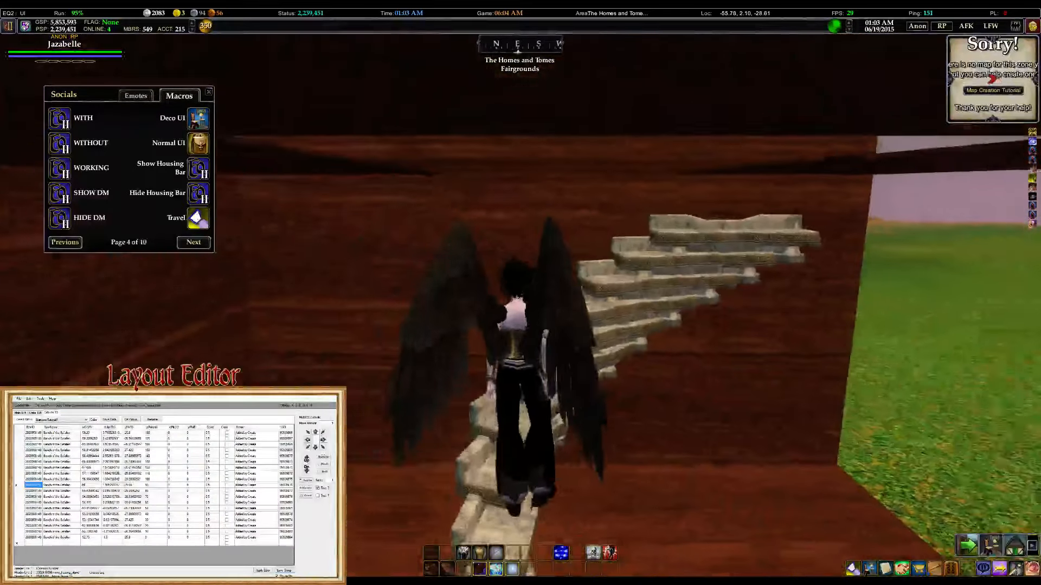
key("w")
key("d")
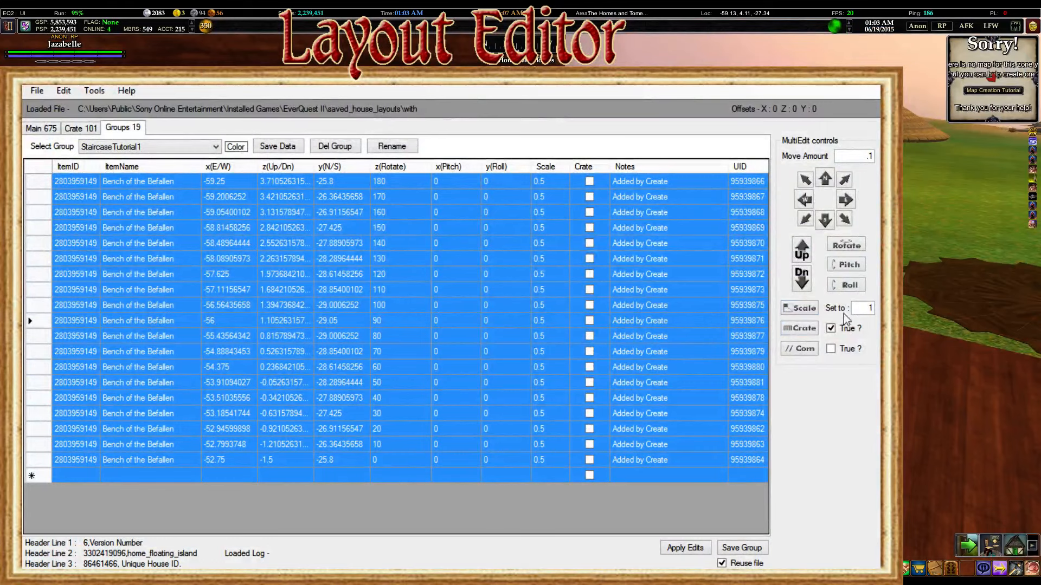
Set all the benches' scale to 1 in the Layout Editor and view the resized staircase from the house's front
left_click(802, 309)
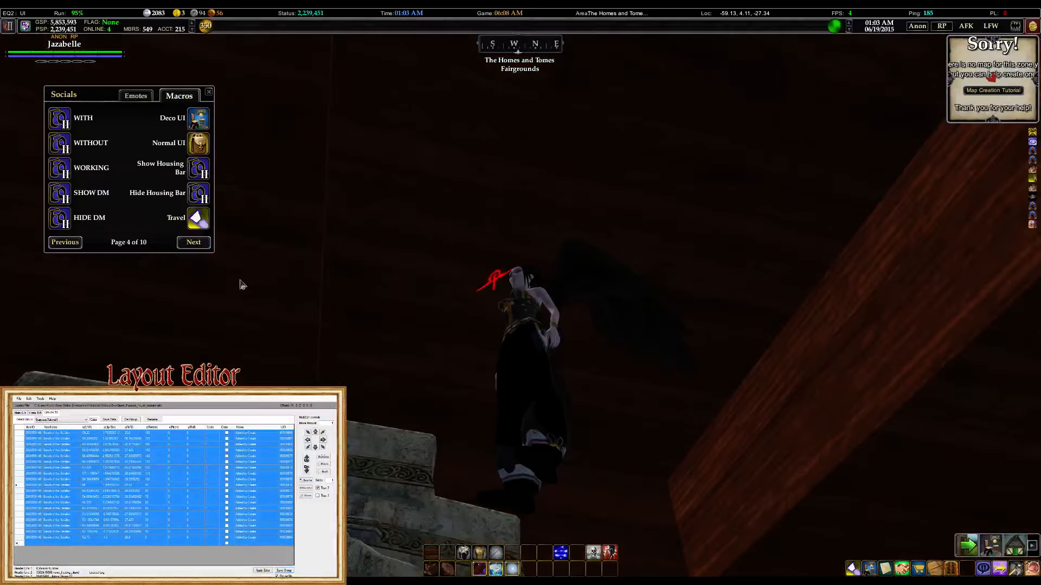
left_click_drag(769, 316, 769, 316)
key("w")
key("w")
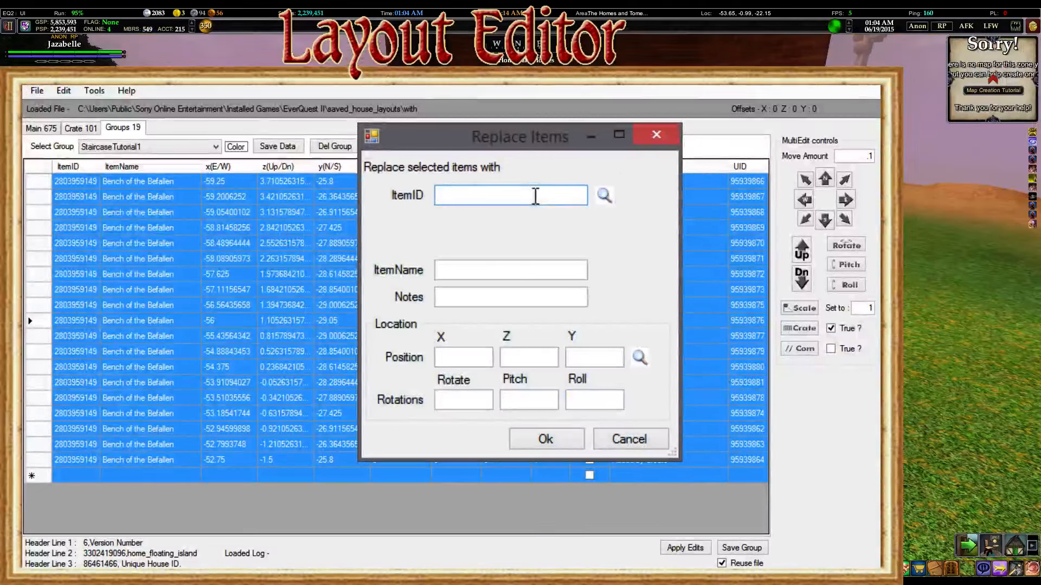
Dismiss the item replacement dialog, rotate all StaircaseTutorial1 benches by 90, and save the group
left_click(656, 135)
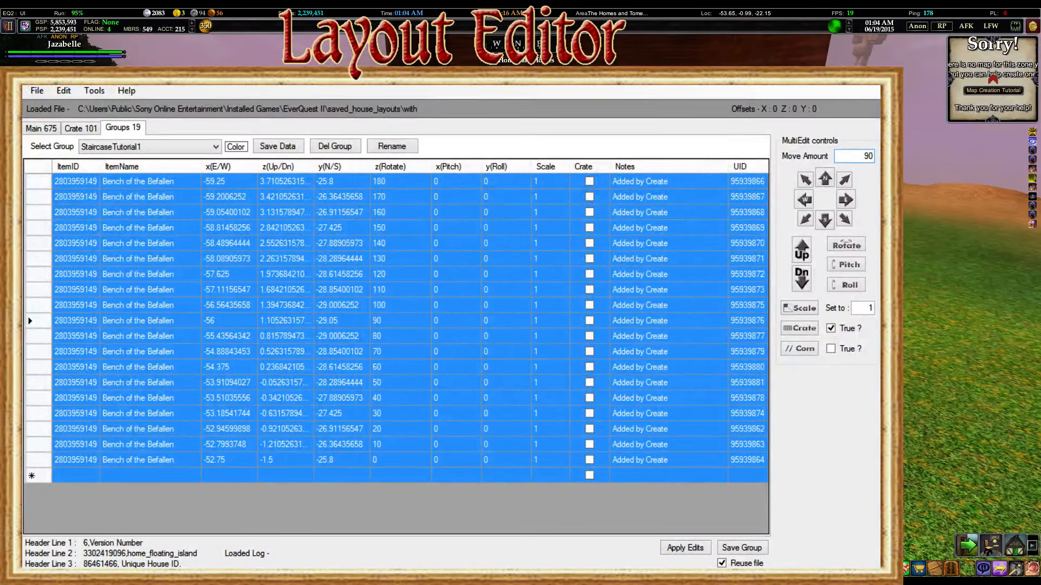
left_click(846, 246)
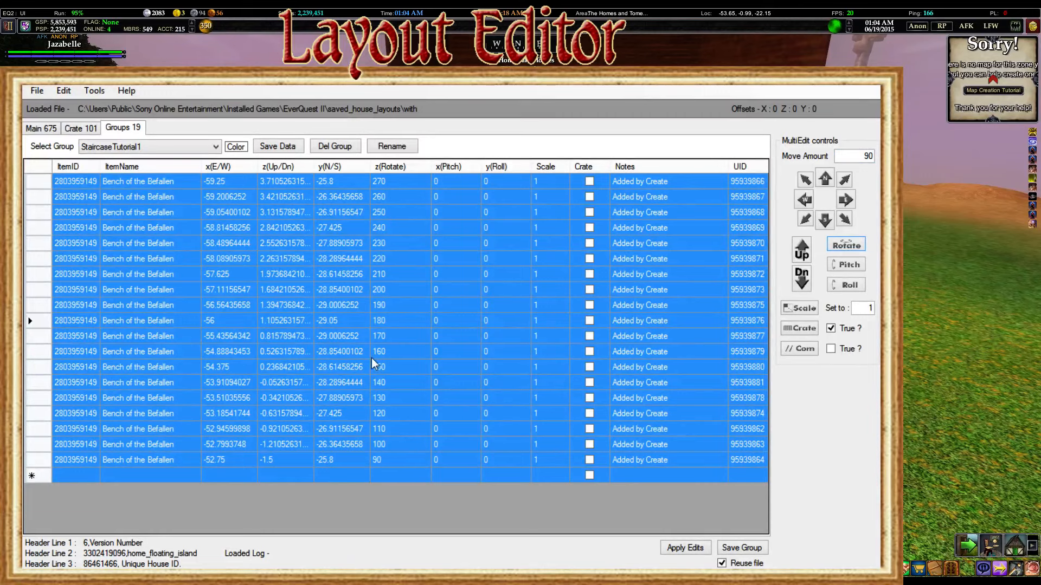
left_click(759, 548)
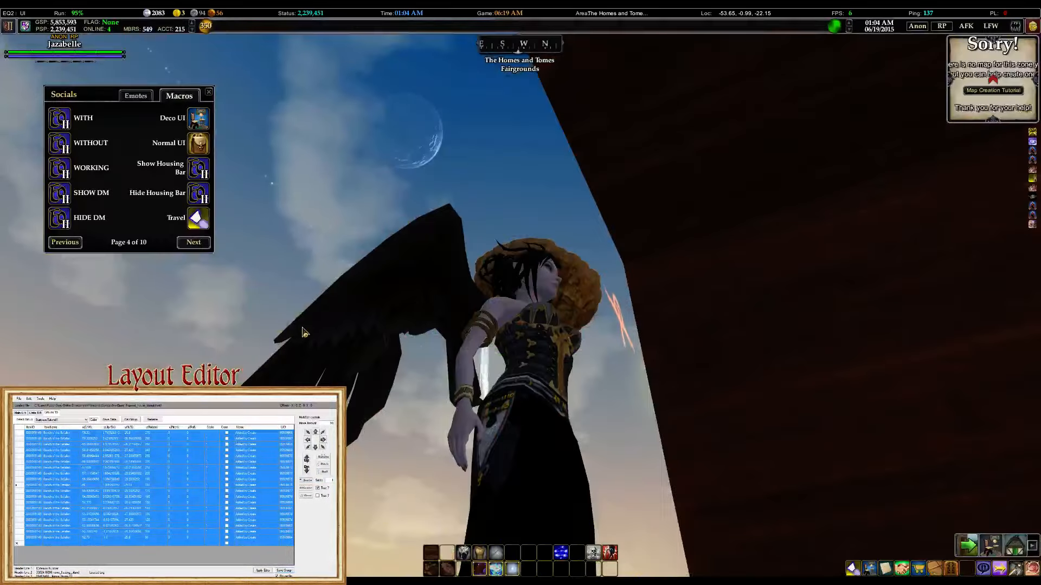
Load the rotated layout in the game and check the staircase from the front and at its upper-floor opening
scroll(521, 292, "down", 10)
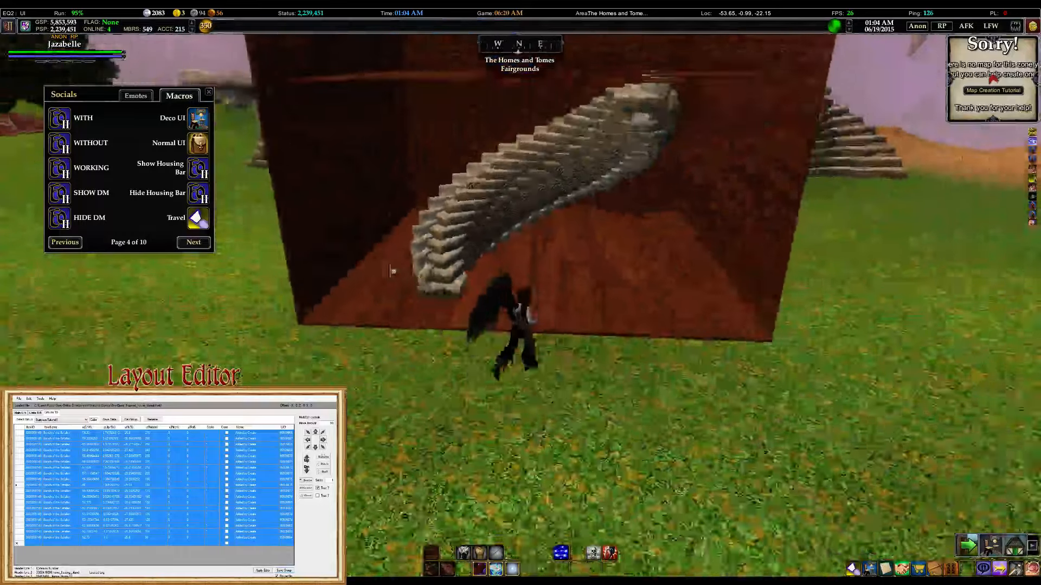
left_click(65, 171)
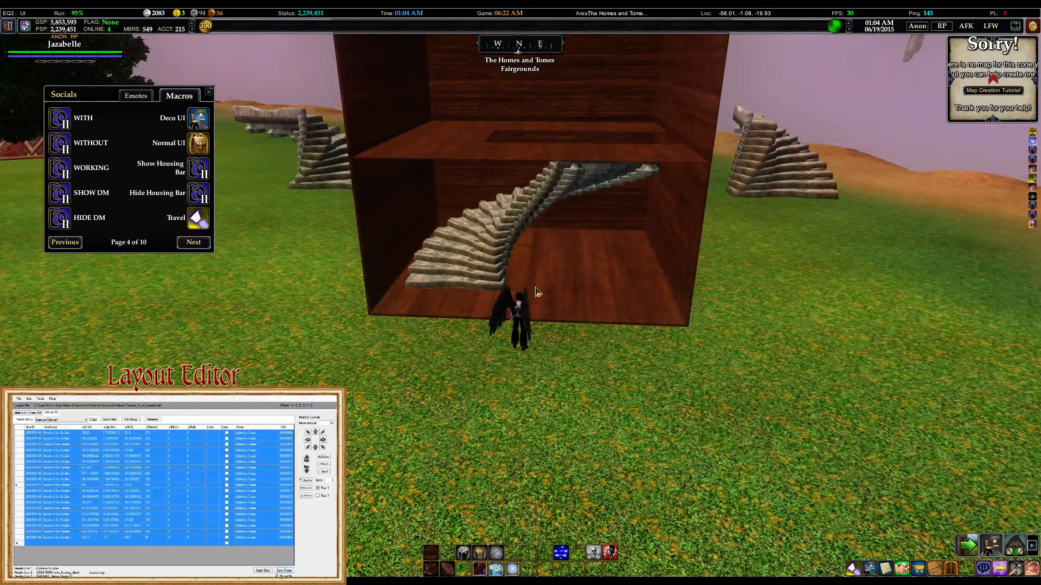
key("w")
right_click_drag(548, 225, 594, 368)
key("w")
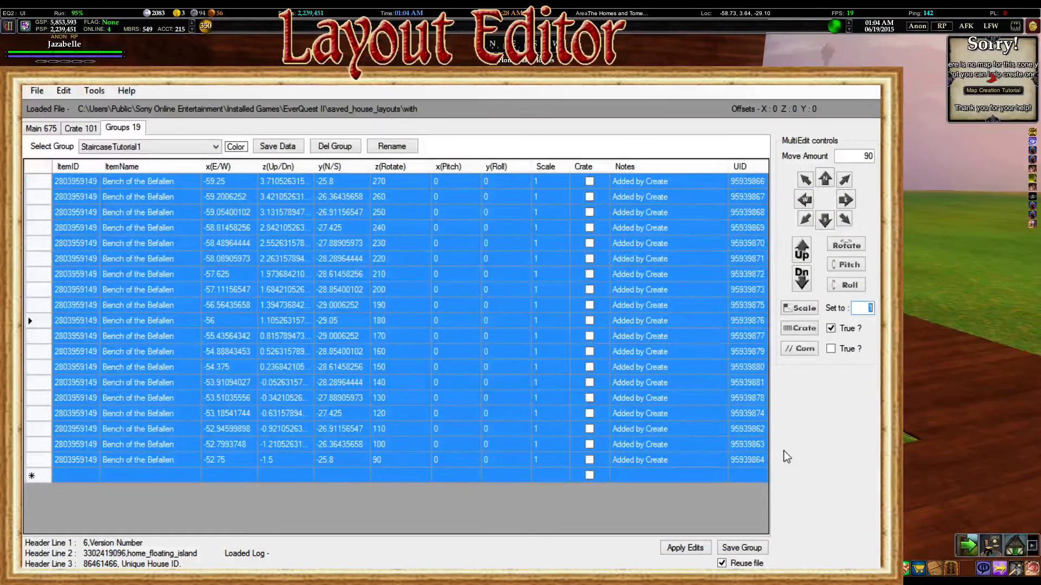
Apply a new scale to all the benches and check how the top steps fit the upper-floor opening
key("BackSpace")
left_click(790, 309)
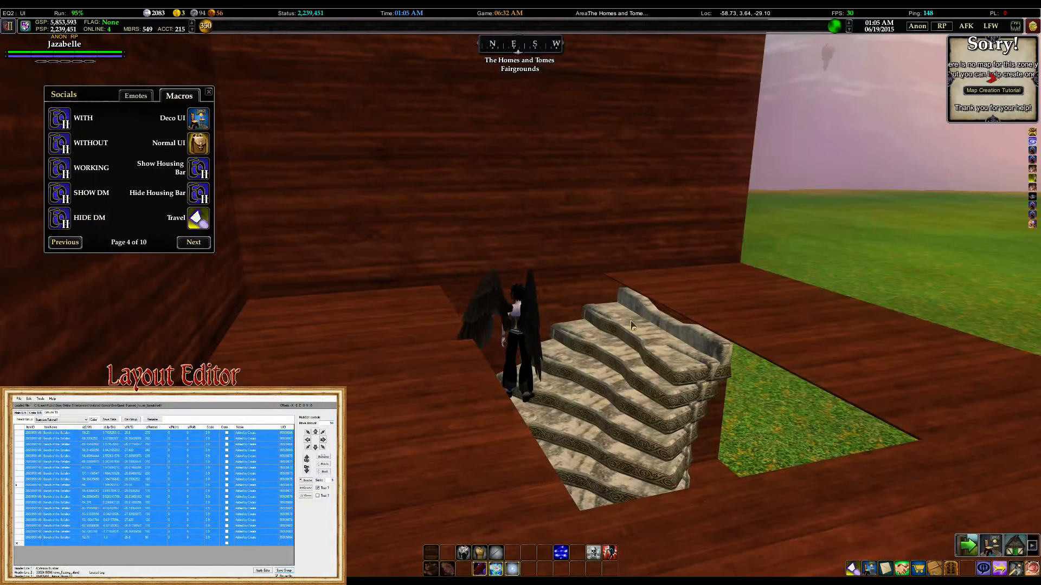
right_click_drag(636, 342, 621, 379)
key("w")
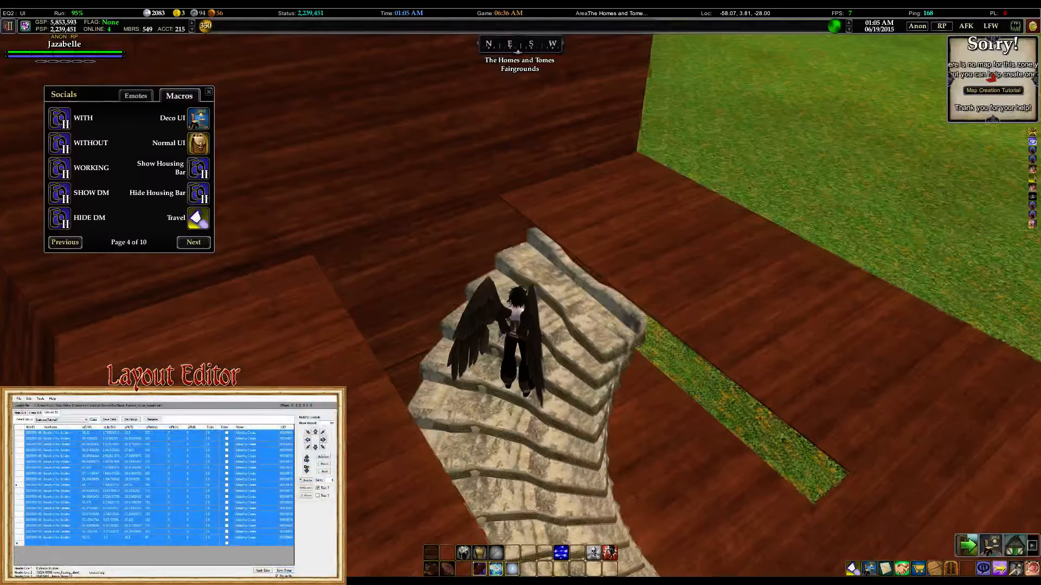
Examine the top steps of the bench staircase and their fit in the upper-floor opening from above and close up
key("d")
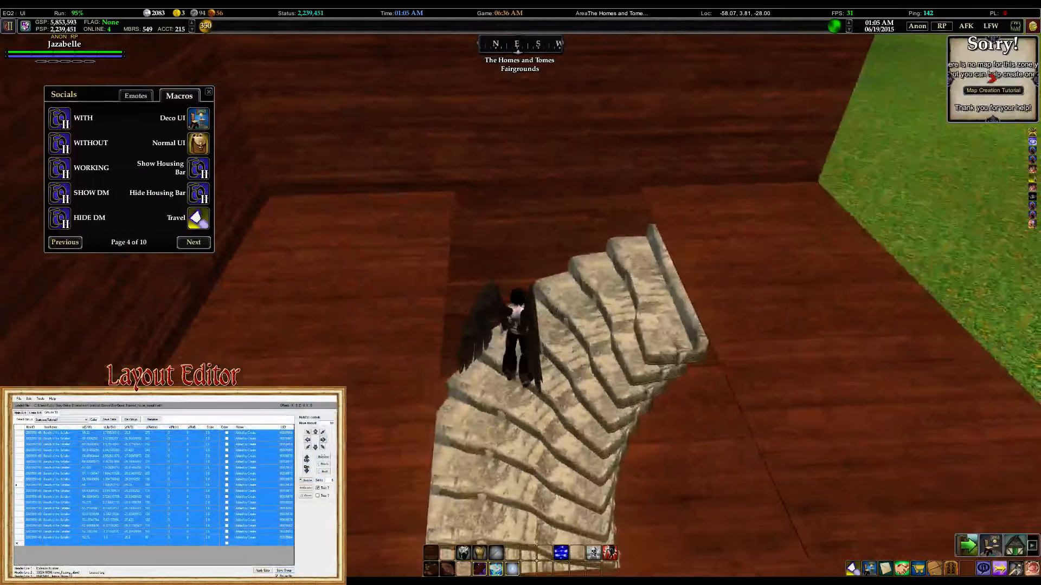
key("a")
key("d")
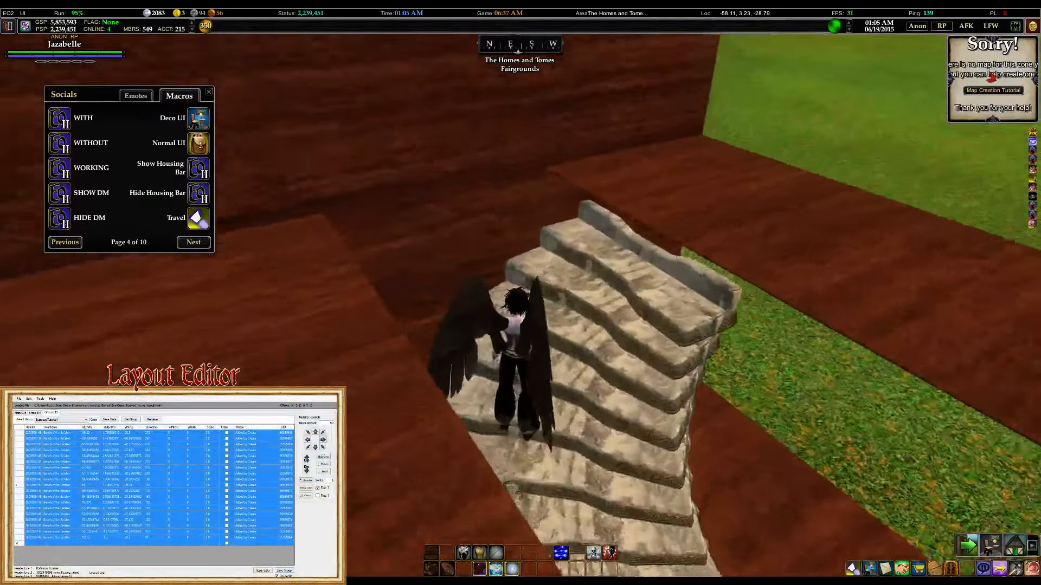
scroll(678, 199, "up", 4)
right_click_drag(678, 198, 678, 157)
key("s")
scroll(677, 201, "up", 6)
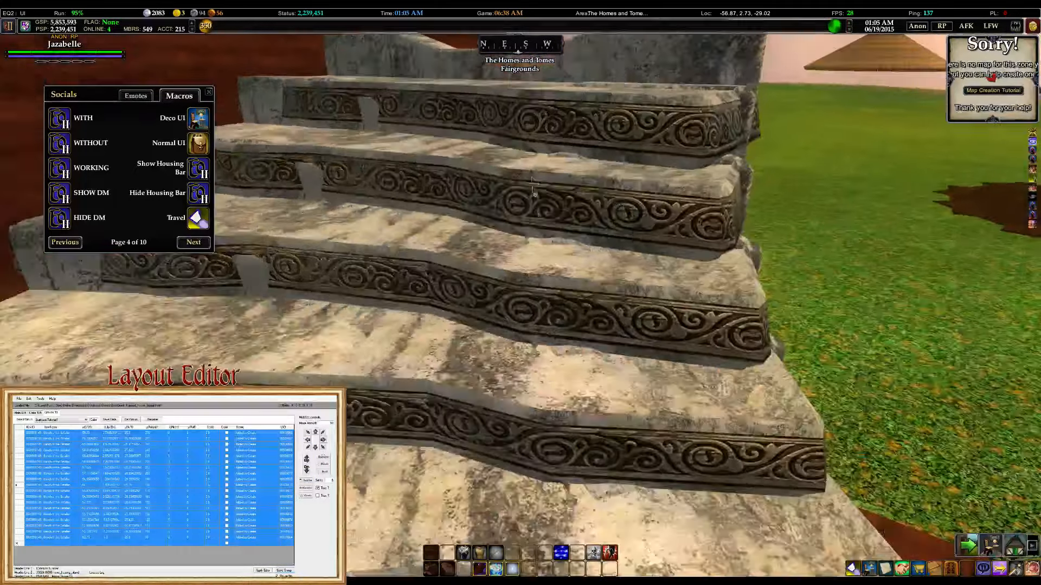
right_click_drag(534, 194, 536, 146)
key("s")
right_click_drag(432, 264, 432, 282)
key("w")
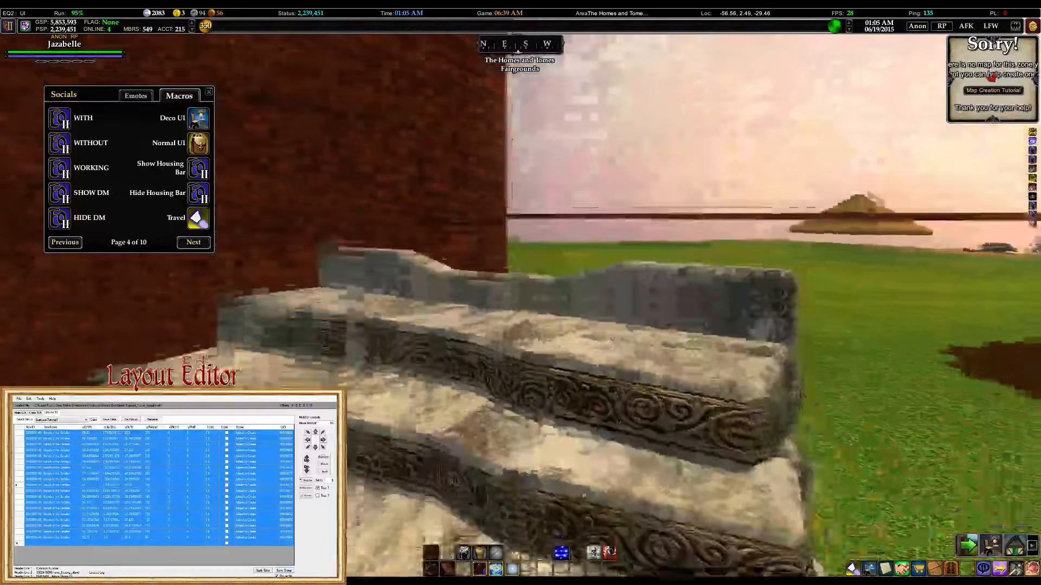
right_click_drag(529, 246, 520, 260)
right_click_drag(534, 296, 551, 331)
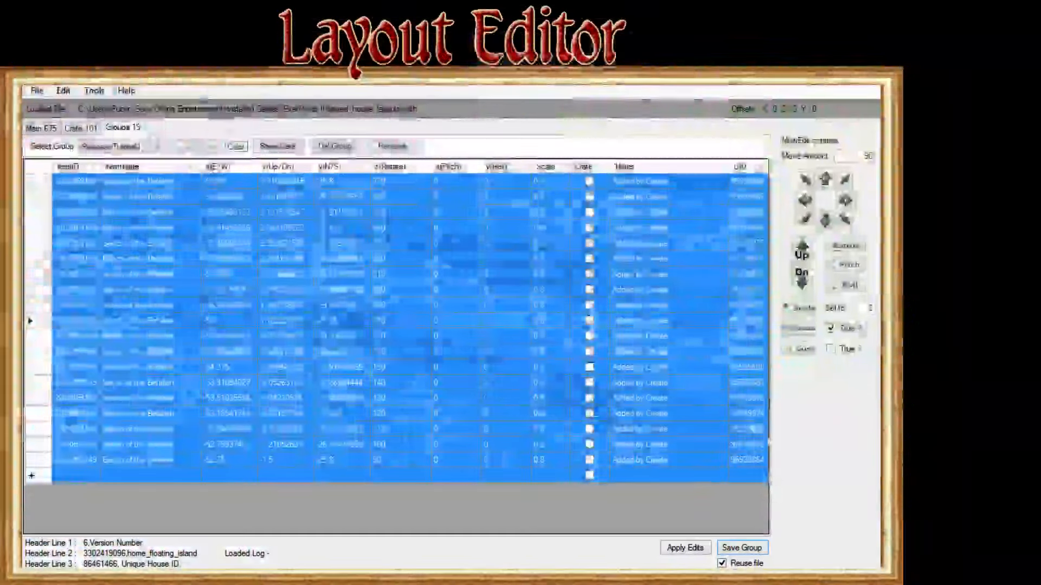
Mark all StaircaseTutorial1 benches as crated in the Layout Editor and delete the group
left_click(809, 332)
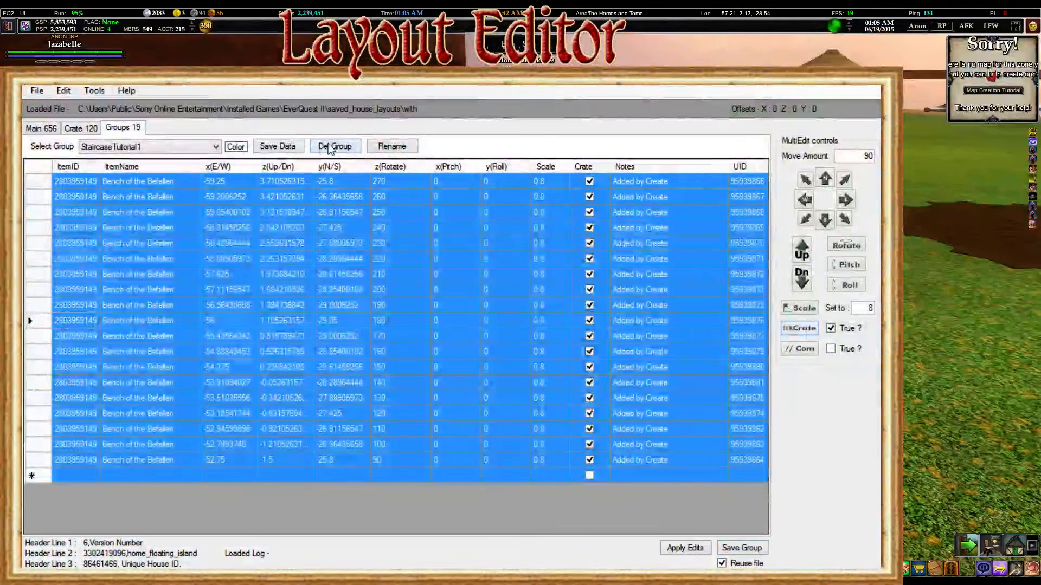
left_click(335, 146)
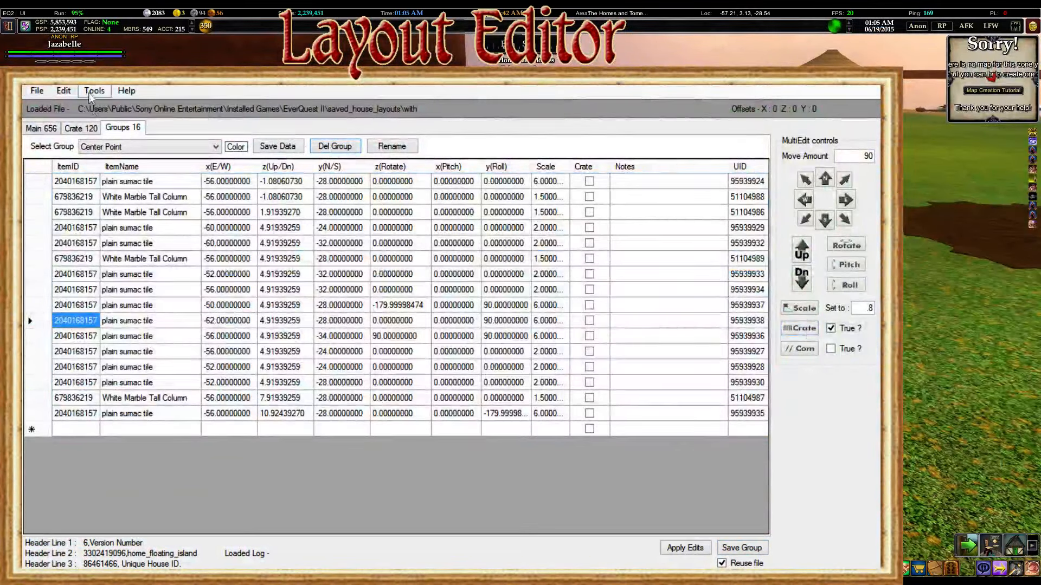
In the circle and spiral object creator, set the number of steps to 20 and the Z increase to 5.8
left_click(256, 174)
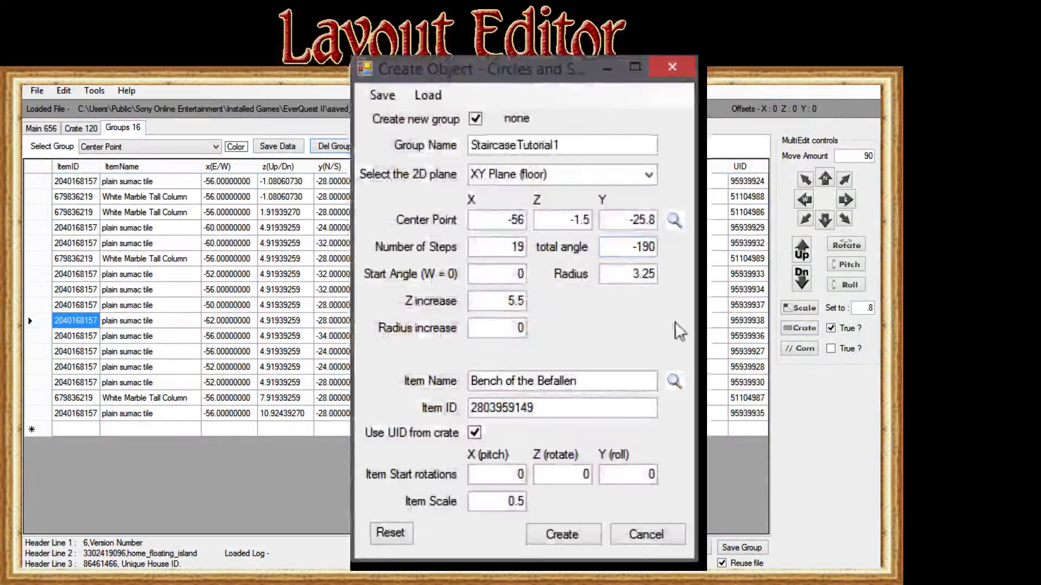
left_click_drag(509, 249, 531, 249)
type("20")
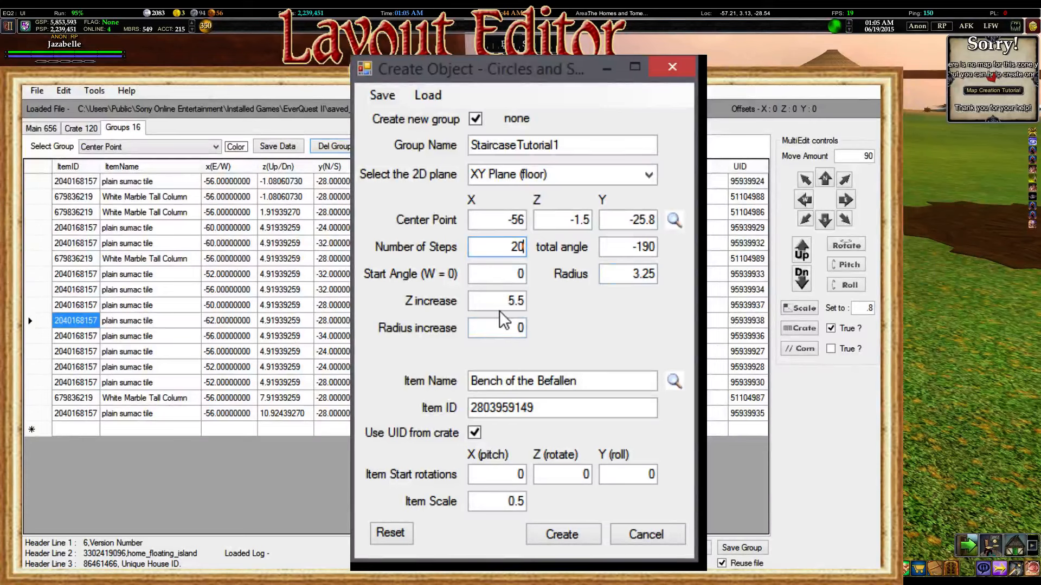
left_click_drag(516, 301, 537, 310)
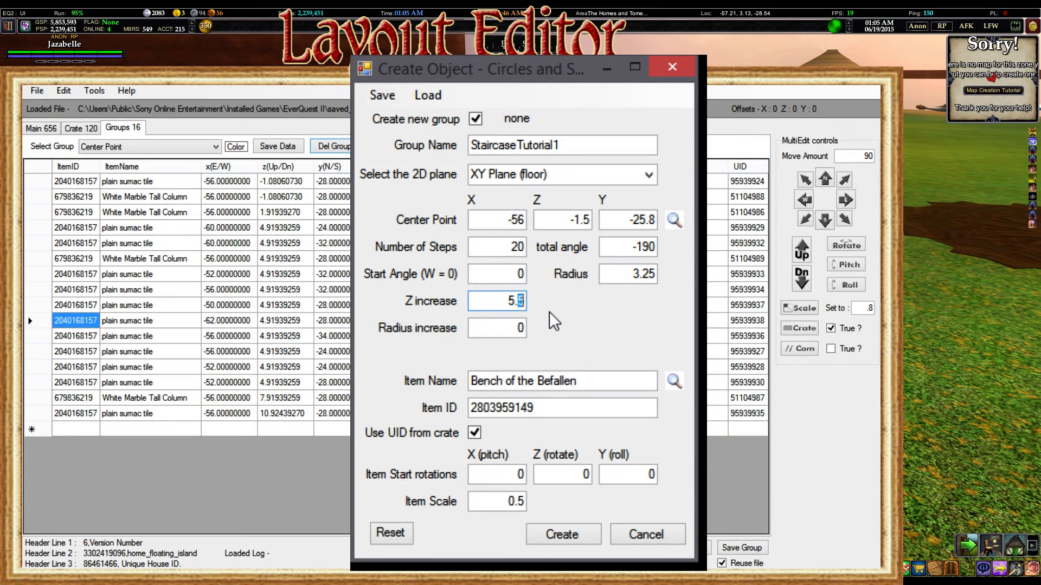
type("8")
Set the item scale to .8 and the starting Z rotation to 90, create the staircase, and save the group
left_click_drag(506, 502, 599, 508)
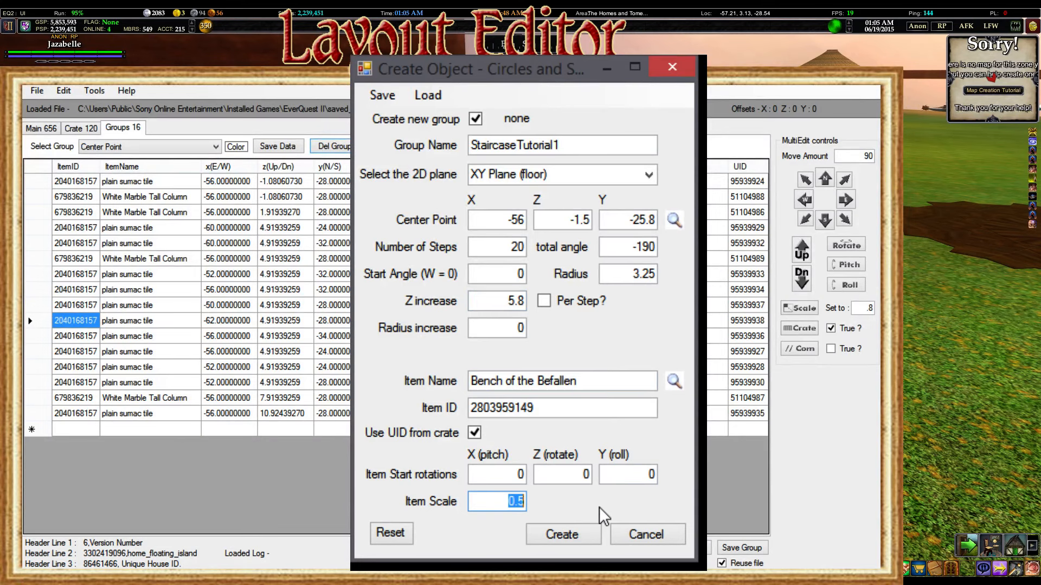
type(".8")
left_click(586, 473)
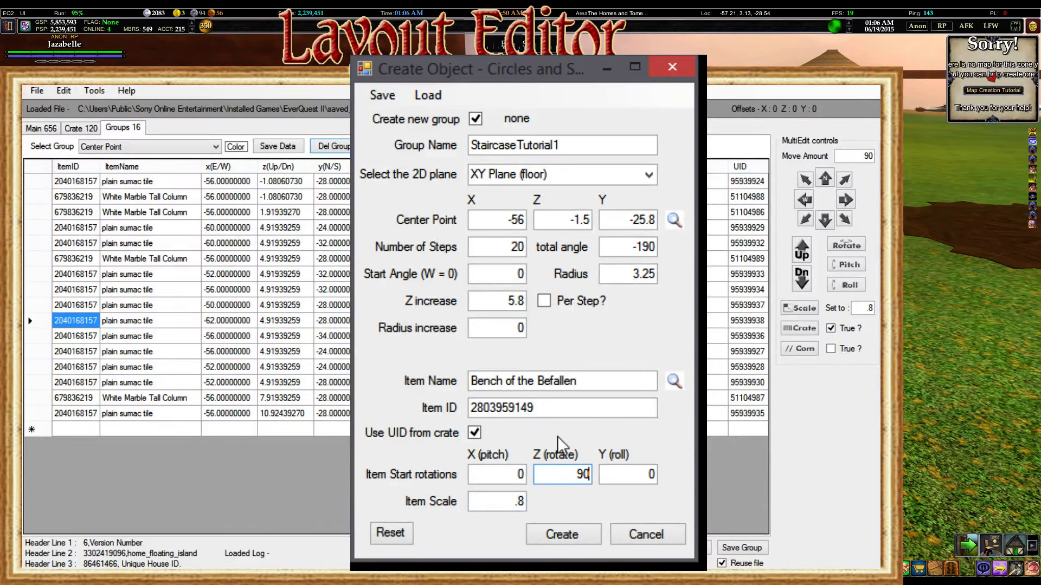
left_click(594, 536)
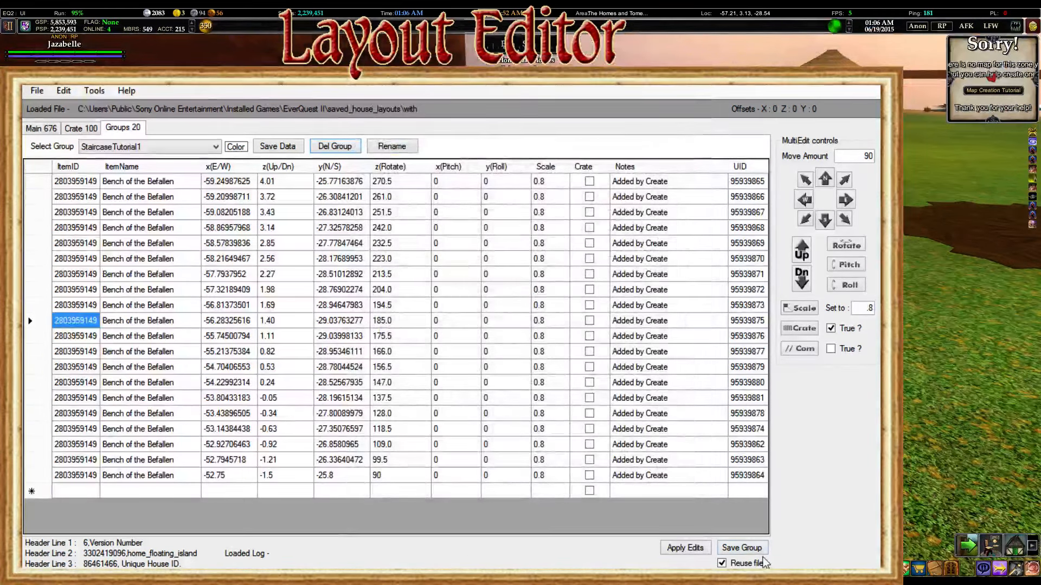
left_click(751, 549)
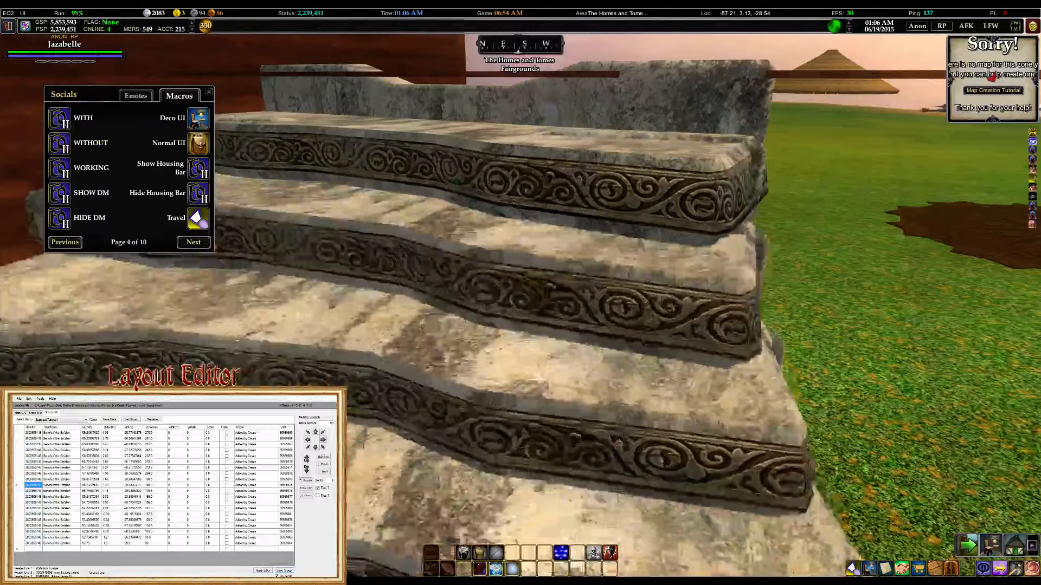
Climb the rebuilt staircase in the game and check how its top benches meet the upper floor
right_click_drag(641, 304, 641, 363)
key("s")
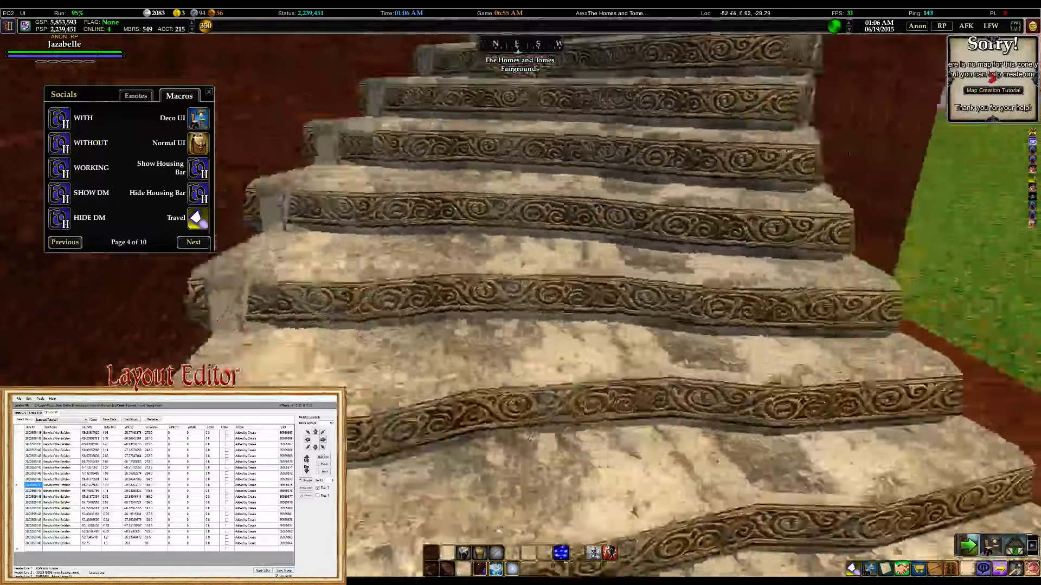
key("w")
key("w")
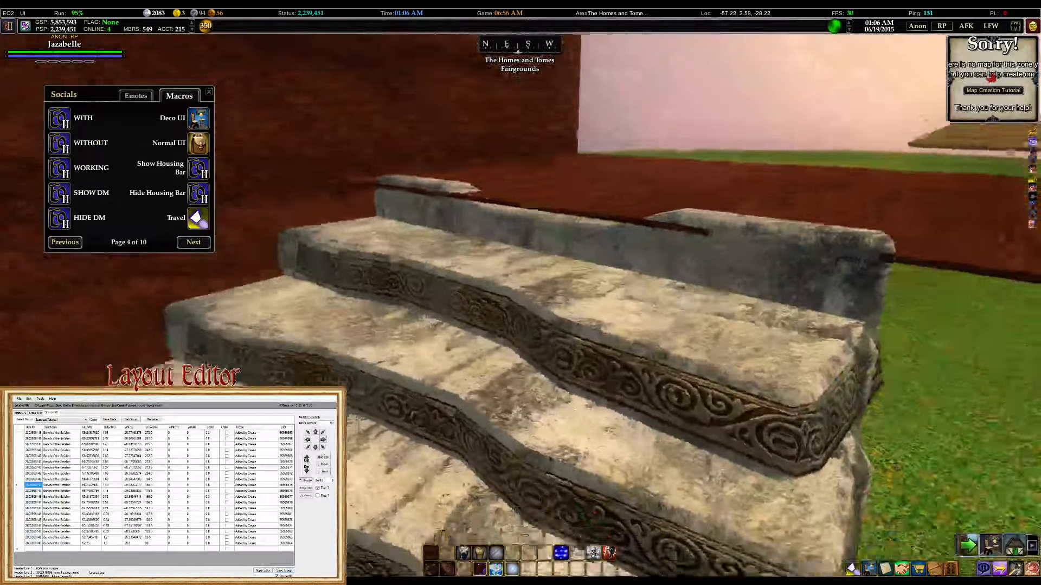
key("d")
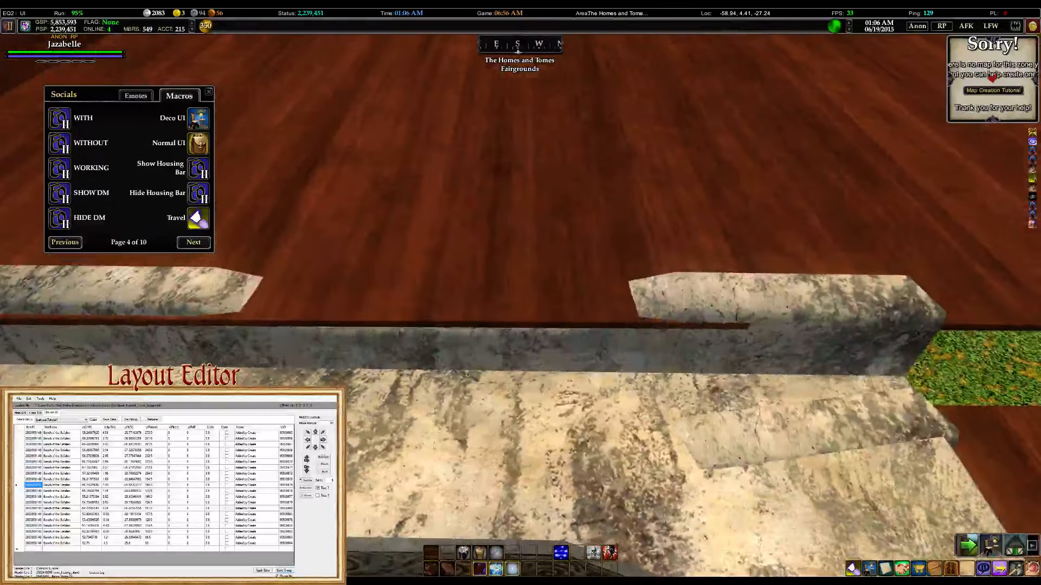
scroll(520, 292, "down", 3)
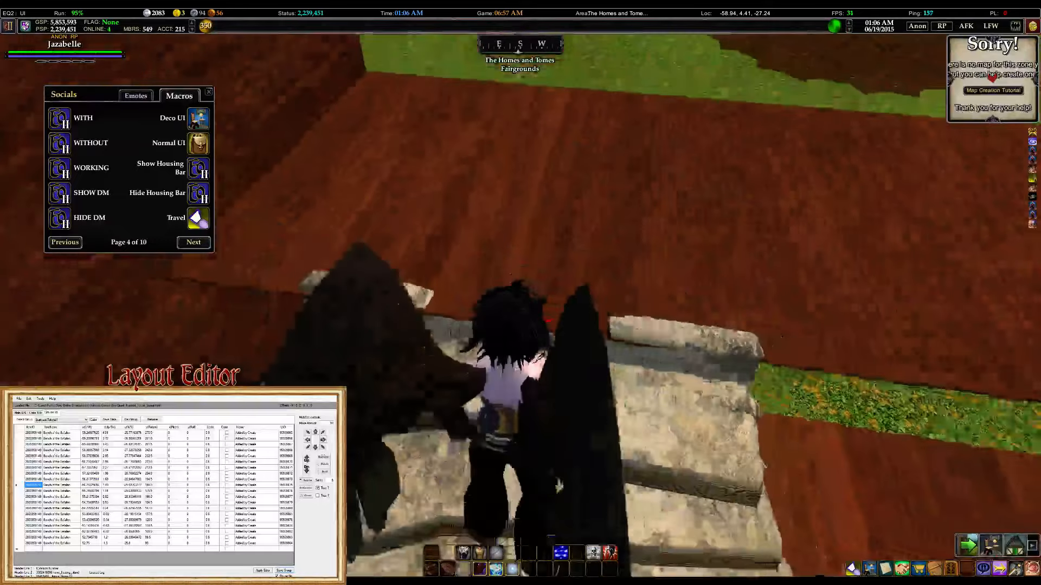
key("a")
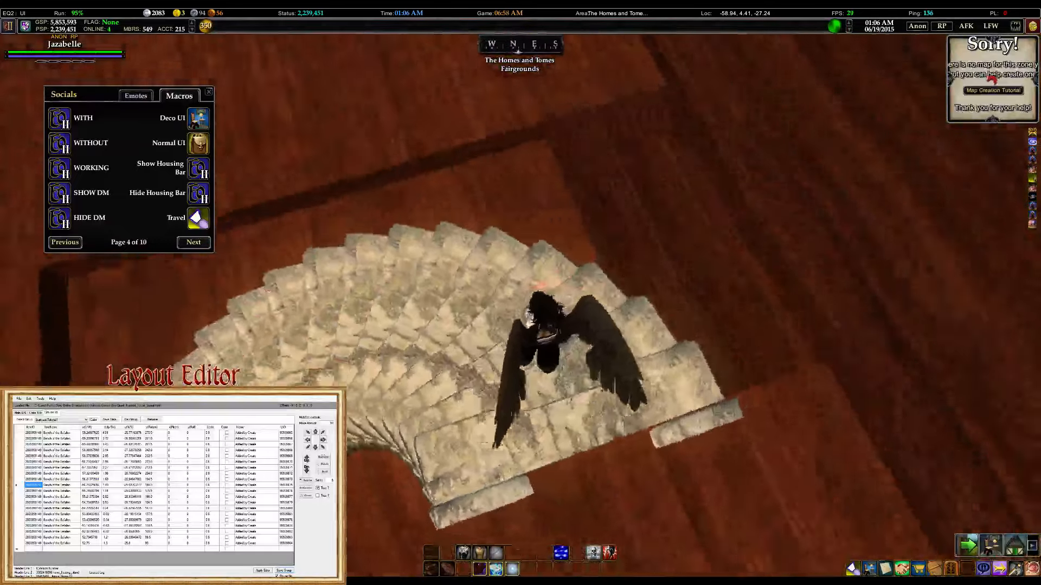
Inspect the whole staircase from above and from the house's open front, and climb back to the upper floor
right_click_drag(520, 292, 417, 160)
key("s")
key("w")
key("s")
key("w")
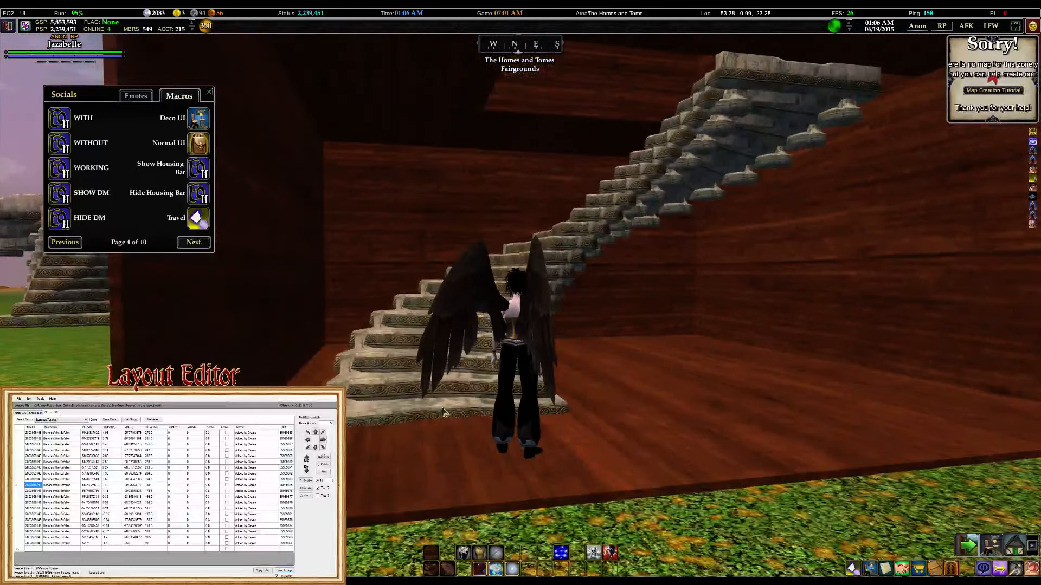
right_click_drag(451, 412, 440, 440)
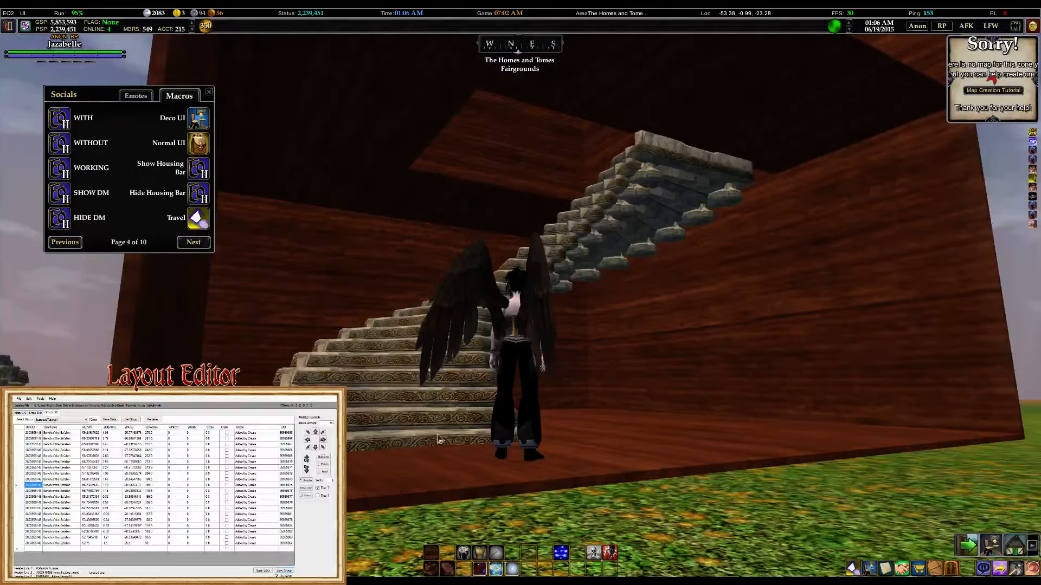
key("w")
right_click_drag(539, 387, 645, 412)
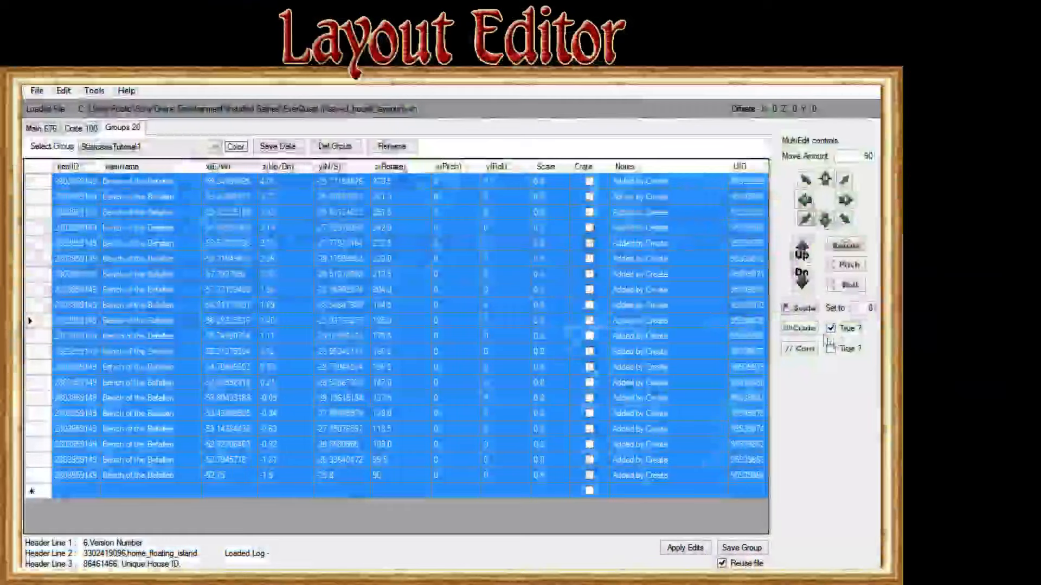
Crate every bench of the 20-step staircase in the Layout Editor and delete its group
left_click(802, 330)
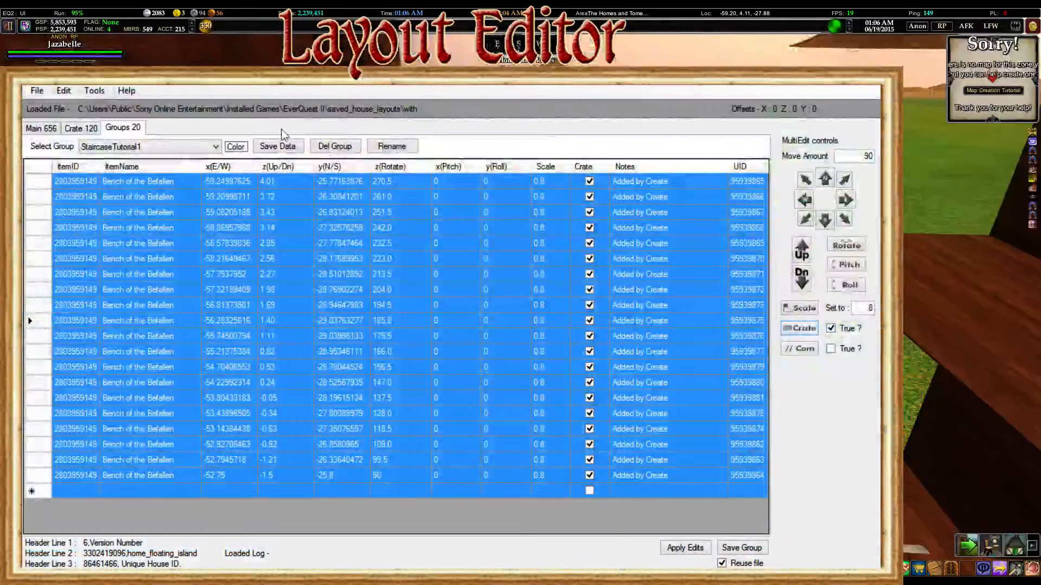
left_click(335, 146)
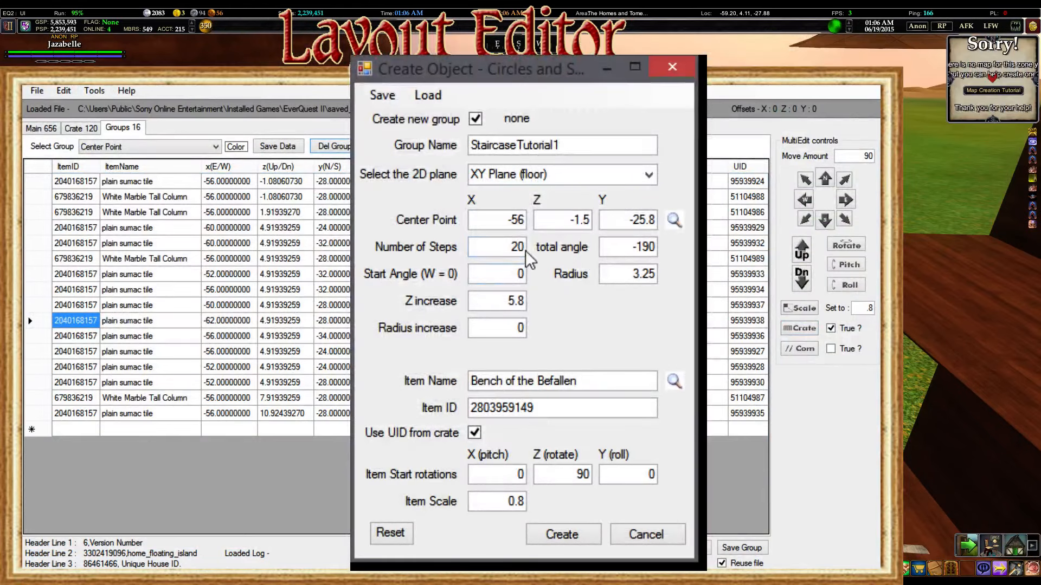
In the circle and spiral object creator, set the number of steps to 19 and the Z increase to 5.7
double_click(523, 248)
type("19")
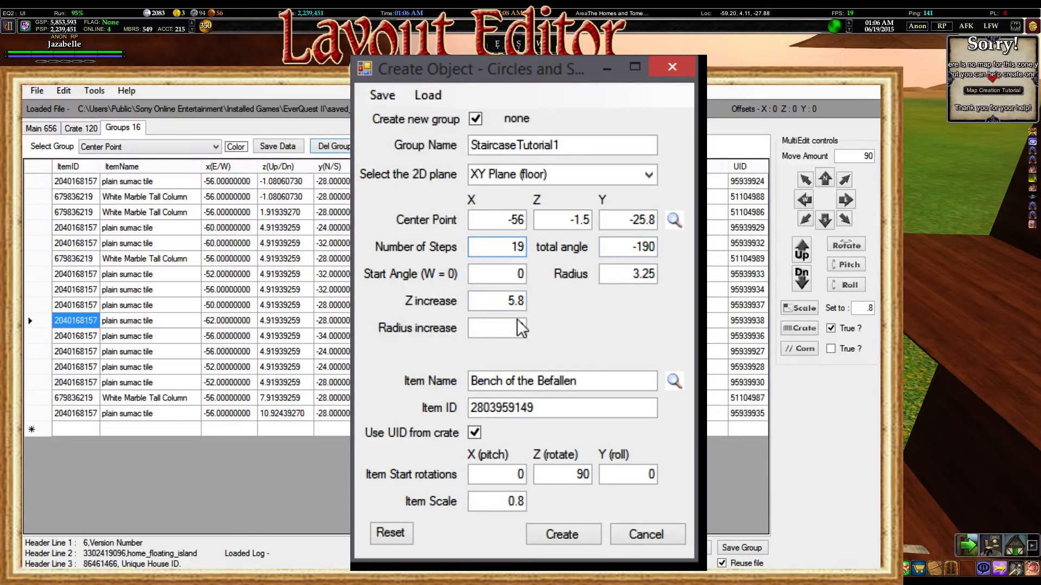
left_click_drag(583, 219, 598, 222)
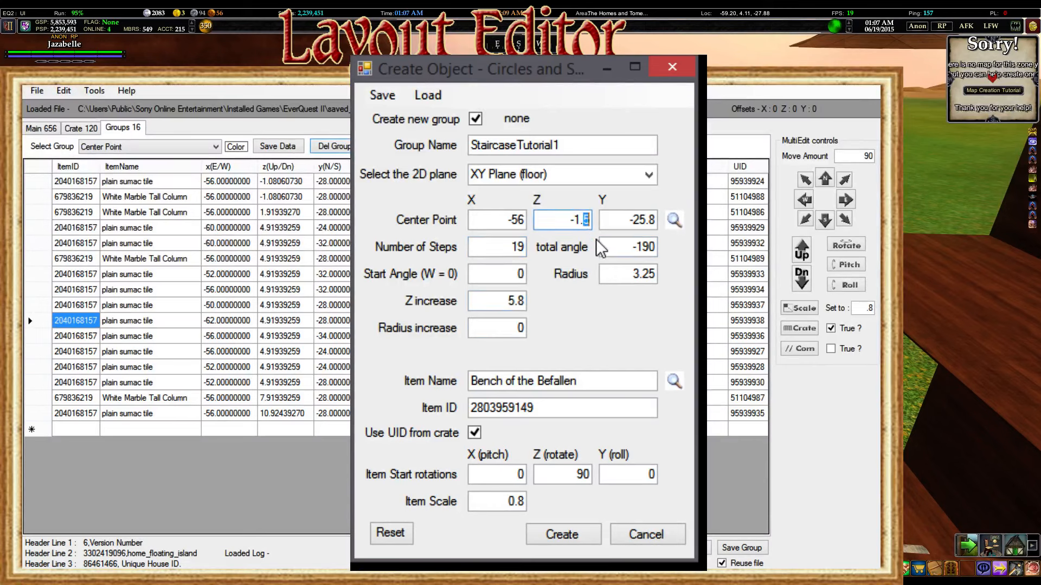
left_click(517, 301)
left_click(584, 219)
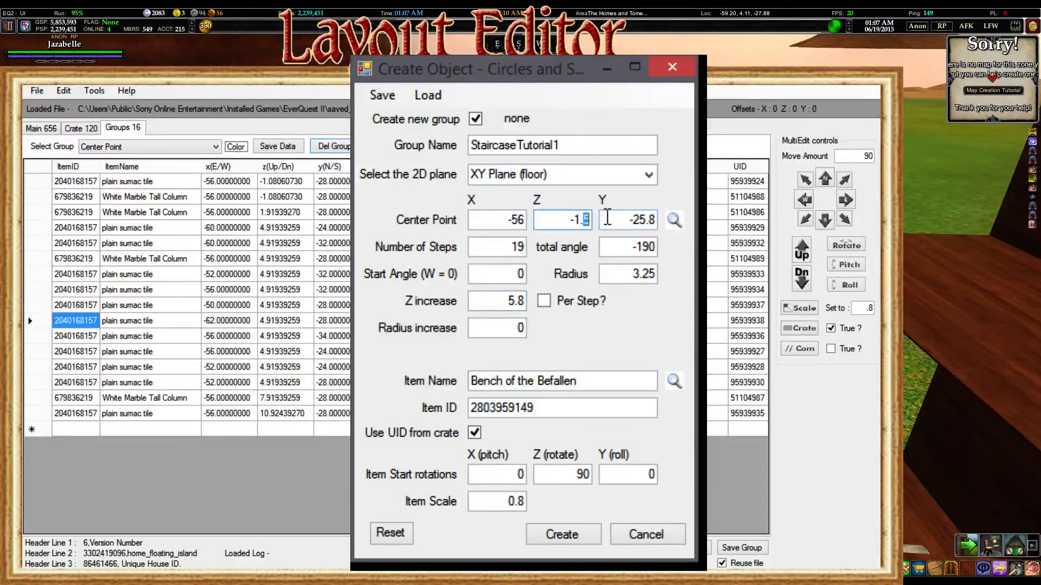
left_click_drag(520, 301, 536, 302)
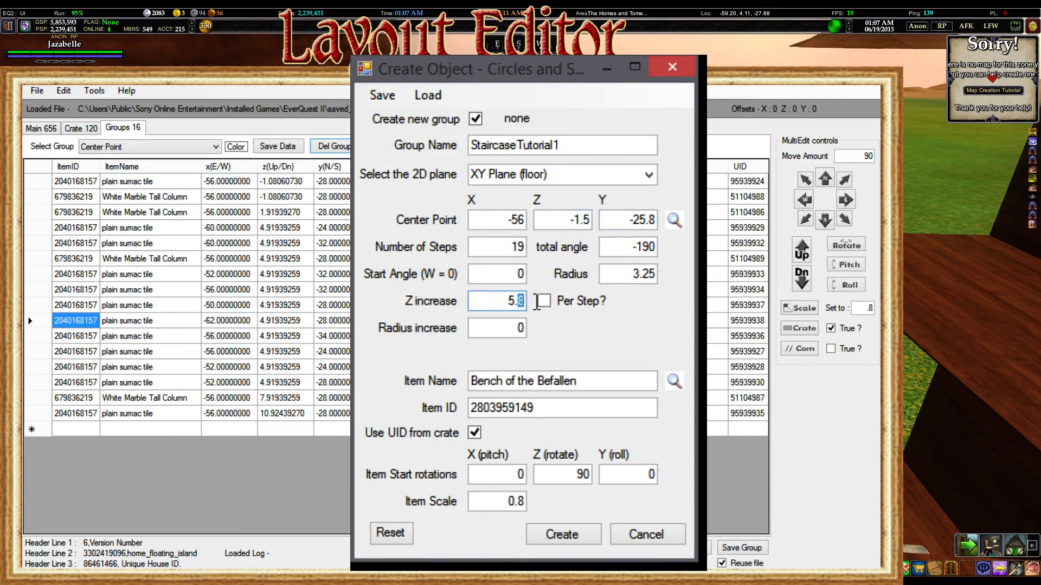
type("7")
Set the center point's Z to -1.3 and create the StaircaseTutorial1 bench group
left_click(587, 224)
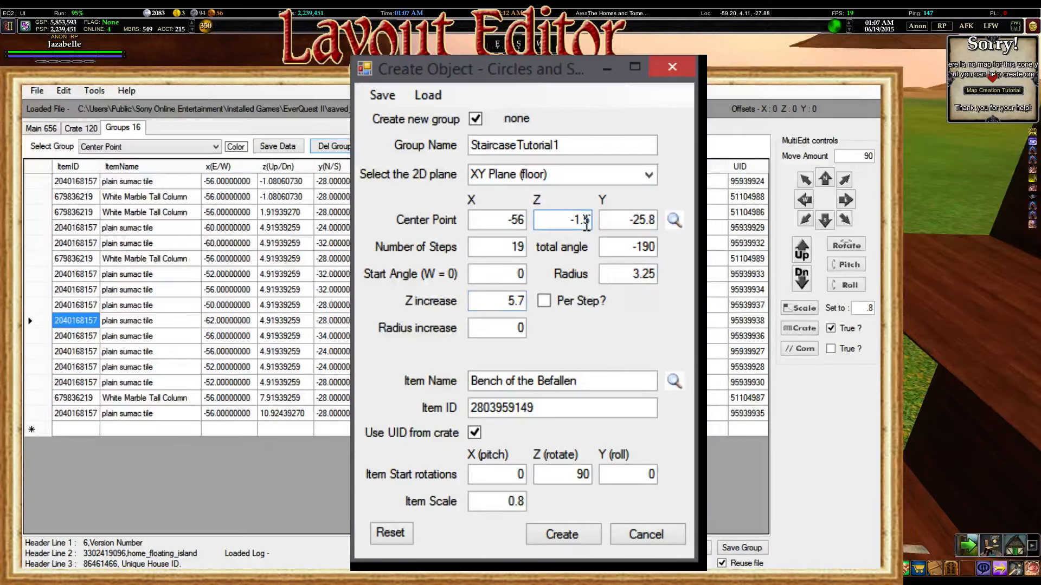
left_click_drag(587, 224, 596, 224)
type("3")
left_click(583, 541)
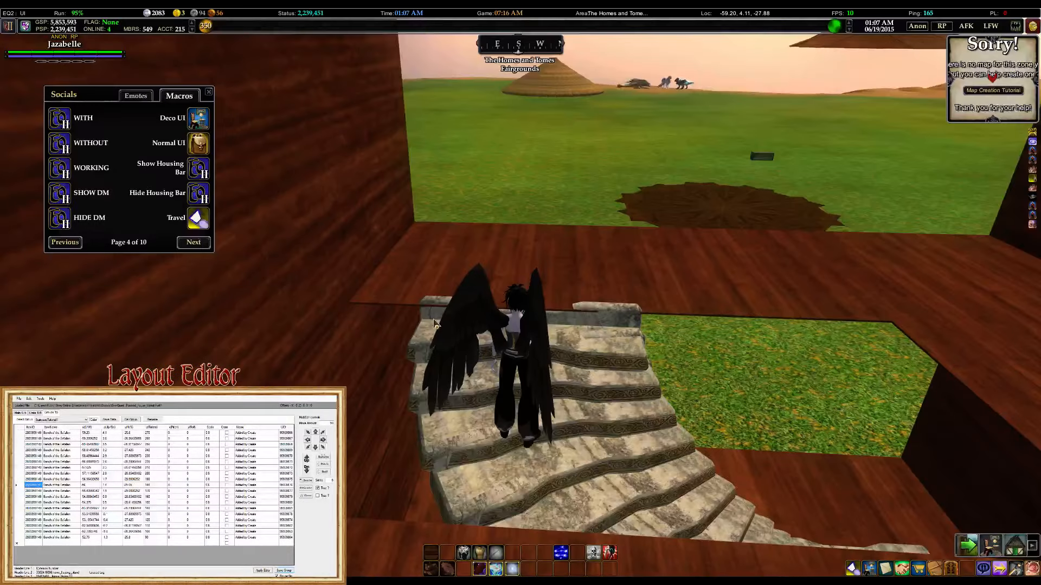
Check the new staircase's top step against the upper floor in the game and walk around and down the stairs
right_click(434, 323)
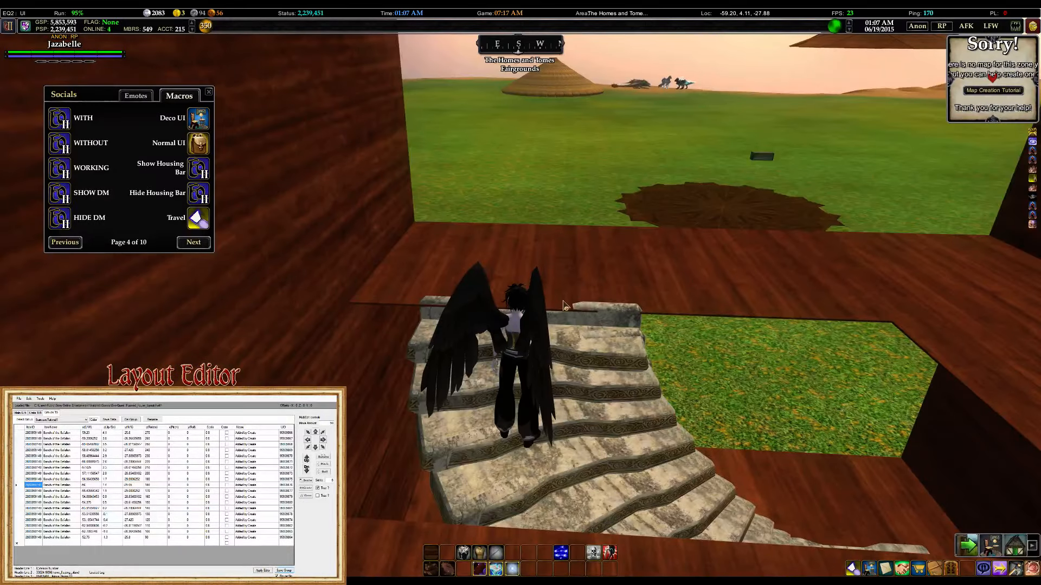
left_click_drag(477, 347, 412, 347)
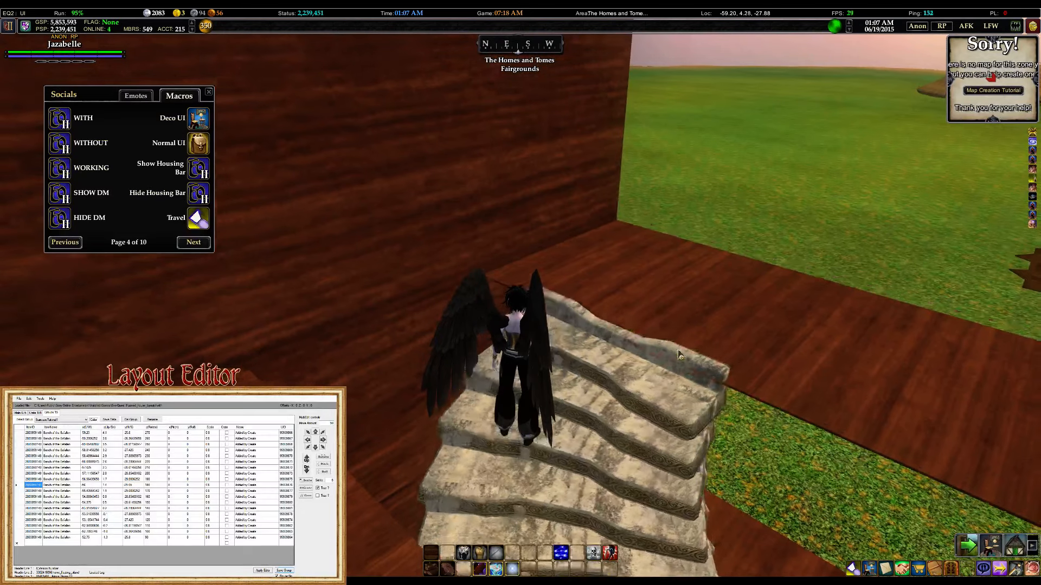
left_click_drag(679, 355, 732, 355)
key("w")
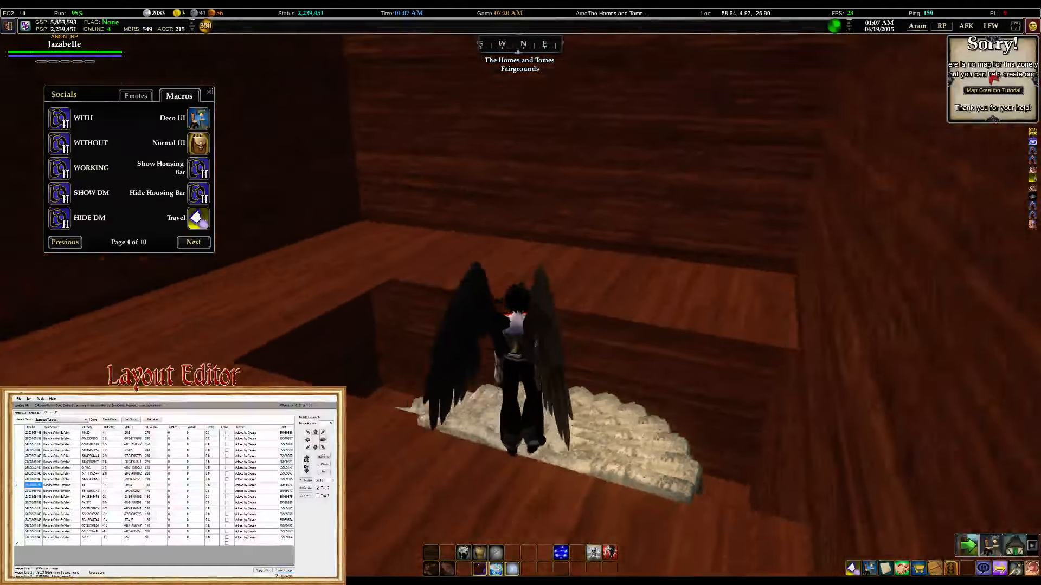
key("w")
key("w")
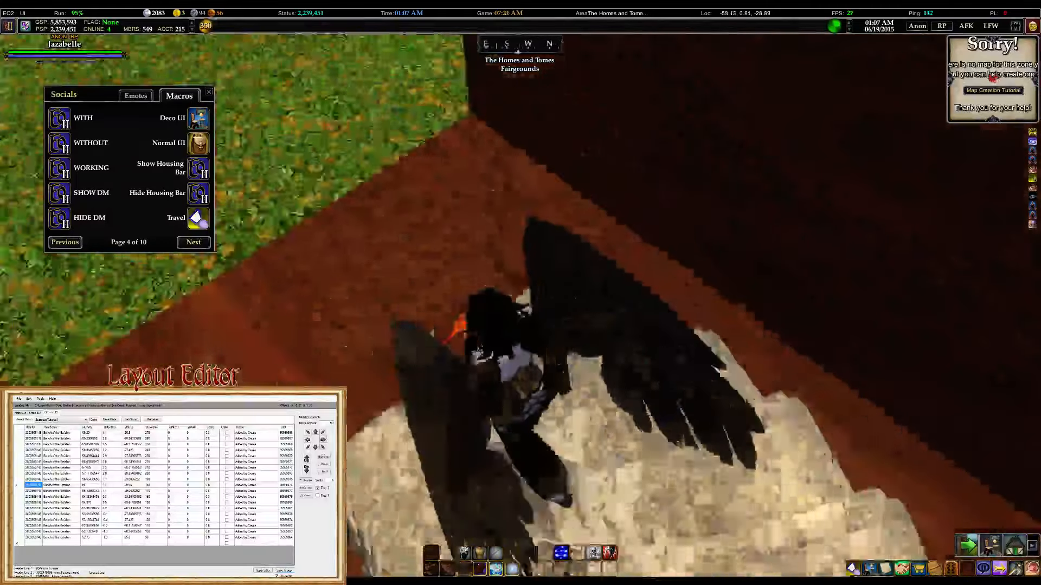
key("w")
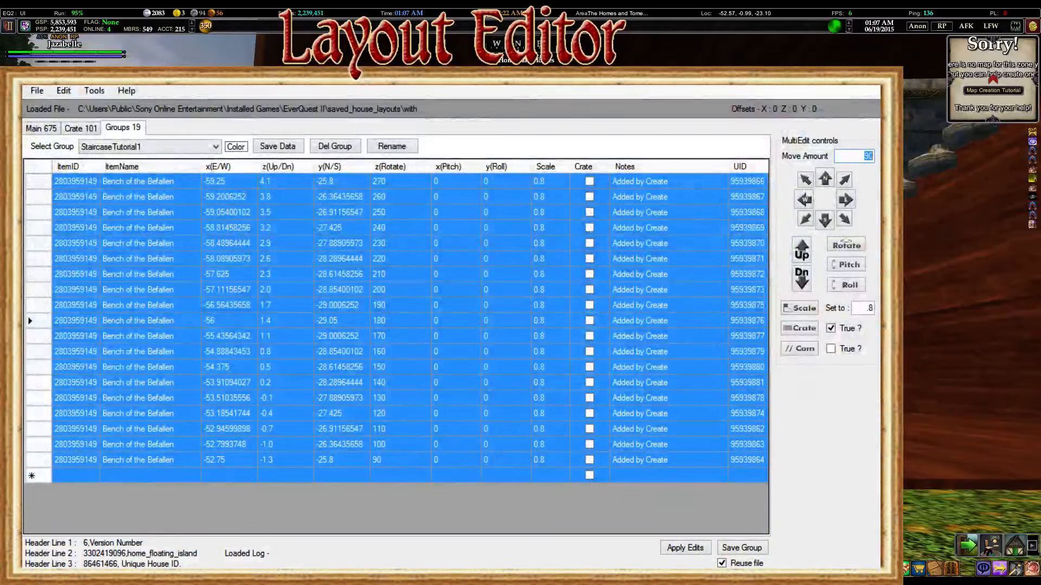
Lower all StaircaseTutorial1 benches by 0.1, save the group, and climb the stairs in the game to check the top step
left_click(801, 278)
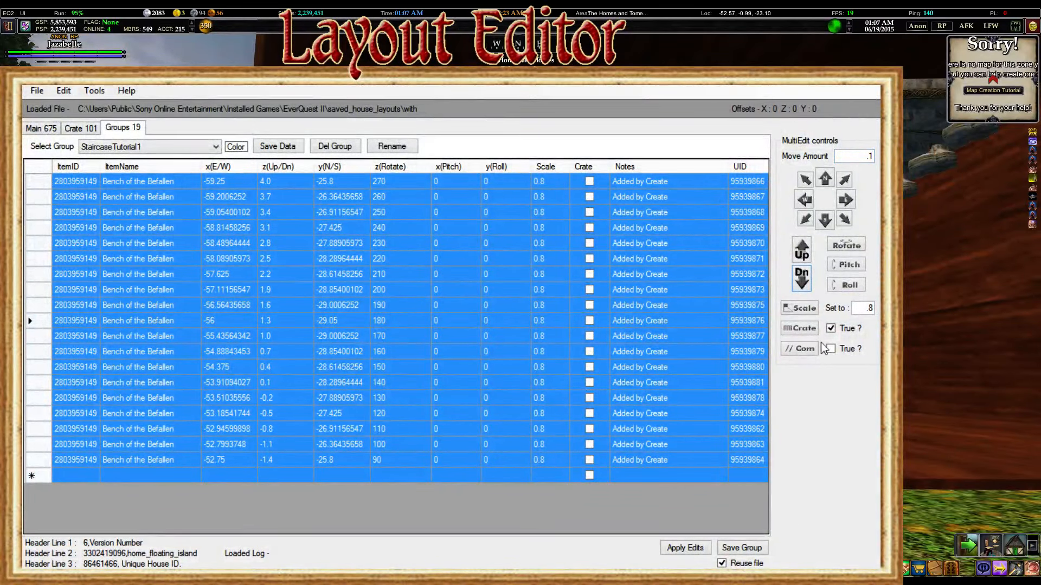
left_click(741, 548)
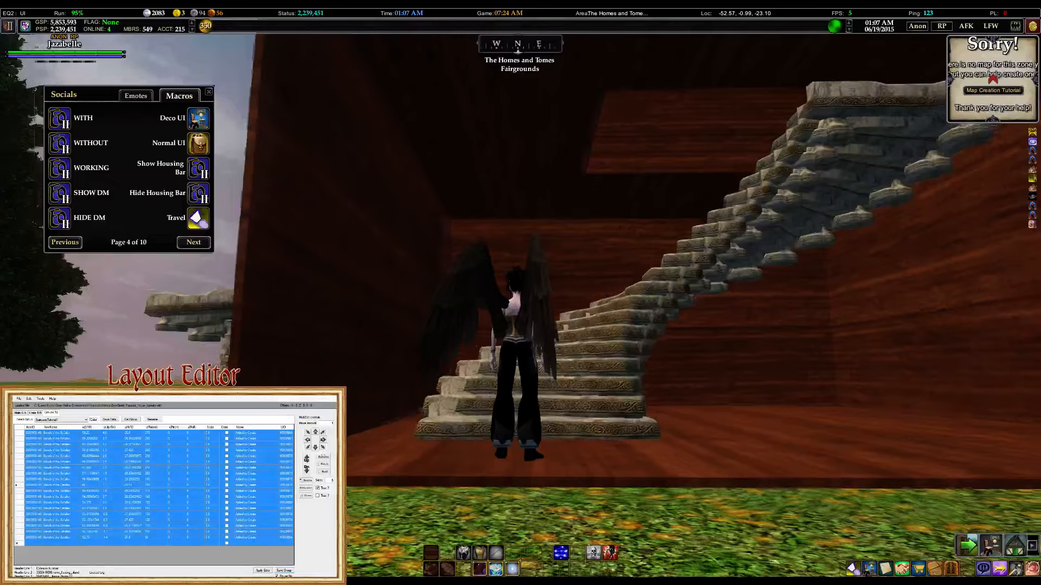
key("w")
key("w")
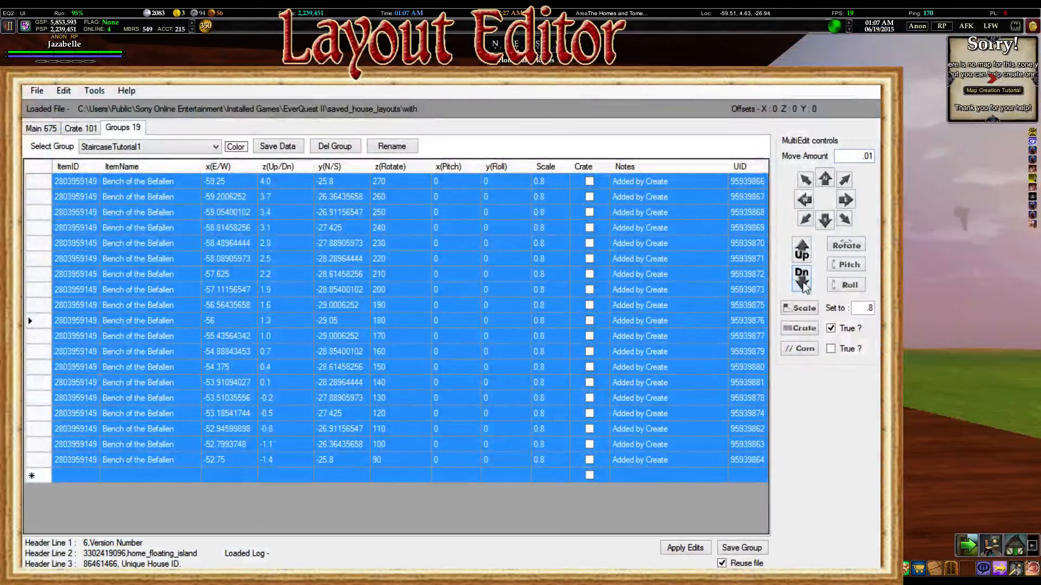
Lower the whole bench group in 0.01 increments and load the working layout in the game
left_click(801, 277)
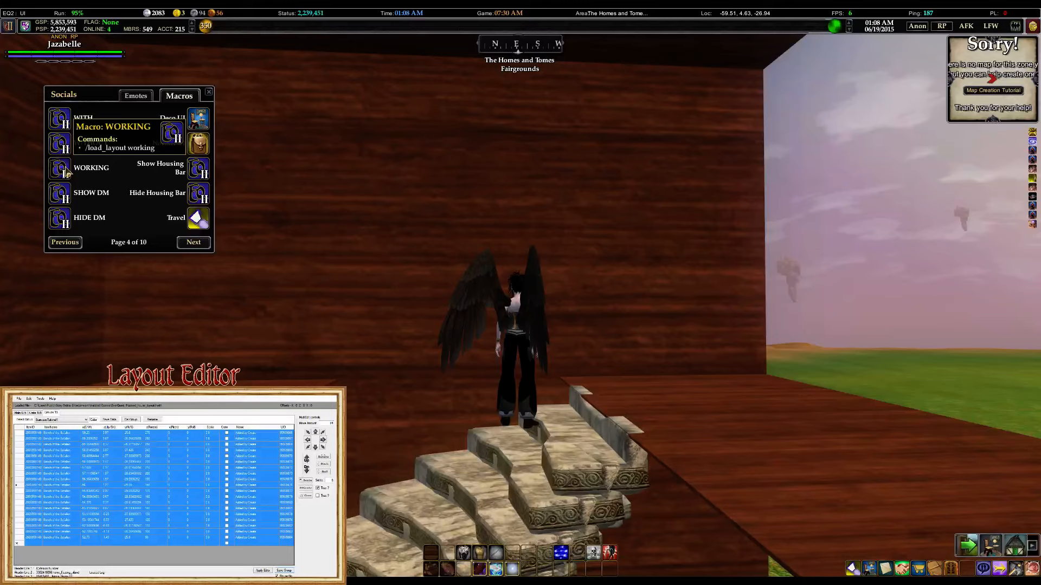
left_click(66, 172)
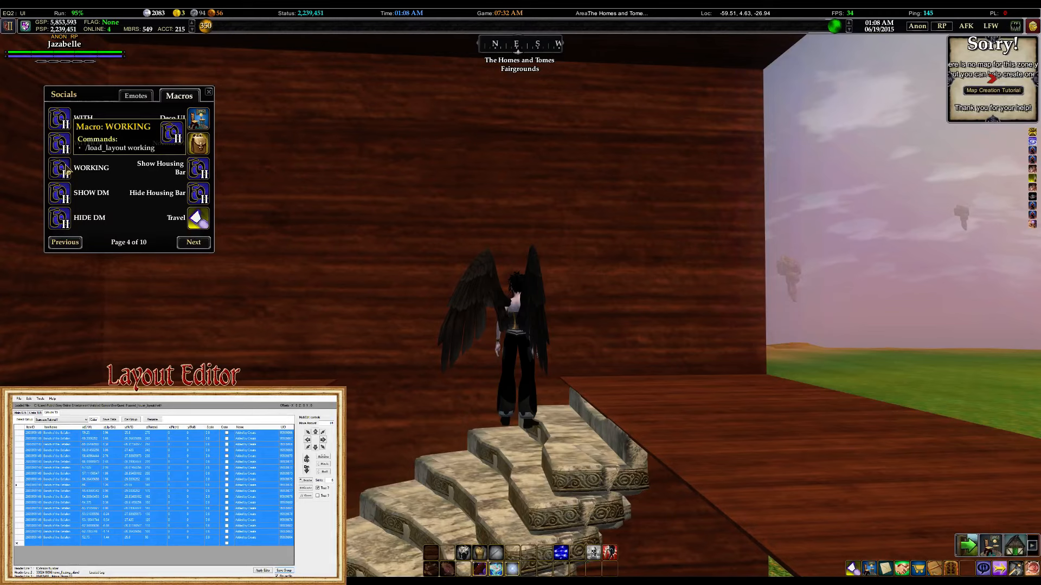
Walk down the staircase and out of the house to examine the fitted stairs from outside
right_click_drag(538, 289, 770, 374)
key("w")
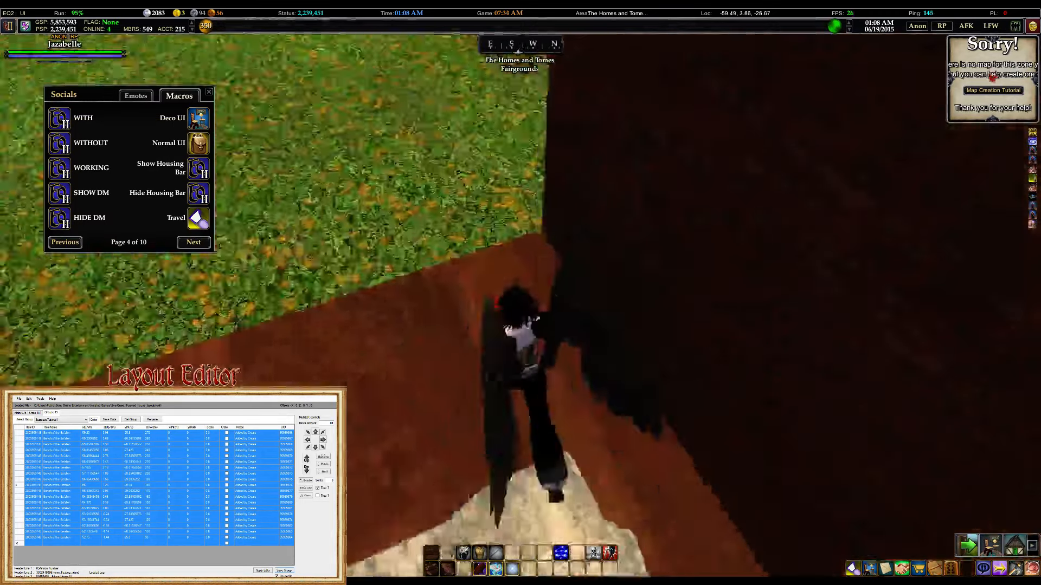
key("s")
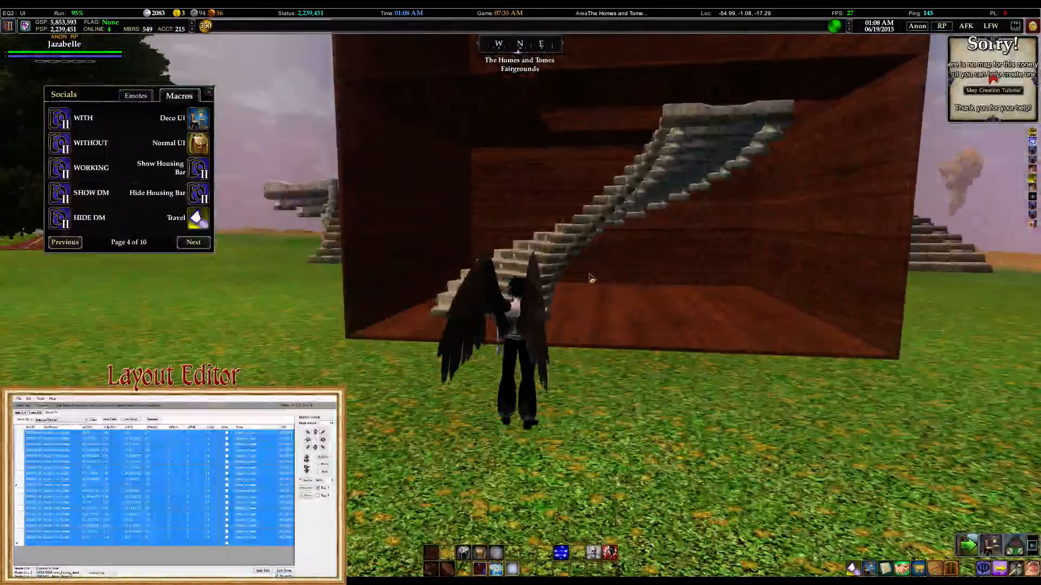
right_click_drag(645, 278, 596, 288)
key("w")
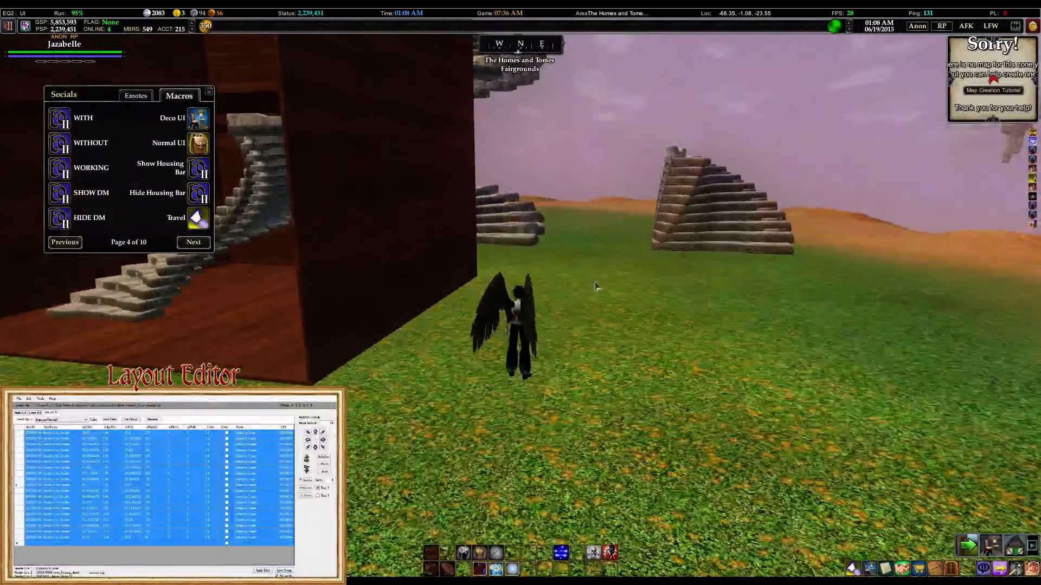